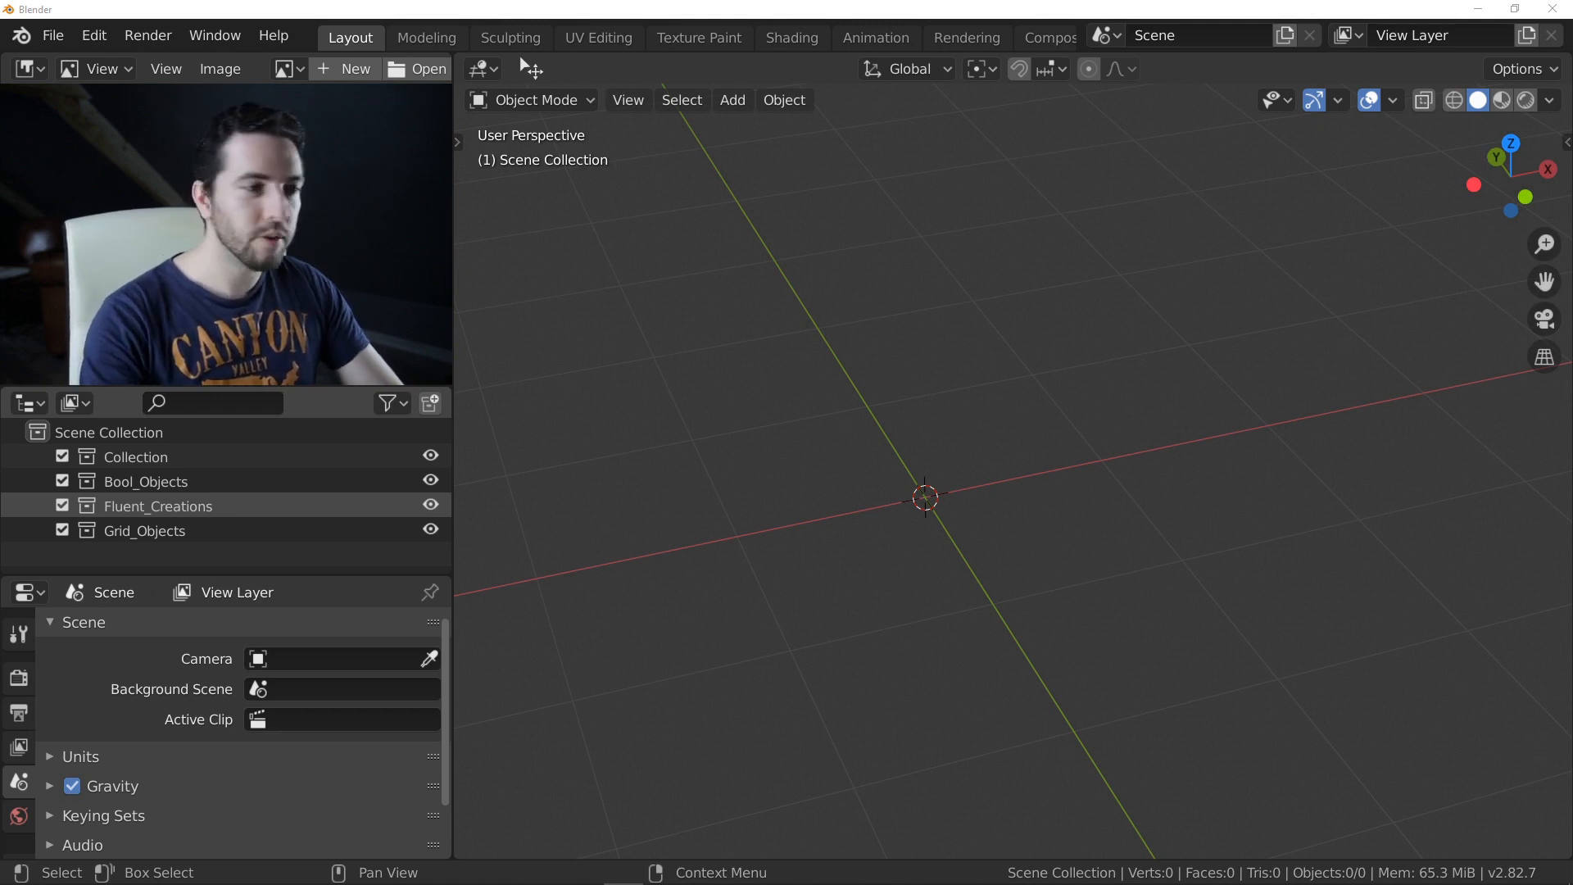
- Create a box from a rectangle drawn around the world origin, extruded to roughly cube proportions
mouse_move(980, 488)
middle_down()
mouse_move(948, 484)
mouse_move(966, 479)
middle_up()
key(f)
click(913, 667)
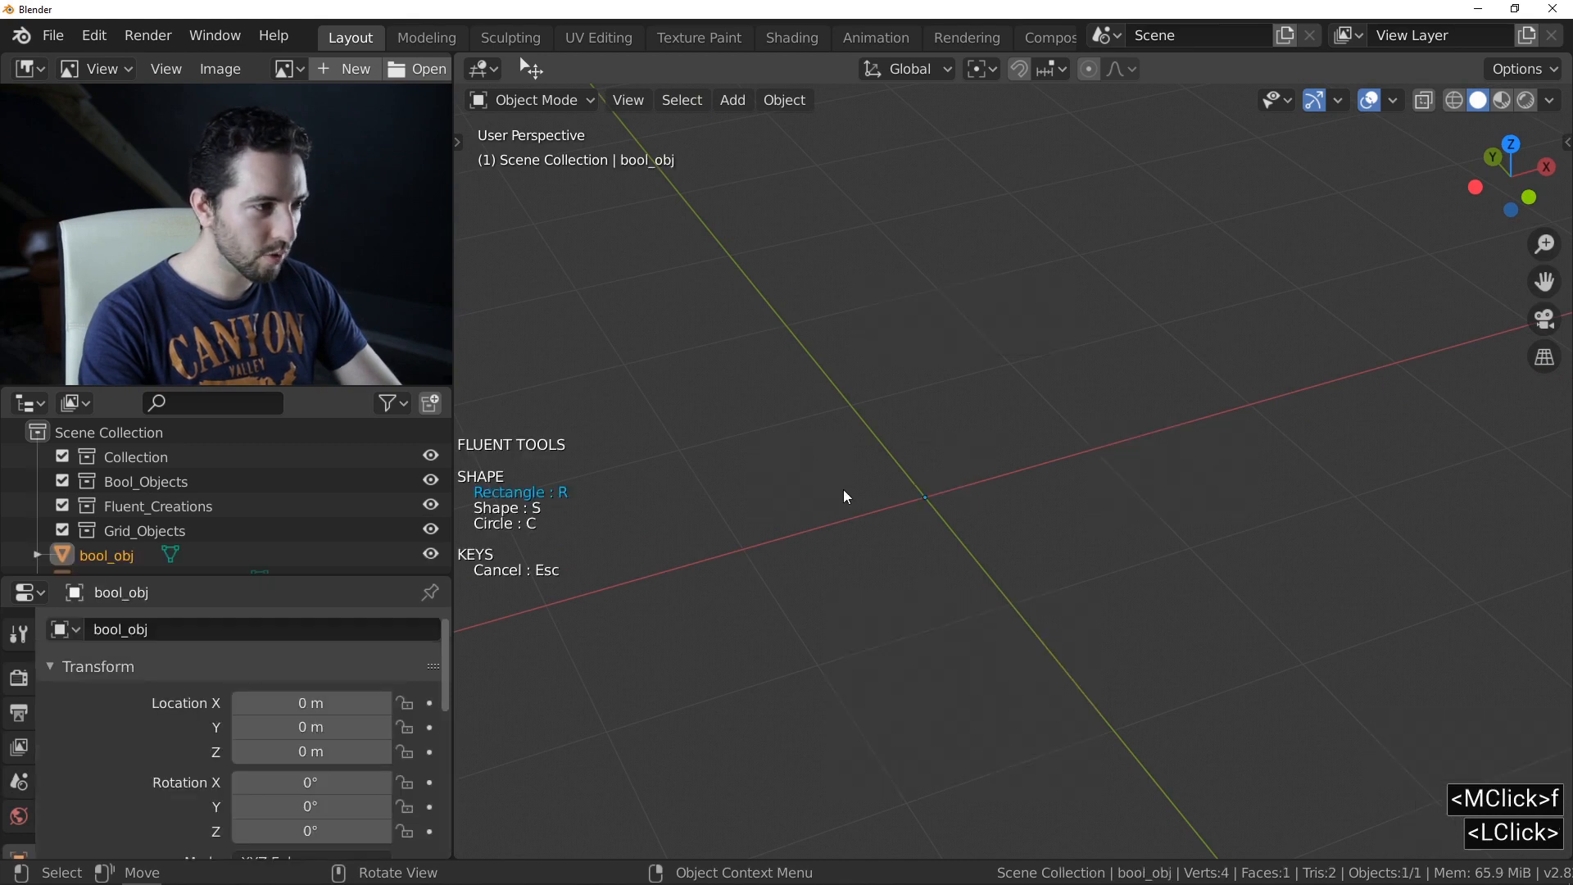
click(647, 418)
click(1198, 552)
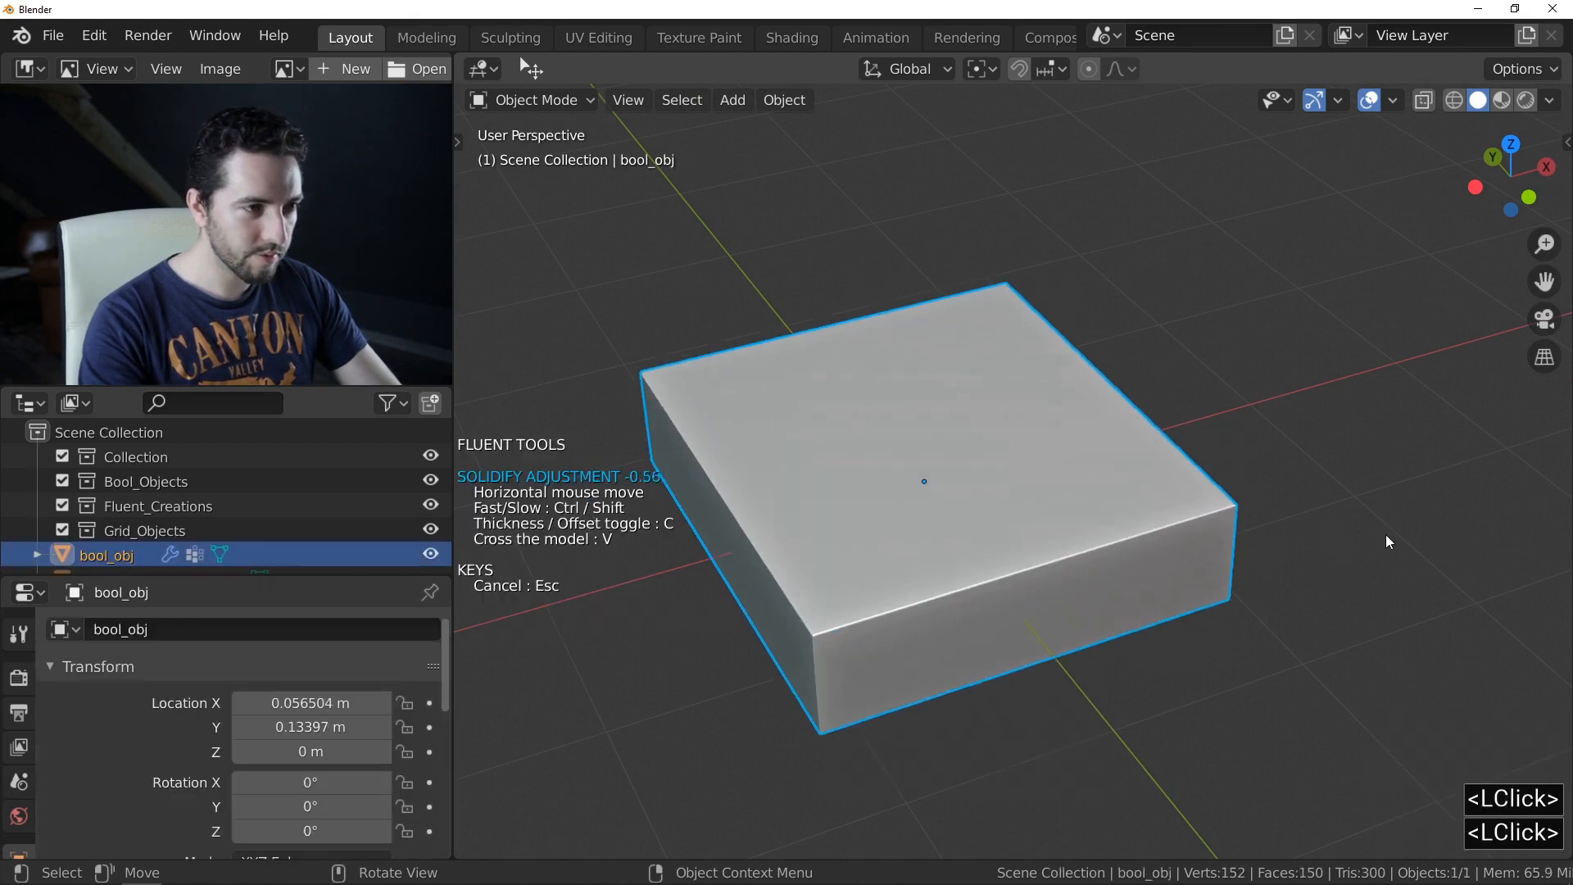
ctrl+click(1418, 538)
right_click(1418, 538)
scroll(897, 518, down, 2)
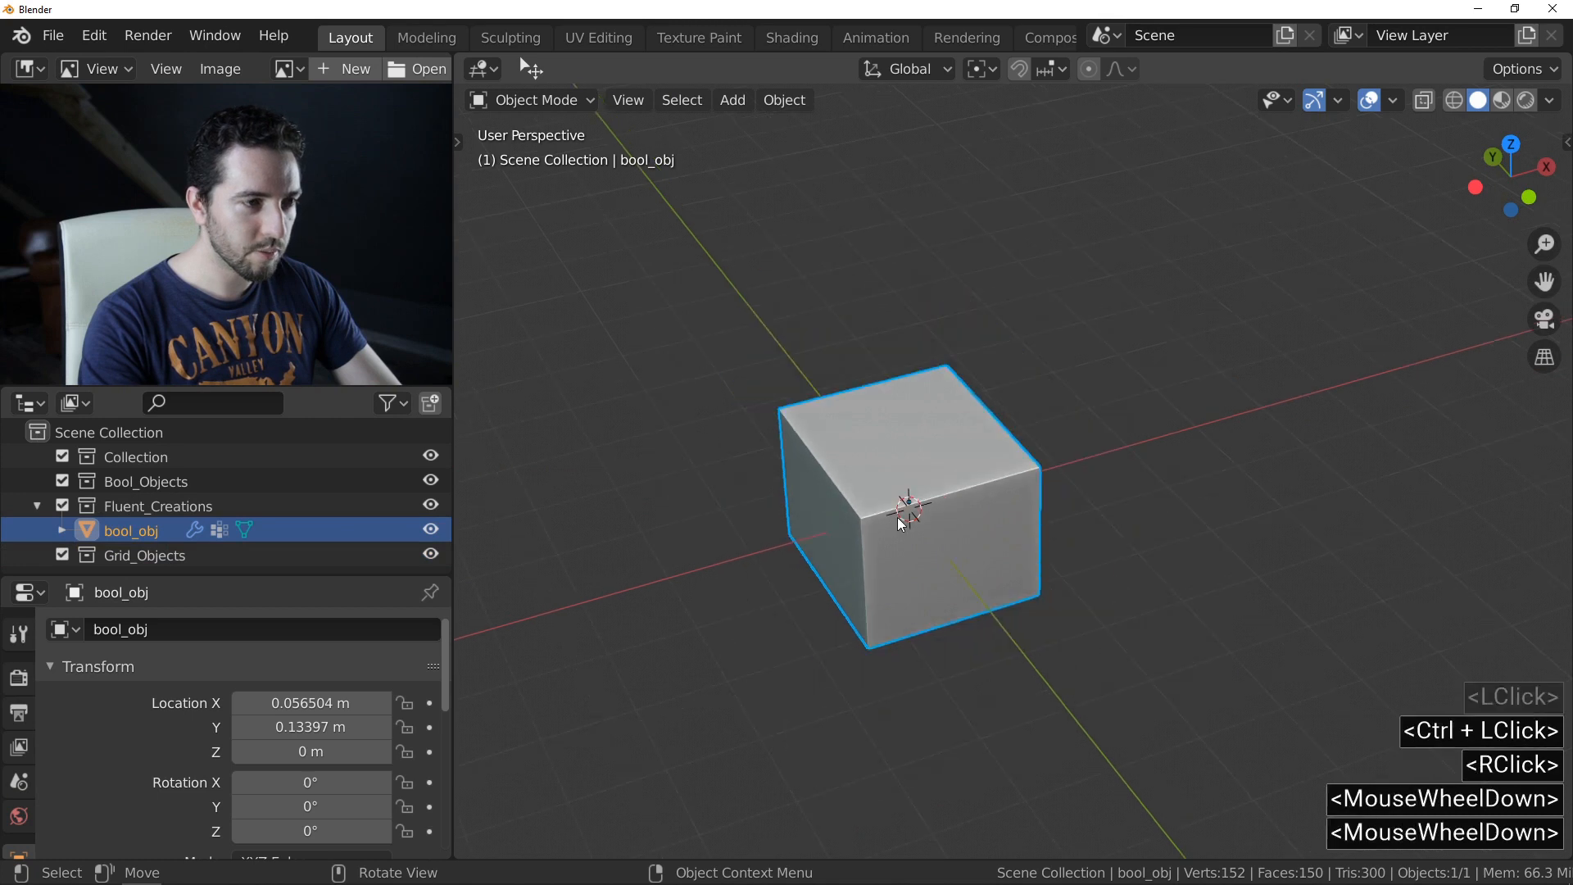
scroll(897, 517, up, 1)
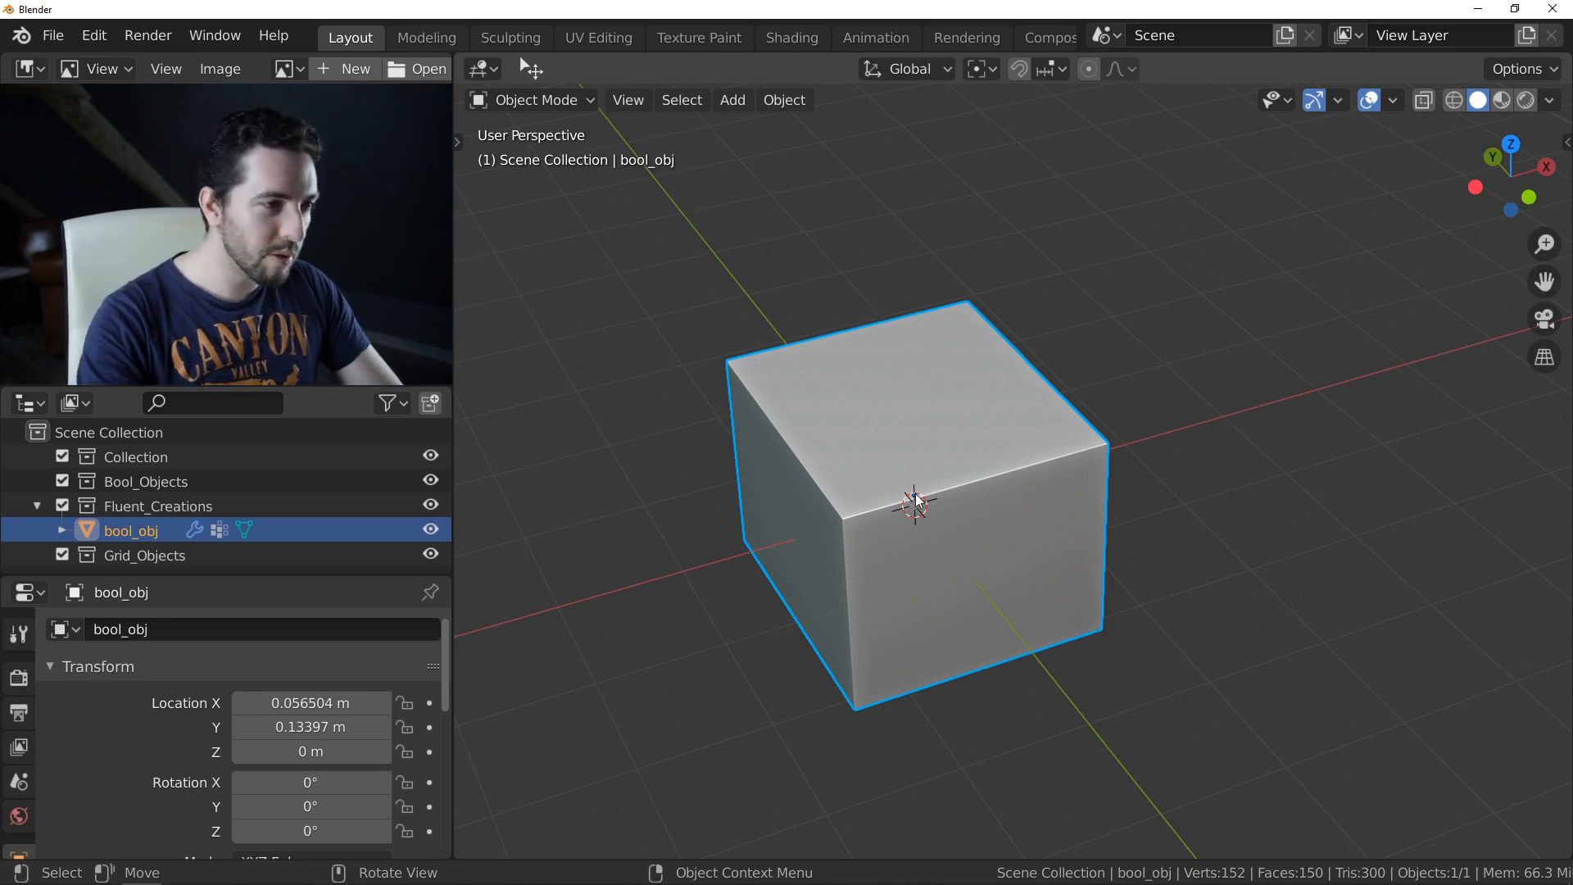
- Cut a shallow rectangular notch into the box's top front corner, drawing on the top face
key(alt+f)
click(894, 404)
click(840, 587)
right_click(964, 636)
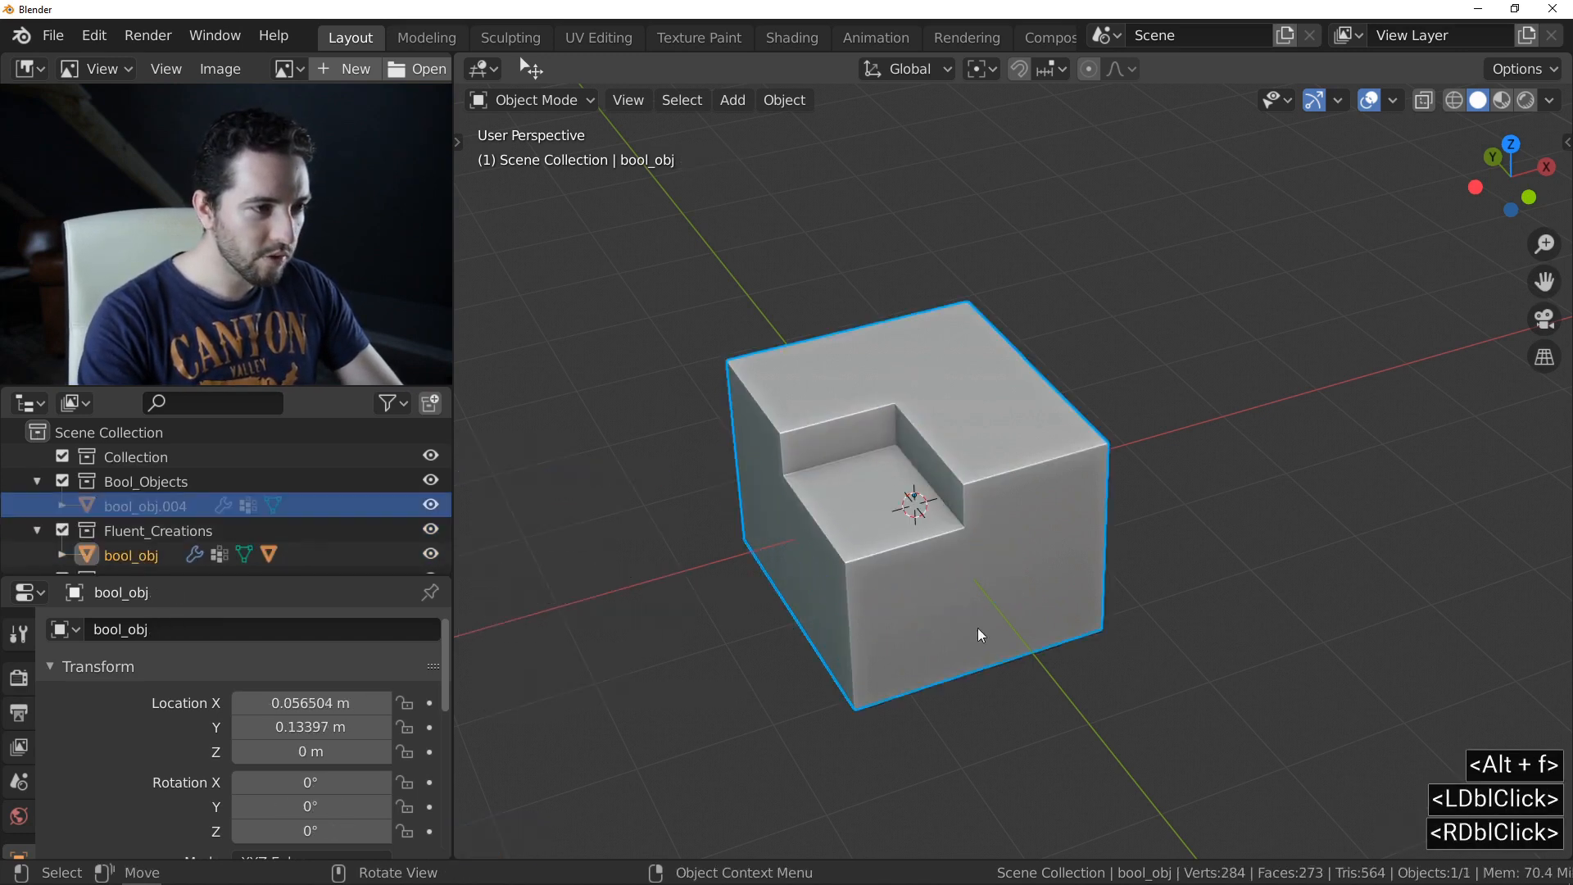
- Cut a rectangular notch out of the front face's lower corner, farthest from the first notch
key(alt+f)
click(1022, 569)
click(1243, 665)
click(1168, 641)
right_click(1127, 624)
- Display the drawing grid on the box's top face, cancel that cut and undo both corner notches
key(alt+f)
right_click(966, 390)
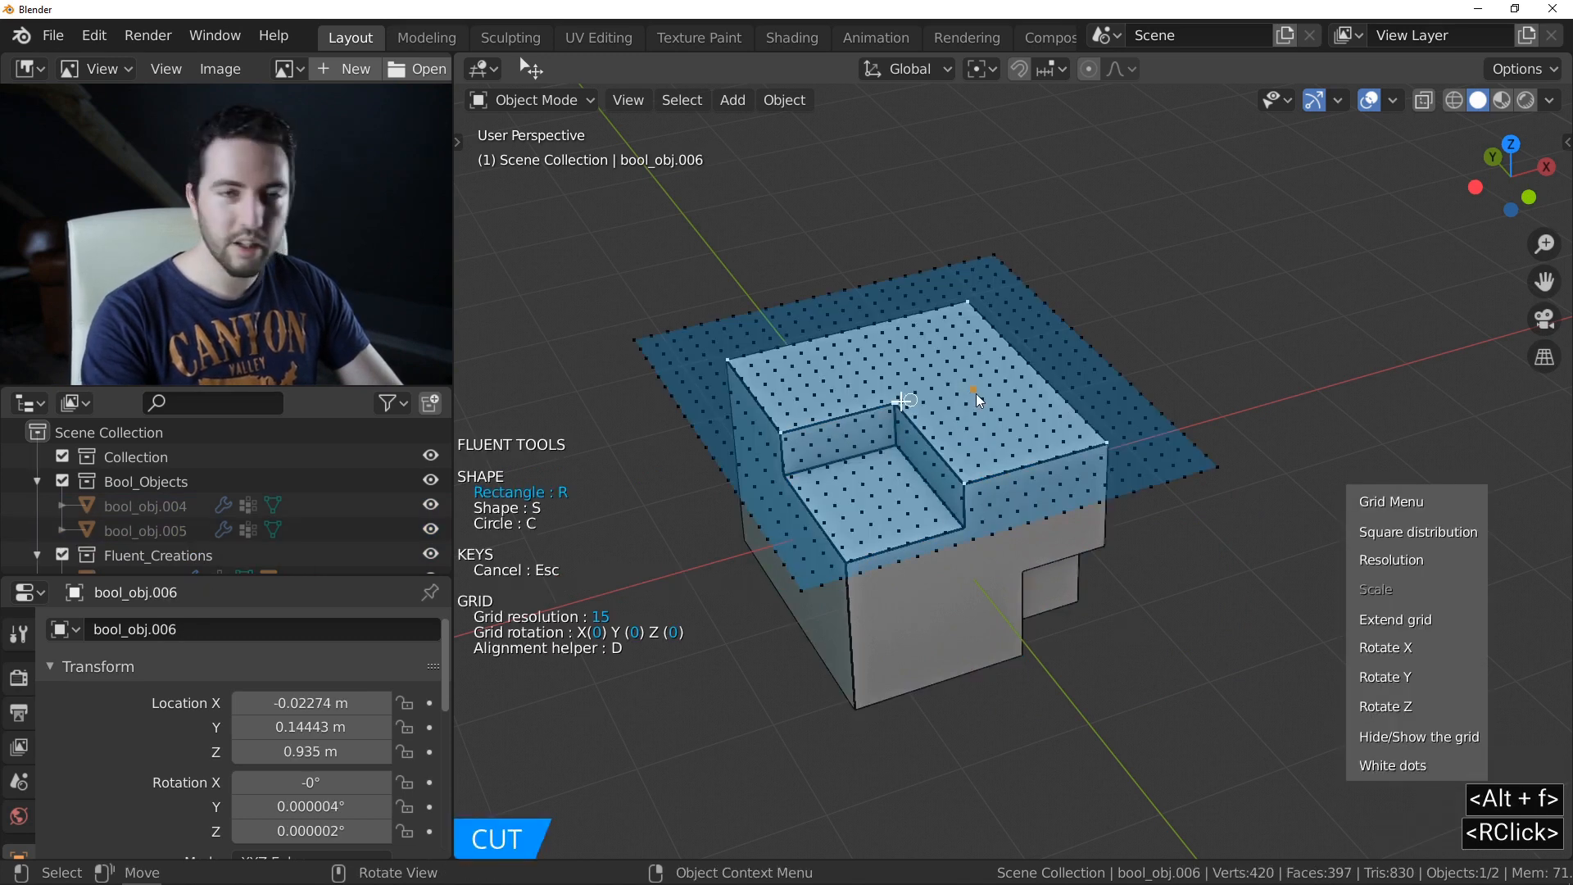
key(Escape)
key(ctrl+z)
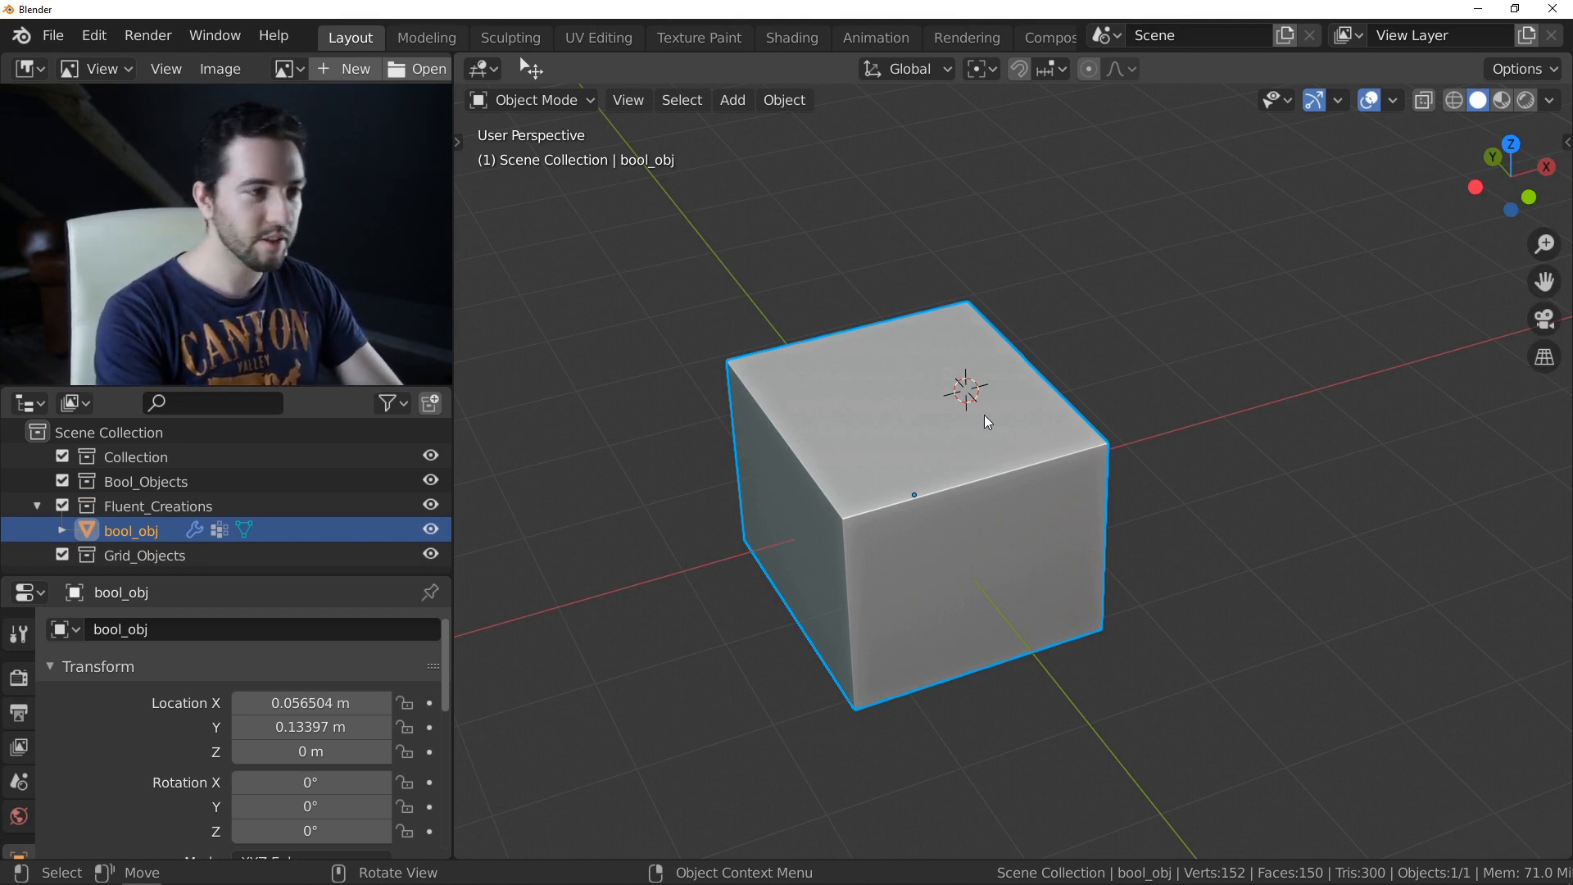
- In orthographic view, draw a rectangle starting outside the box over its upper corner and cut it across the whole model
key(KP_5)
scroll(1056, 475, up, 3)
key(f)
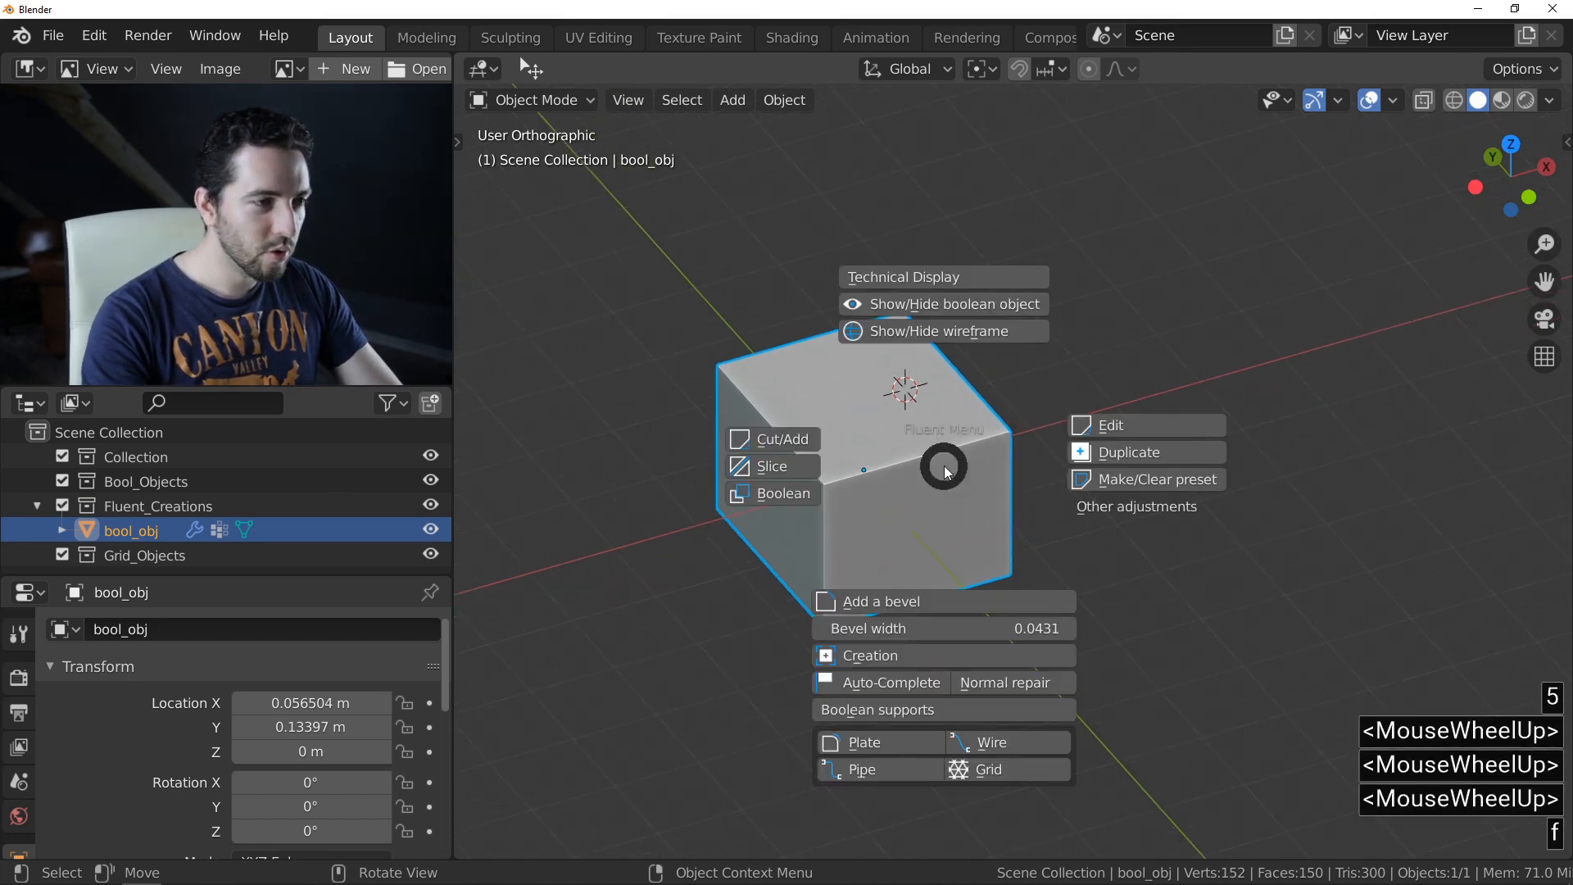
click(774, 439)
click(1181, 325)
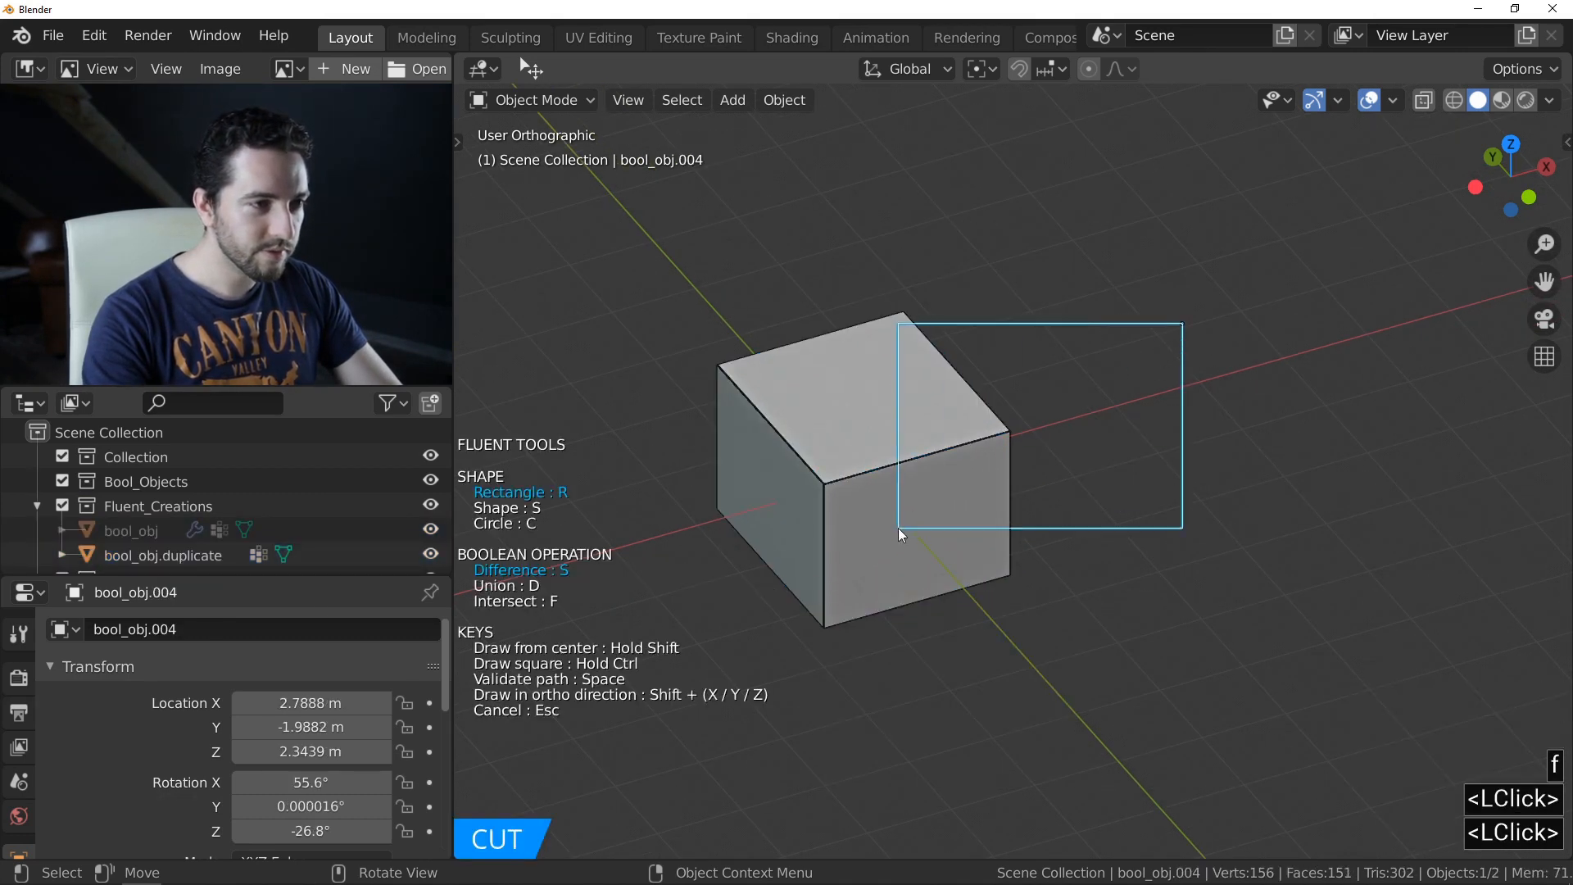
click(890, 524)
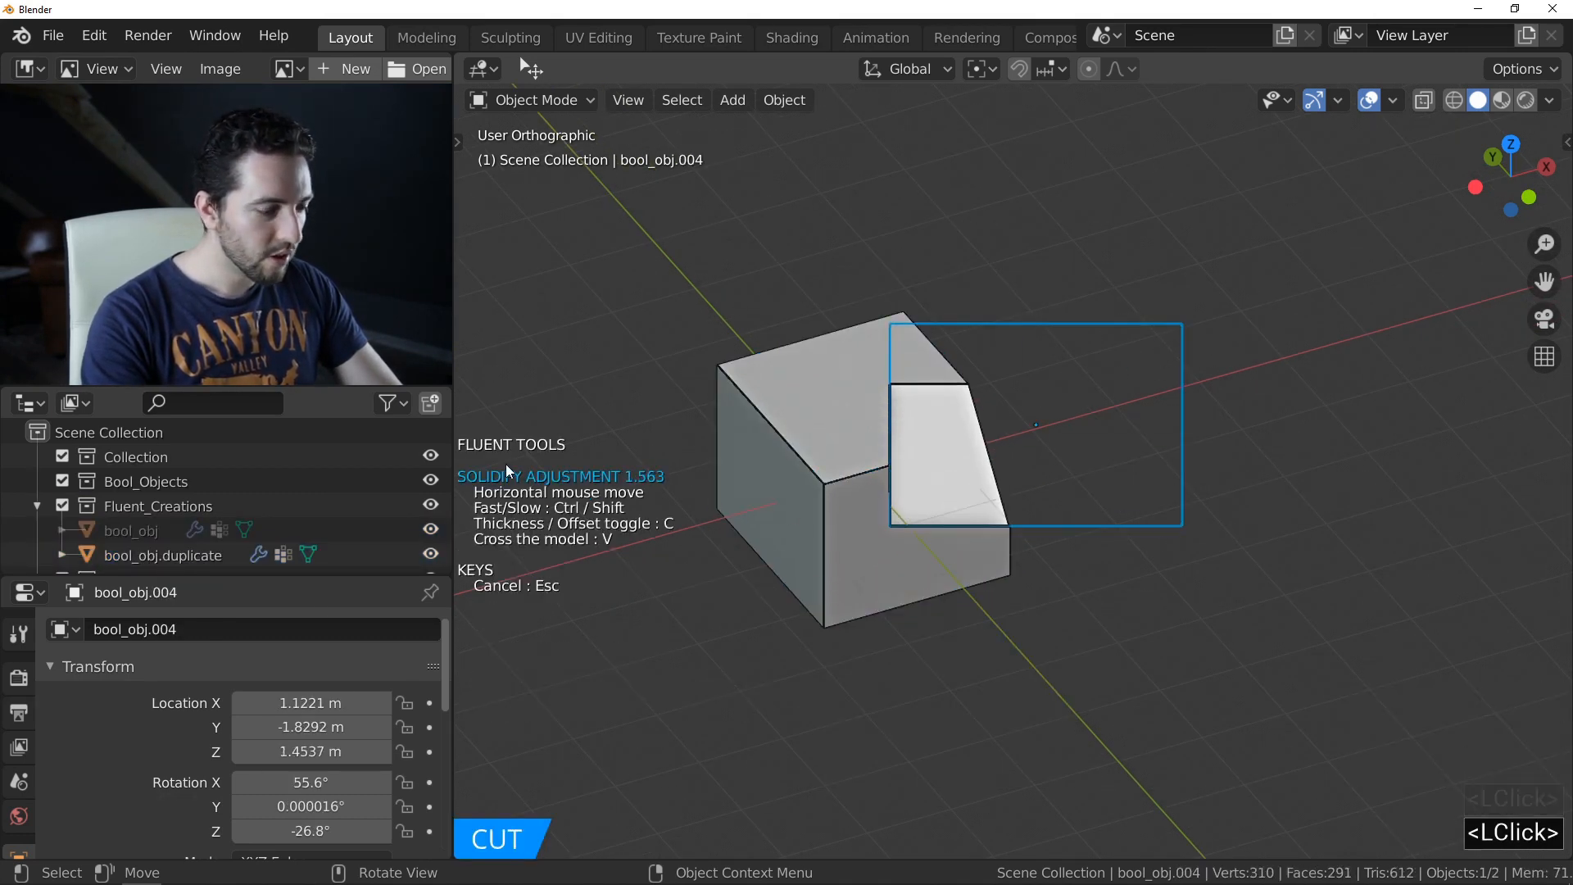
click(505, 464)
key(v)
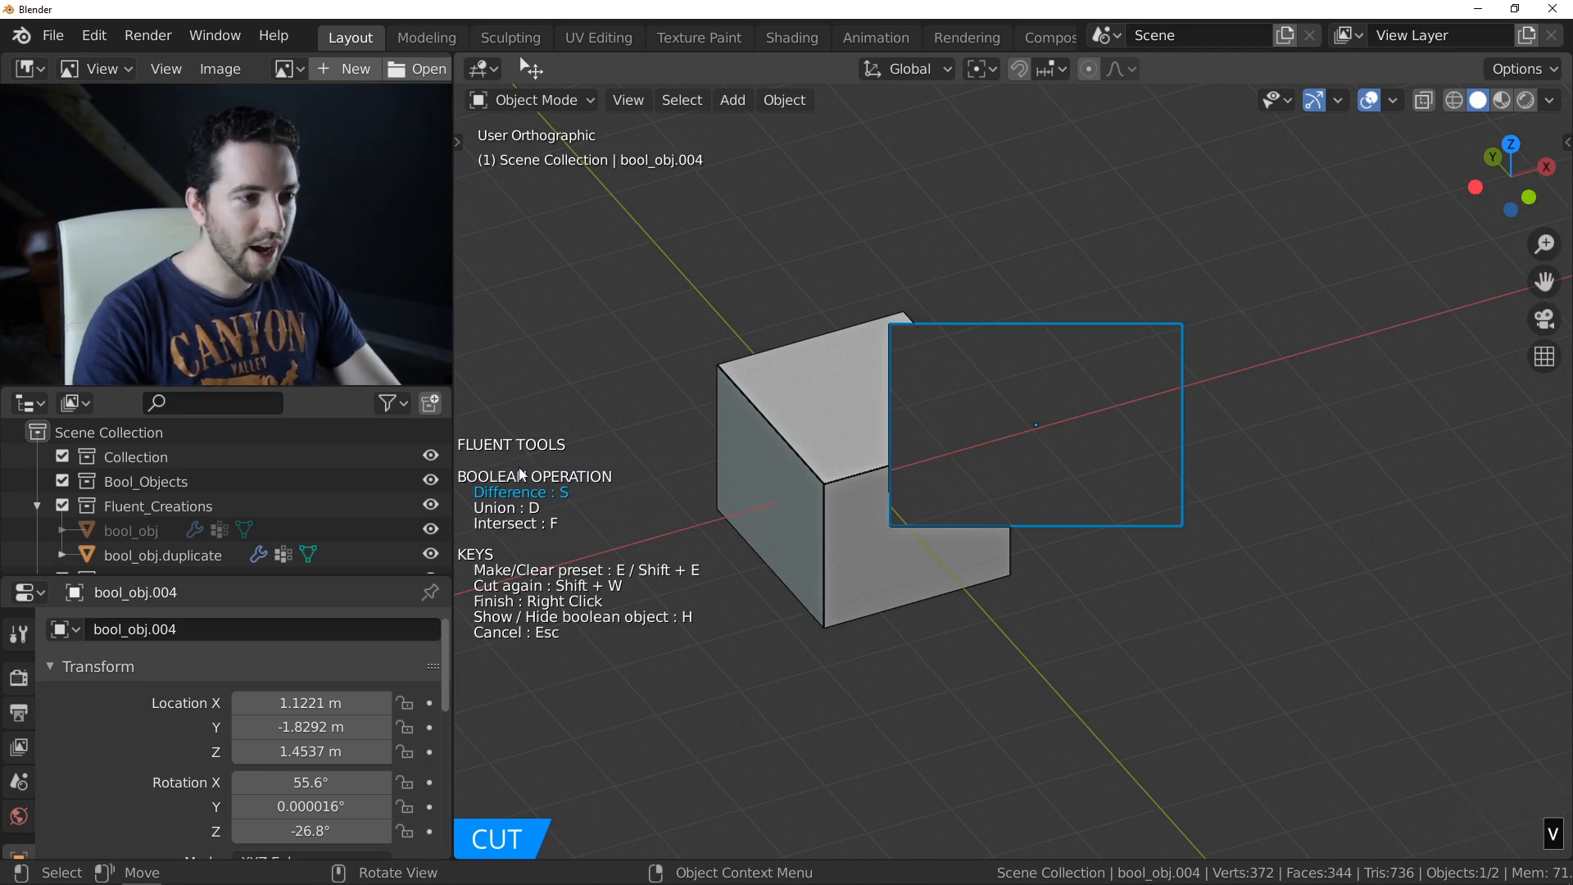
- Undo the view-aligned rectangular cut on the box
middle_drag(1050, 450, 943, 443)
key(ctrl+z)
middle_drag(942, 443, 936, 439)
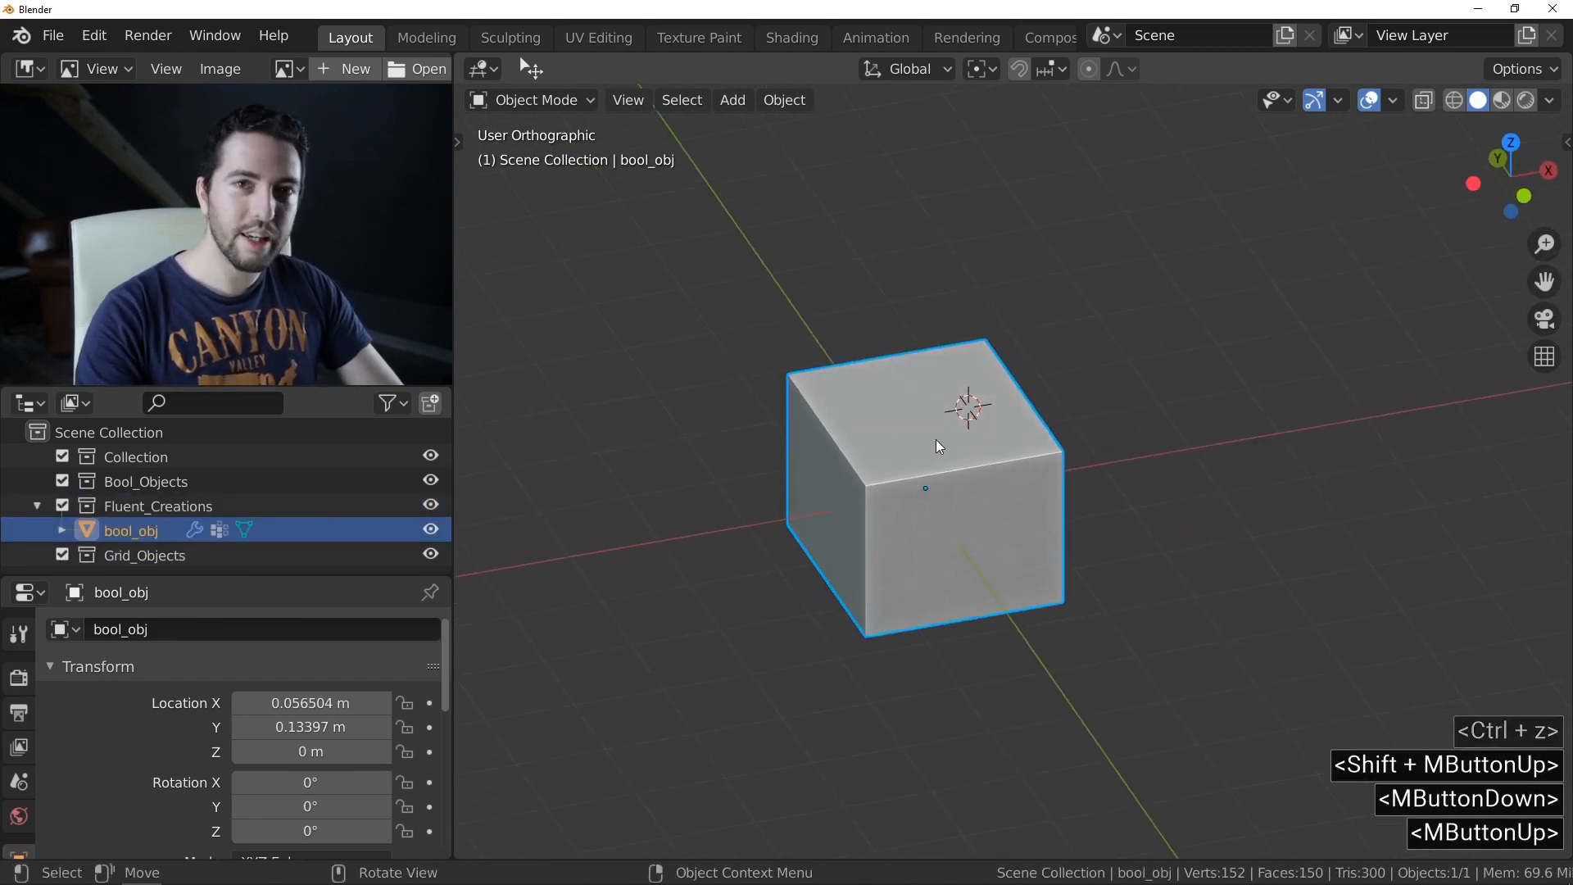
- Try a small rectangular cut into the box's front face and undo it
key(f)
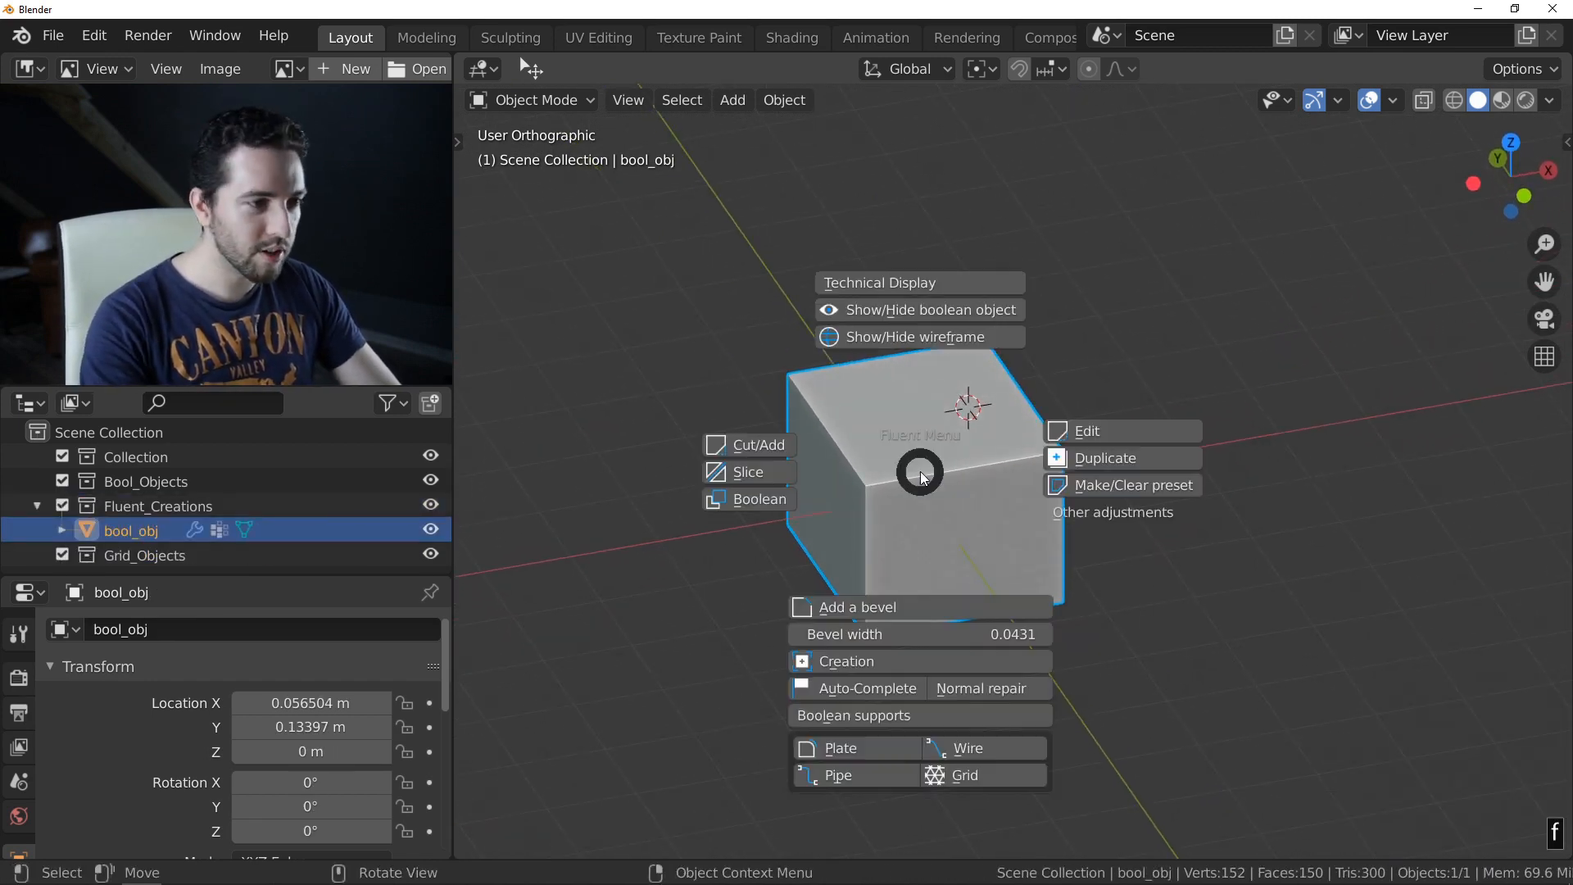
click(779, 446)
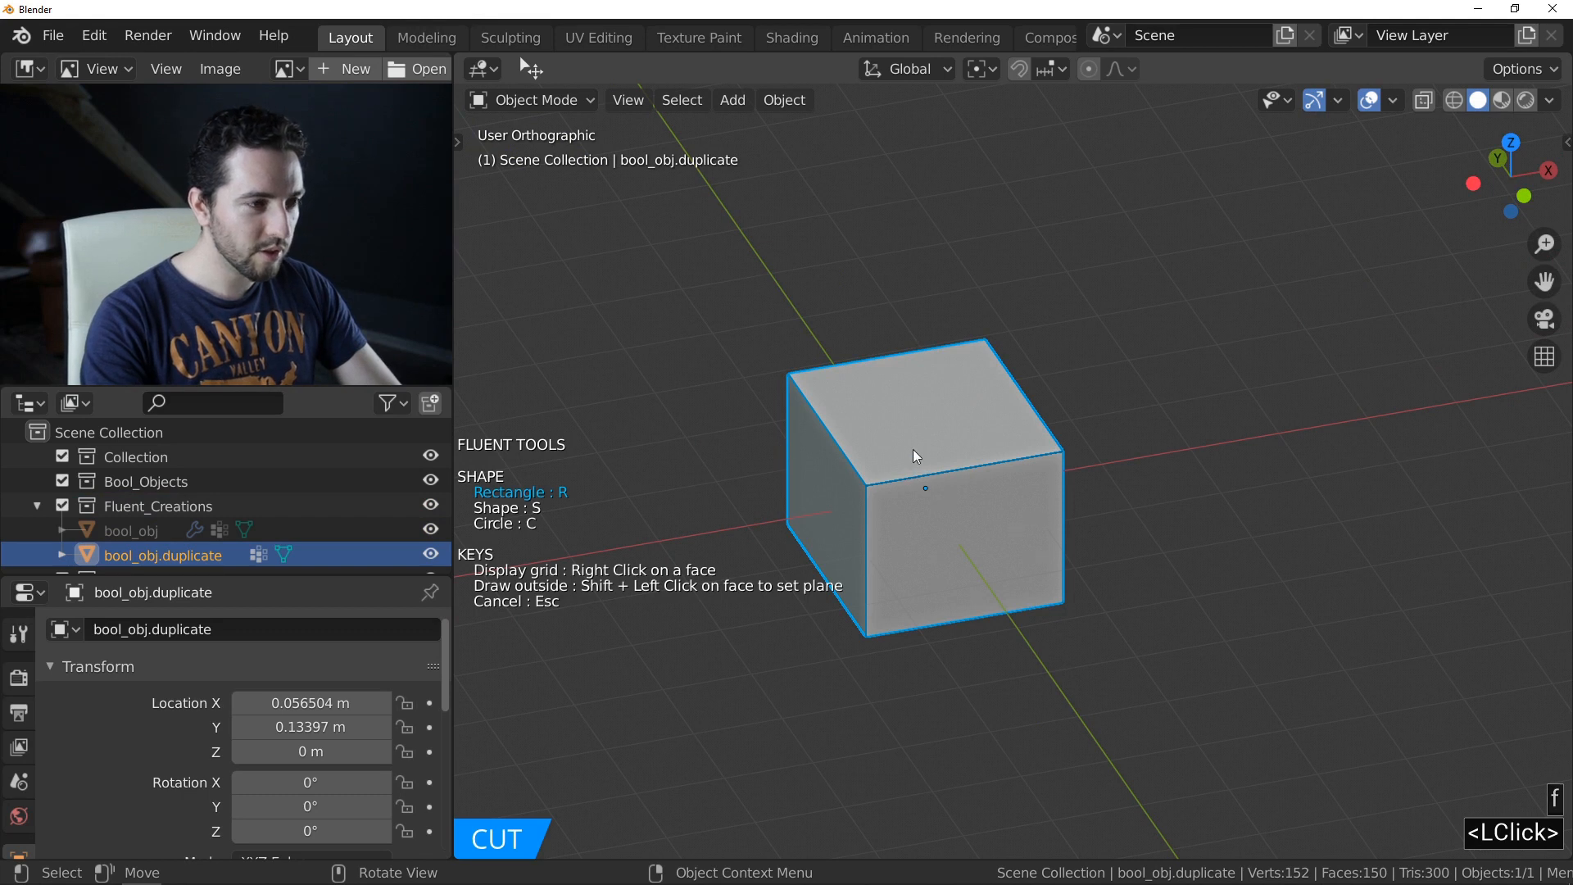
right_click(926, 474)
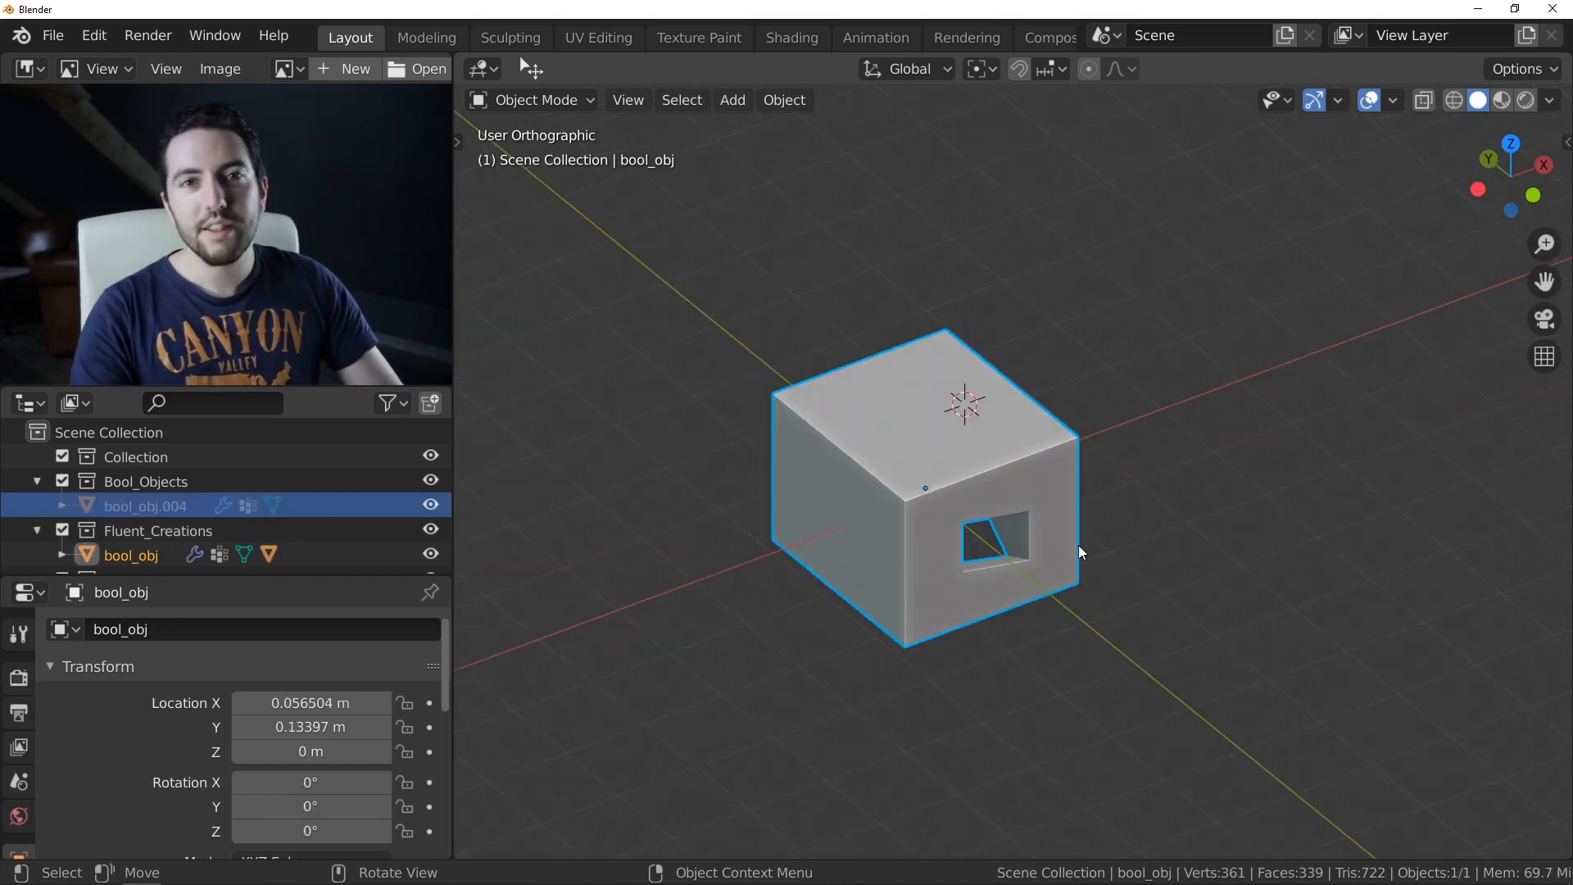
key(ctrl+z)
- Cut off the box's upper corner with a triangular Shape drawn from outside it, crossing the whole model
middle_drag(1079, 544, 986, 446)
key(f)
click(829, 414)
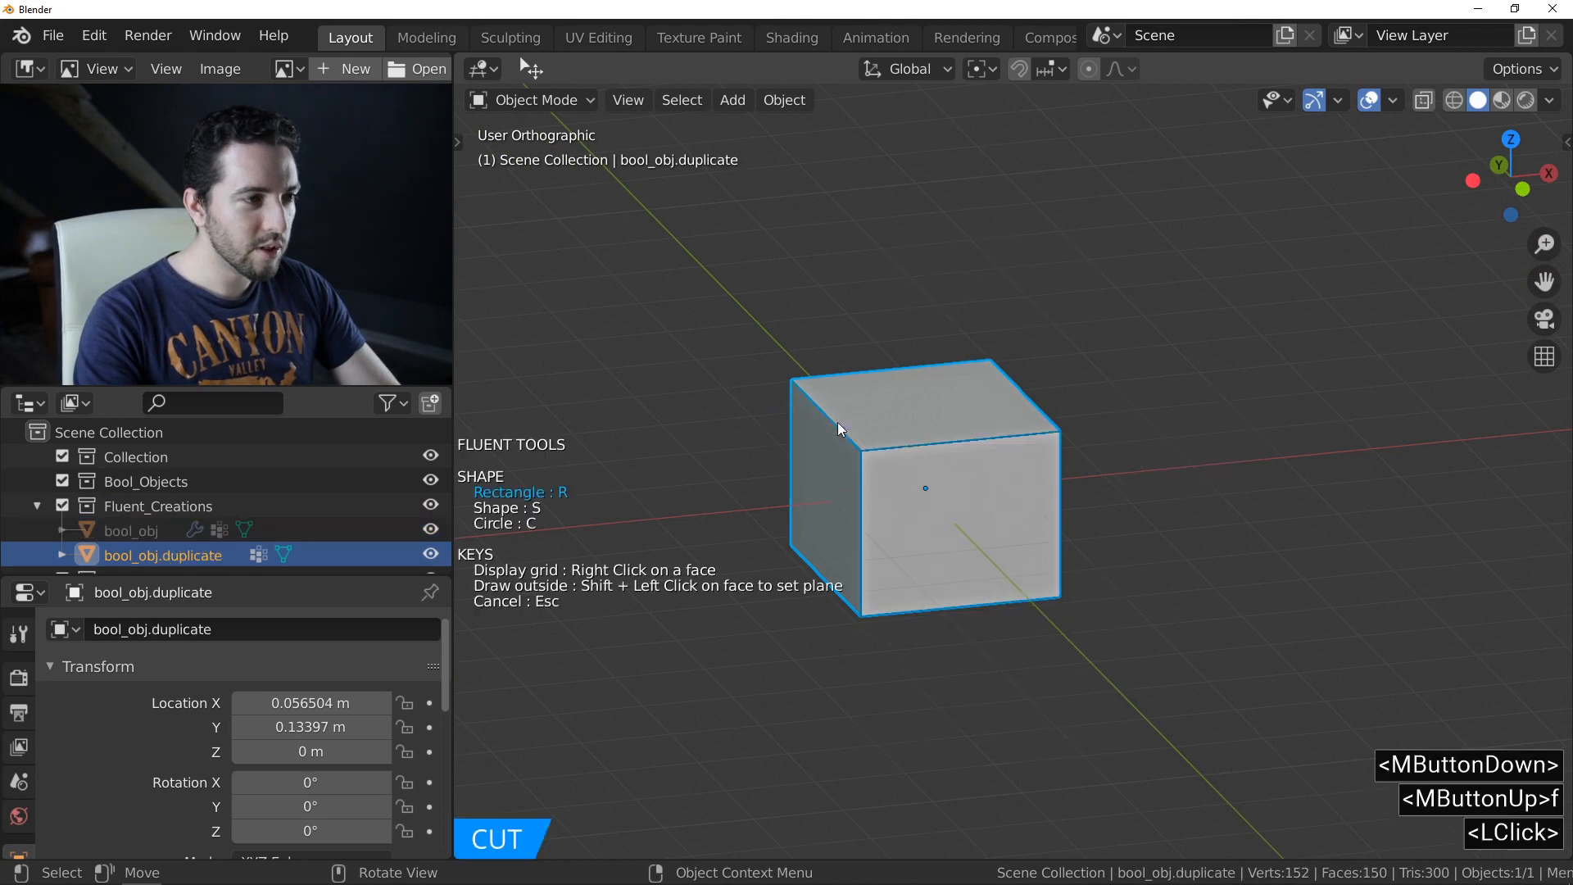
key(s)
click(837, 318)
click(1167, 637)
double_click(1130, 267)
right_click(848, 302)
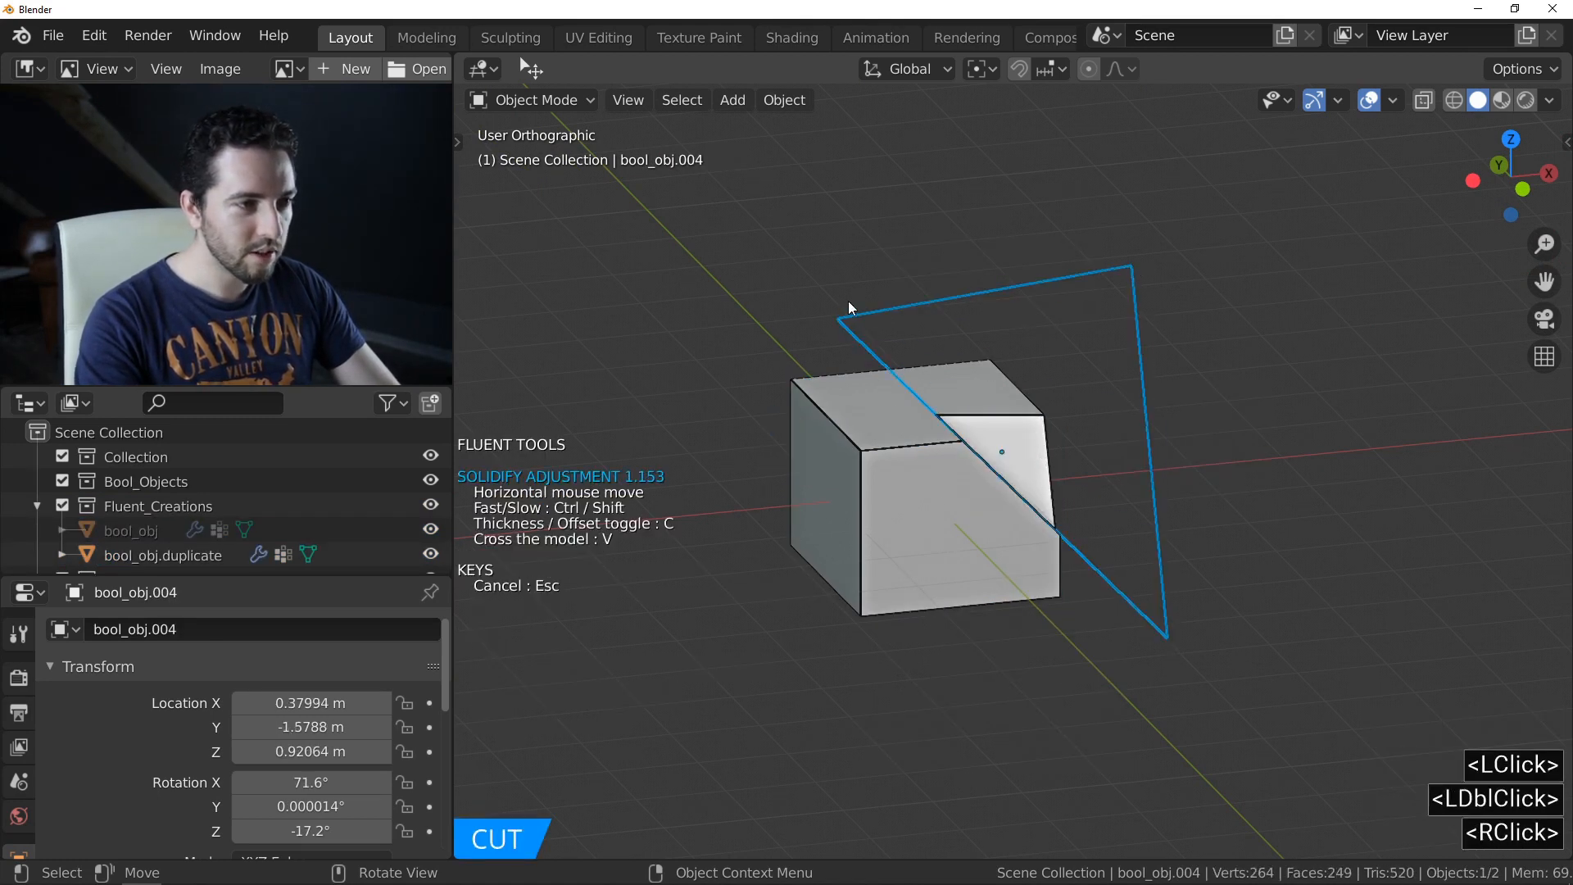
key(v)
right_click(902, 386)
- Cut the opposite upper corner with a second three-point Shape across the model, leaving a gabled roof form
middle_drag(904, 390, 957, 385)
key(f)
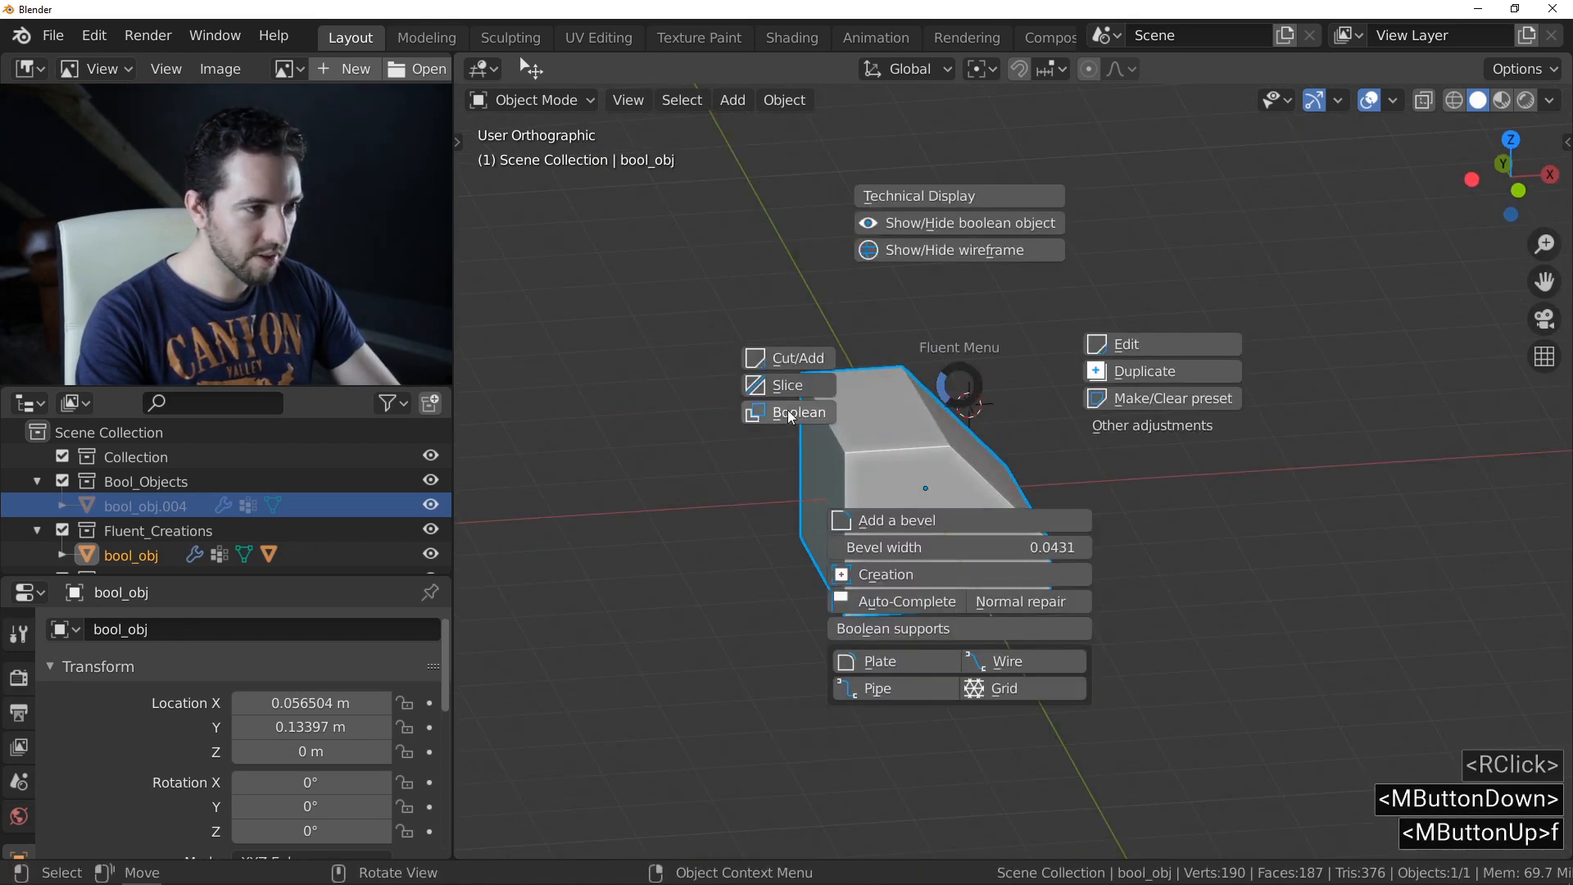
click(801, 361)
click(1025, 352)
click(769, 652)
click(601, 321)
right_click(508, 324)
key(v)
right_click(637, 357)
- Delete all objects in the scene
middle_drag(846, 460, 980, 464)
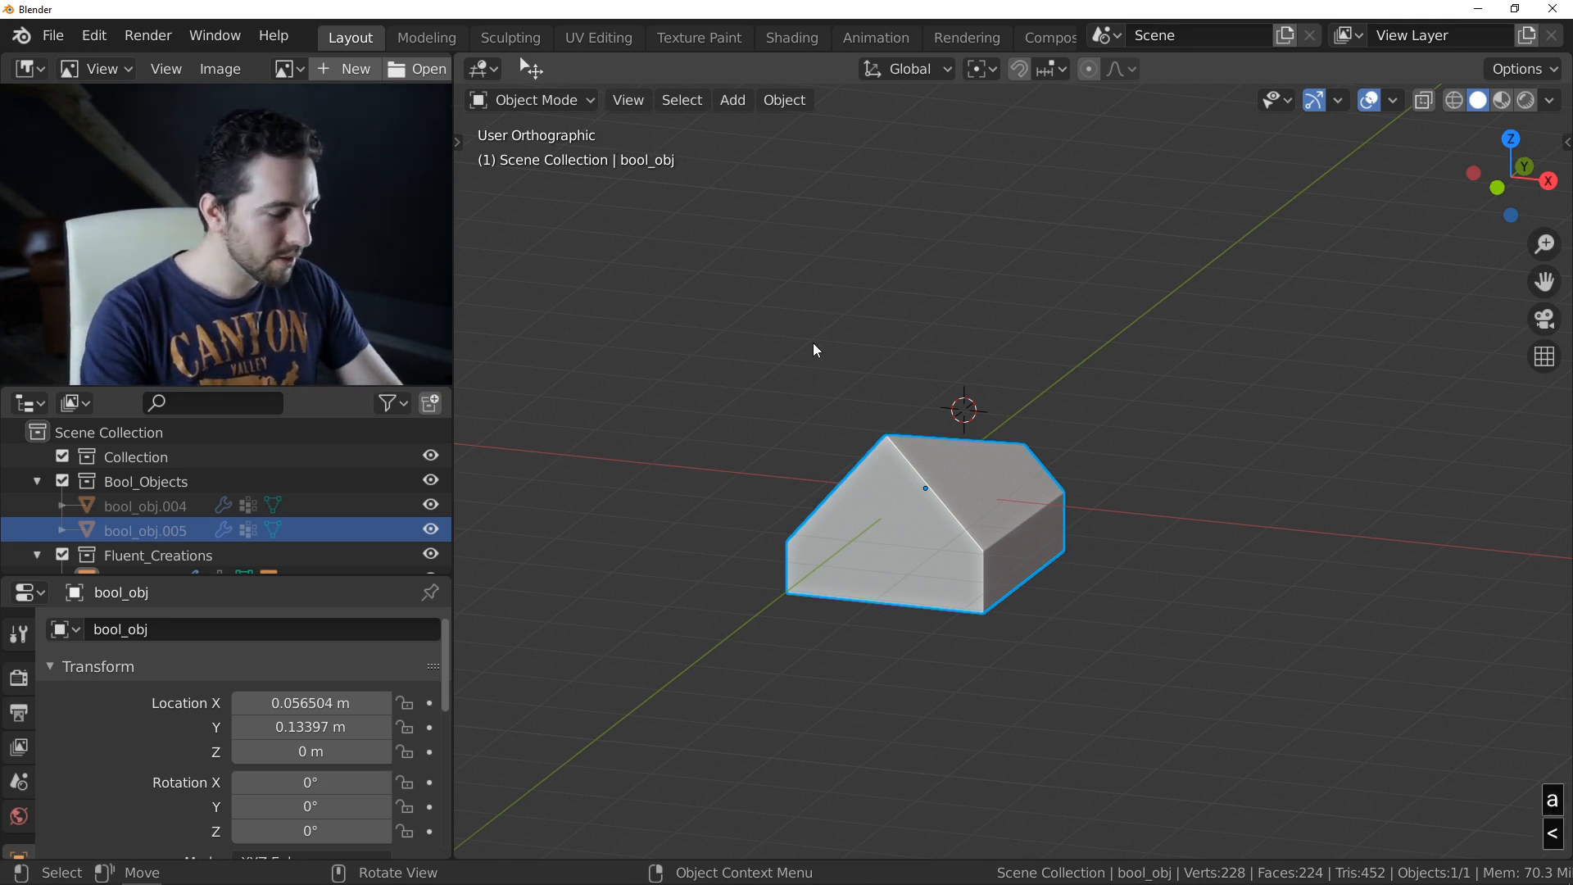
key(a)
key(Delete)
- Create a cylinder from a circle drawn at the centre of a grid with resolution 2
middle_drag(813, 343, 964, 462)
key(f)
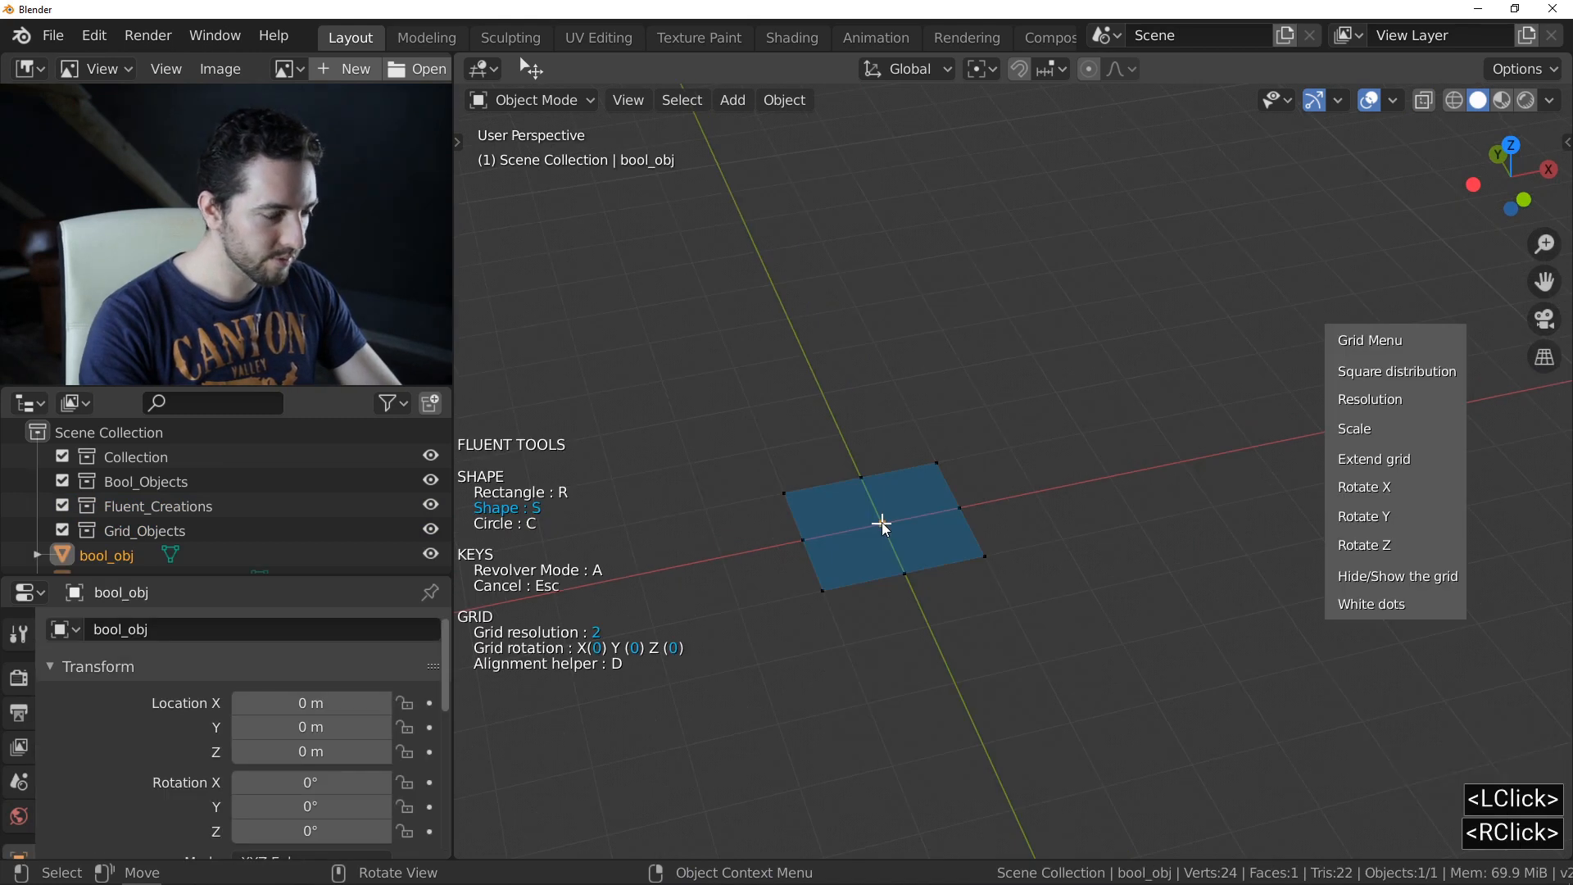
key(c)
click(882, 523)
click(829, 543)
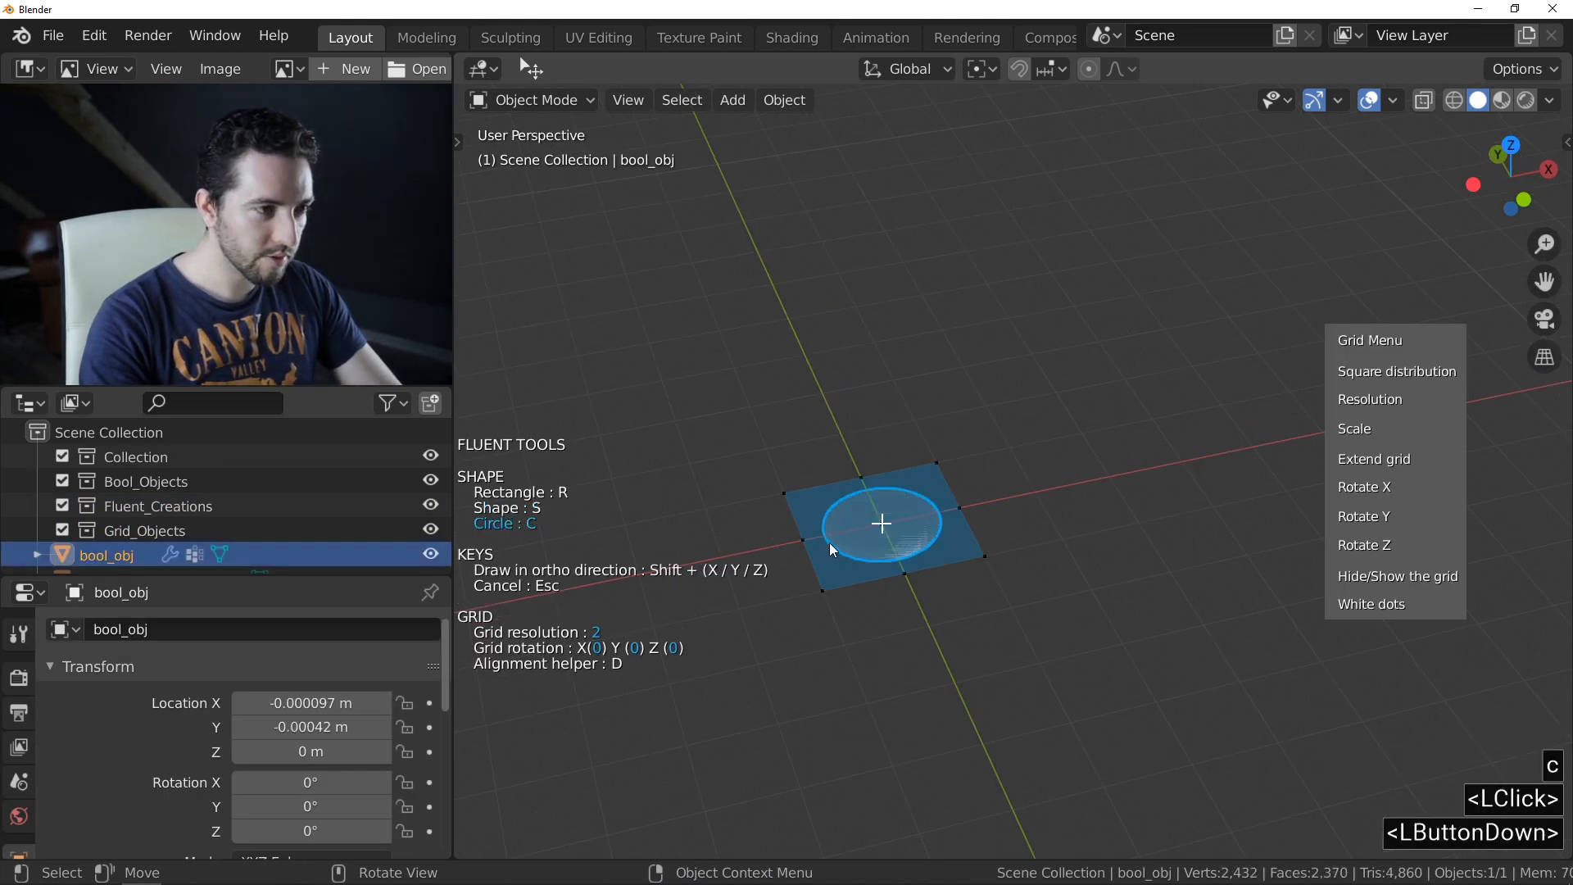
click(1007, 559)
- Give the cylinder's top and bottom edges a wide straight chamfer and finish the shape
ctrl+middle_drag(859, 555, 877, 465)
drag(901, 467, 1028, 470)
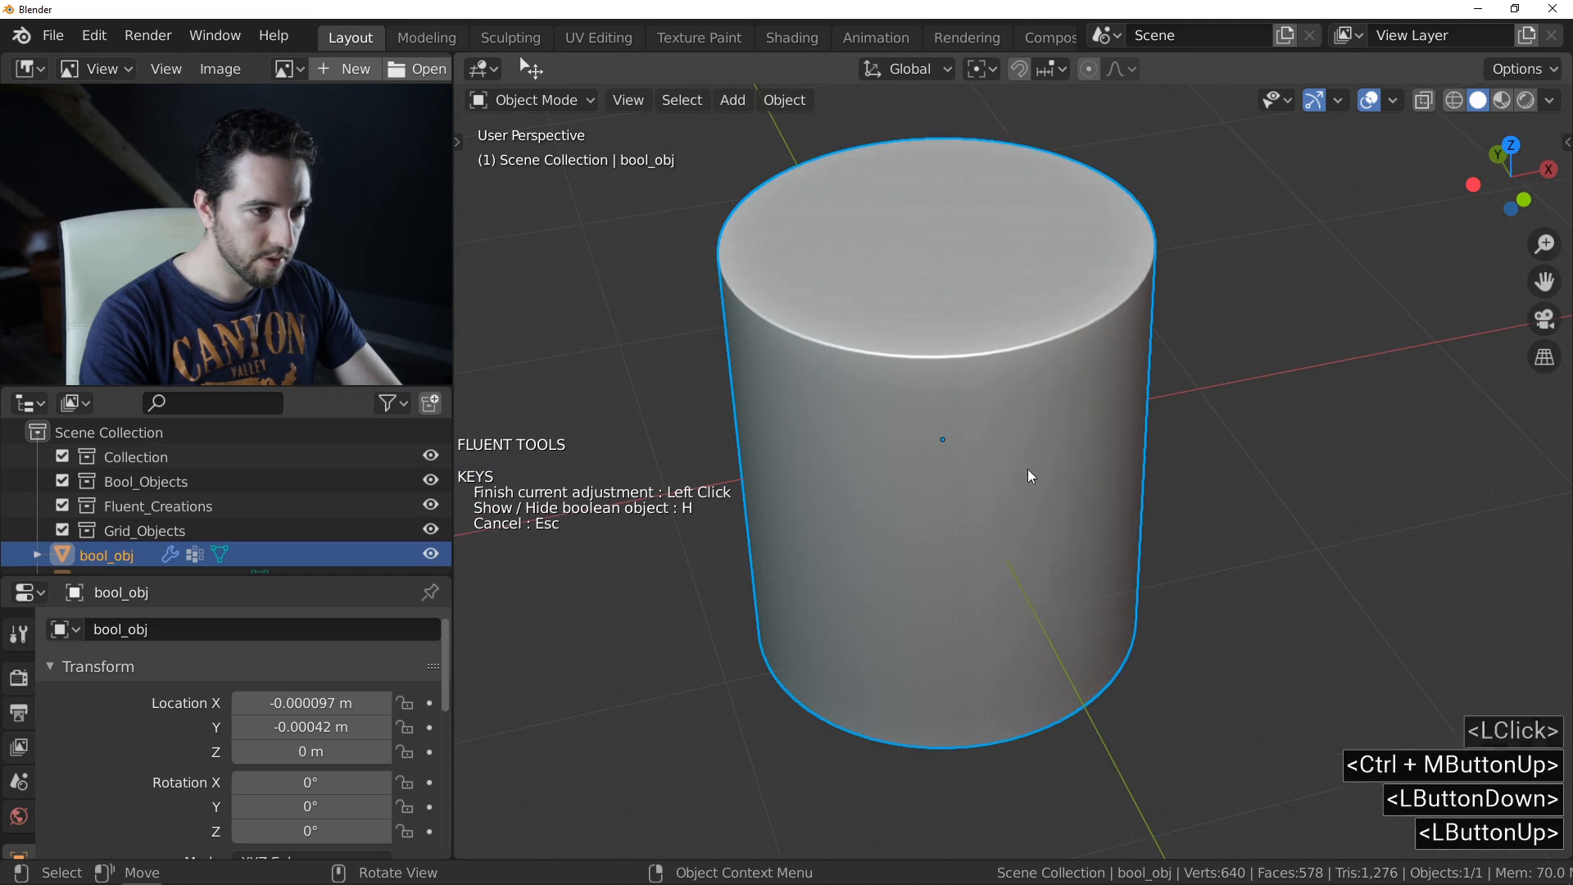
key(c)
right_click(1072, 479)
middle_drag(972, 496, 1024, 393)
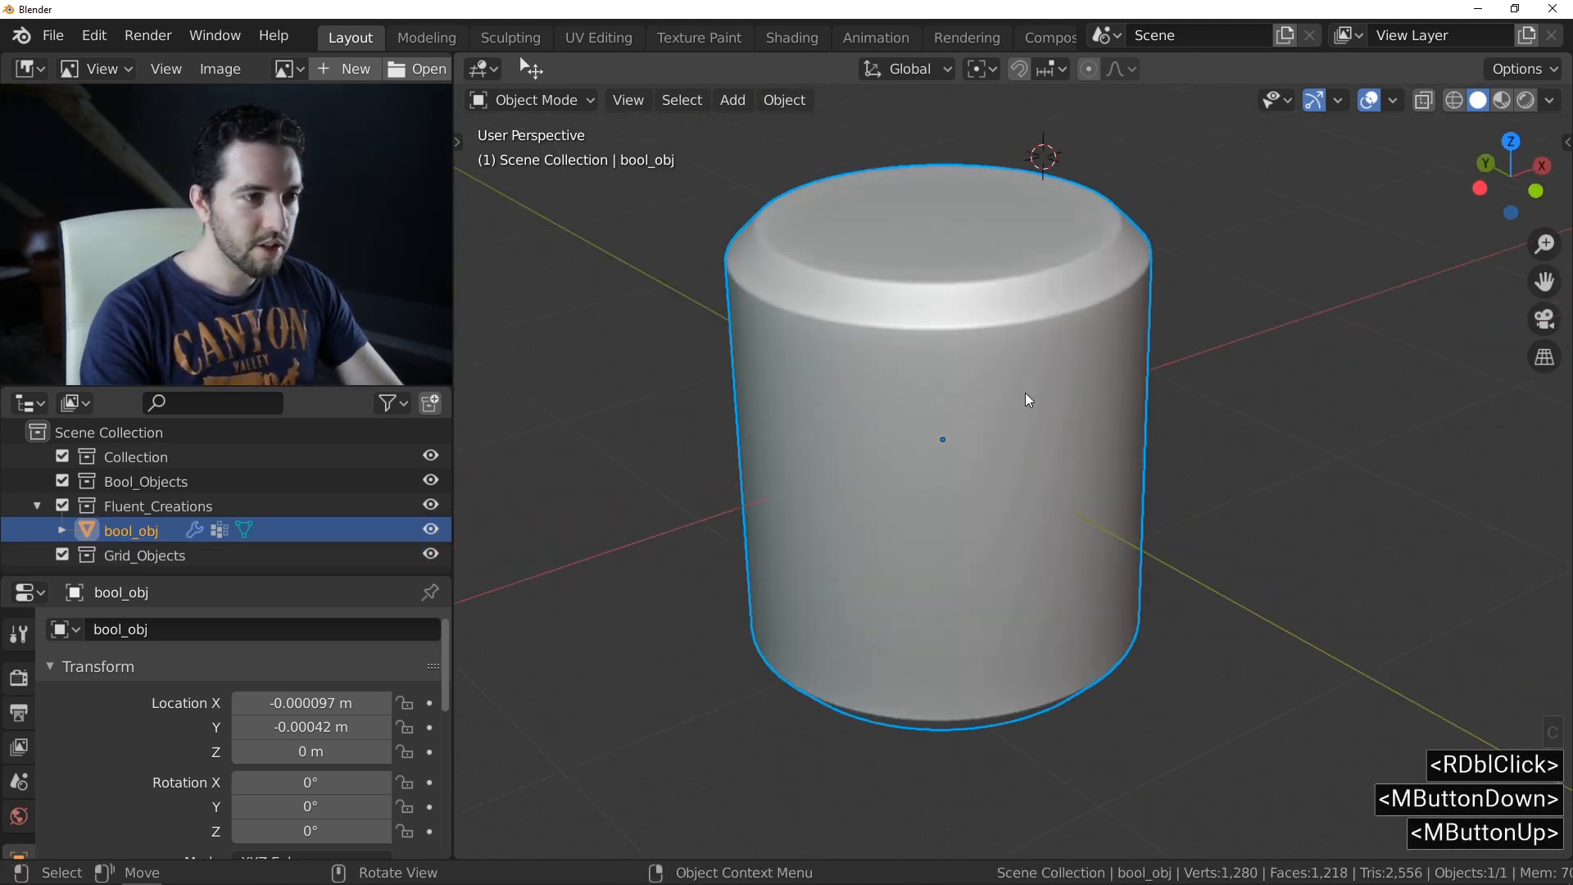
middle_drag(1060, 488, 1005, 503)
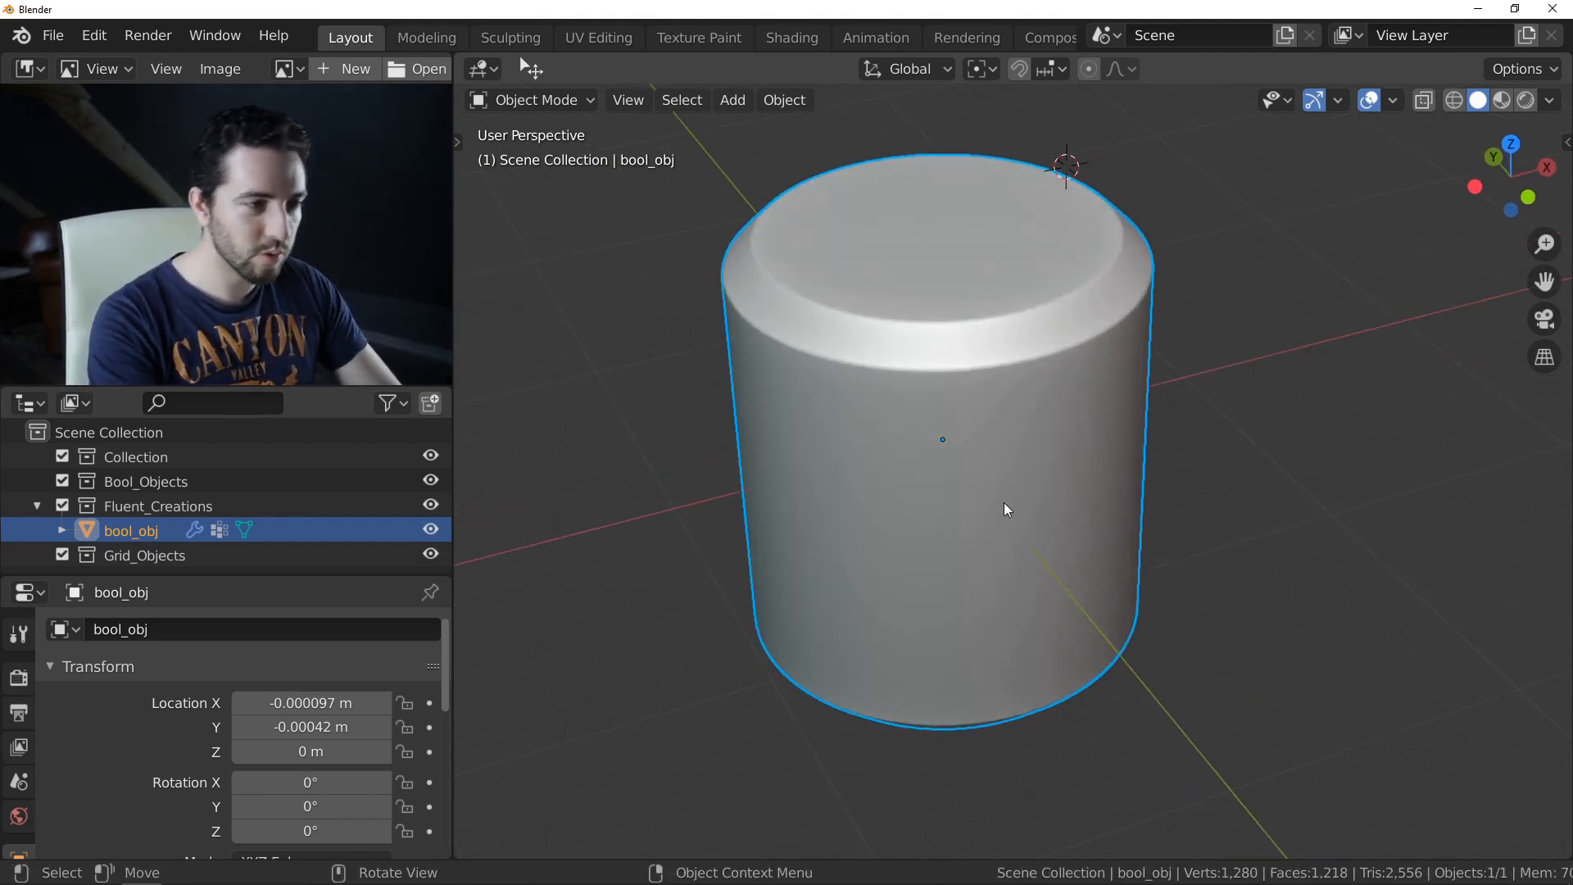
- From the front orthographic view, cut a tall rectangular recess into the cylinder's curved side
key(1)
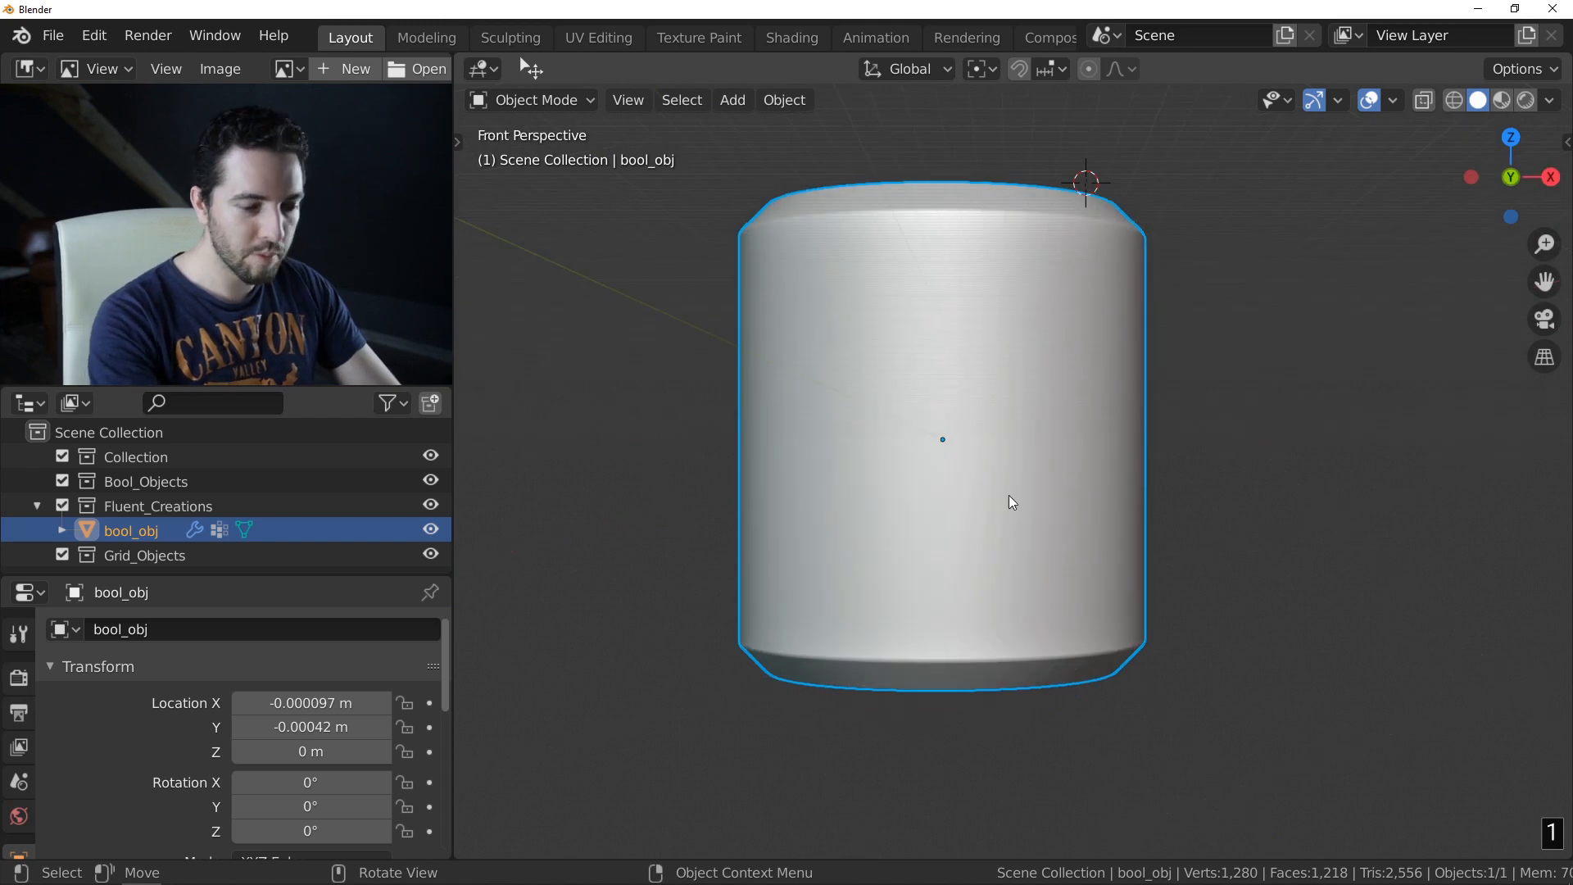
key(5)
scroll(1020, 451, up, 5)
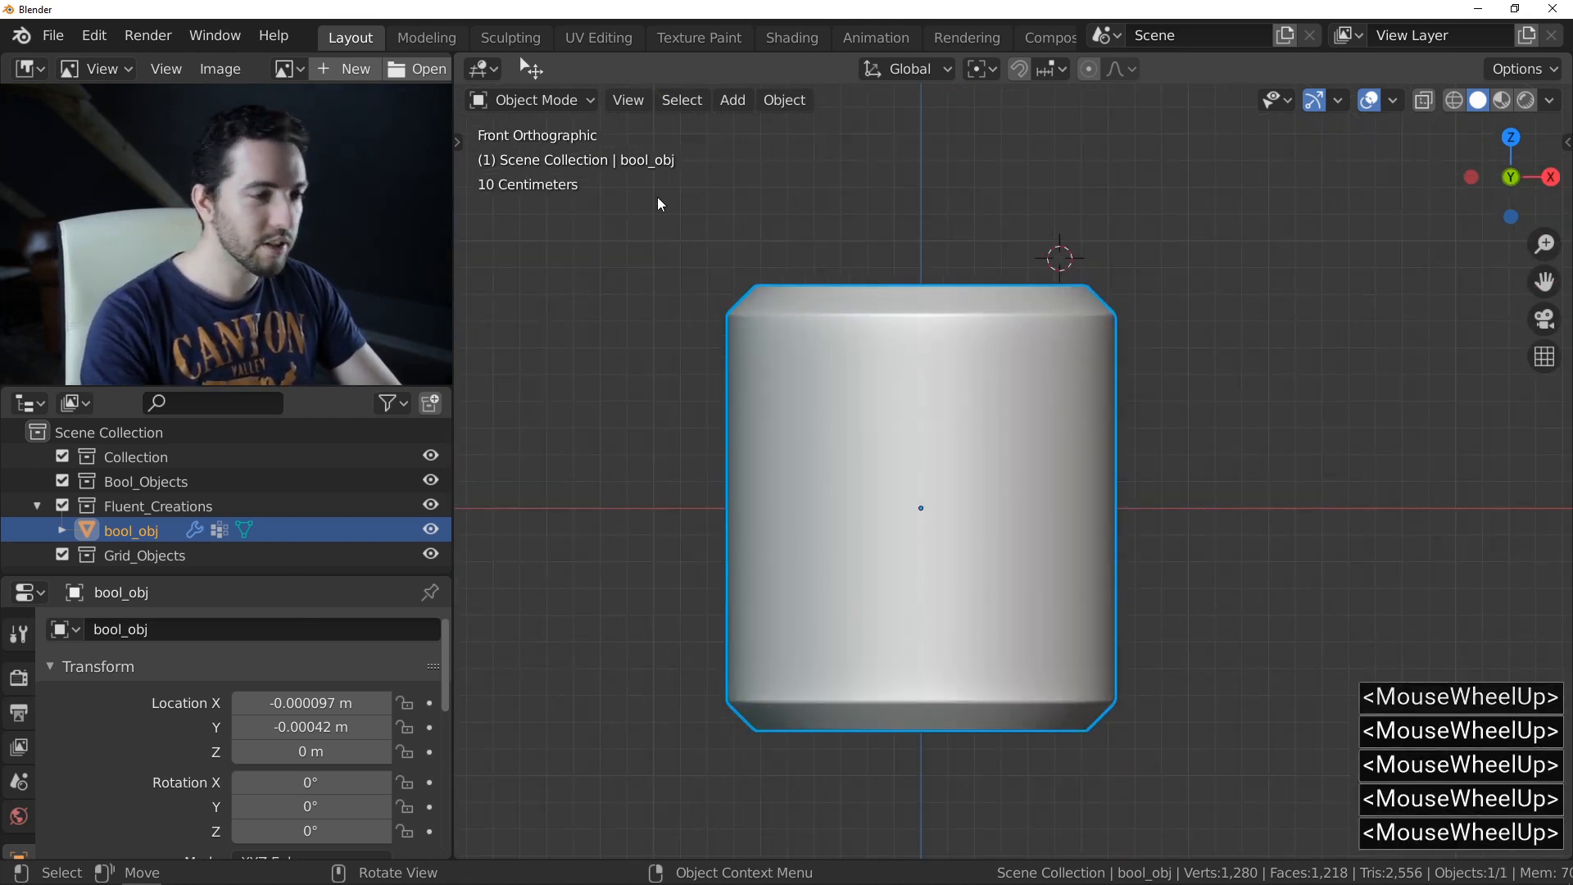
key(f)
click(752, 417)
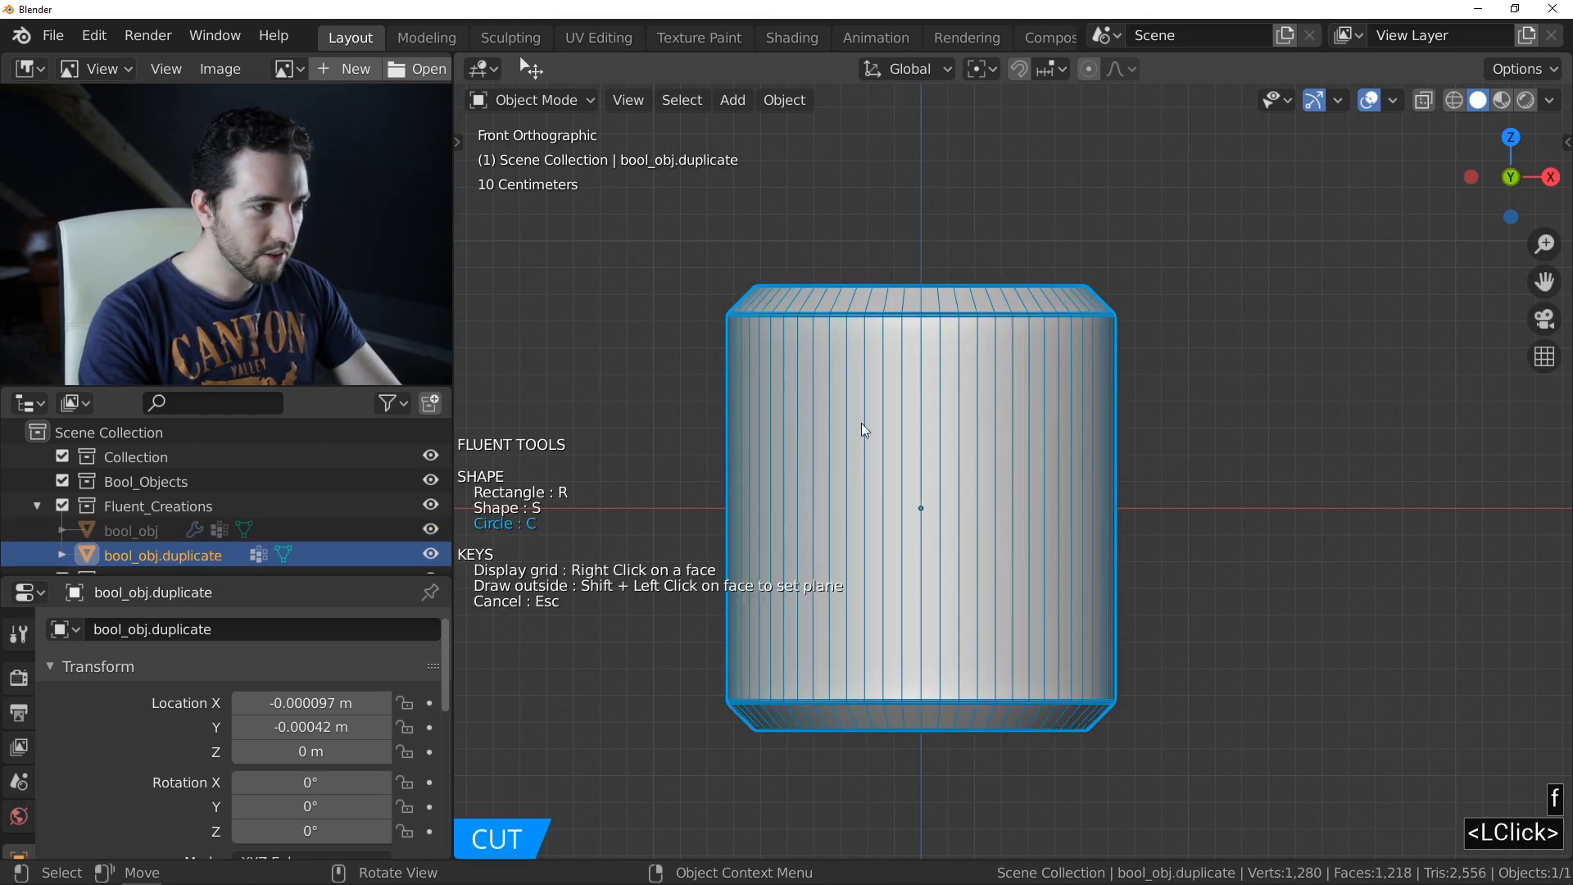
key(r)
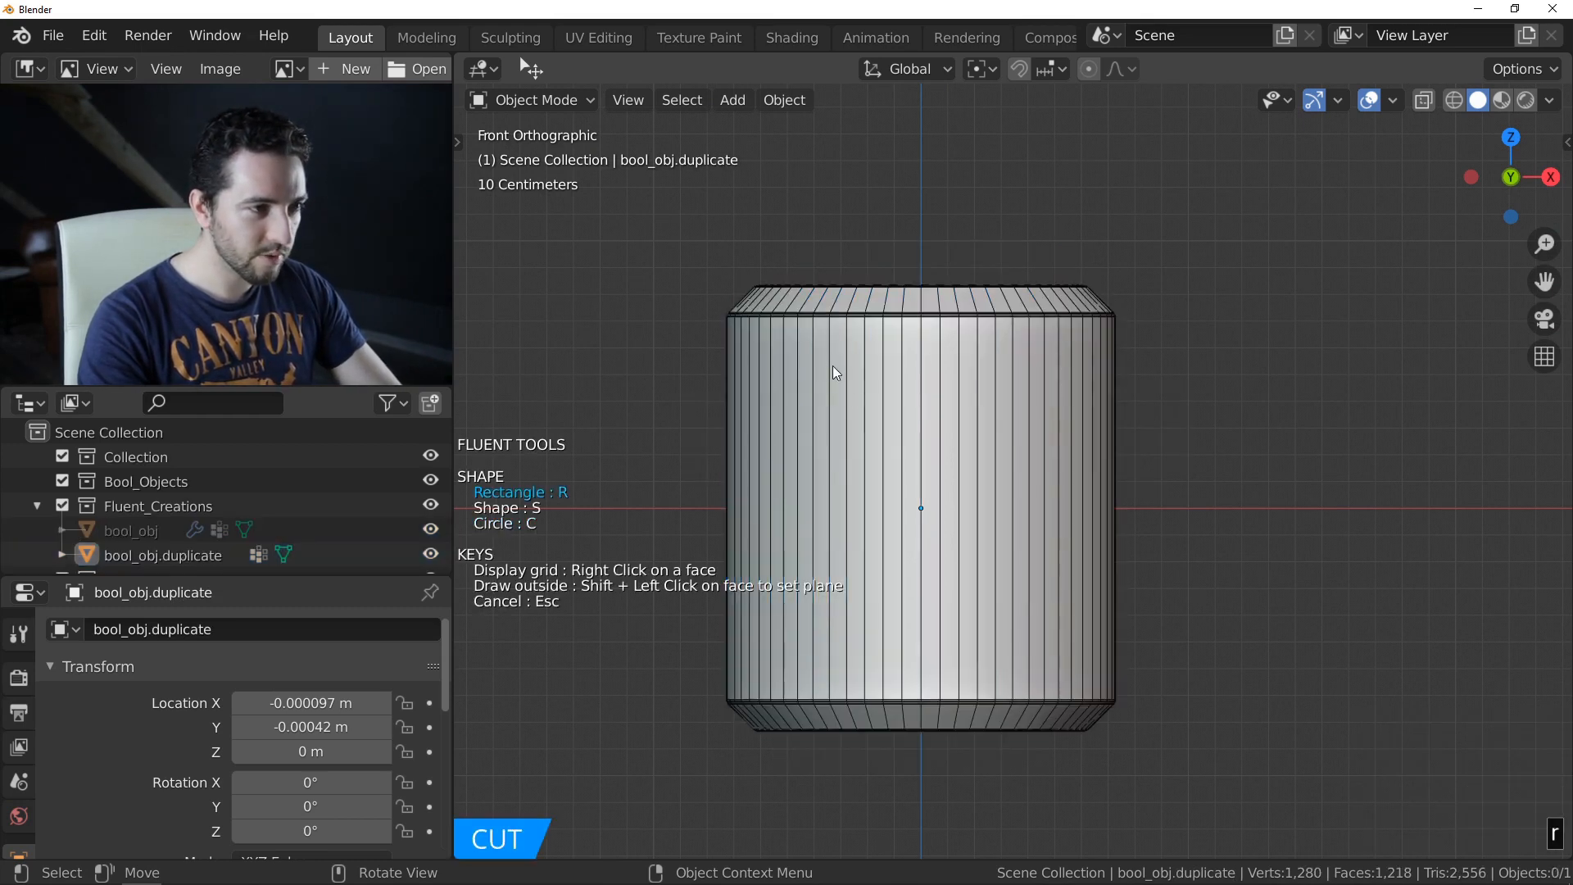
click(857, 355)
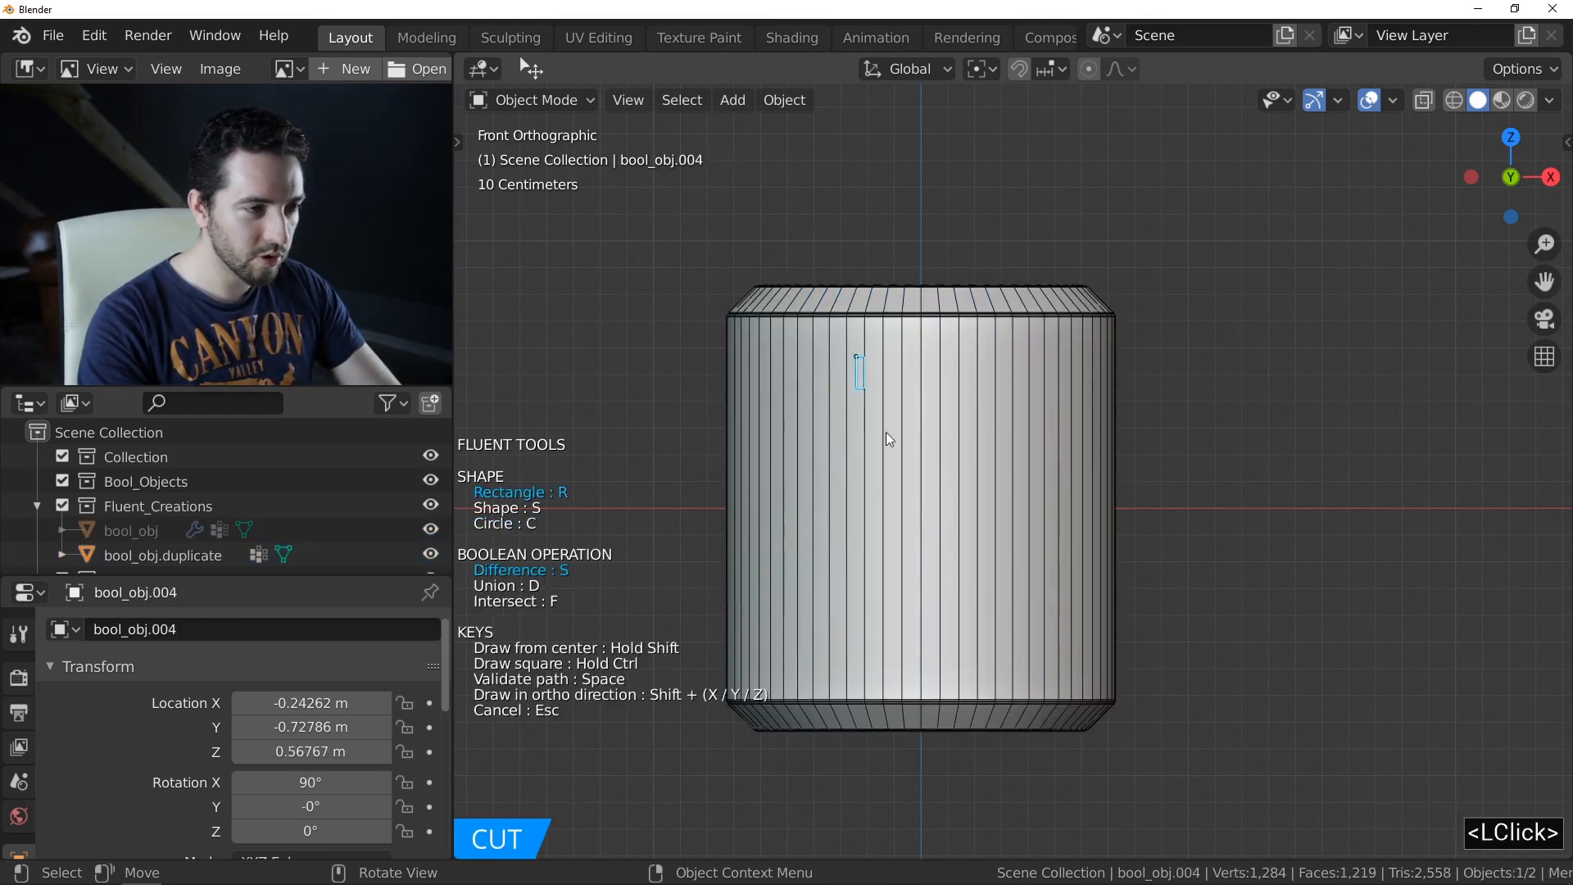
click(1002, 676)
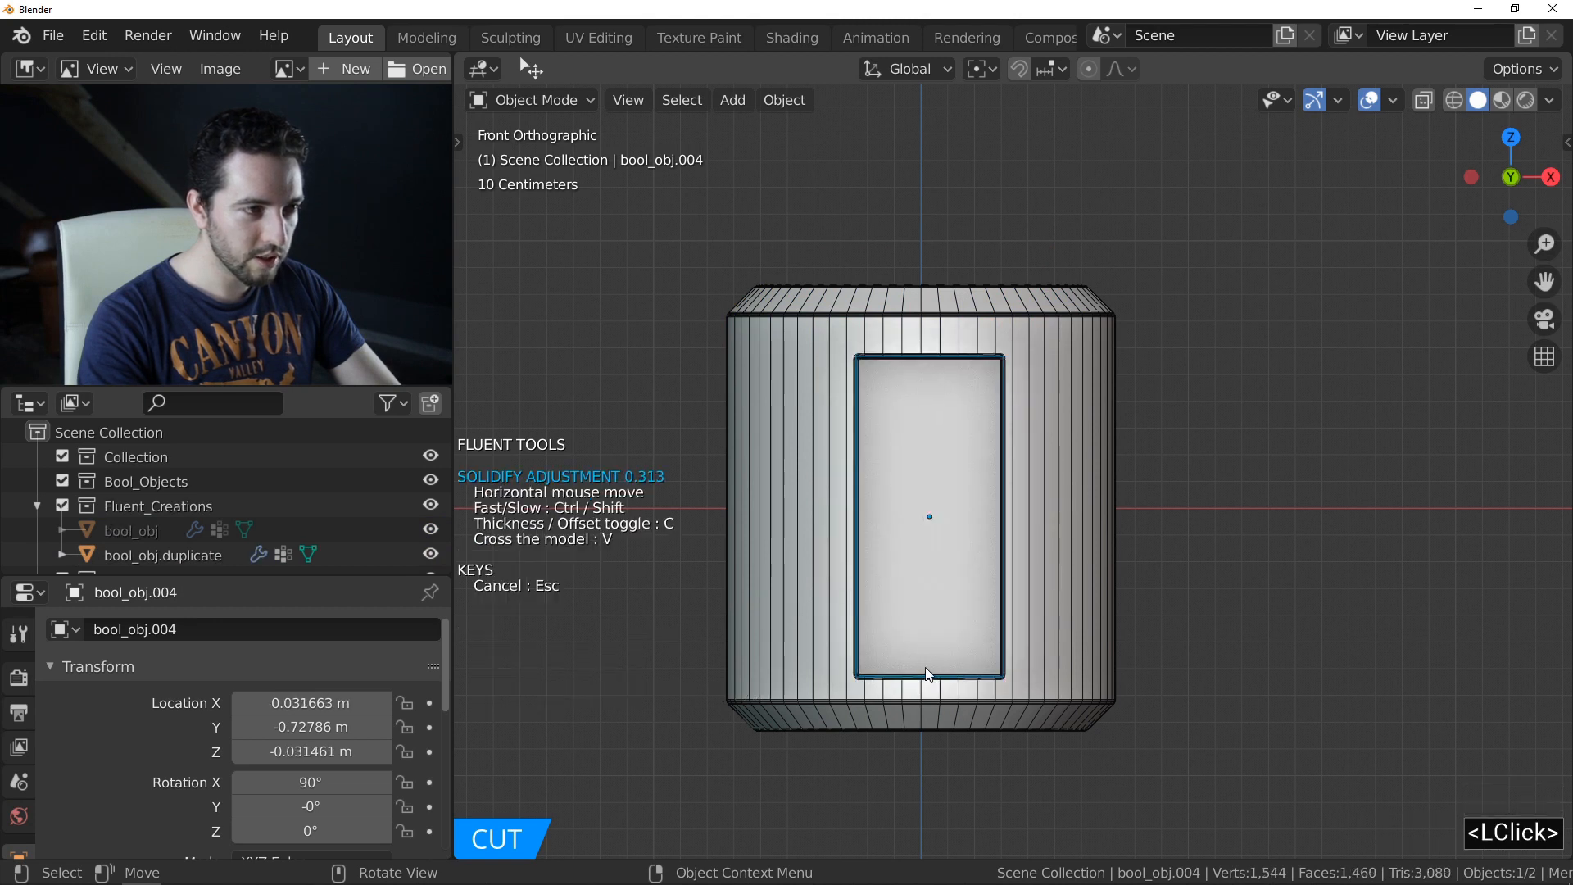
click(826, 351)
middle_drag(903, 355, 1010, 455)
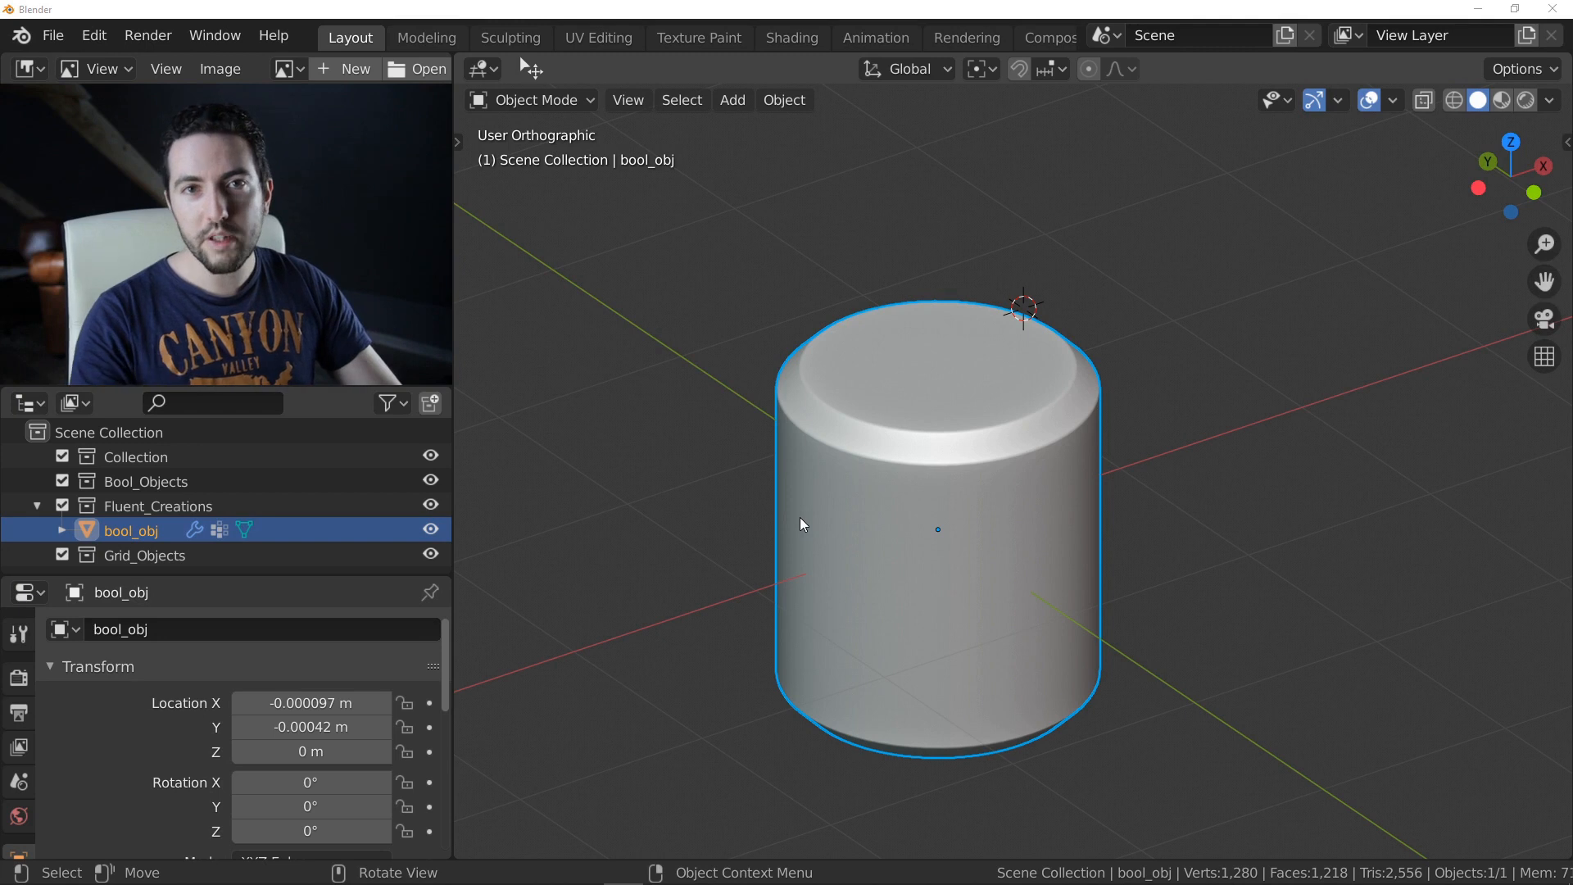
- Start a new cut on the cylinder and display the drawing grid facing the current view
middle_drag(953, 469, 955, 461)
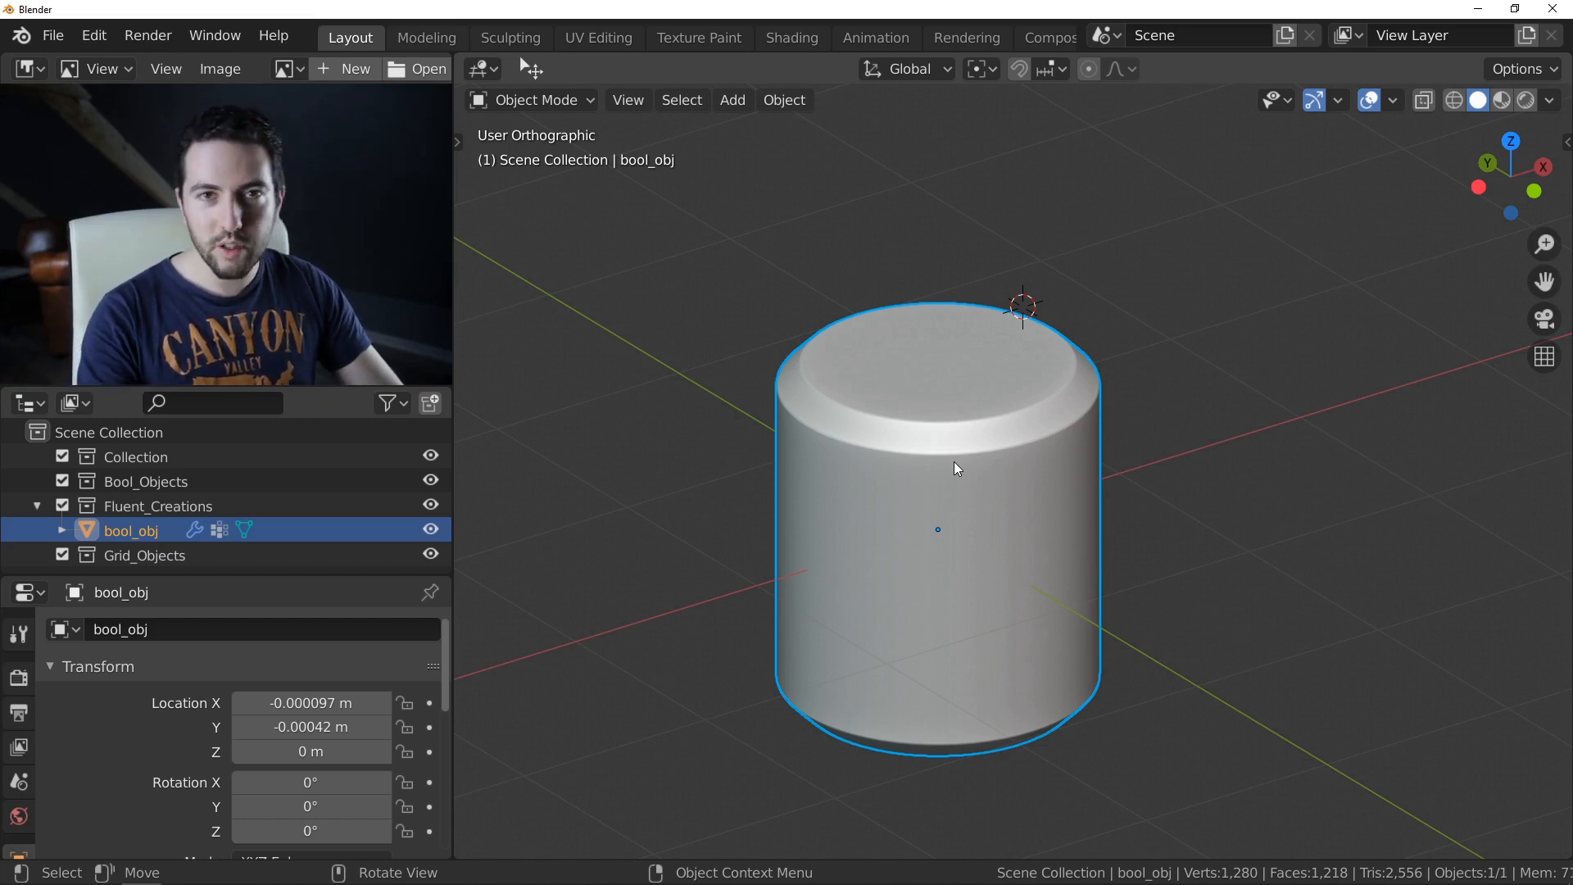
middle_click(893, 578)
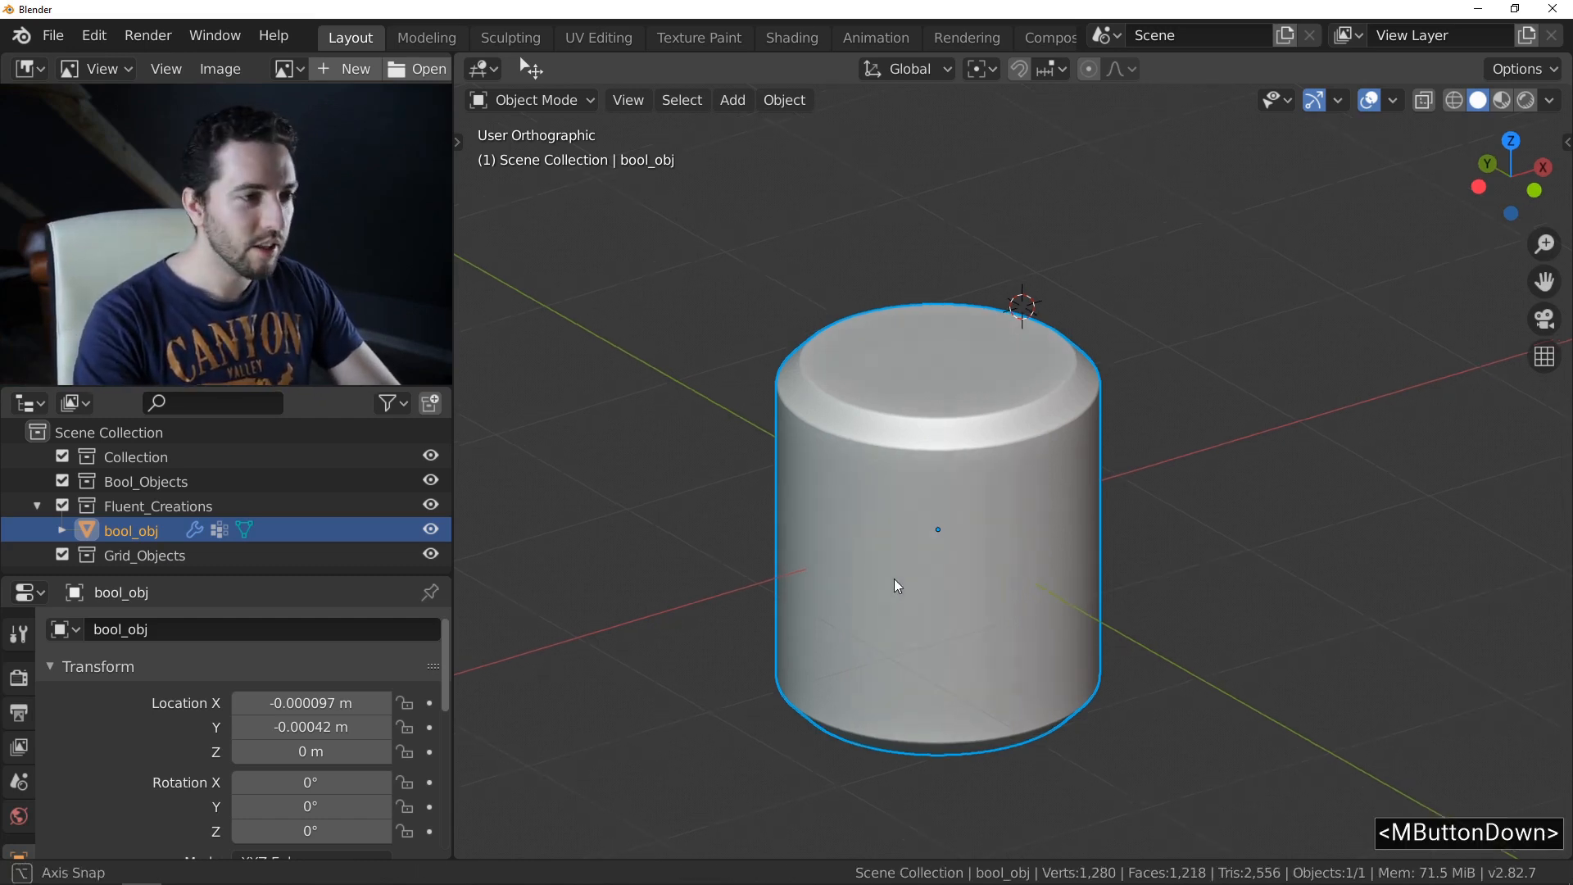
shift+middle_drag(893, 578, 891, 513)
key(f)
click(766, 492)
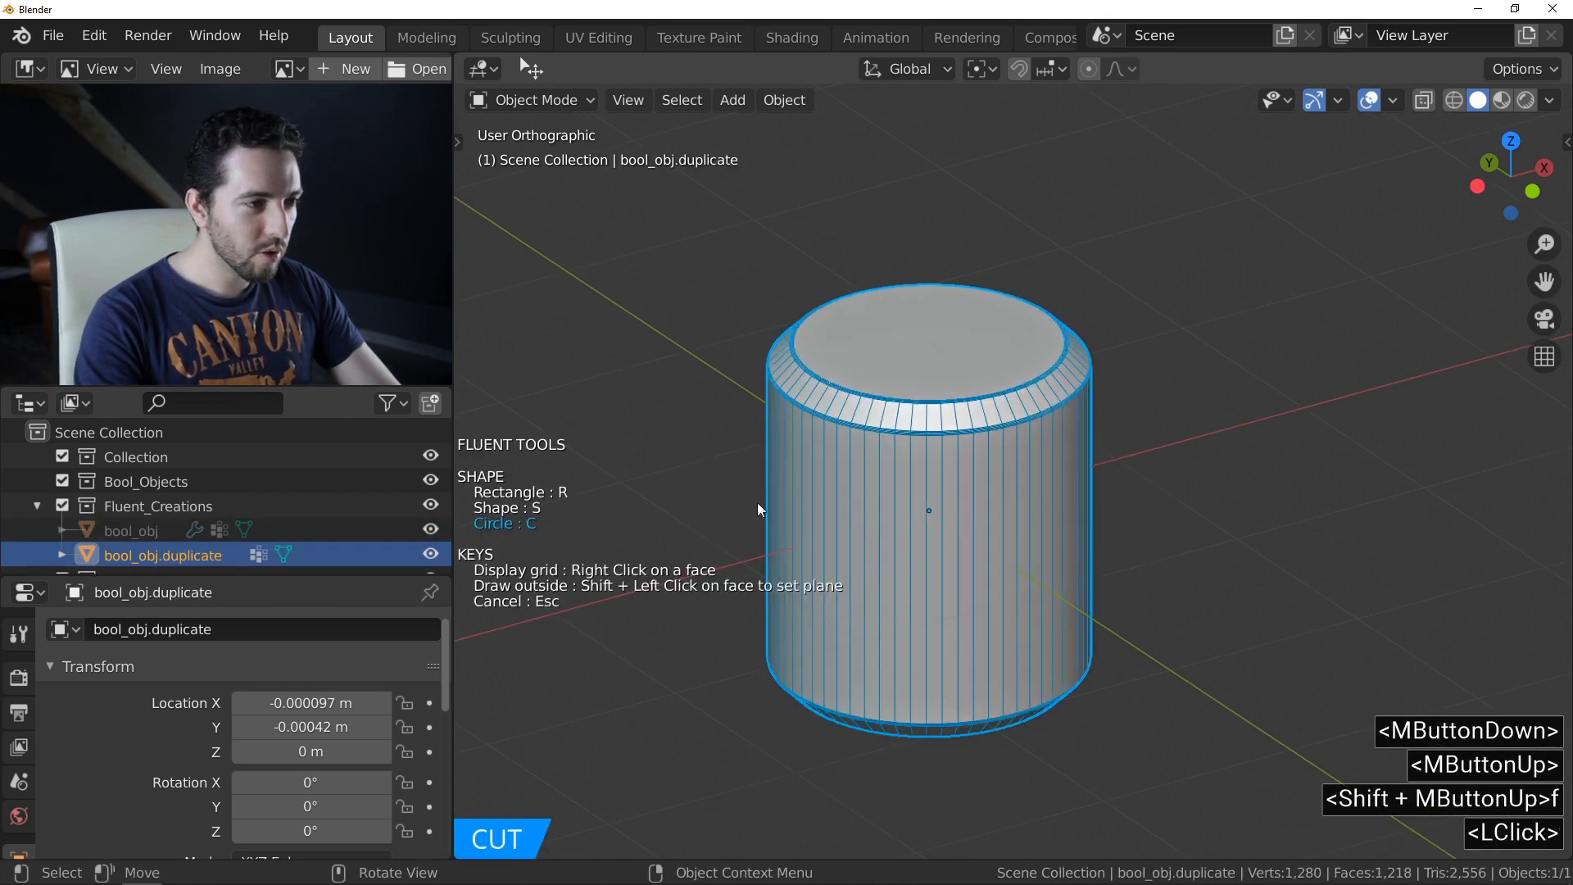
right_click(858, 526)
right_click(858, 526)
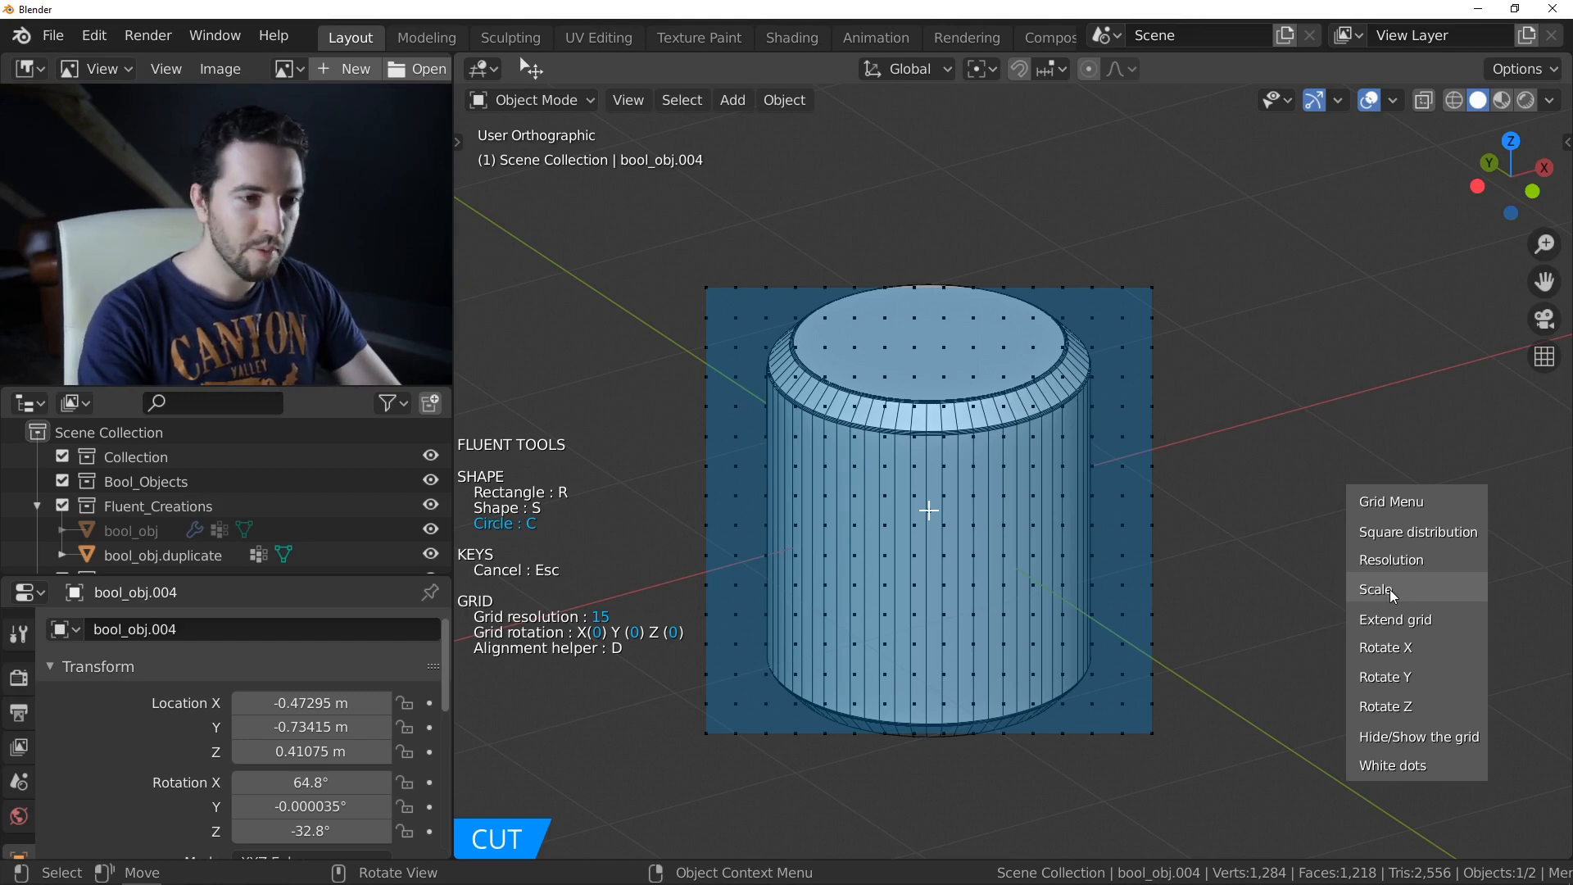
- Enlarge the drawing grid so it extends well beyond the cylinder and set its resolution to 18
drag(1393, 589, 1334, 578)
drag(1394, 579, 1402, 574)
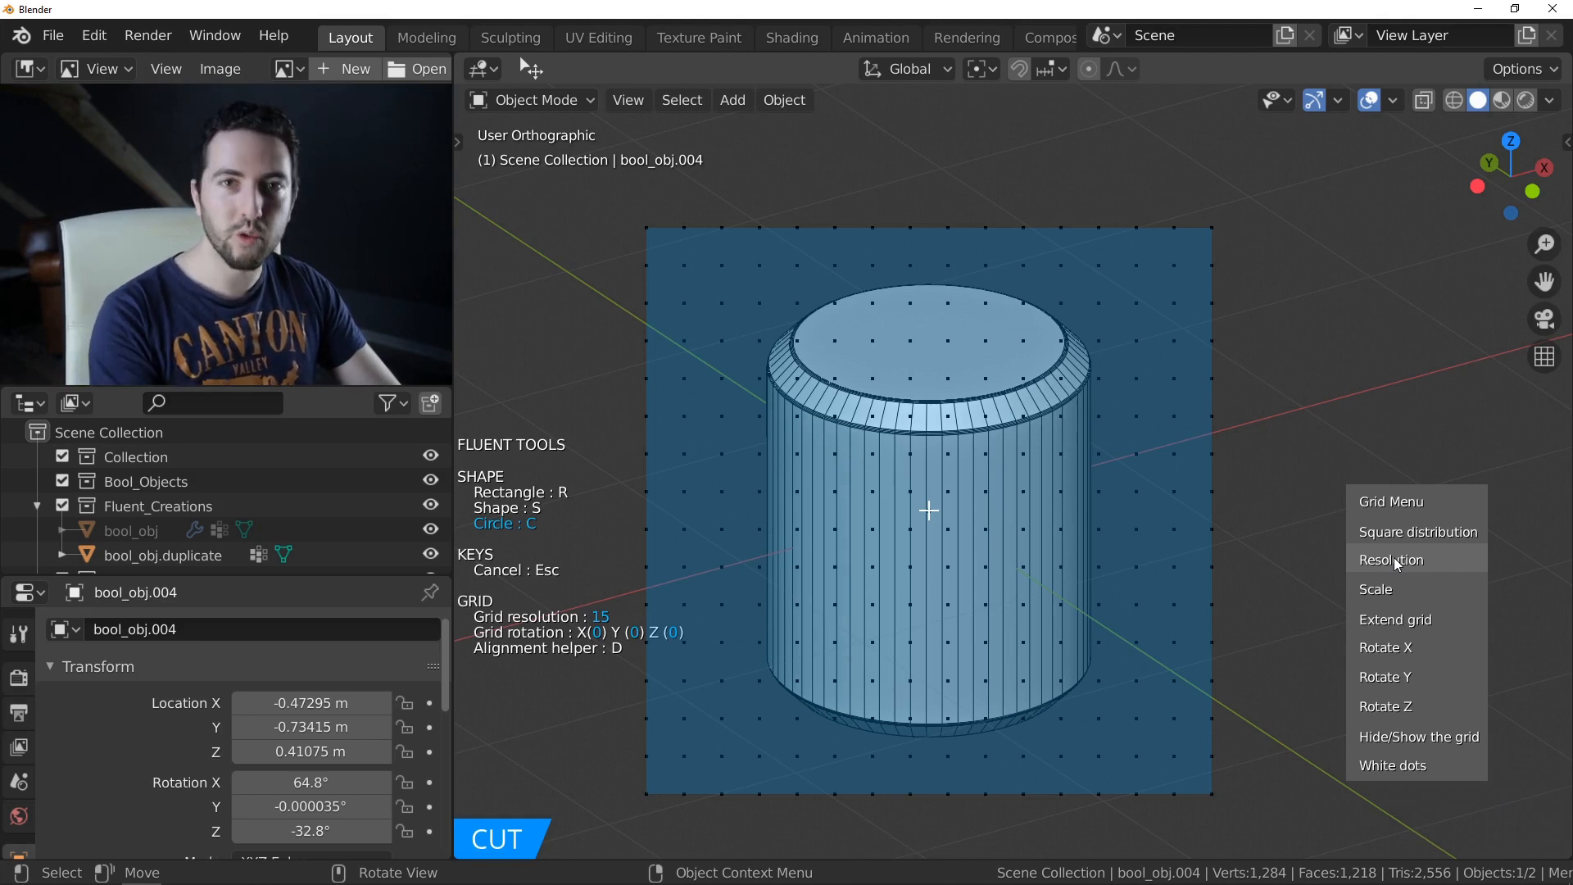
drag(1394, 557, 1454, 612)
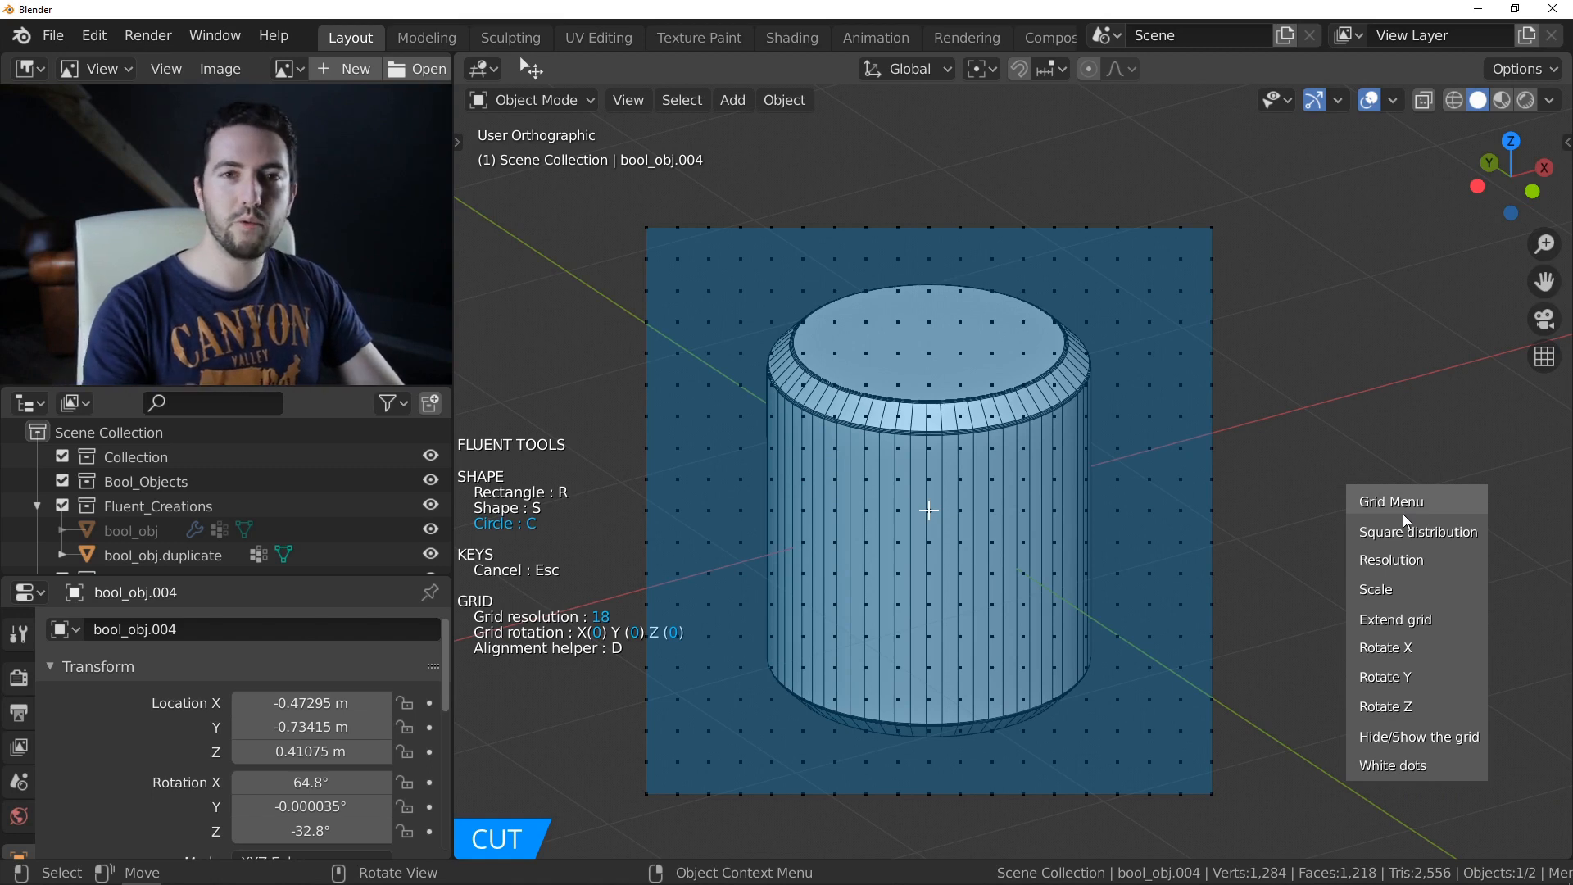
- Move the grid menu clear of the cylinder and the drawing grid
drag(1399, 504, 813, 276)
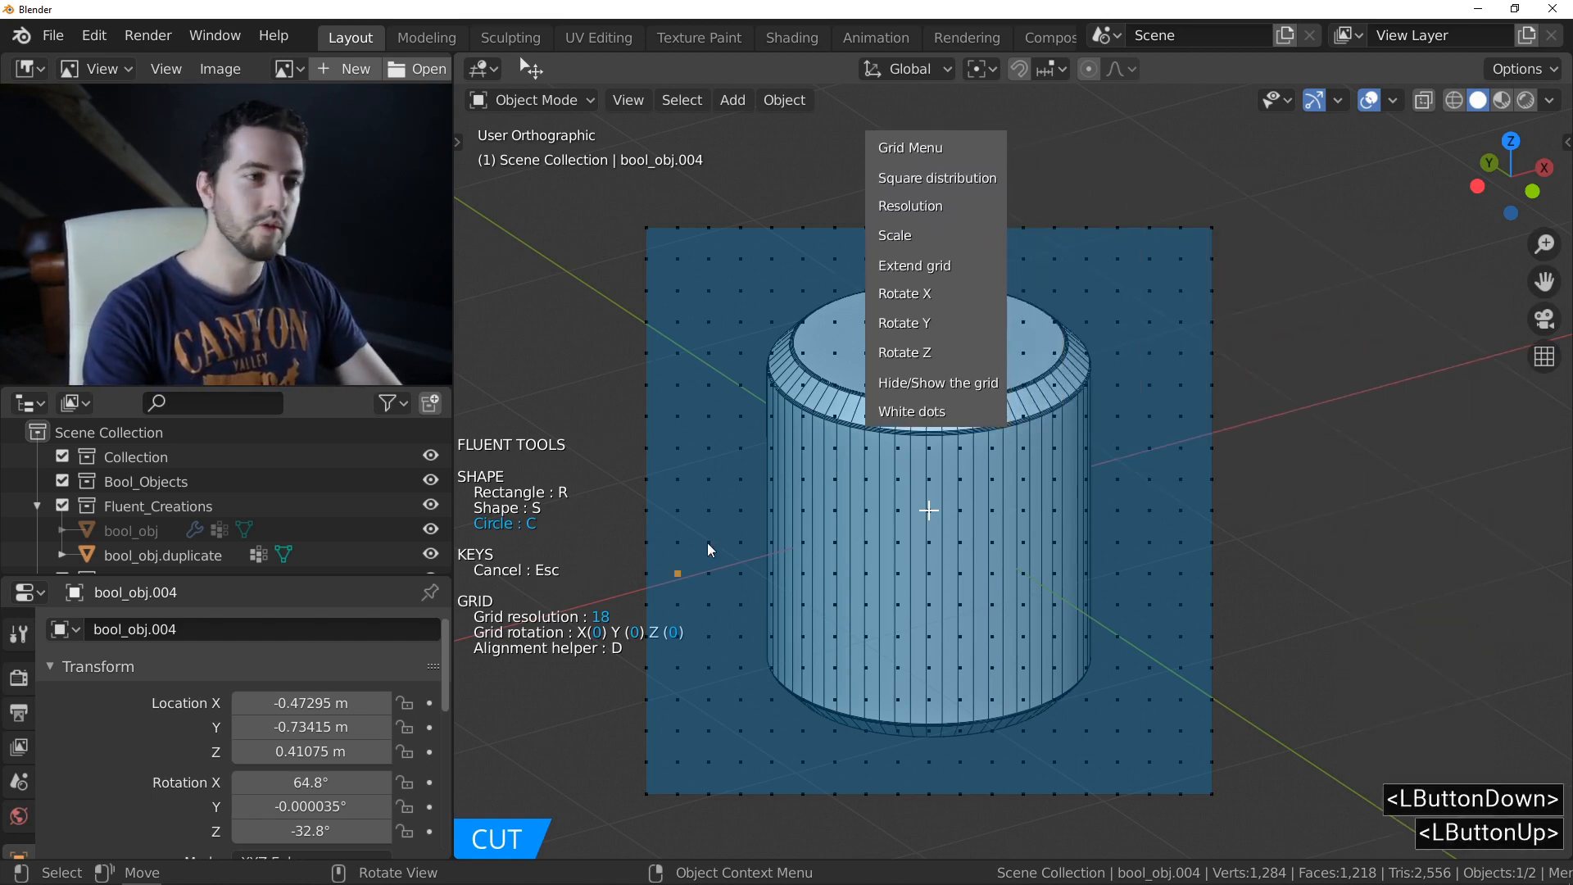
drag(875, 168, 1345, 632)
drag(1393, 503, 1335, 379)
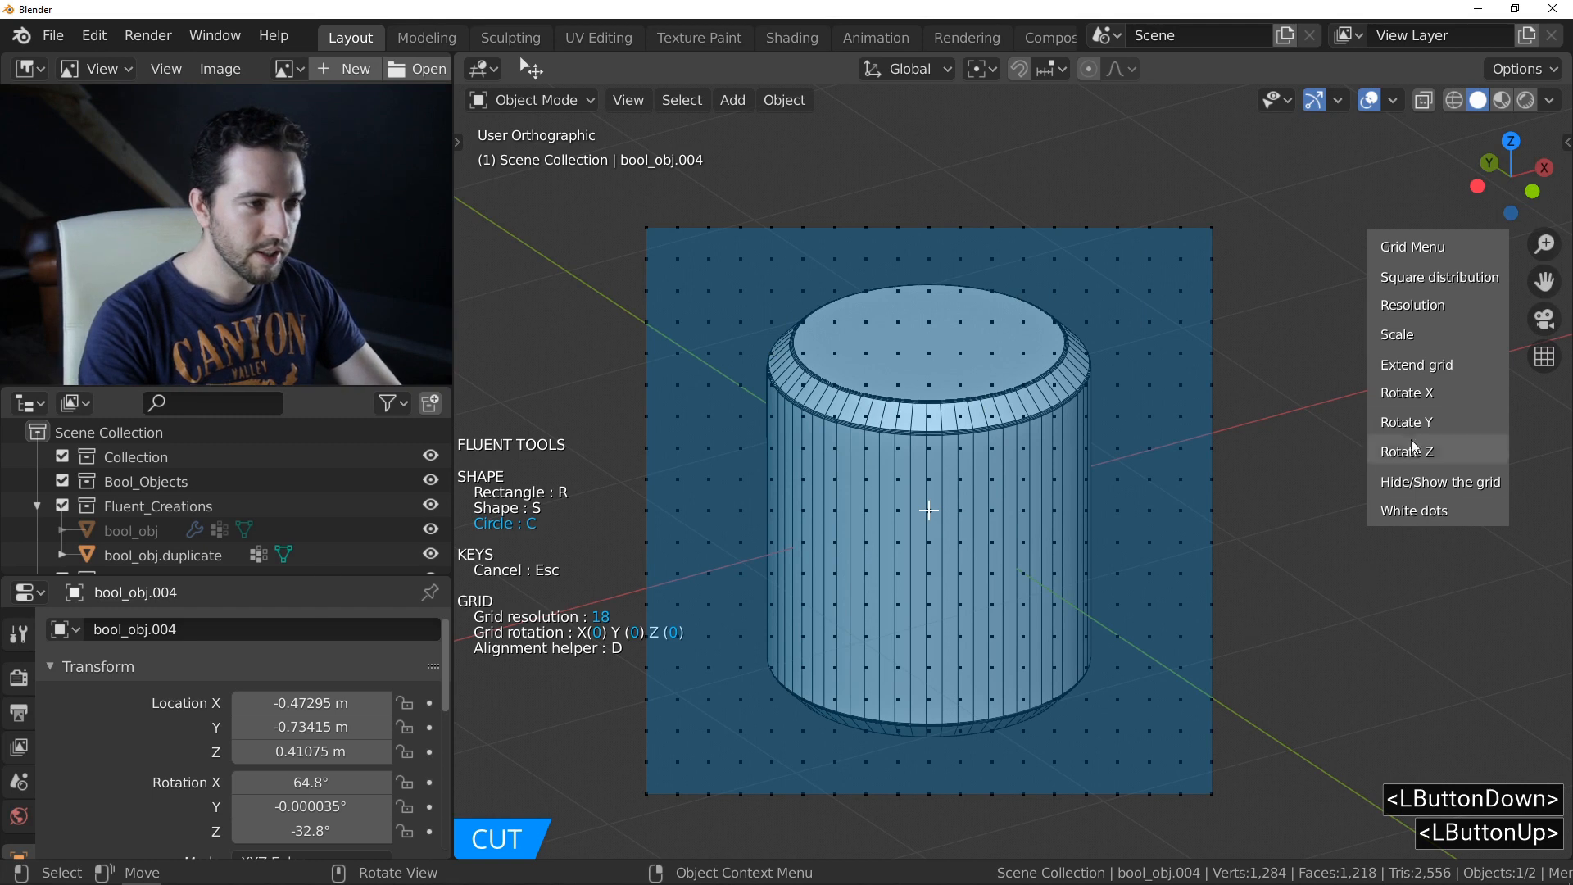
- Realign the drawing grid to face the view from several different angles around the cylinder
middle_drag(992, 429, 860, 346)
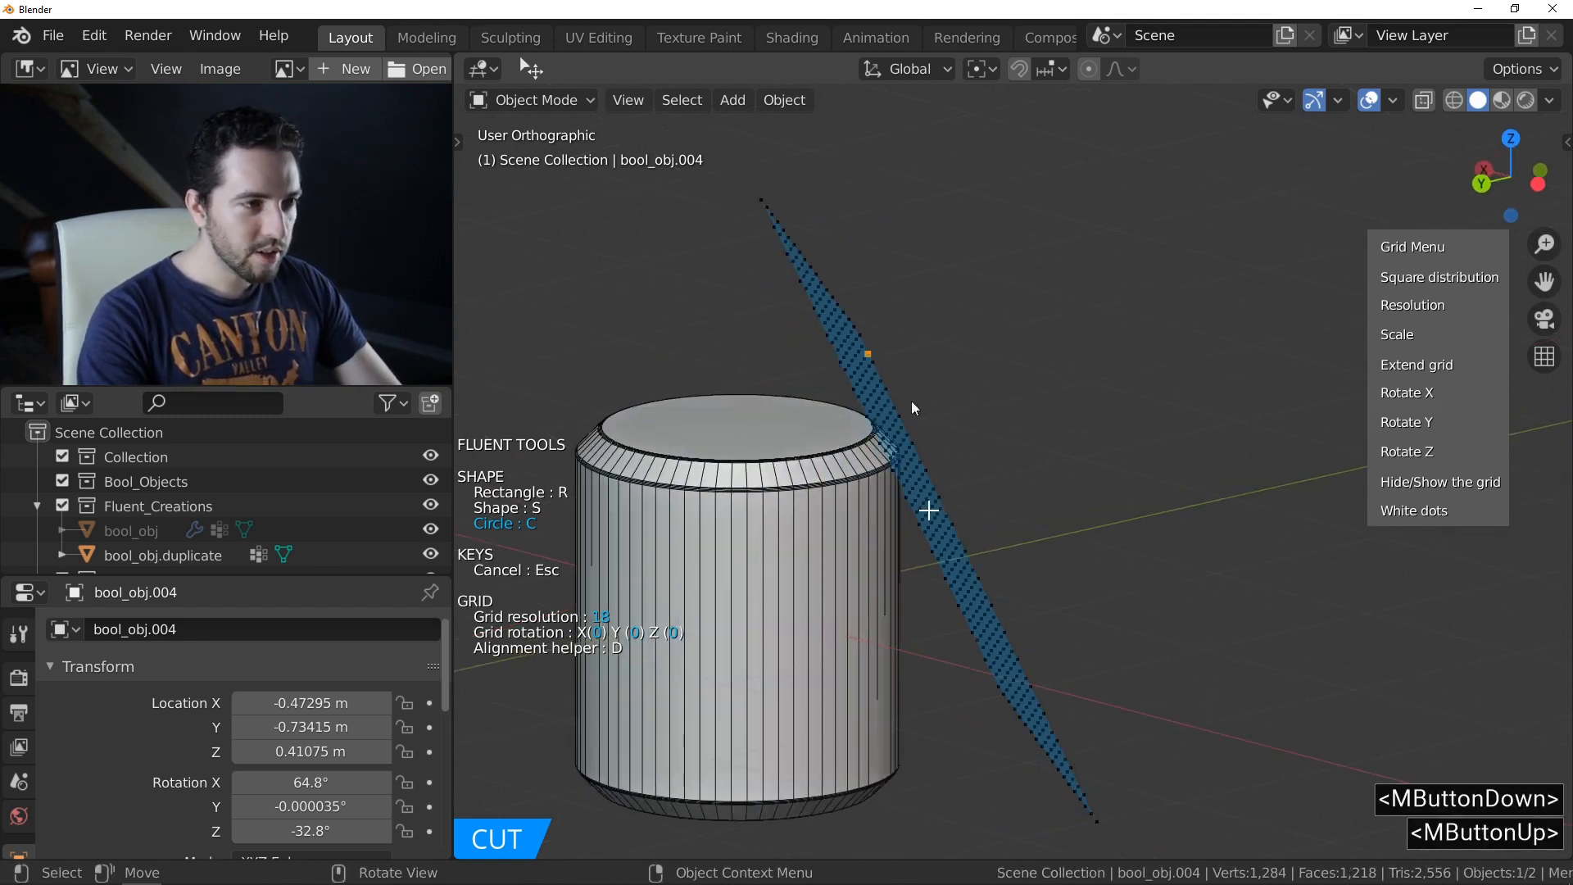
middle_drag(1006, 558, 1008, 486)
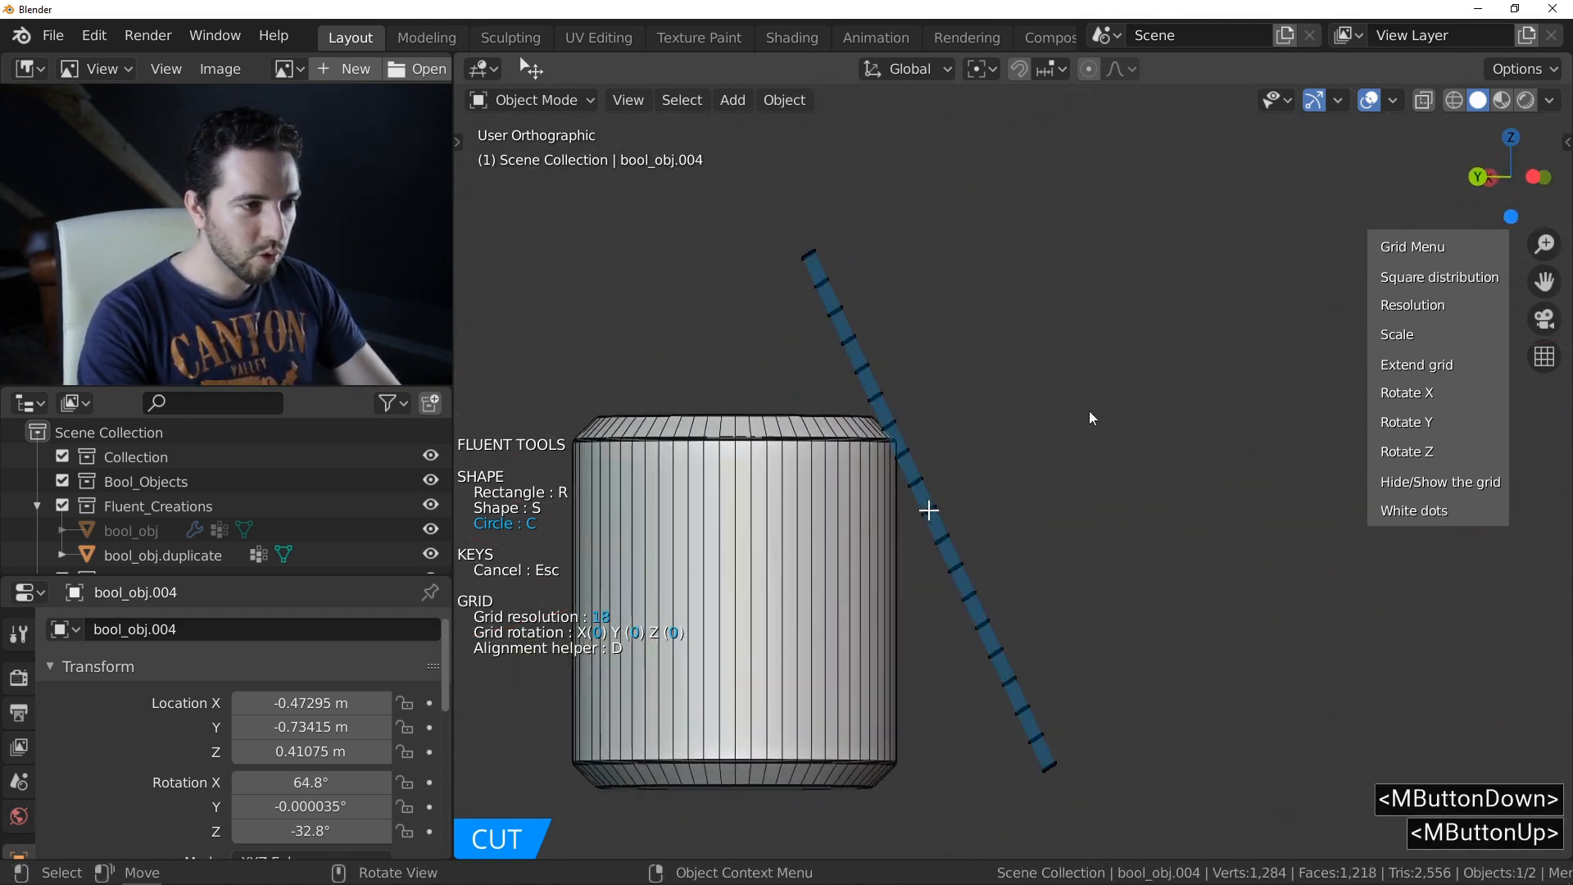
middle_drag(783, 512, 944, 532)
right_click(929, 528)
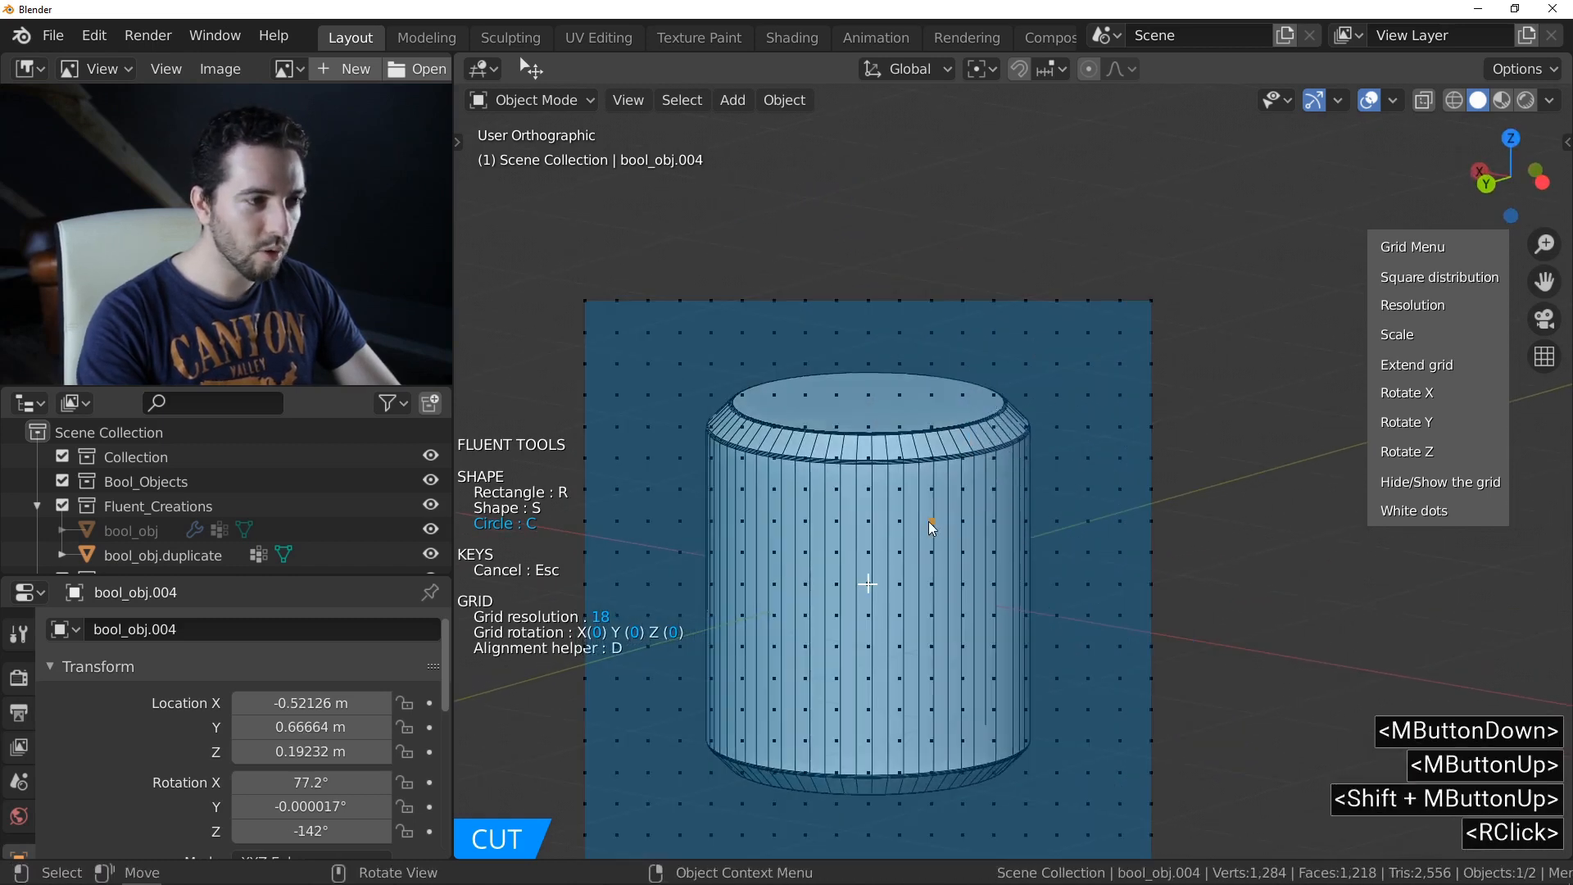
middle_drag(927, 521, 929, 423)
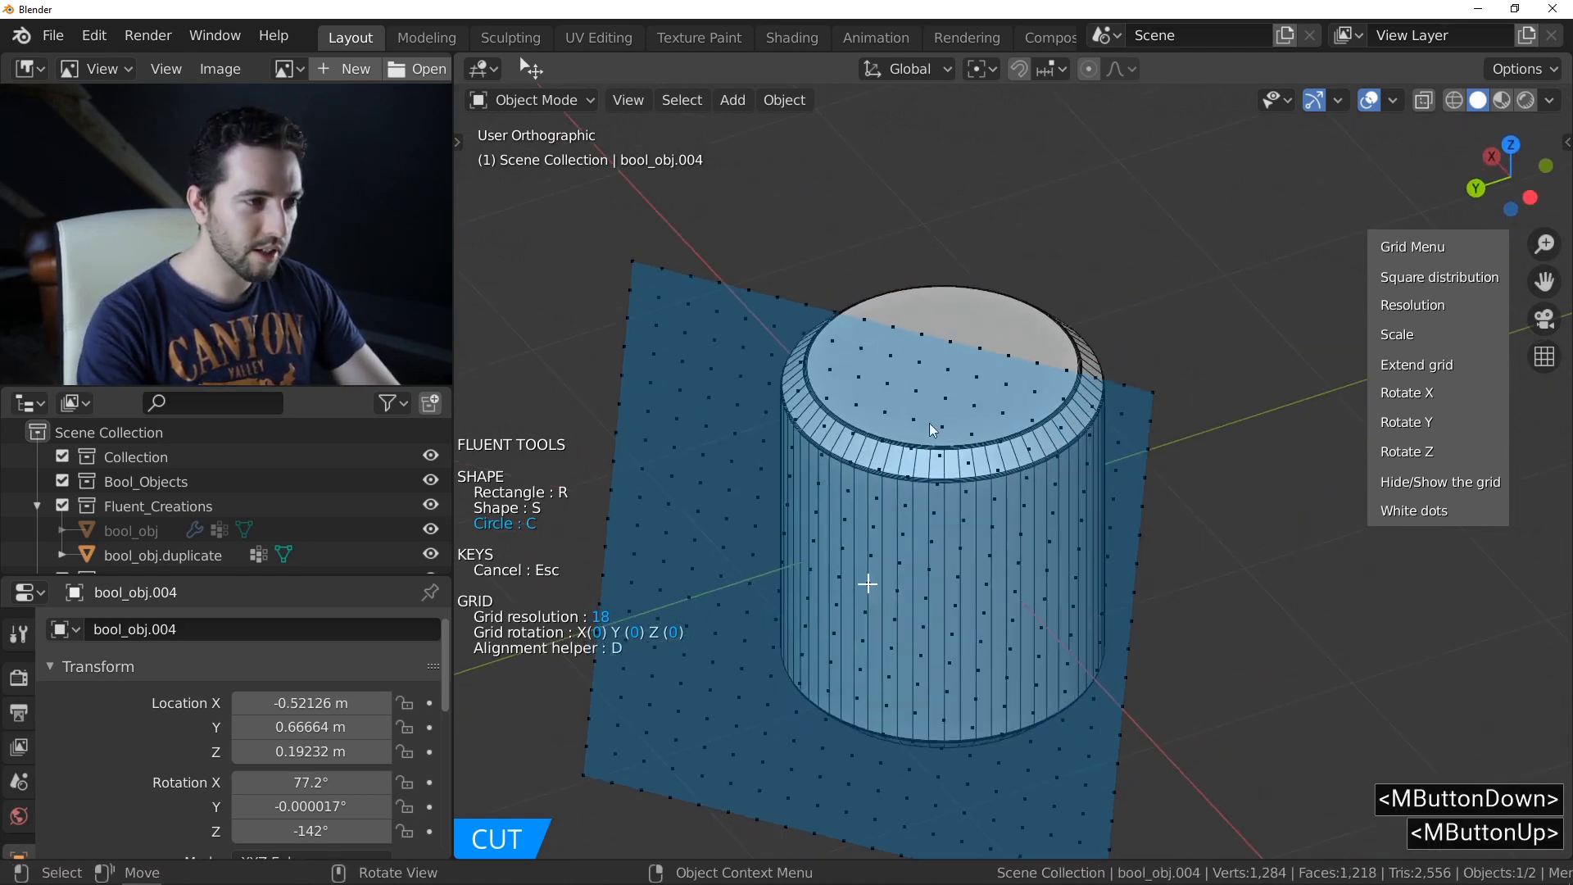
right_click(947, 410)
middle_drag(1063, 521, 1021, 523)
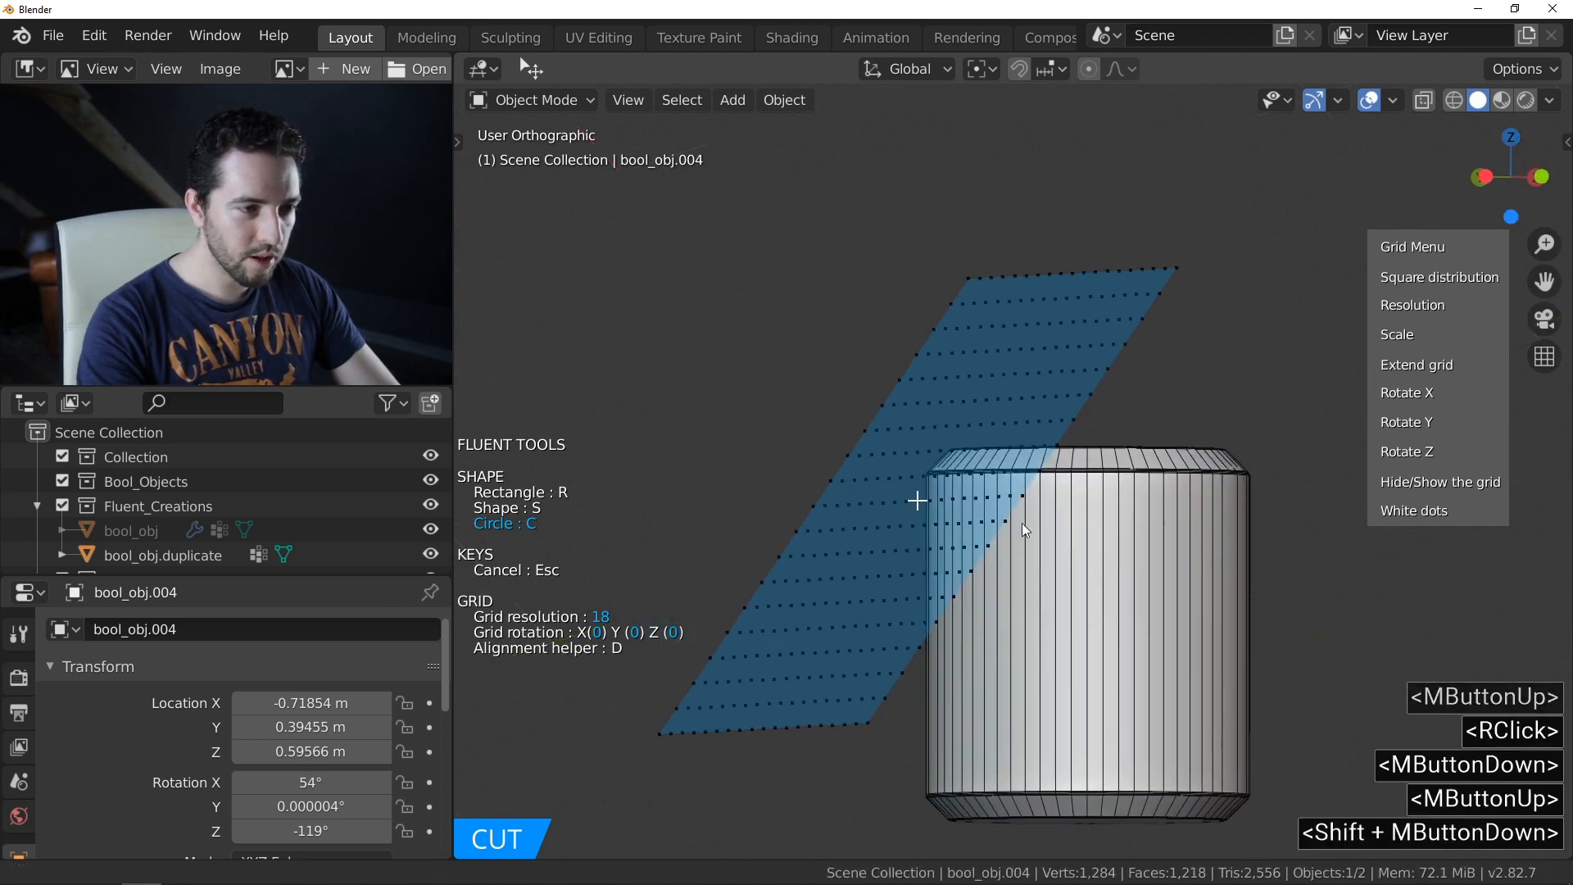
right_click(952, 462)
middle_drag(965, 475, 1056, 478)
right_click(955, 394)
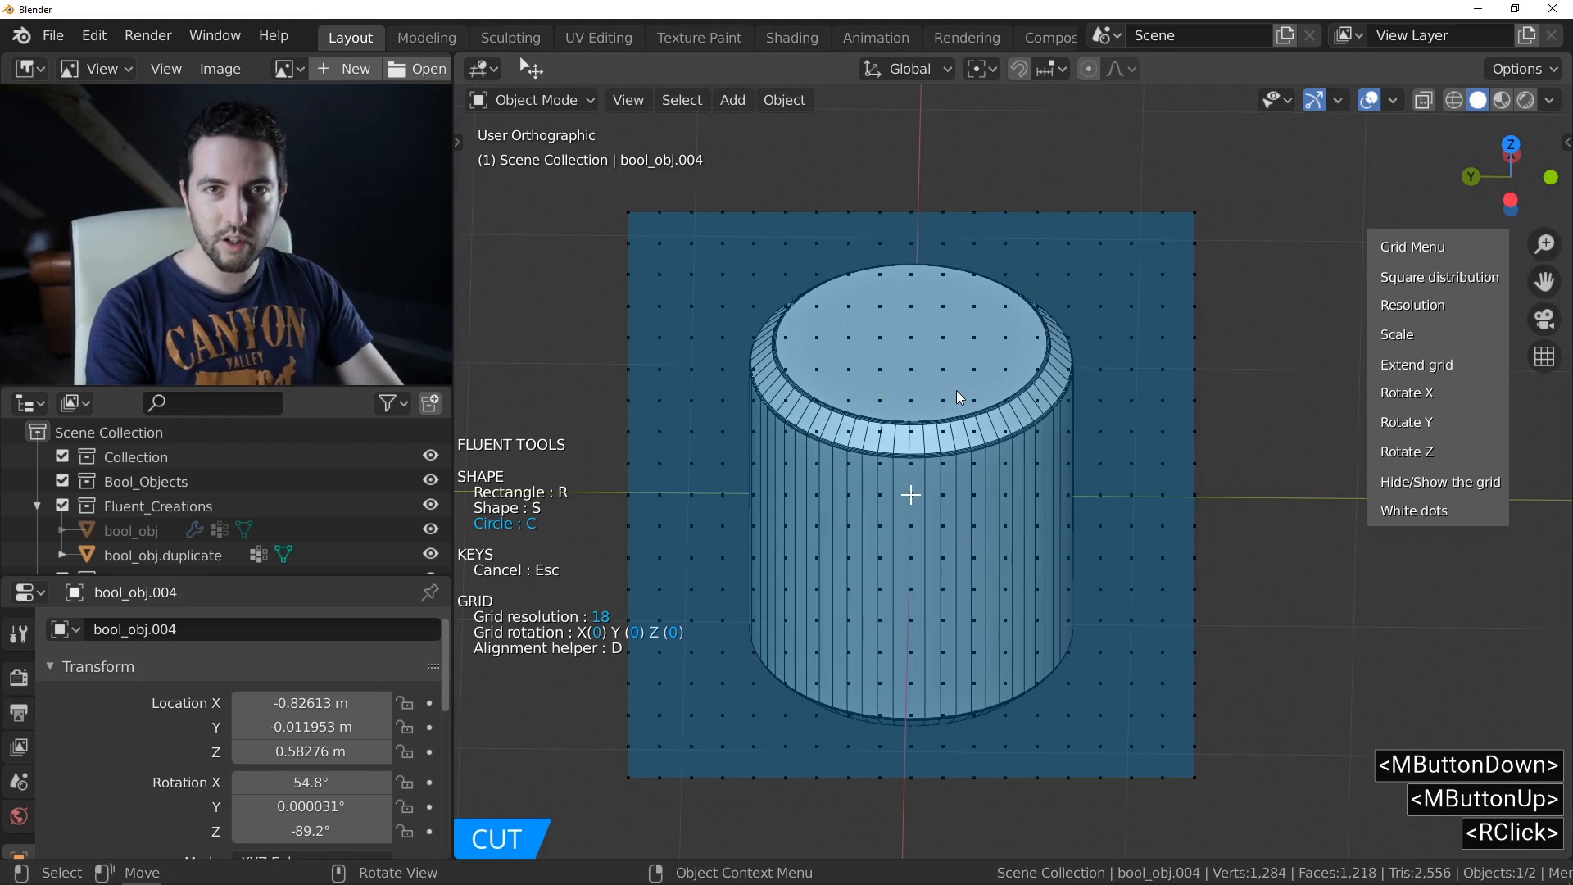
- Switch the view to perspective and realign the drawing grid to it
ctrl+middle_drag(922, 390, 827, 287)
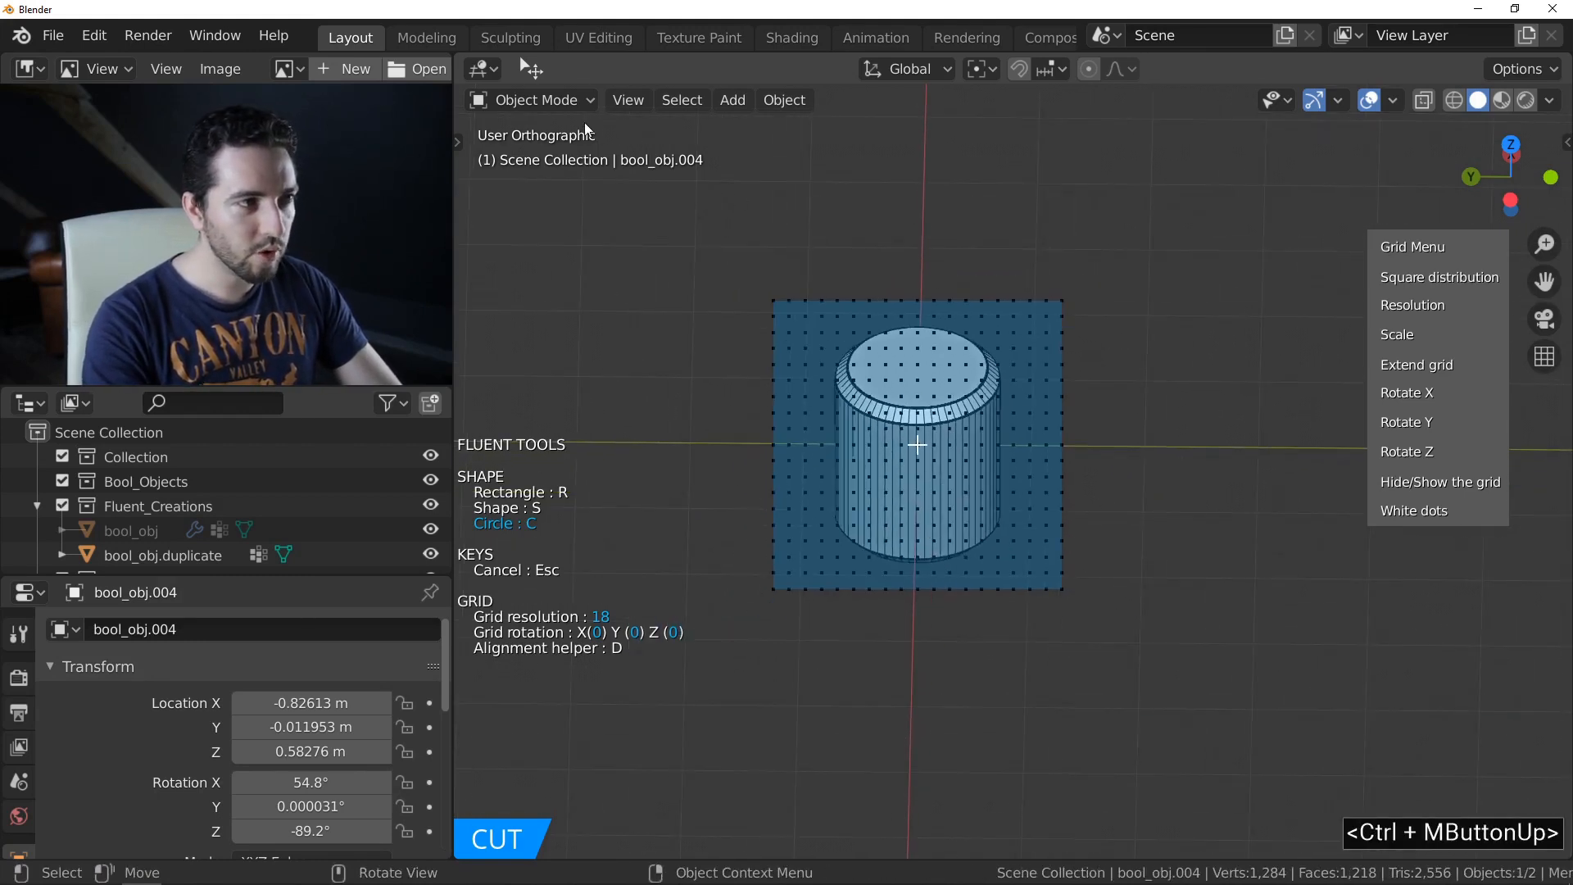
key(5)
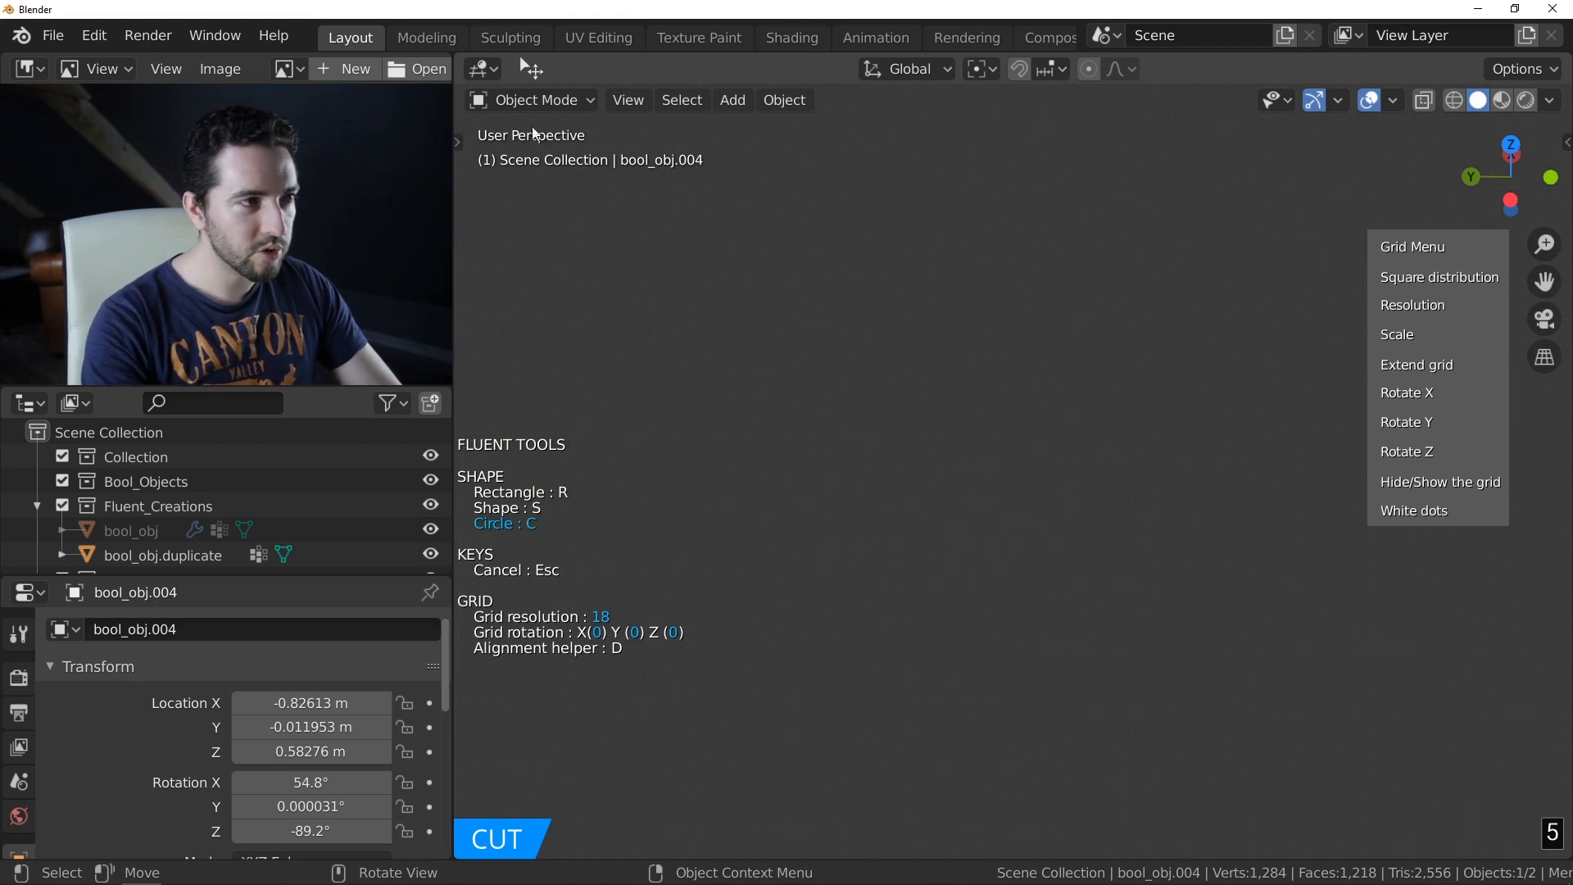
scroll(952, 459, down, 3)
shift+middle_click(885, 419)
scroll(900, 414, up, 2)
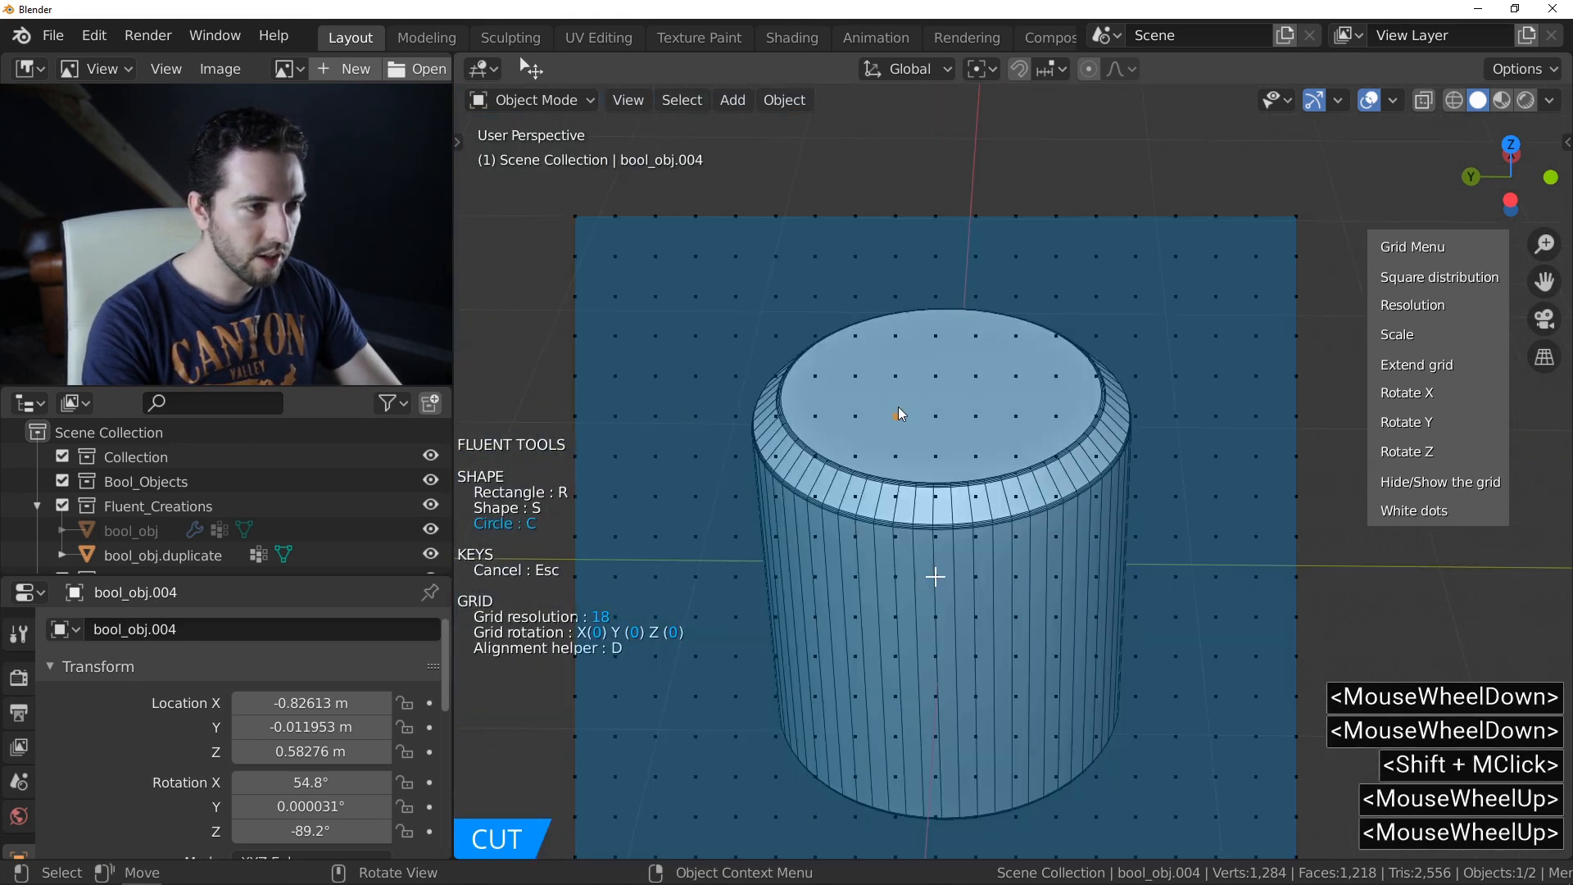
right_click(900, 414)
middle_drag(909, 412, 977, 425)
drag(1411, 307, 1272, 343)
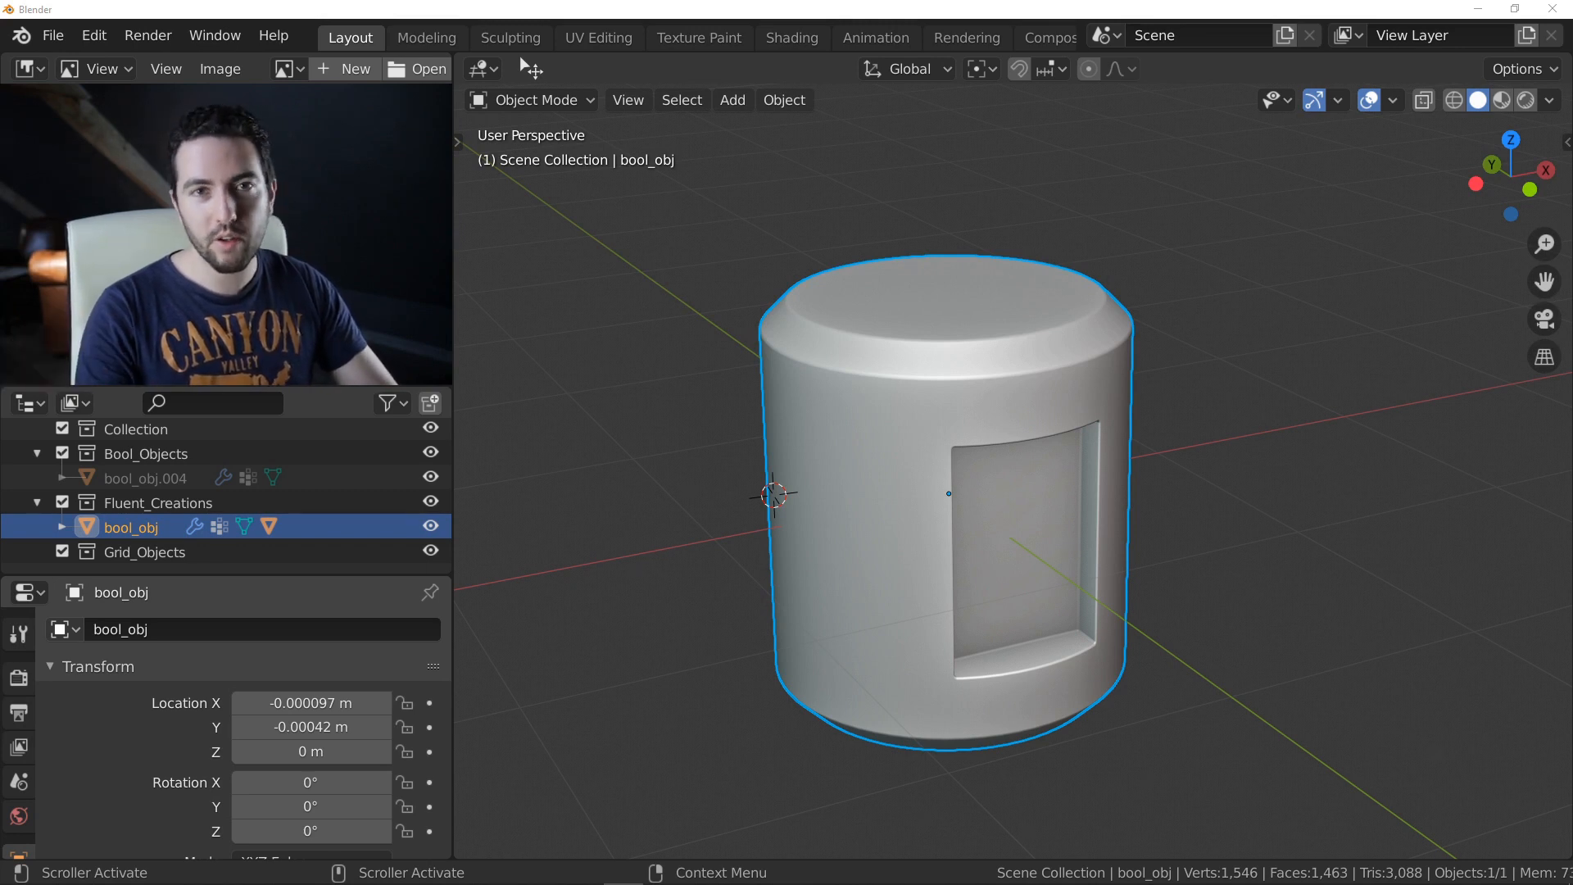
- Search the available operators for "fluent" and close the search without running one
middle_drag(938, 518, 931, 519)
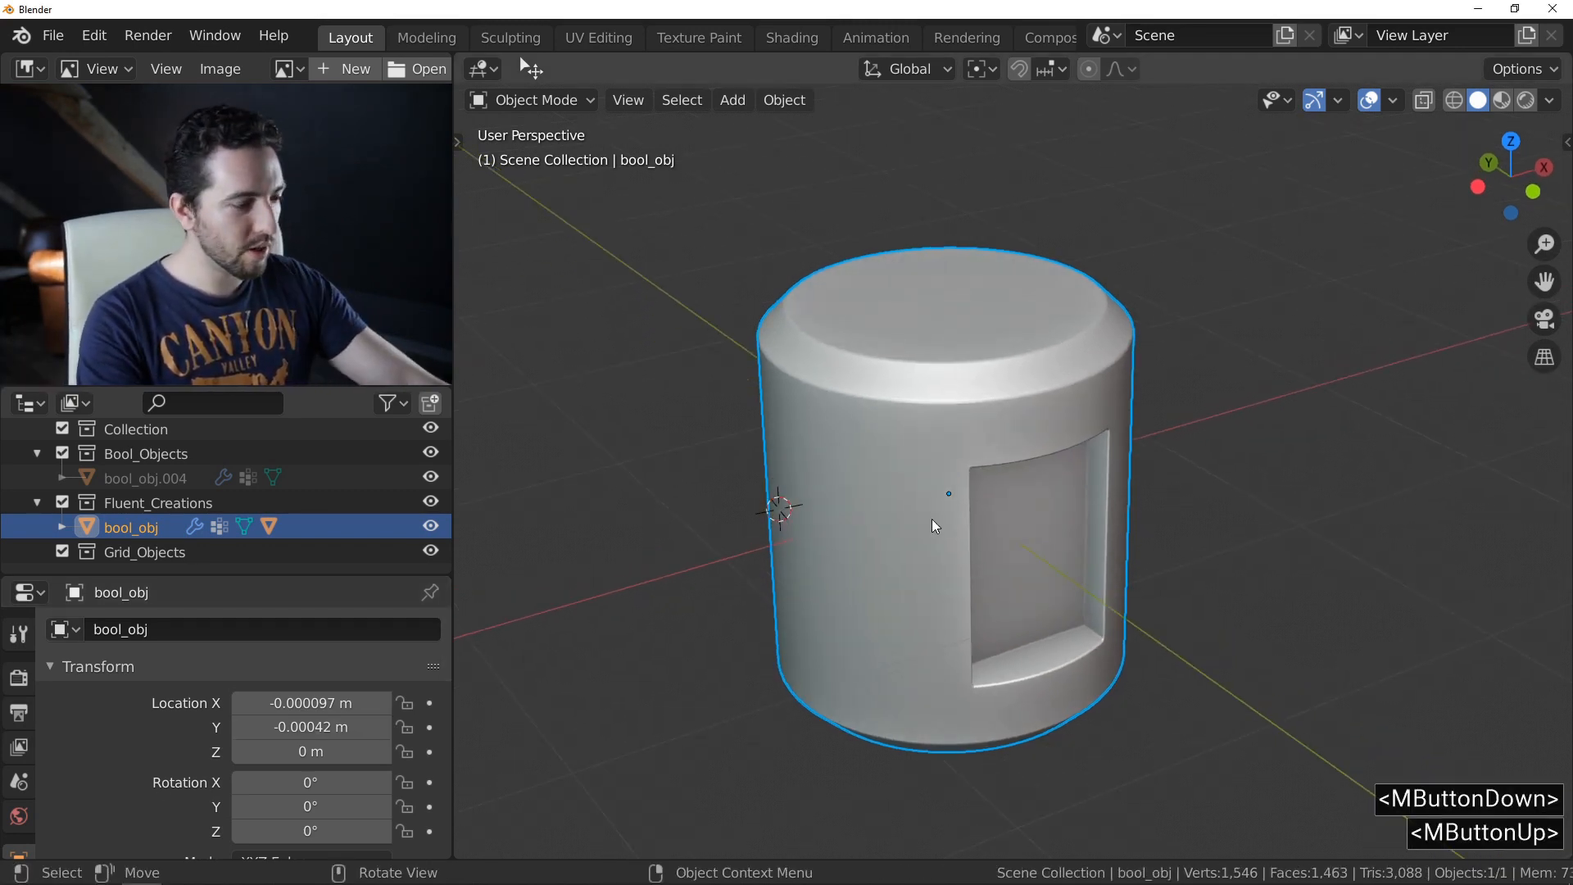
key(F3)
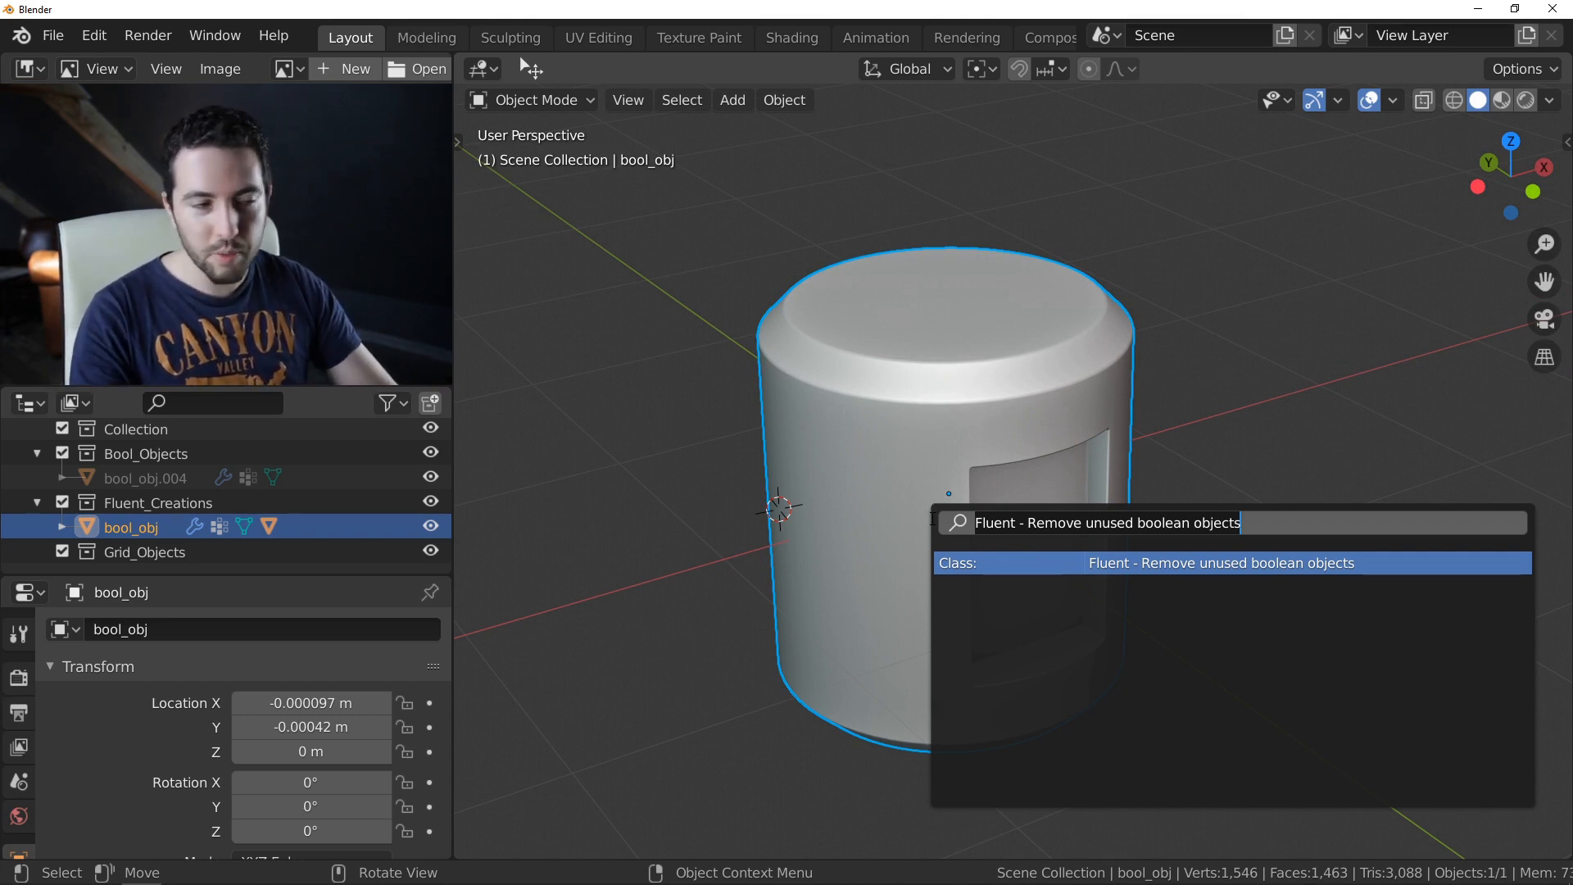
text(fluent)
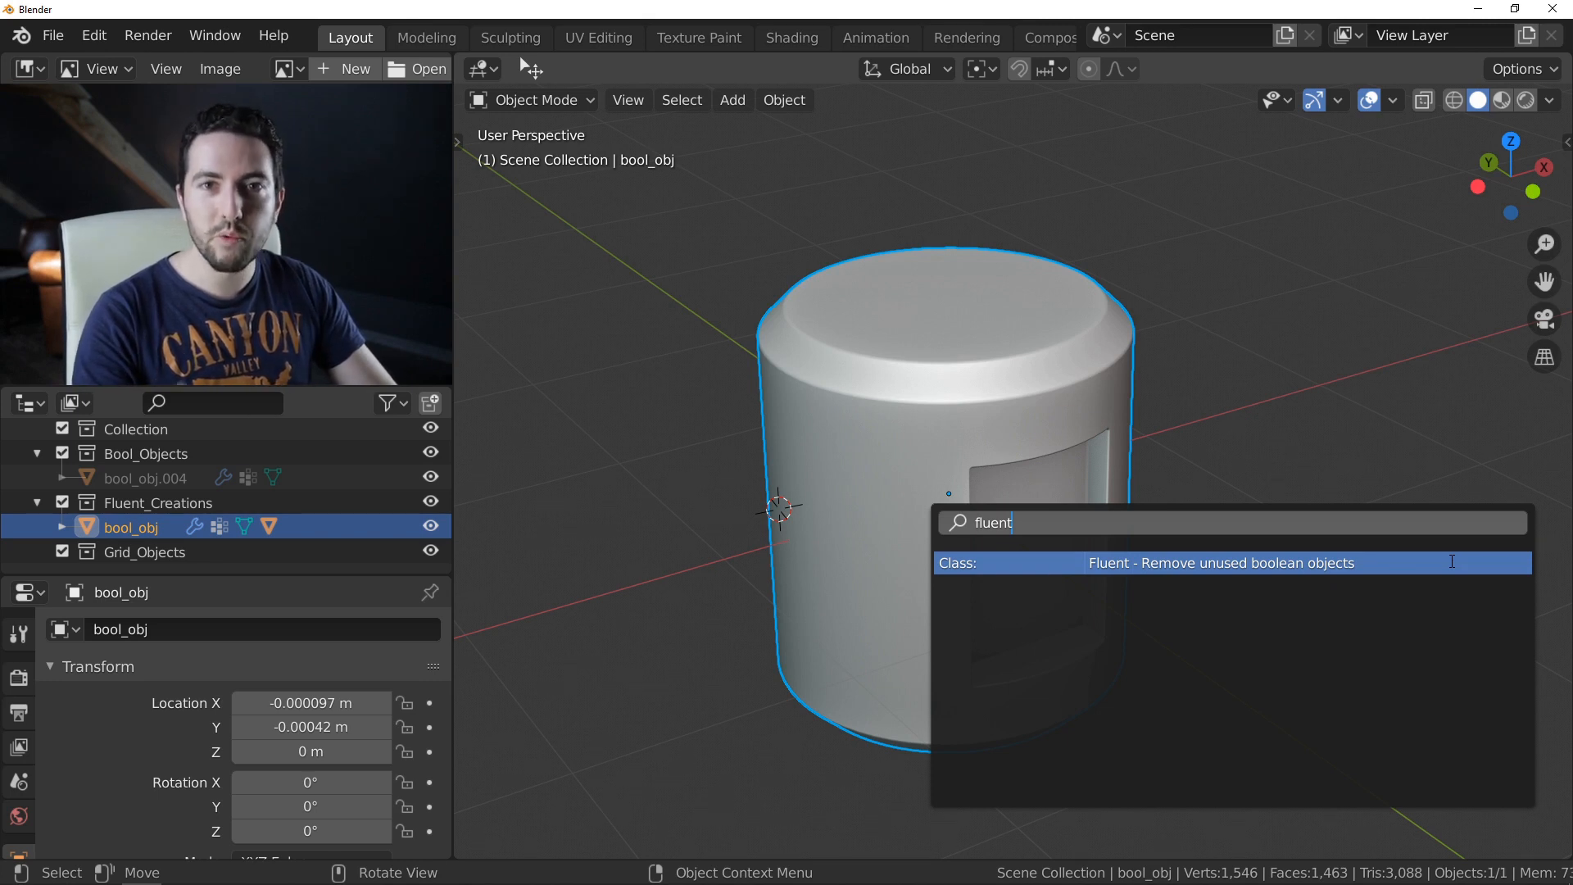
key(Escape)
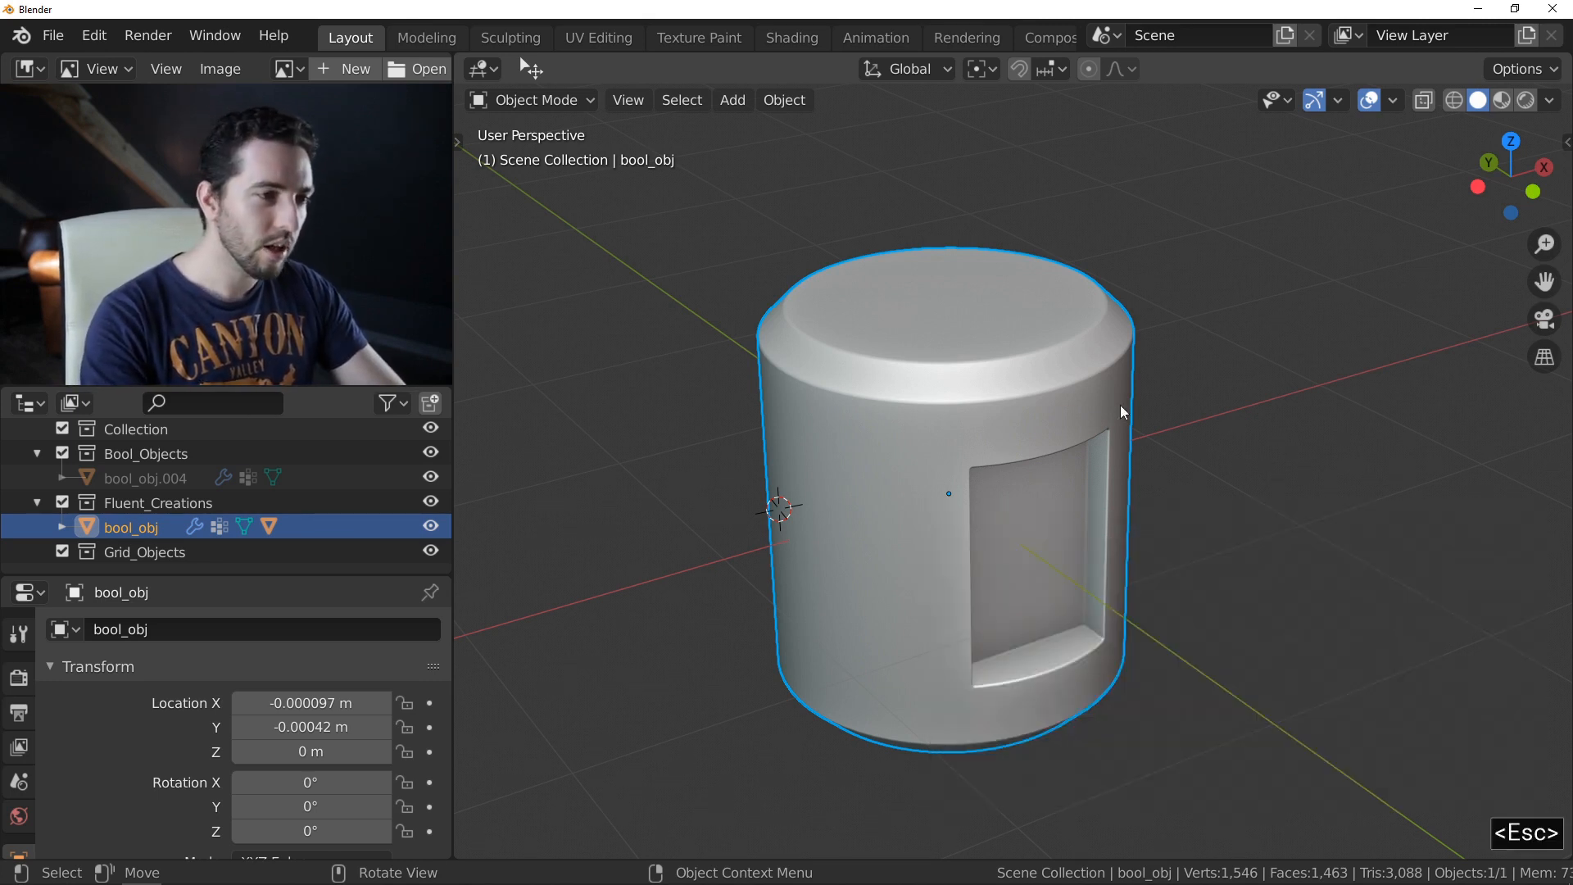
- Show the boolean objects and delete the cylinder, keeping the cutter of its rectangular recess
click(882, 410)
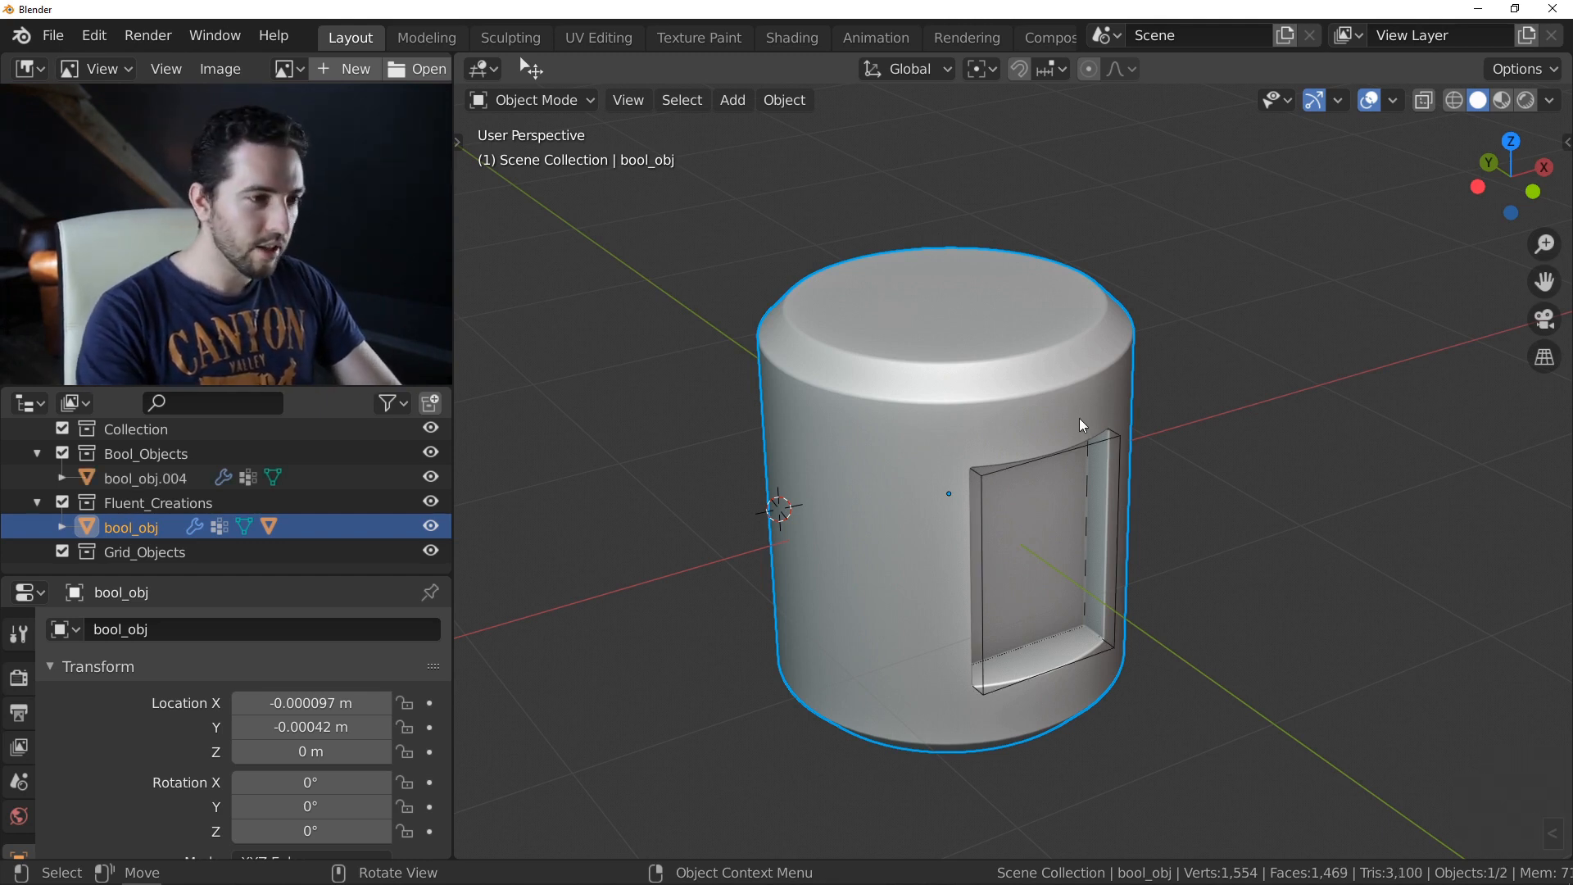
click(1025, 385)
key(Delete)
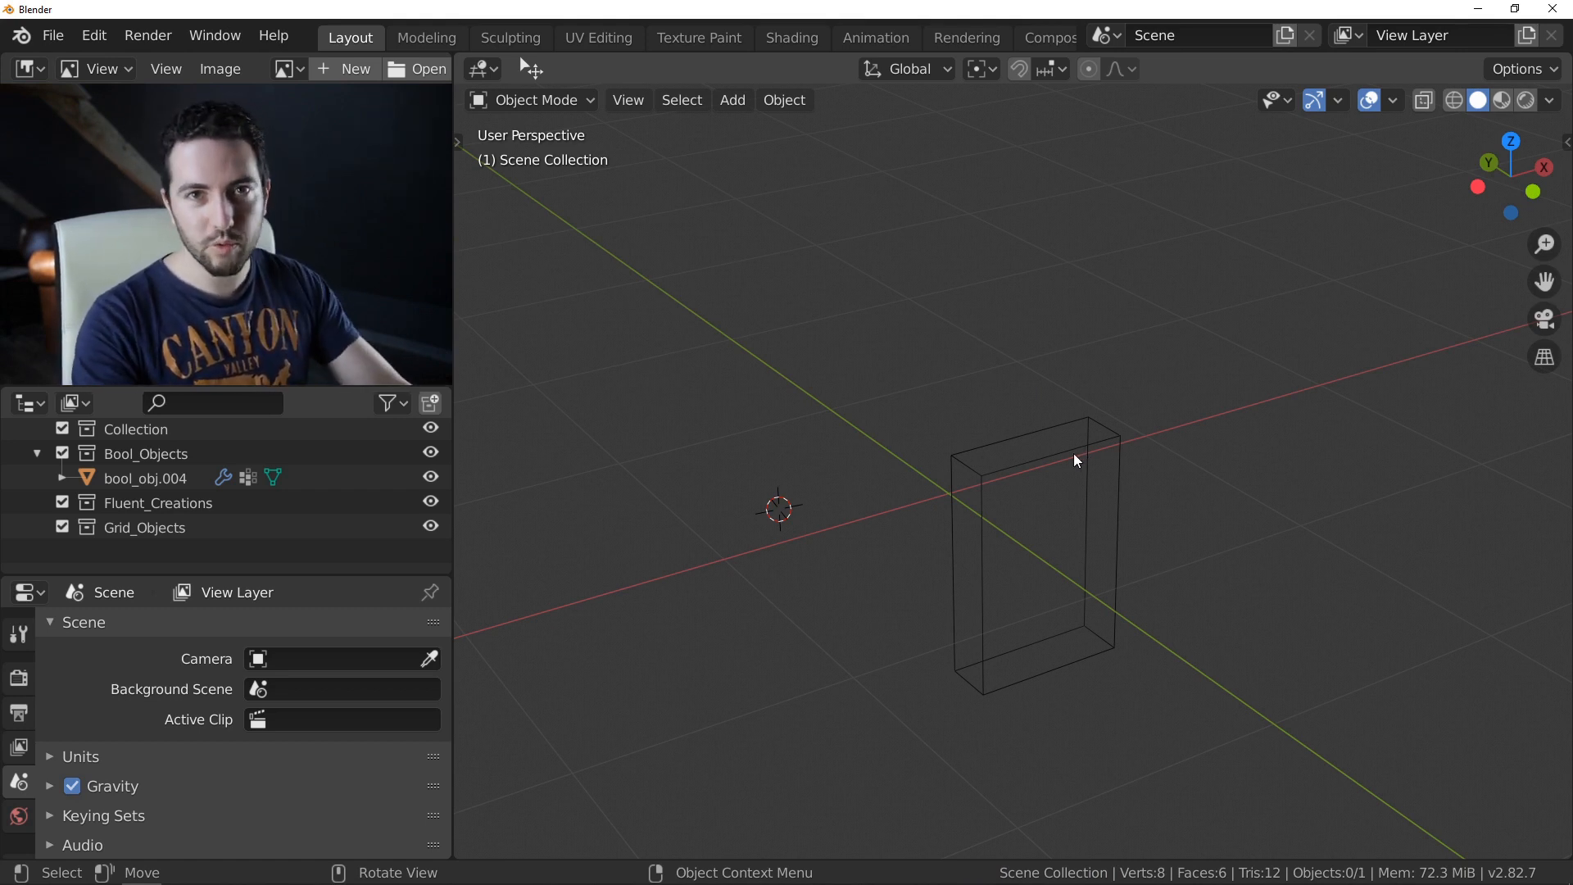
- Run "Fluent - Remove unused boolean objects" to clear the leftover cutter
key(F3)
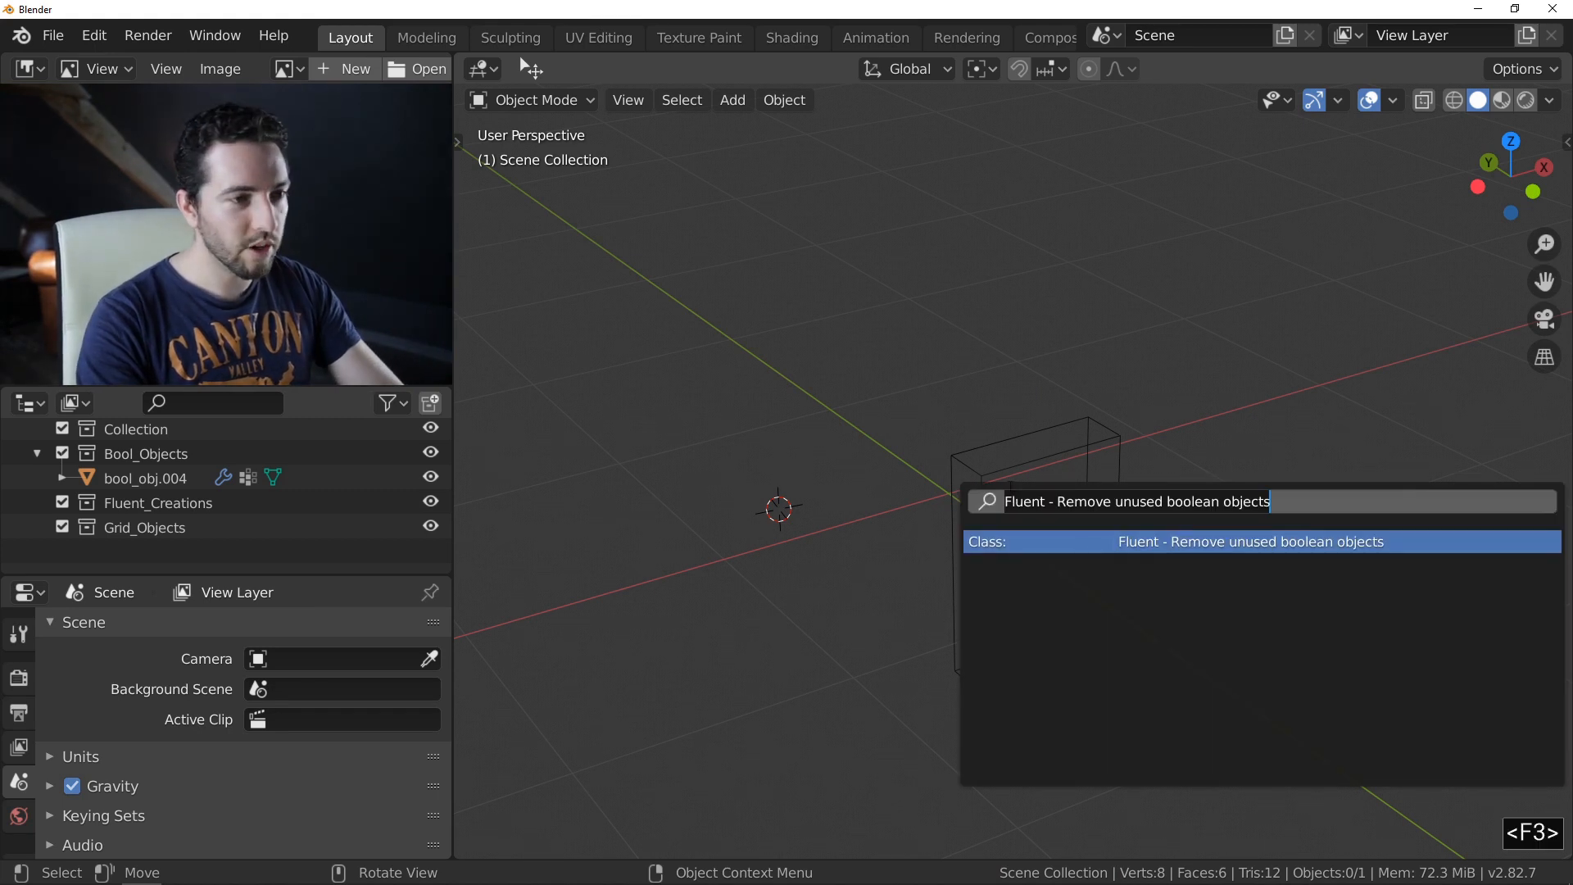
click(1272, 544)
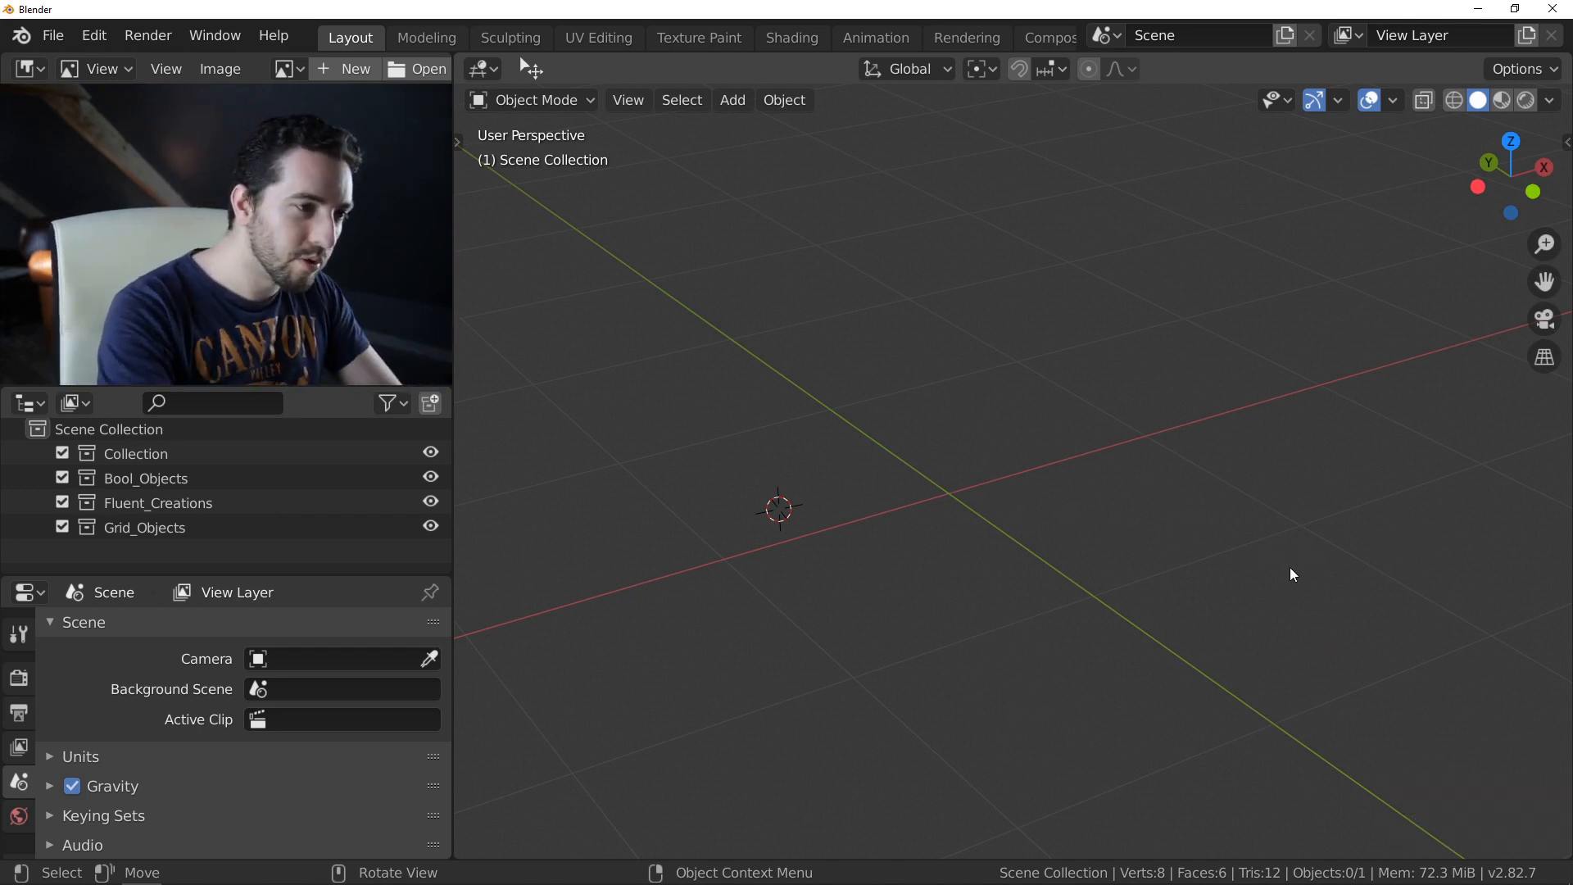
key(ctrl)
key(shift+a)
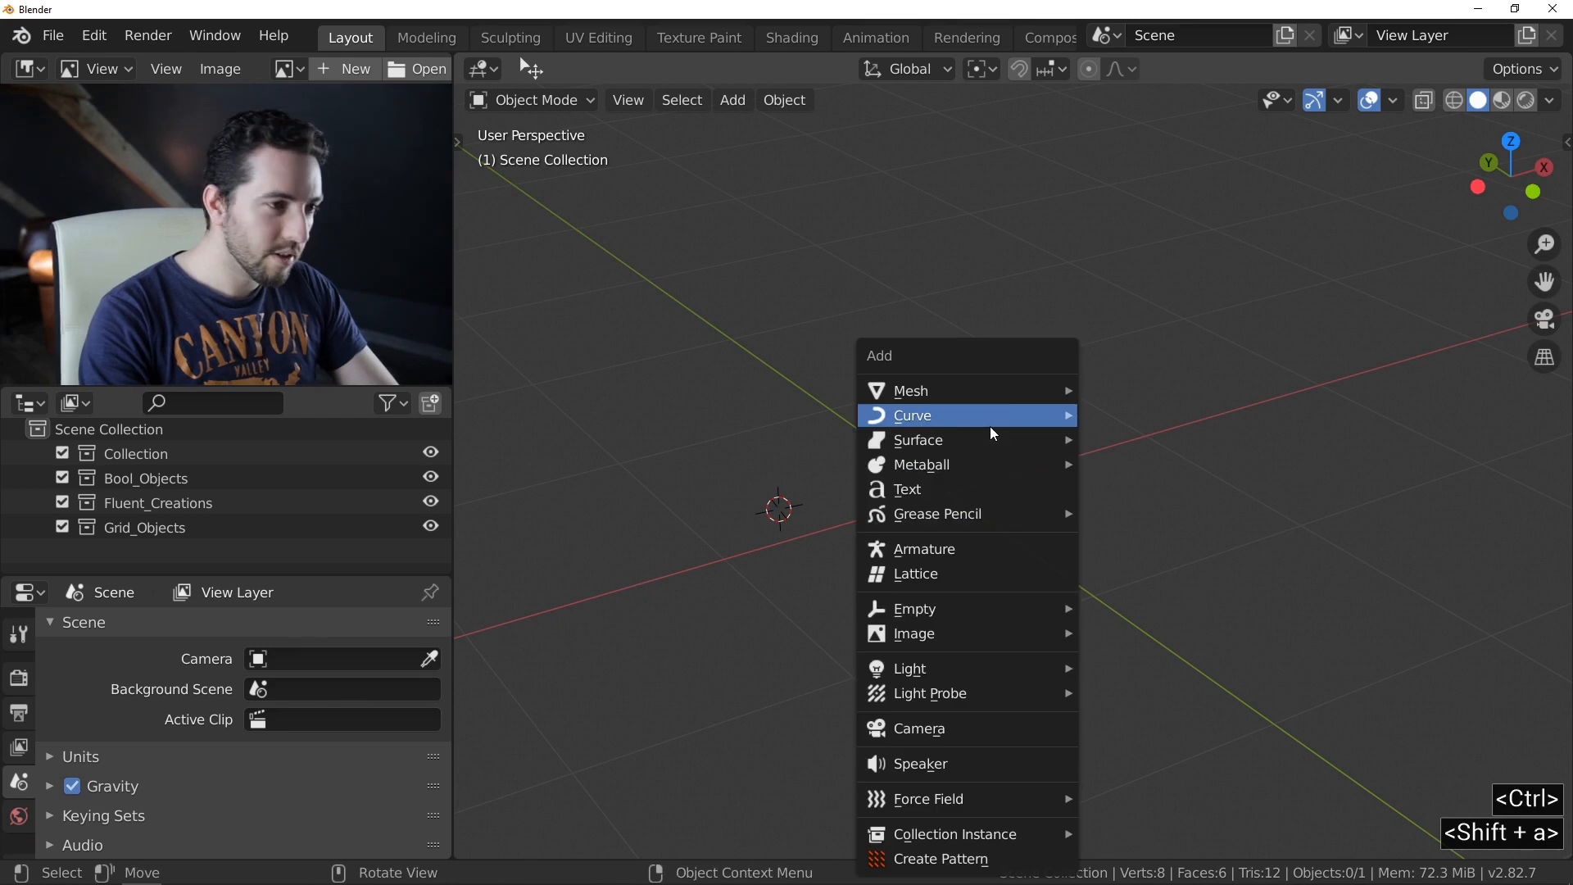
mouse_move(1041, 387)
click(1130, 416)
shift+middle_drag(1123, 421, 951, 438)
scroll(951, 437, down, 2)
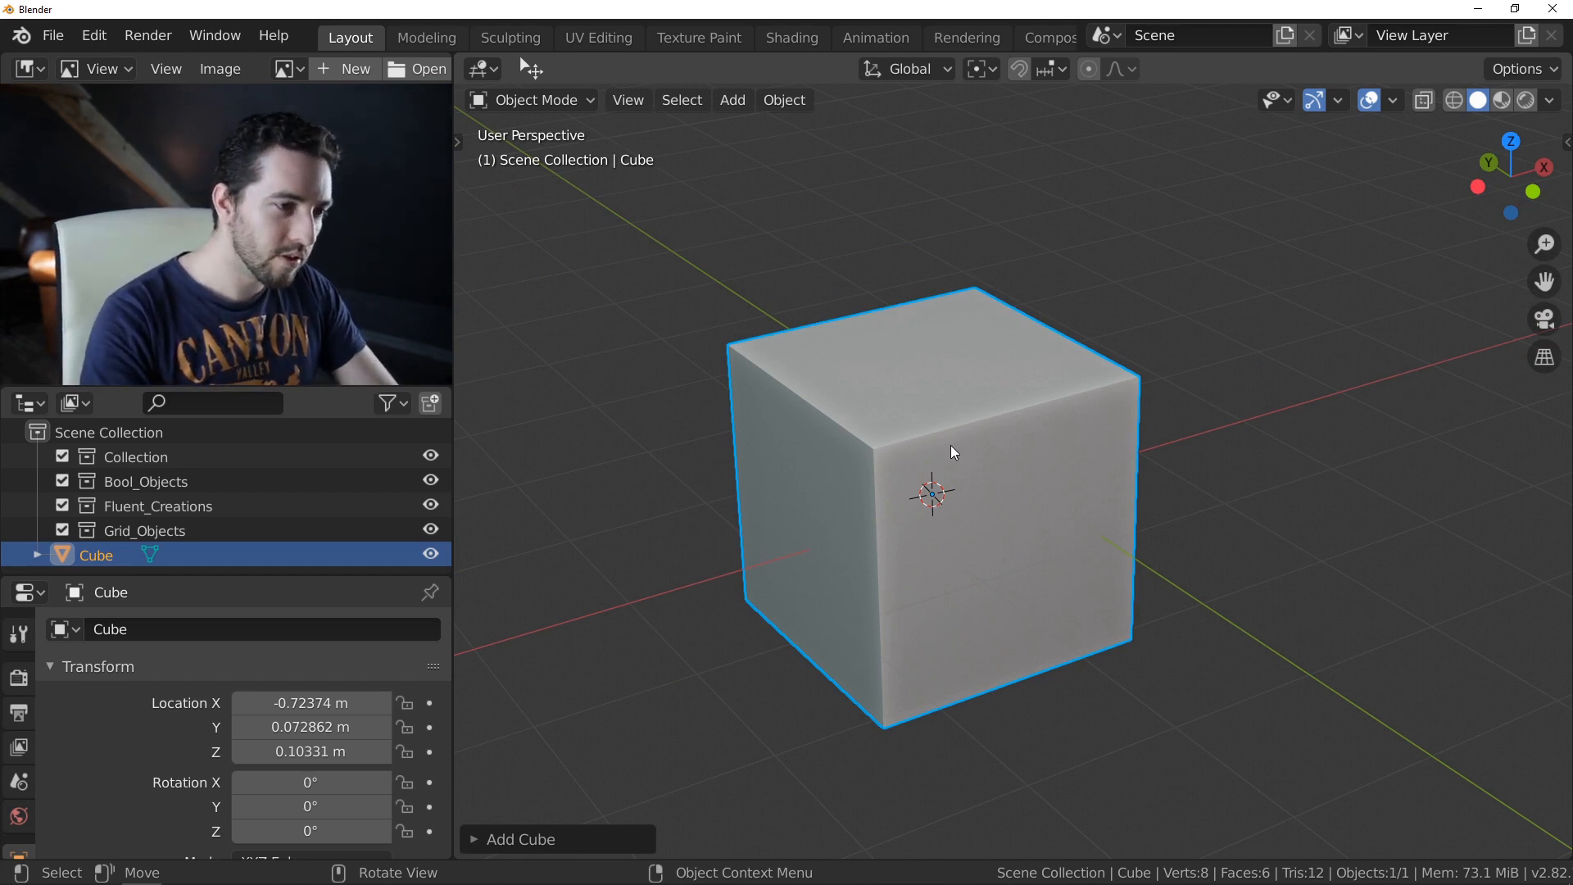
key(Delete)
- Create a rectangular box with rounded corners and bevelled edges, and reduce its height with the Solidify adjustment
key(f)
key(f)
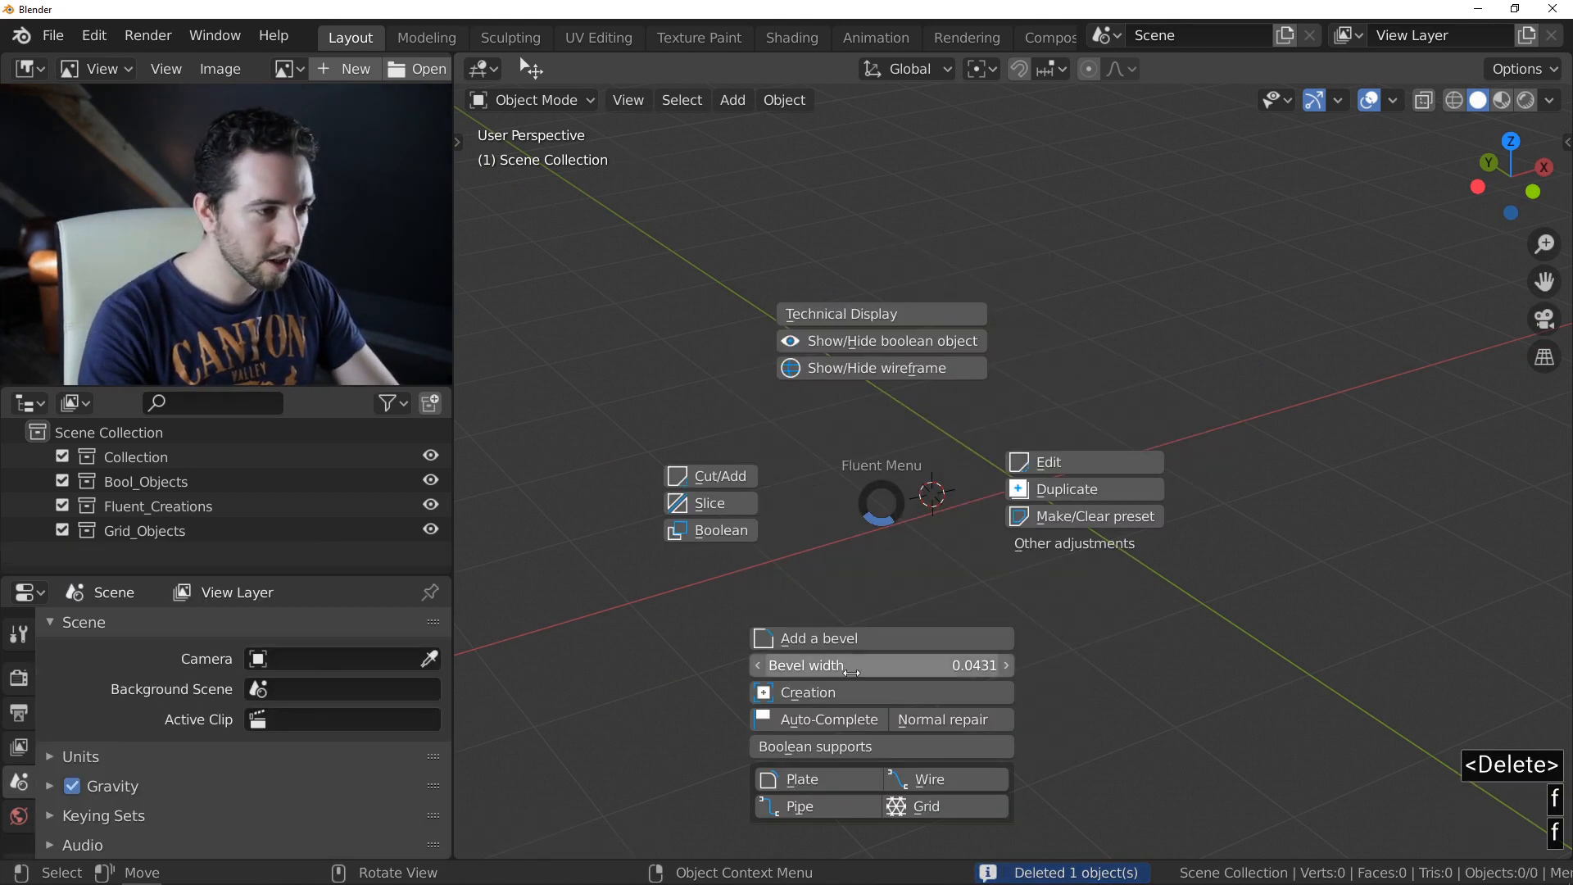
click(856, 687)
key(c)
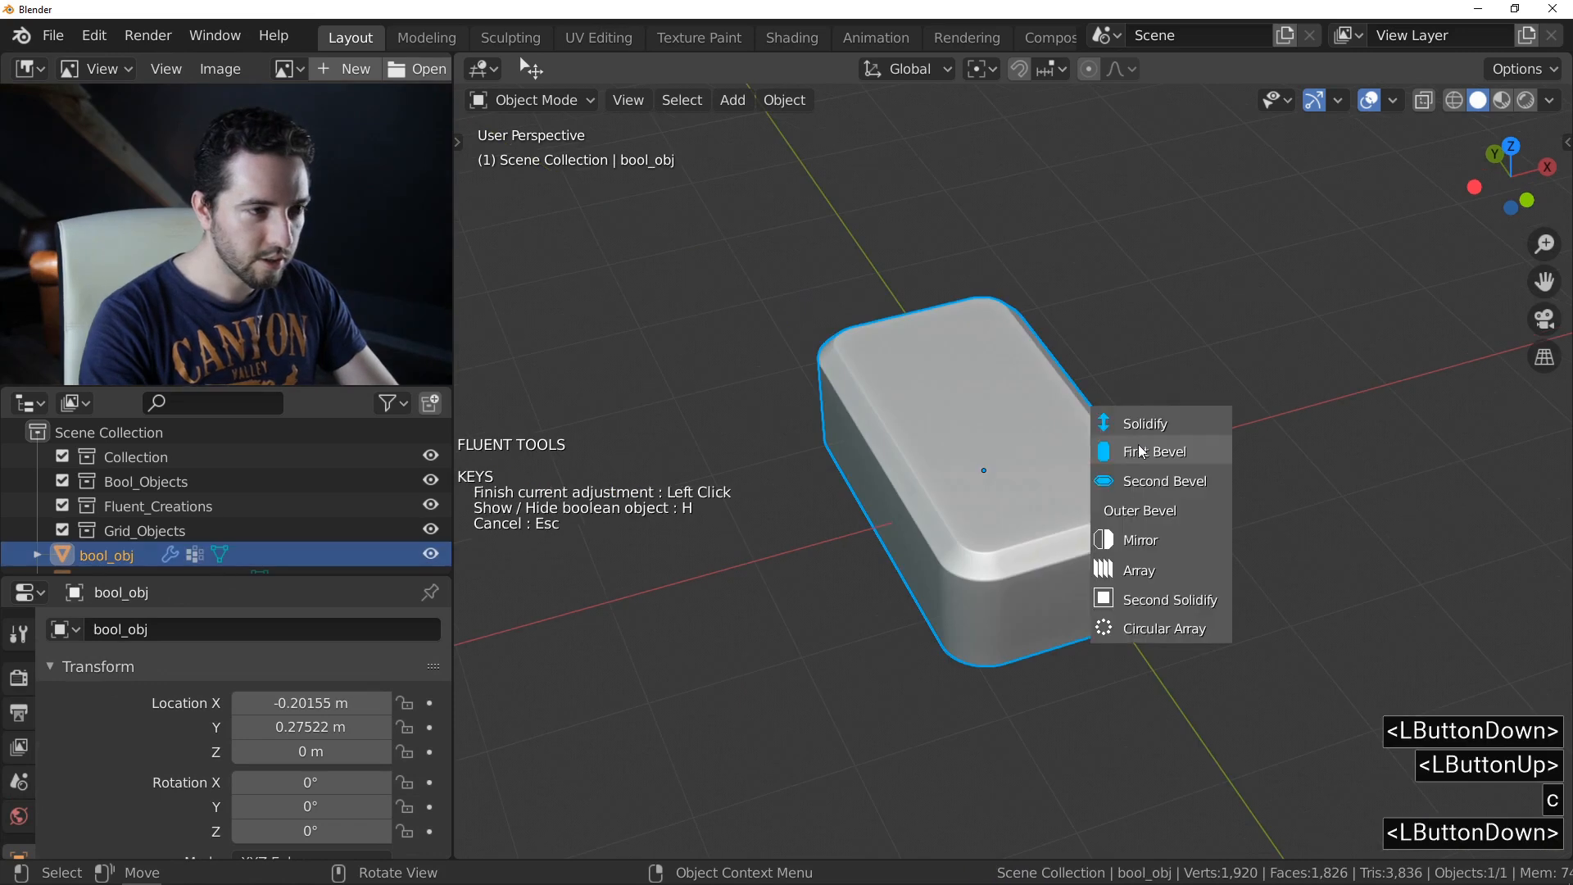
click(1135, 425)
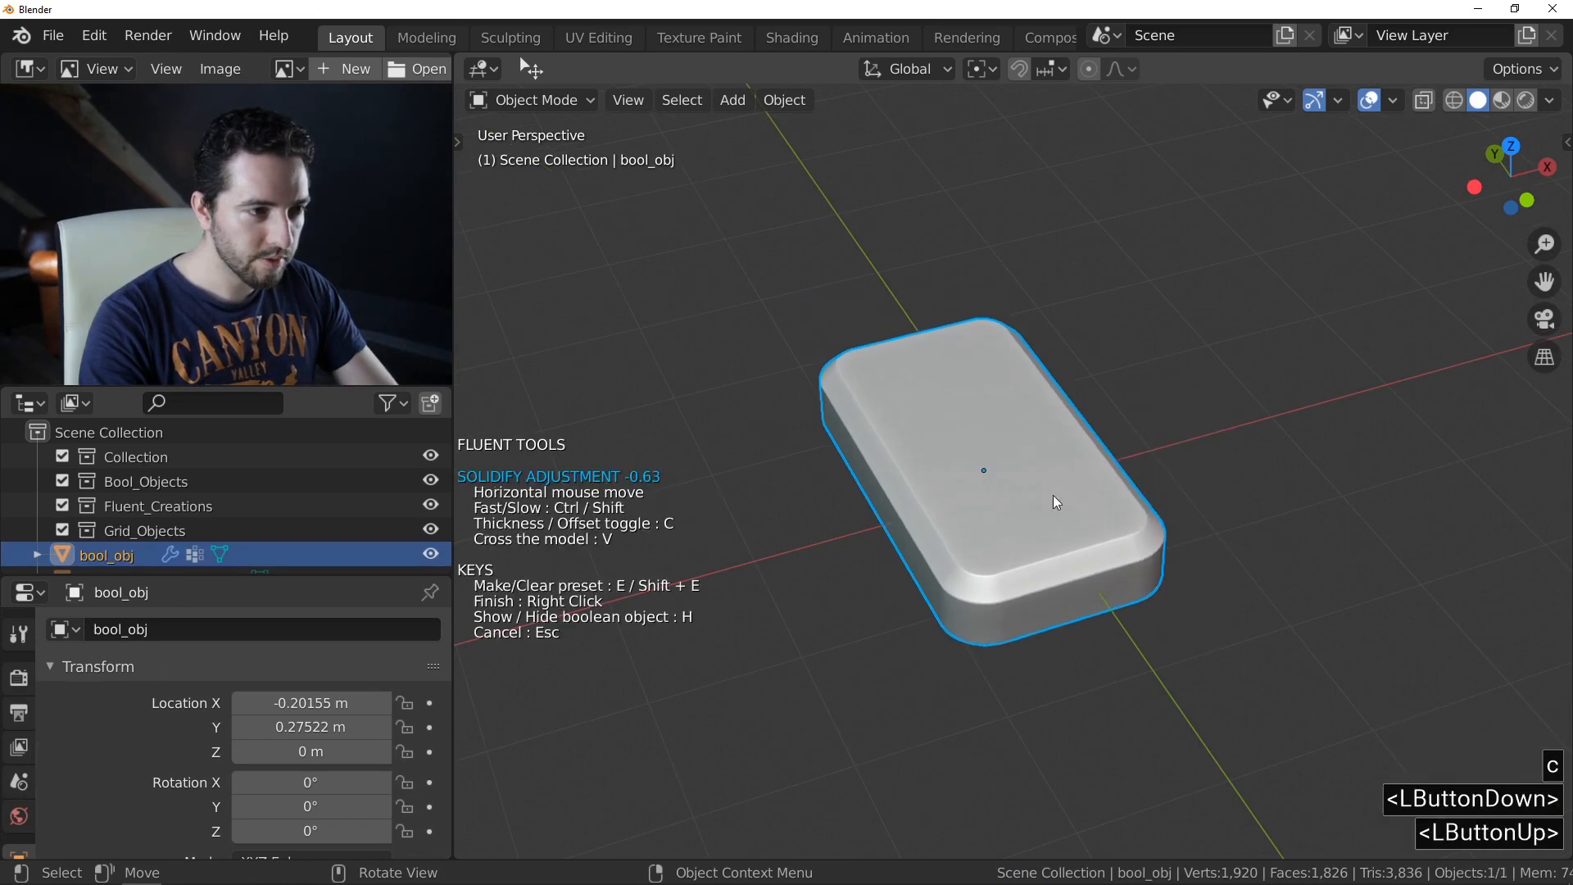
click(995, 577)
middle_click(1001, 558)
scroll(998, 533, up, 2)
middle_drag(997, 516, 999, 489)
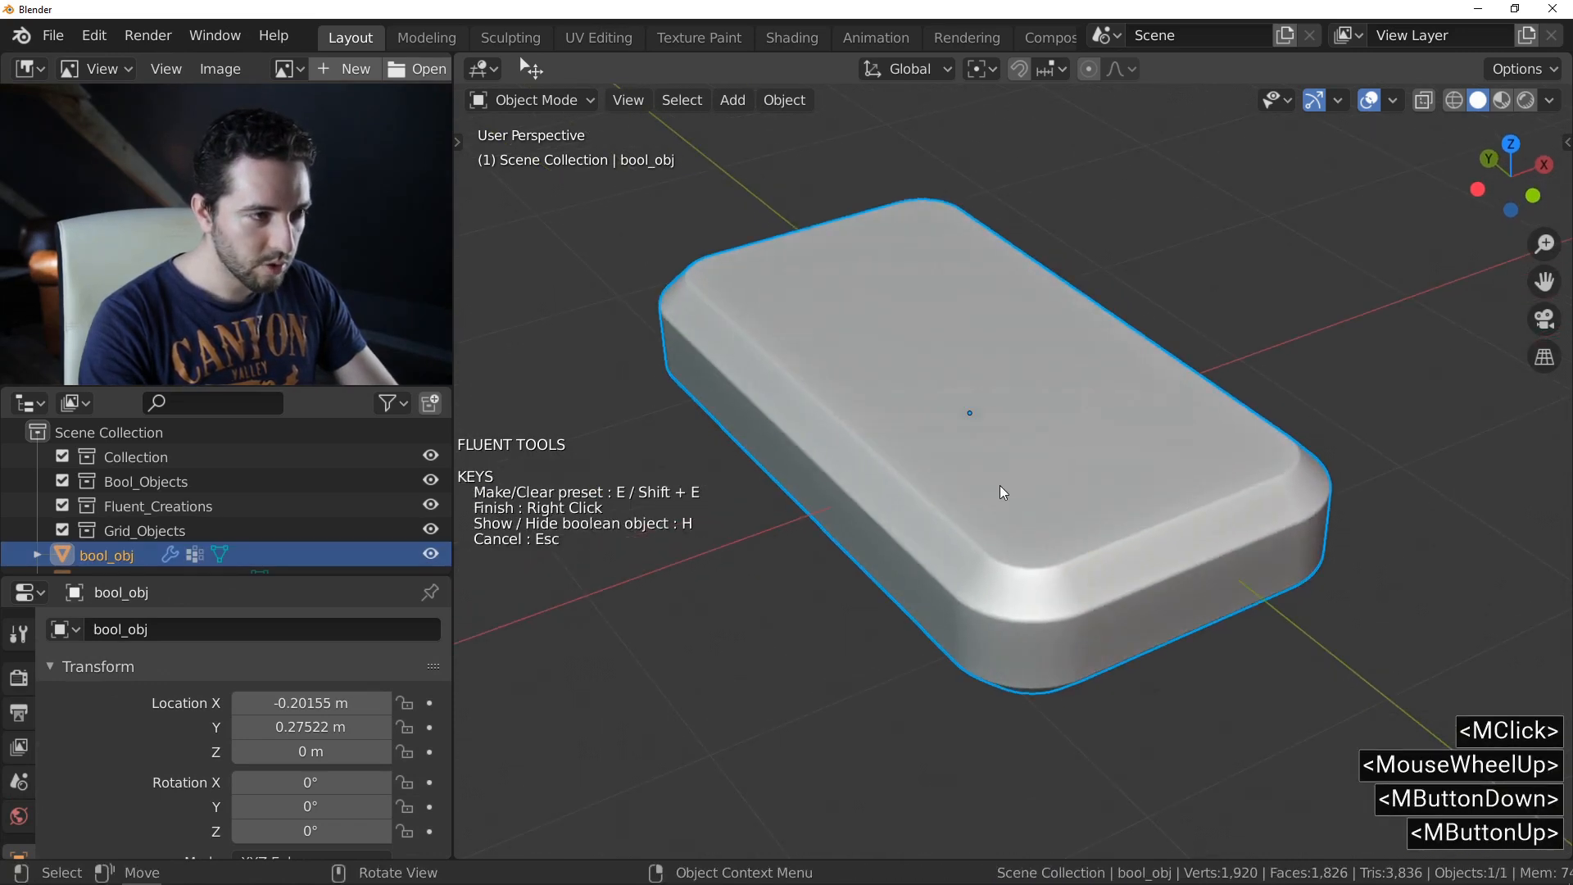
right_click(999, 483)
- Cut a rectangular notch through the near corner of the box with Fluent, rounding the notch's inner corner
middle_drag(957, 395, 1001, 418)
key(alt+f)
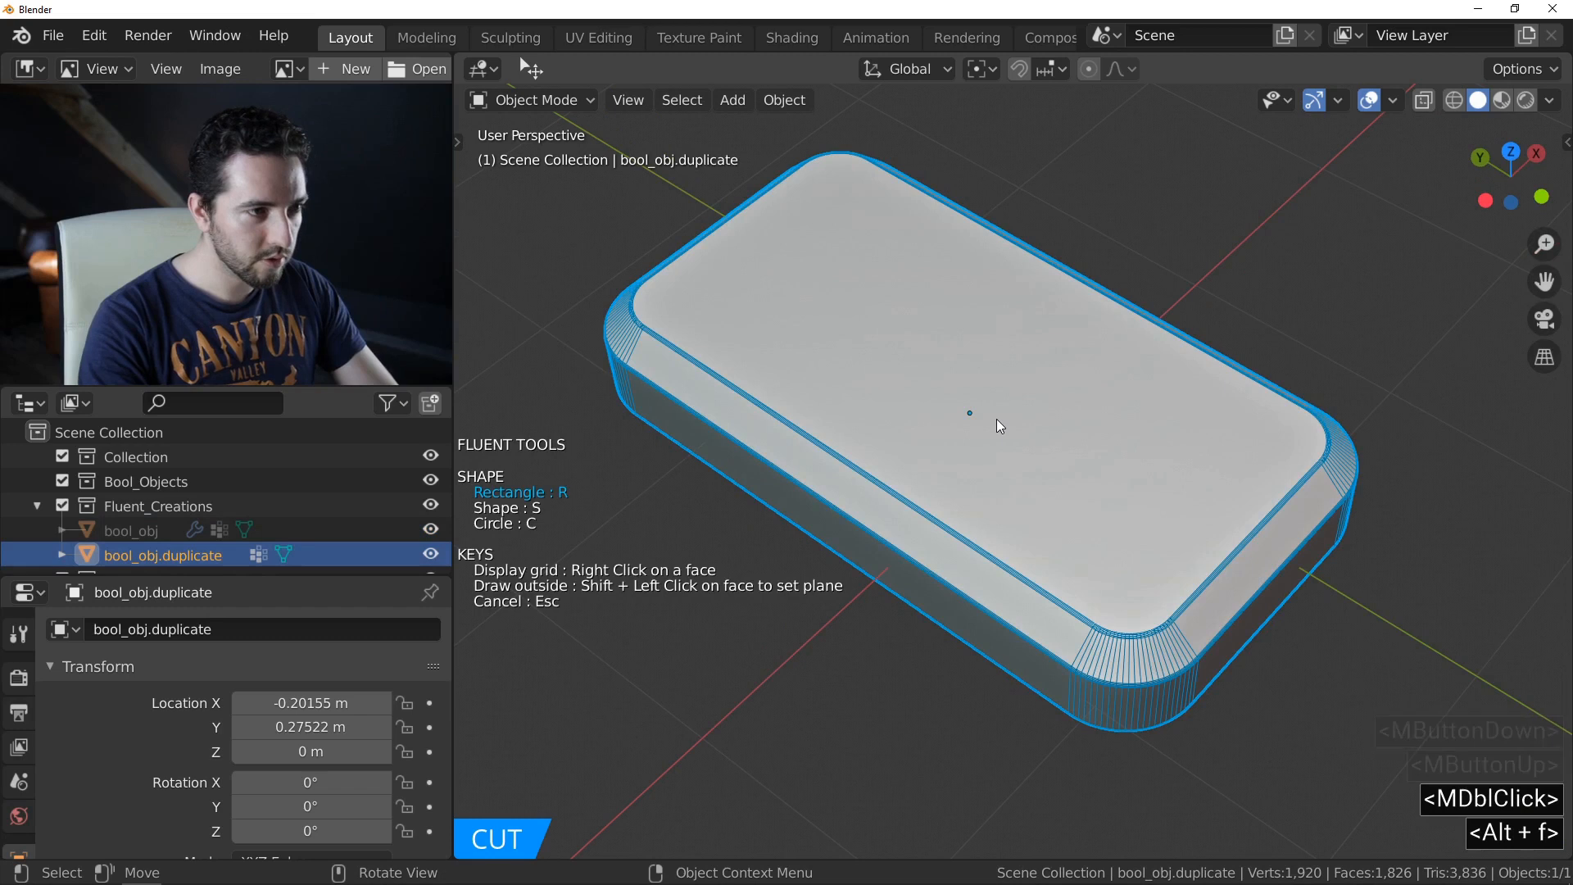
click(1071, 483)
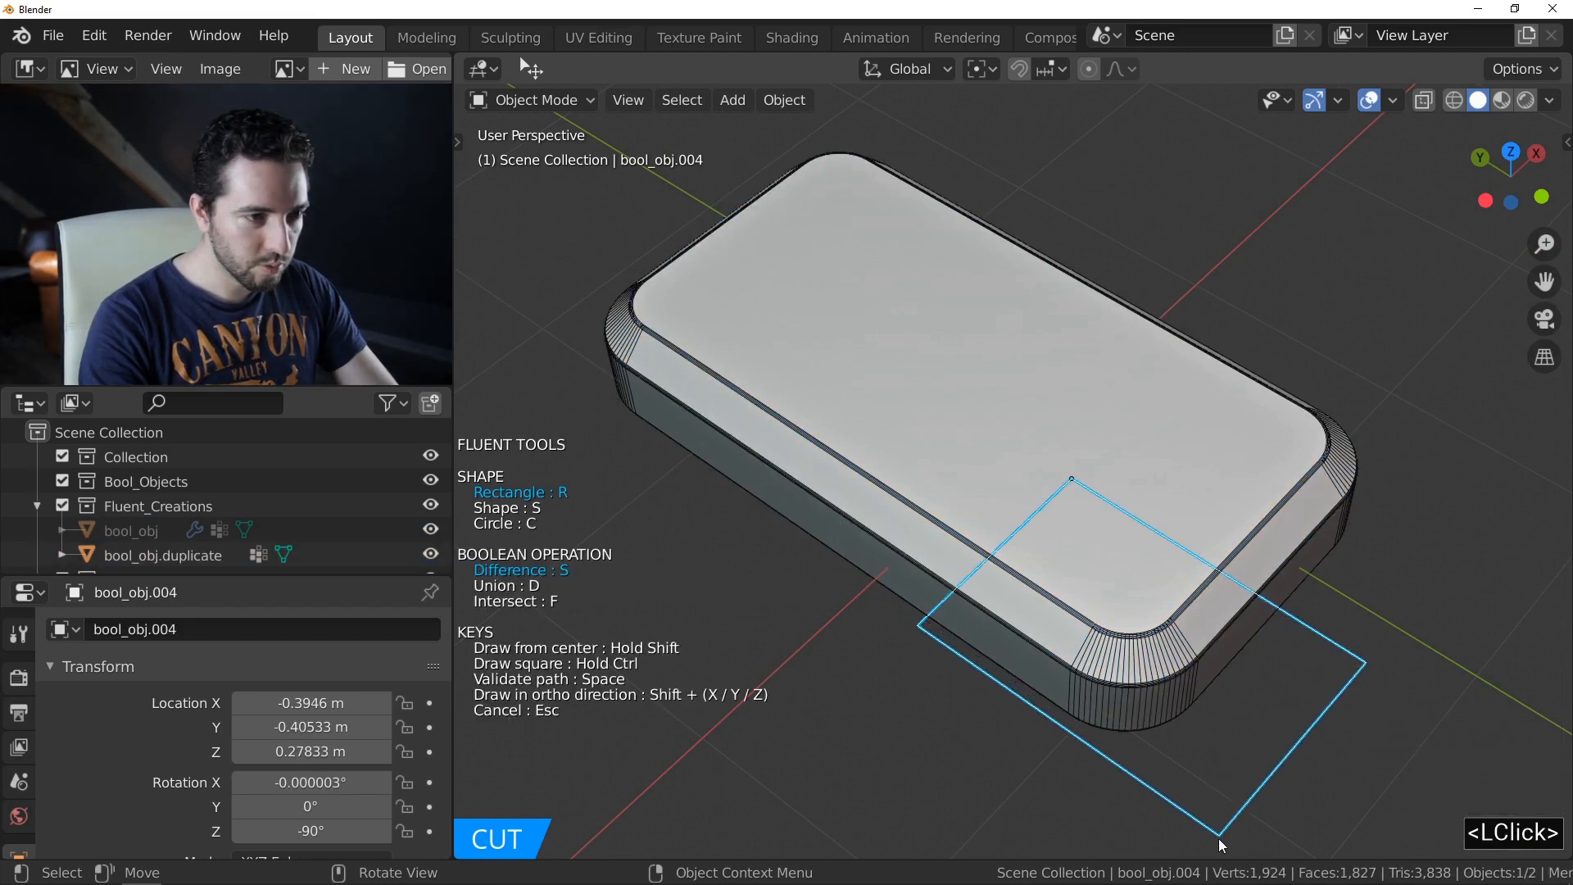
click(1217, 824)
click(954, 746)
drag(1099, 528, 1096, 550)
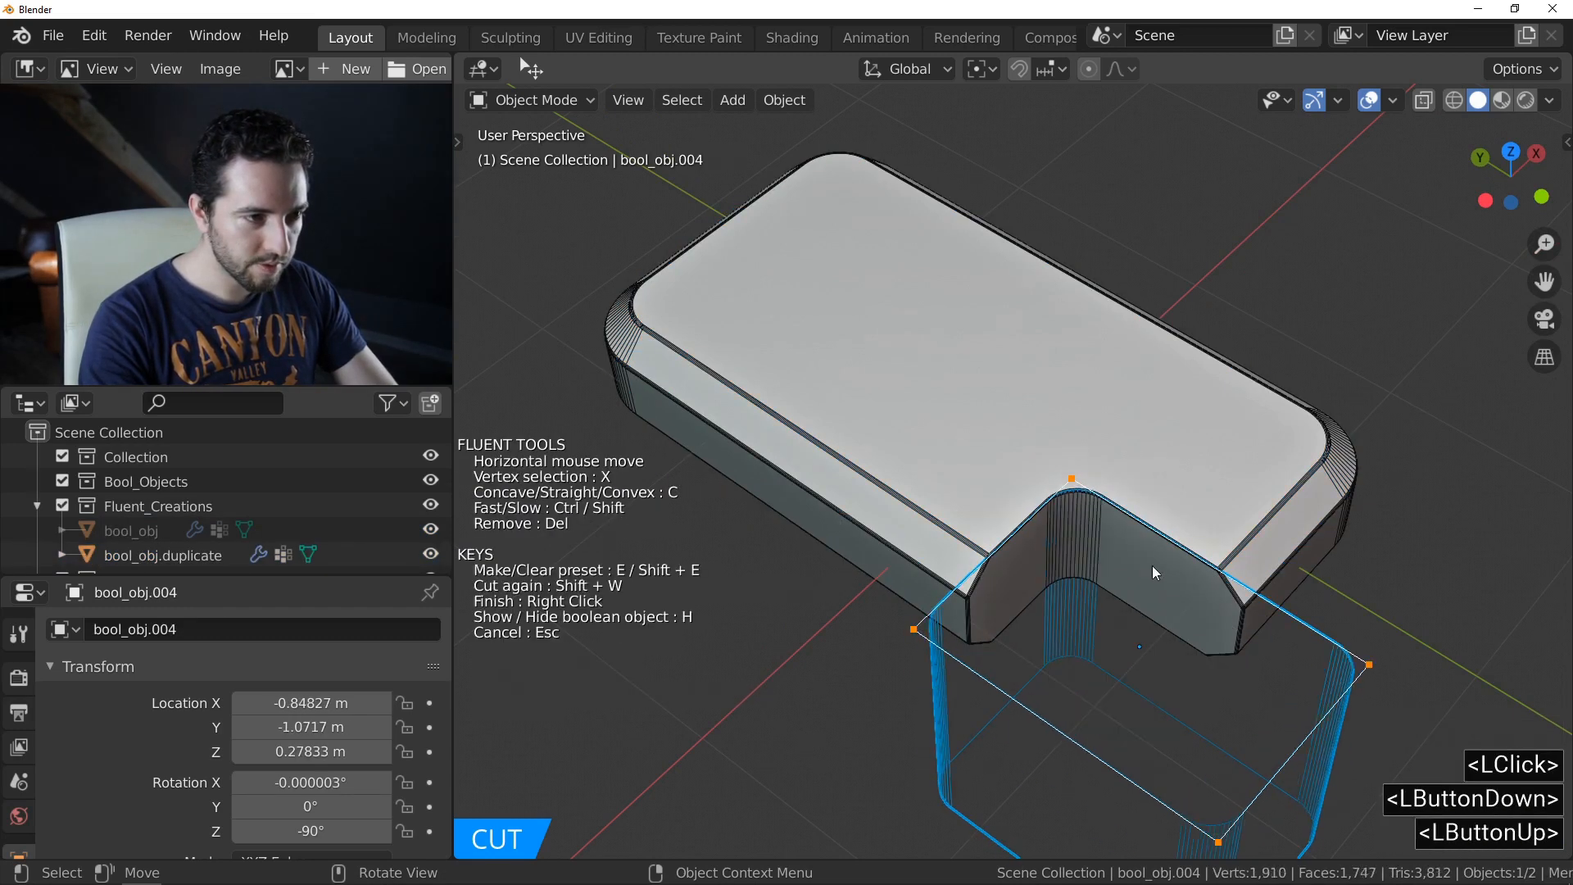
click(1173, 572)
middle_drag(1098, 571, 943, 455)
right_click(1063, 549)
- Examine the mesh topology around the corner notch in Edit Mode and return to Object Mode
click(930, 449)
key(f)
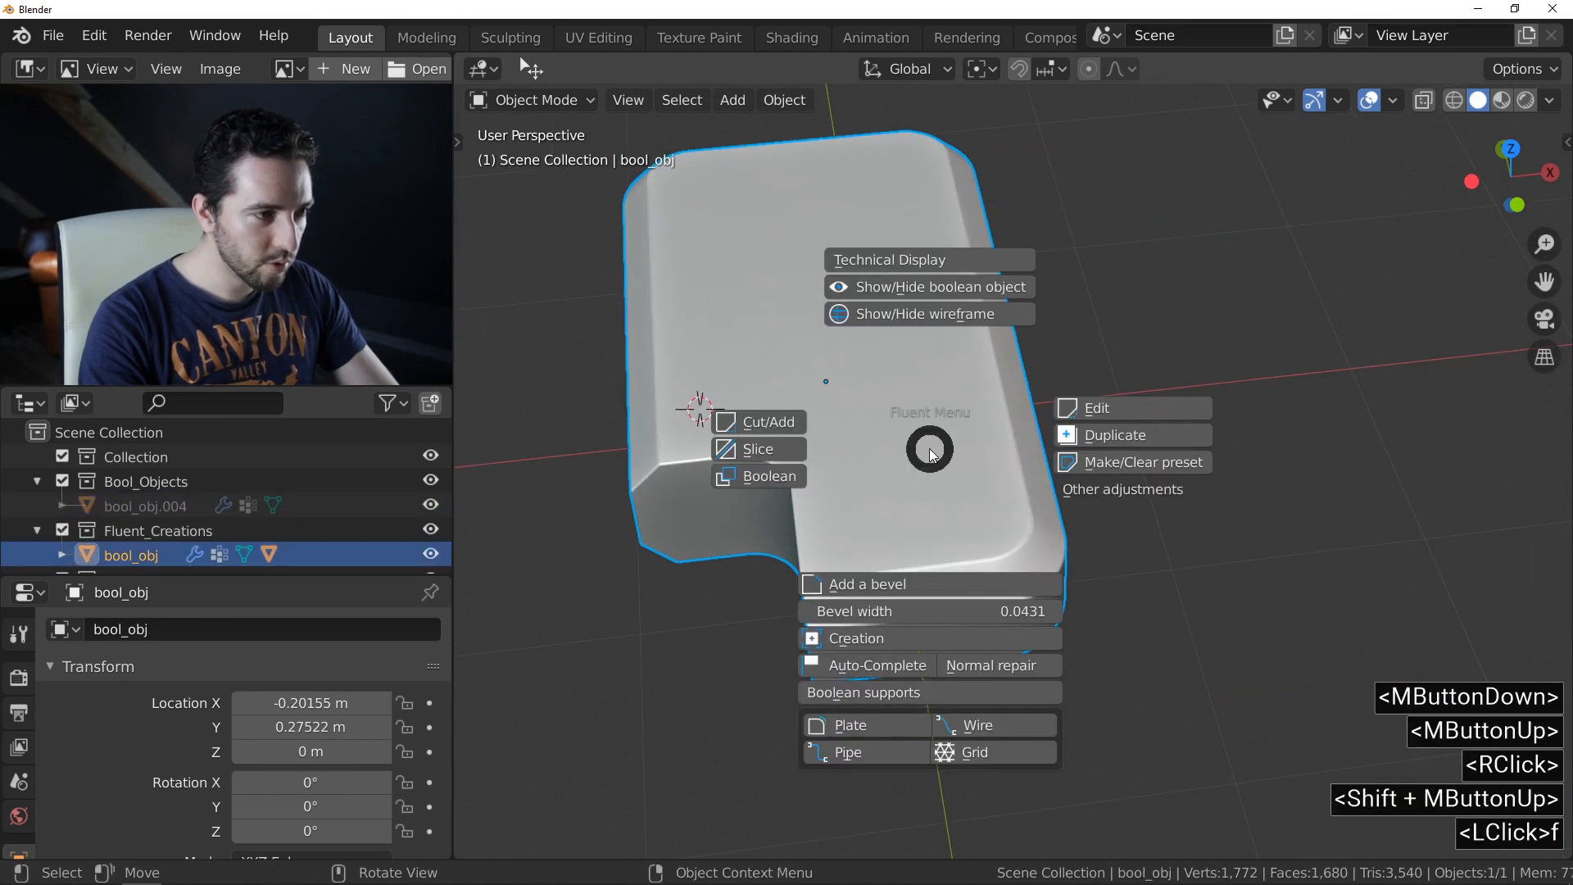
ctrl+click(875, 664)
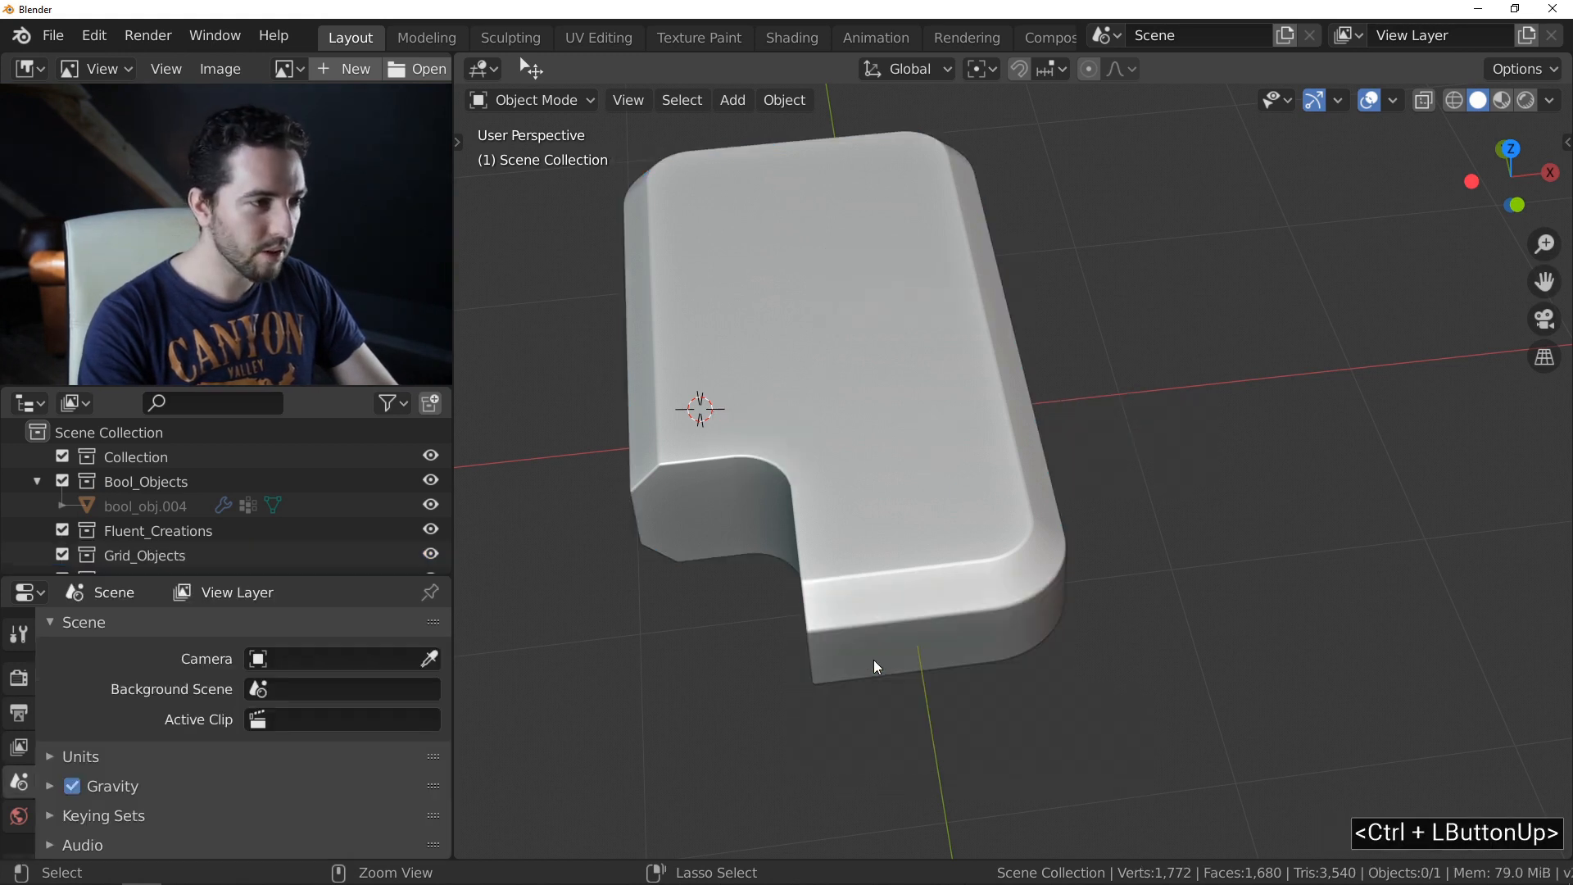
click(892, 539)
key(Tab)
middle_drag(891, 538, 1088, 555)
scroll(934, 473, up, 2)
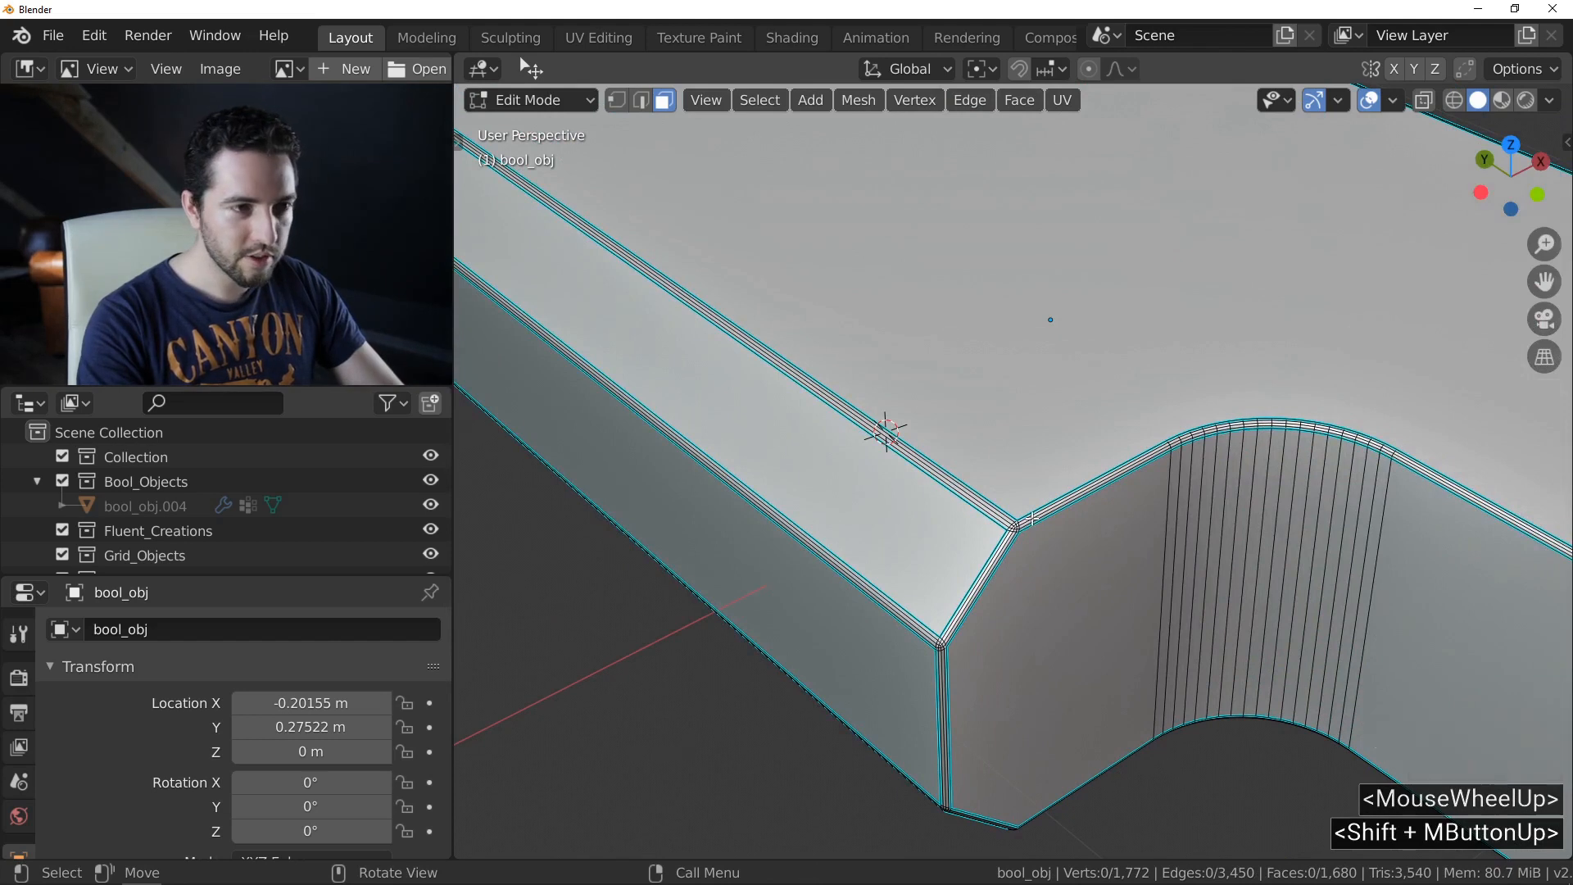
key(Tab)
ctrl+middle_drag(1011, 467, 997, 494)
shift+middle_drag(996, 494, 956, 485)
- Show the boolean object of the notch and run "Fluent - Remove unused boolean objects"
key(less)
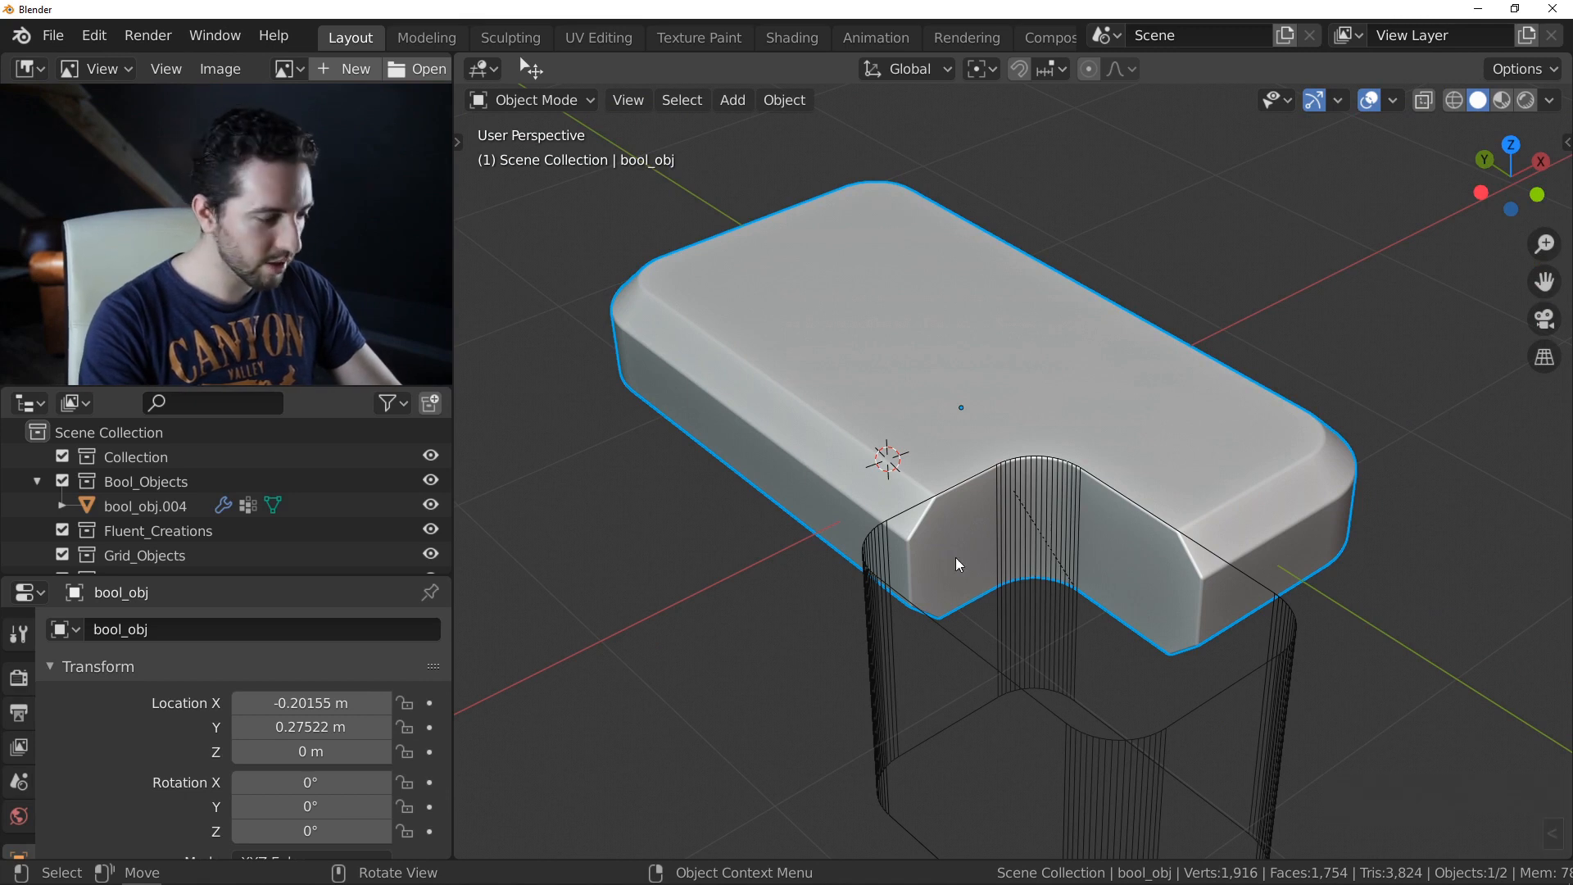
key(F3)
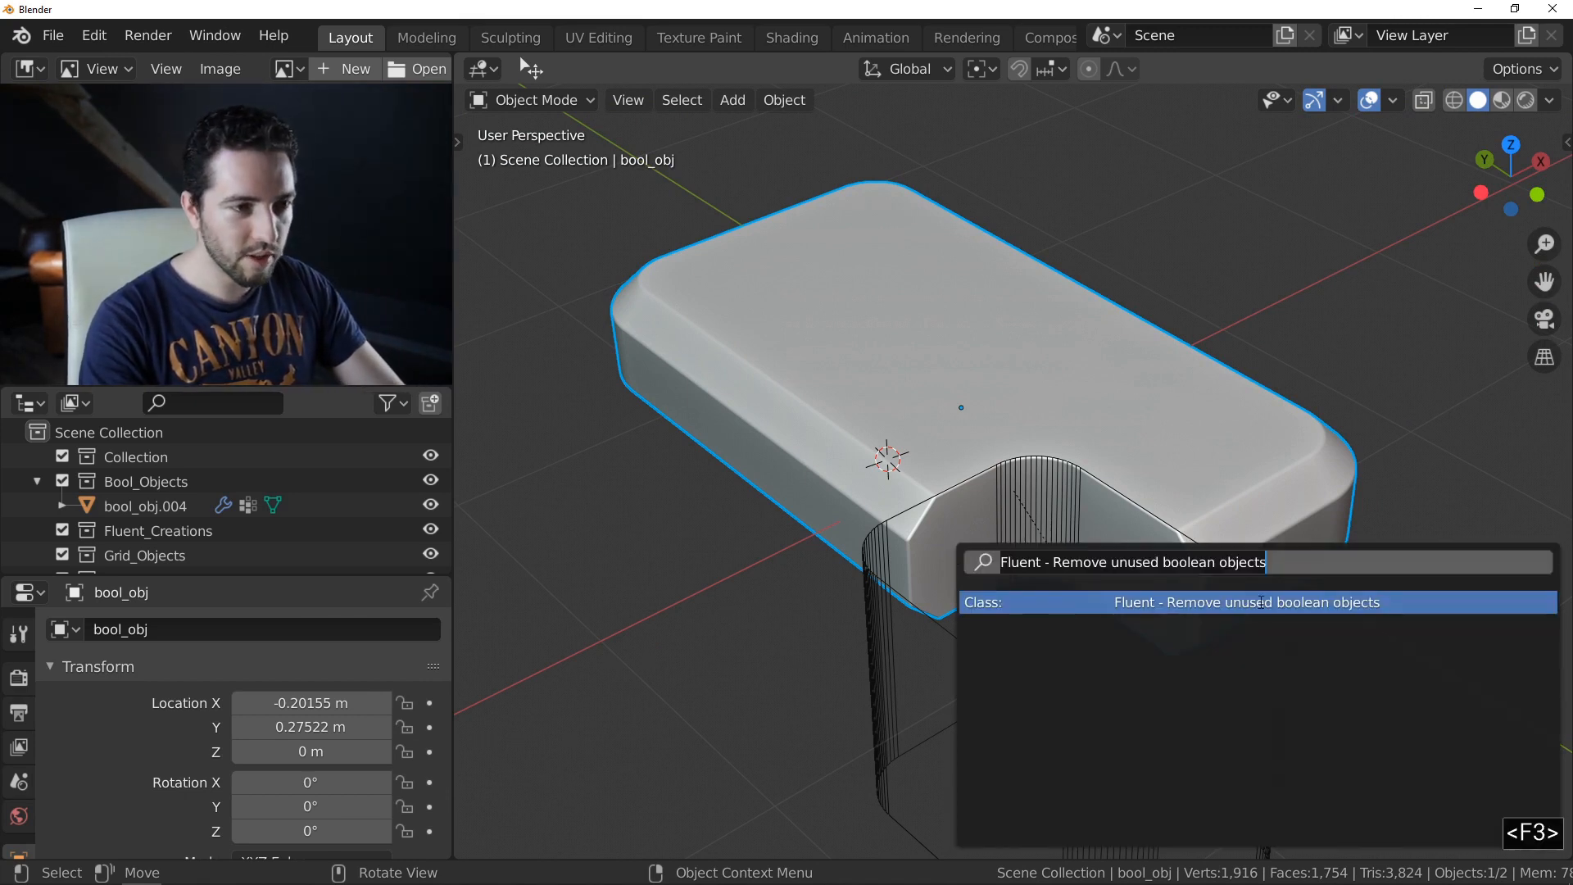
click(1260, 602)
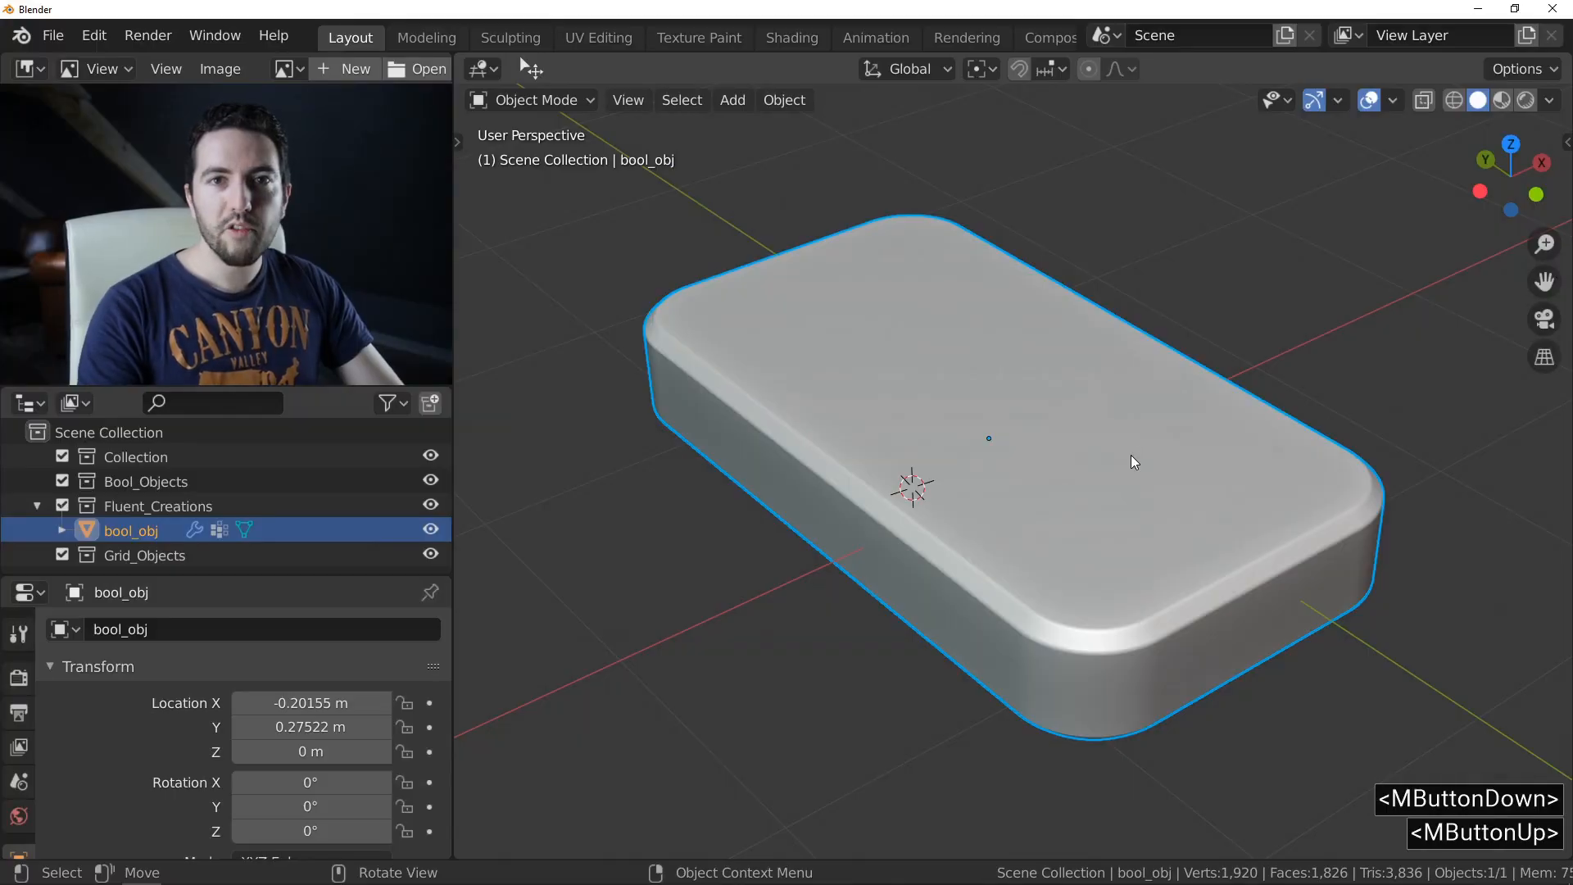
- Cut a rectangular notch with a sharp inner corner through the near corner of the box using Cut/Add
middle_click(1133, 461)
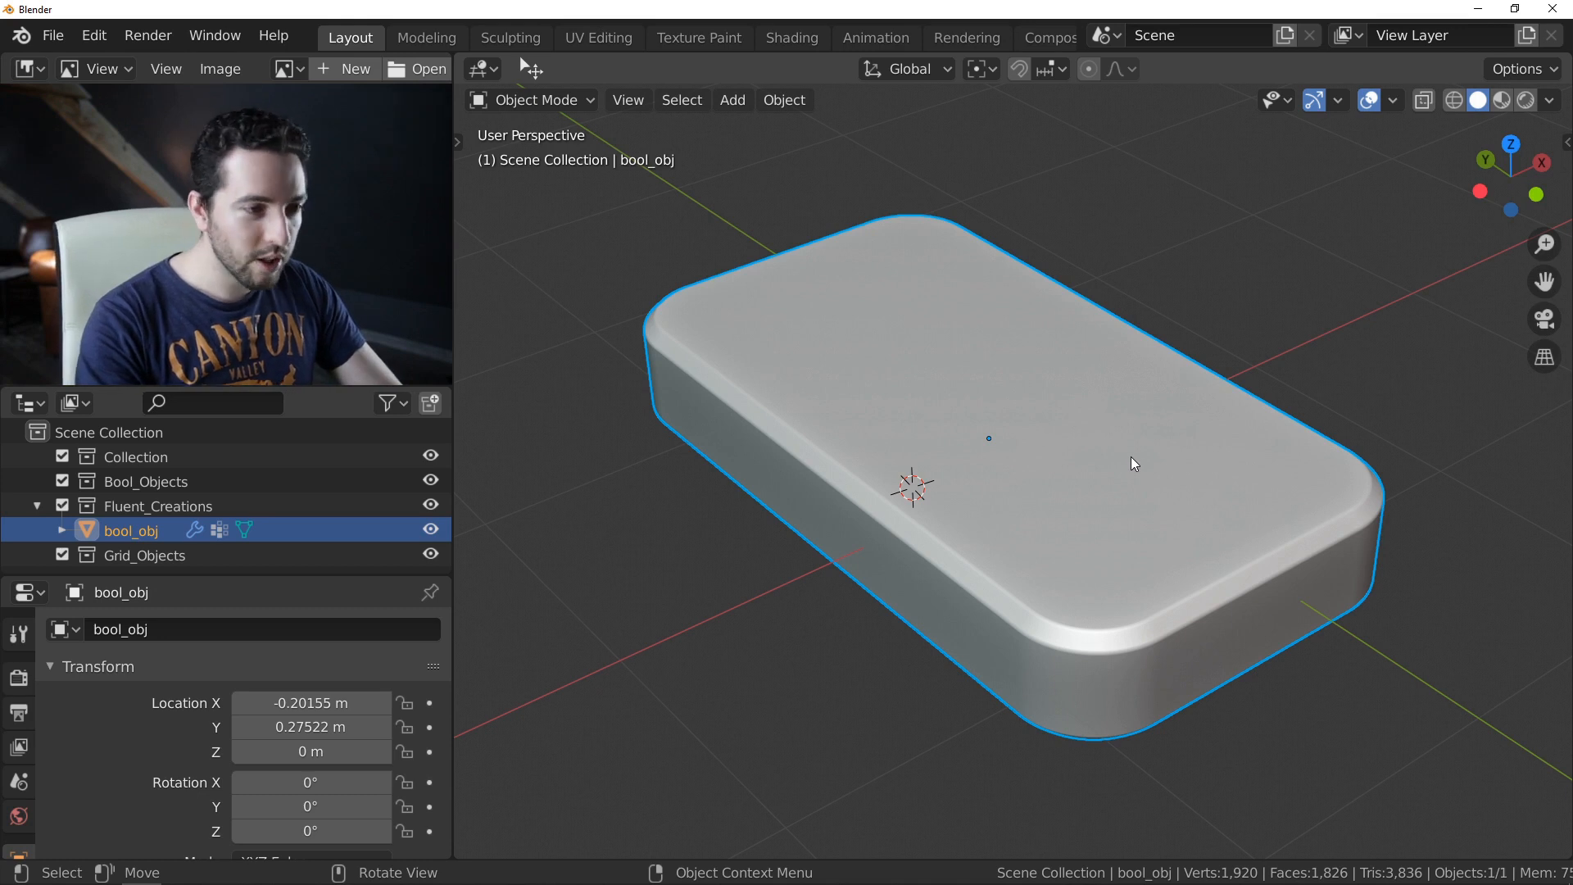
middle_drag(1131, 455, 1113, 479)
key(f)
click(899, 533)
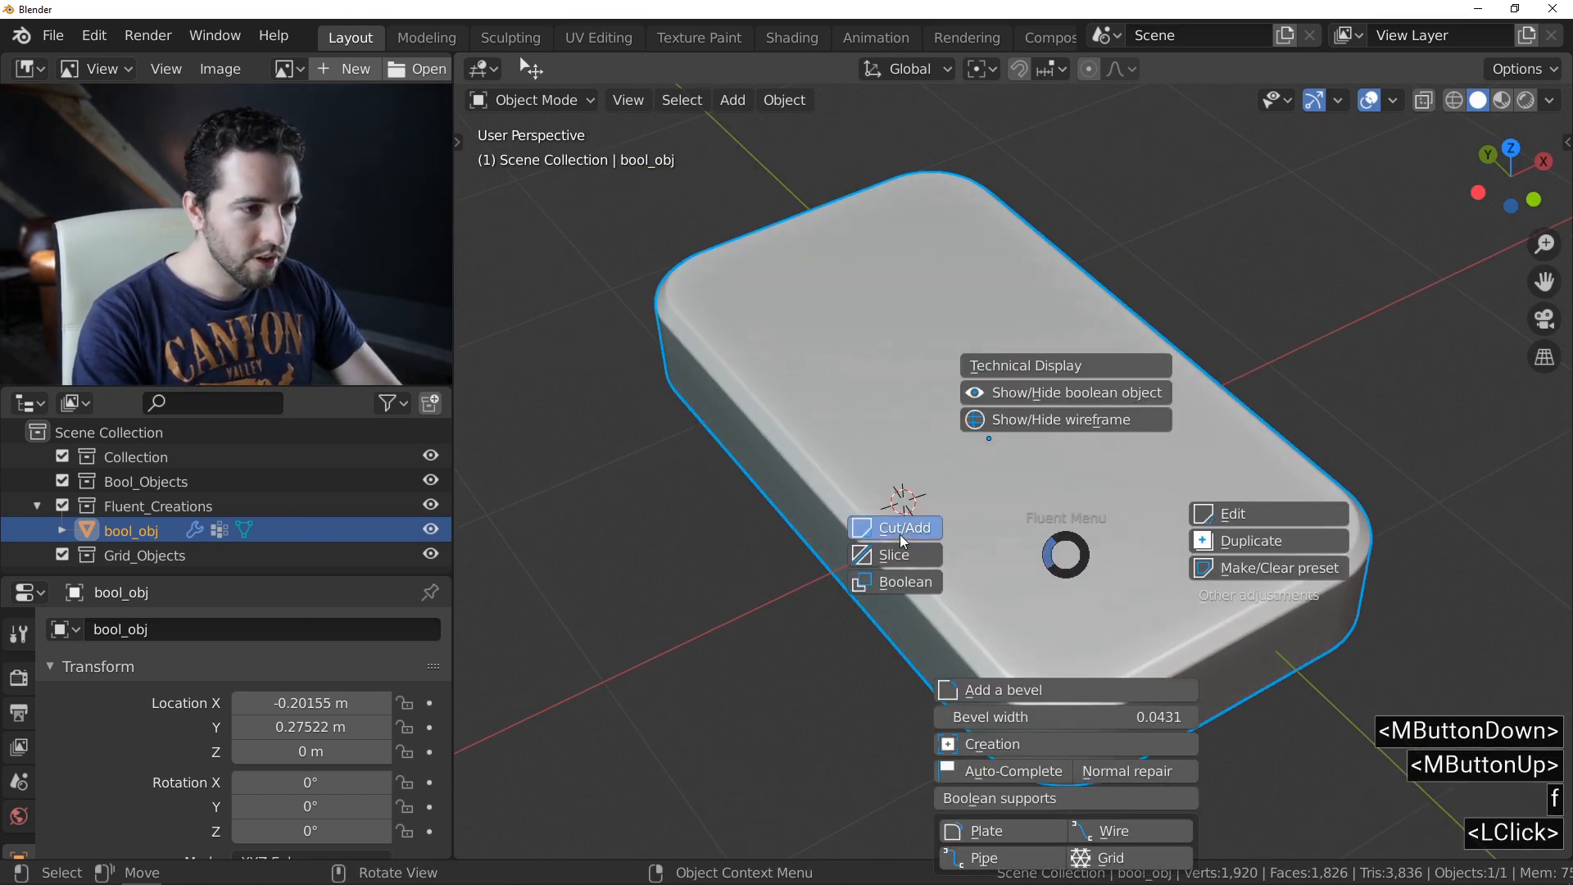
click(1082, 532)
click(998, 834)
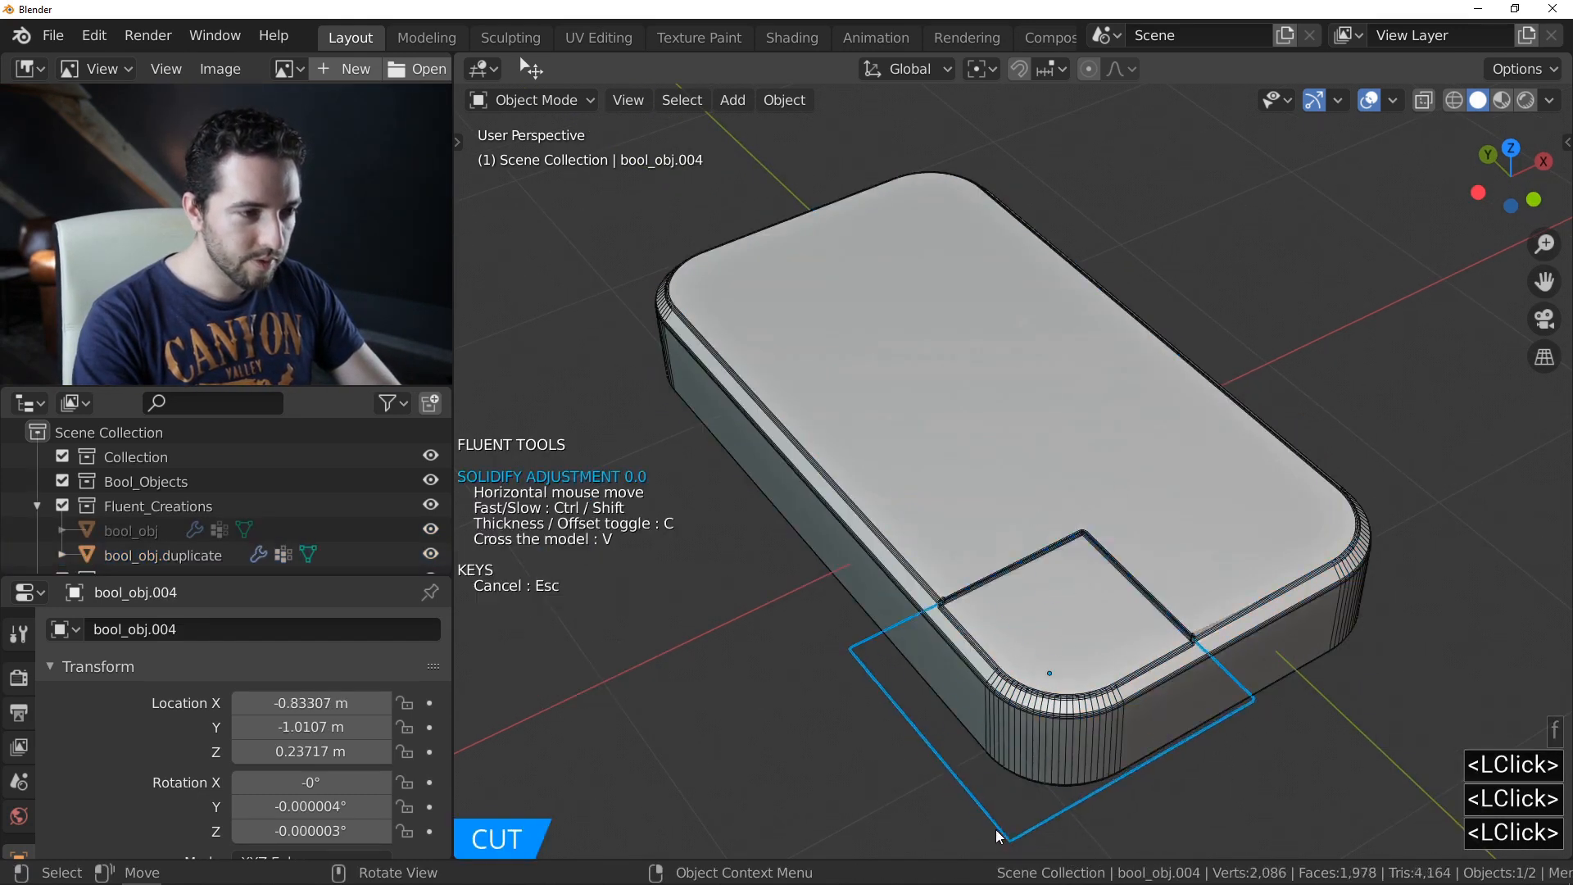
click(806, 765)
drag(887, 497, 749, 451)
right_click(906, 438)
middle_drag(868, 451, 871, 510)
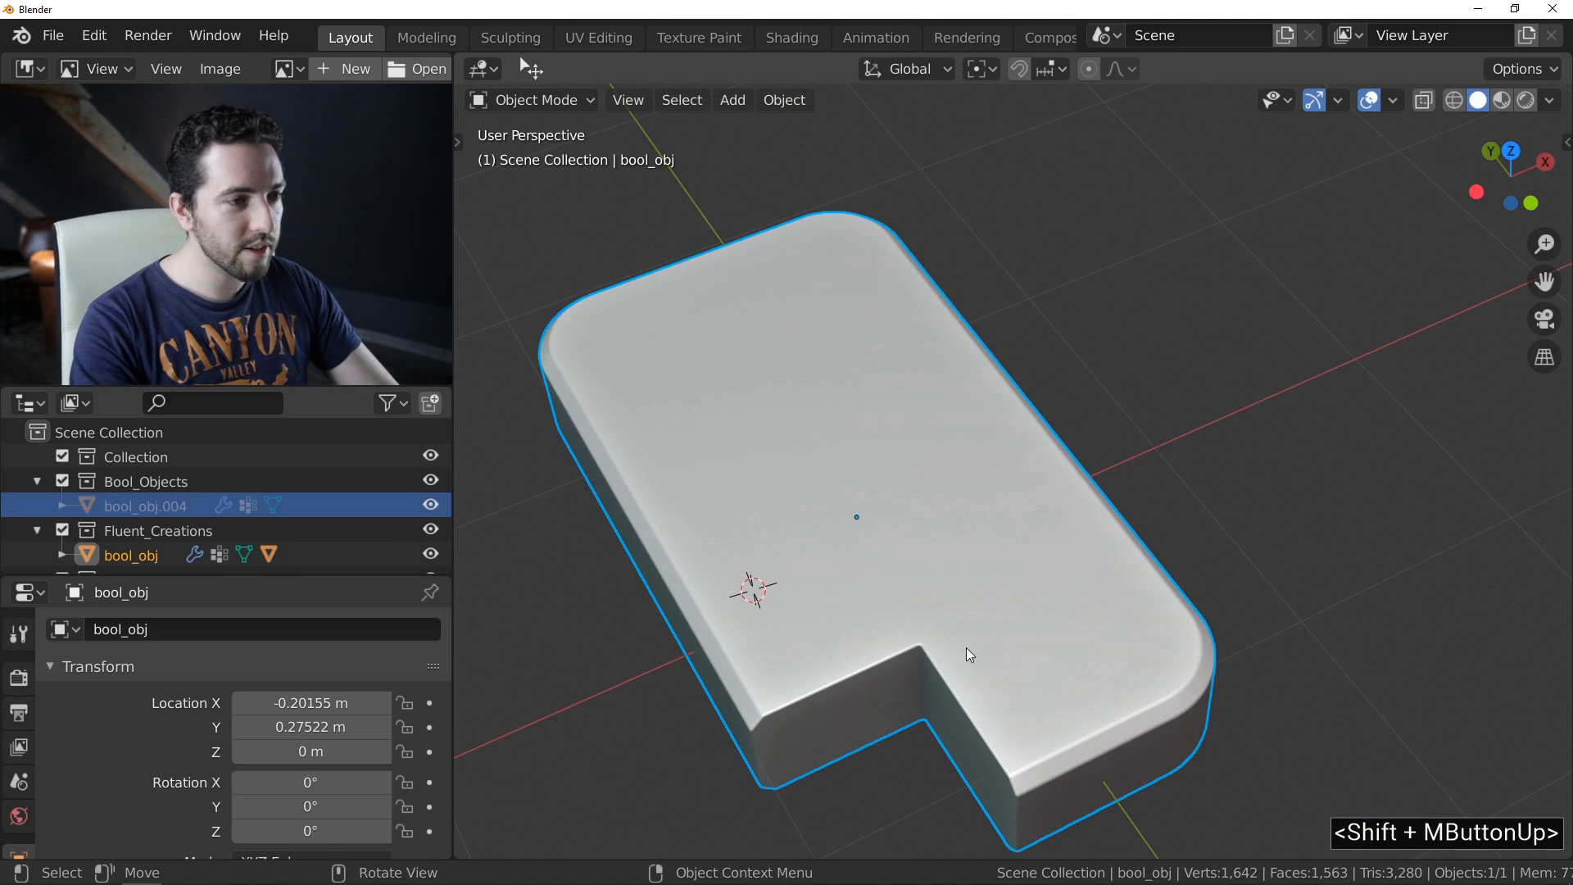
shift+middle_drag(896, 515, 924, 485)
- Start a new Cut/Add operation and inset the notched top face by about 0.092 in Edit Mode
key(f)
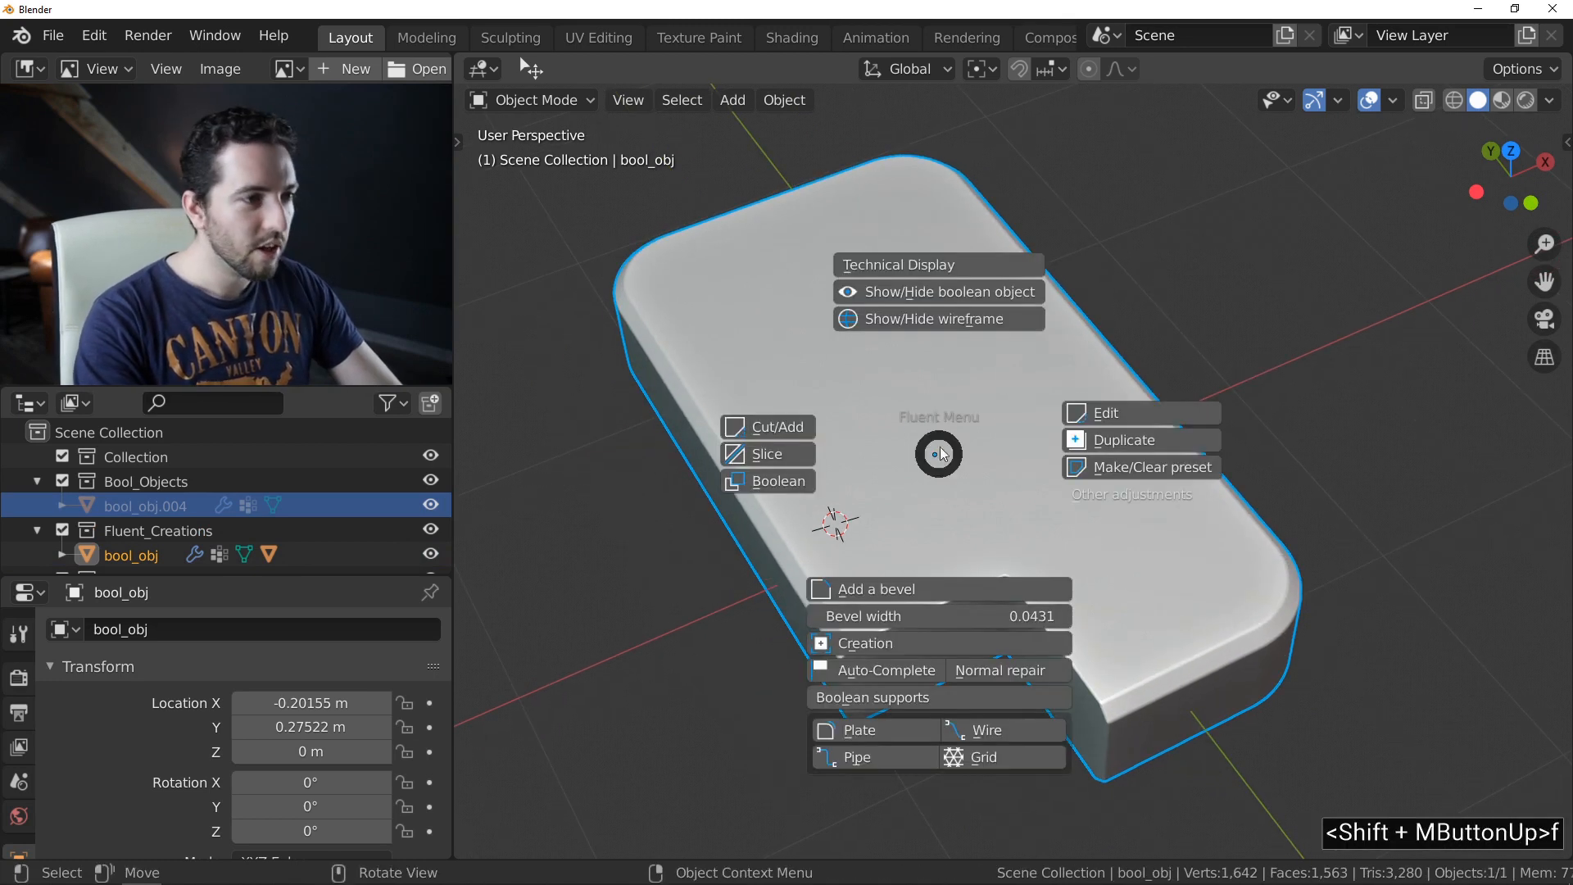
click(799, 421)
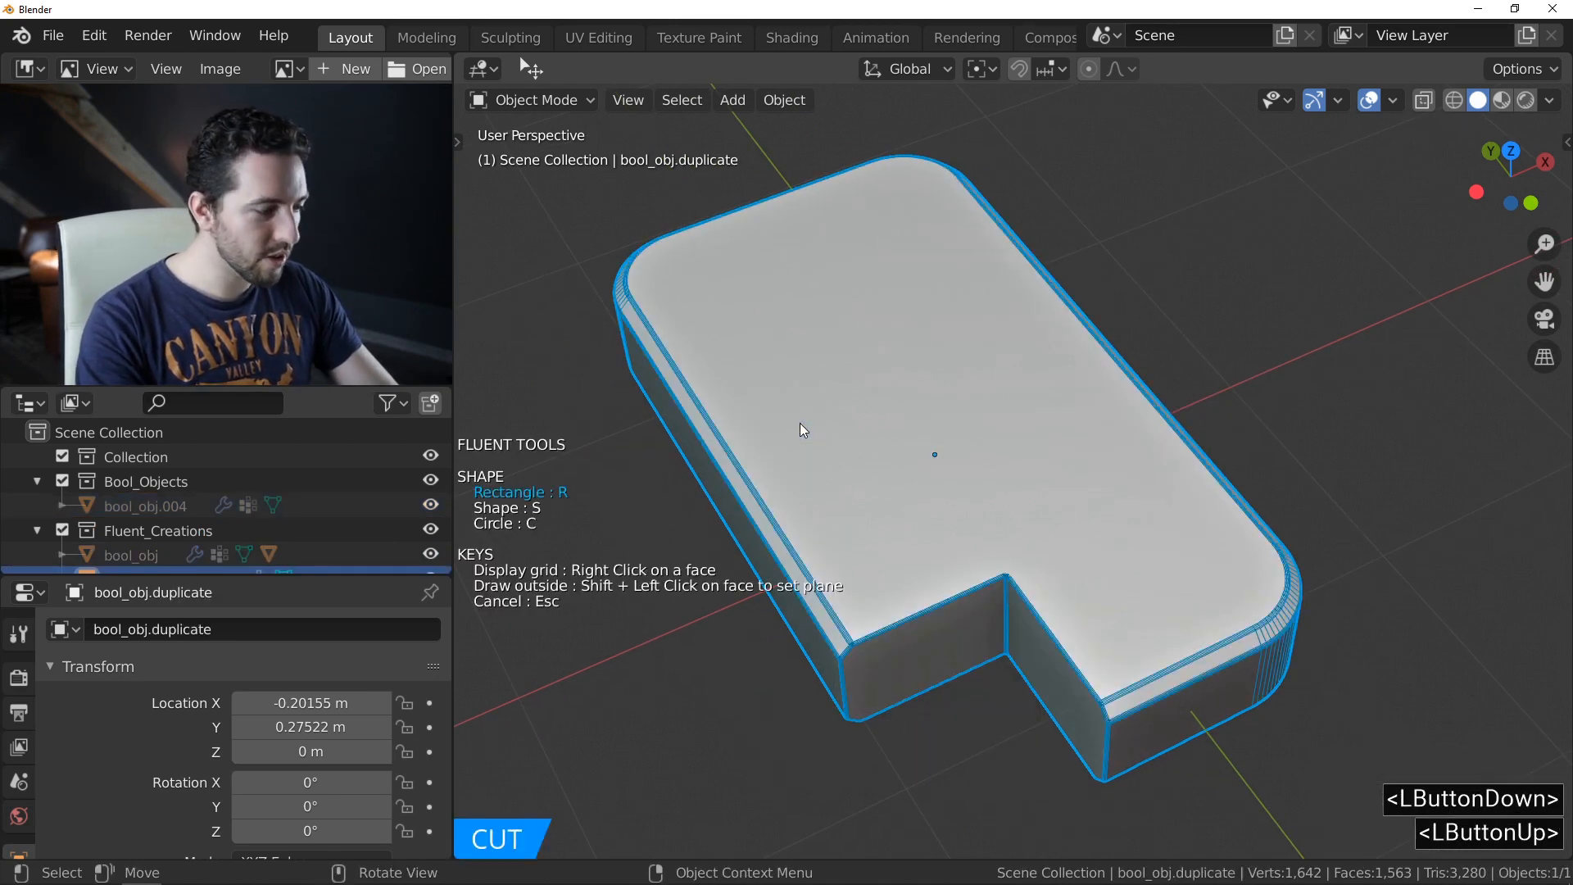
key(Tab)
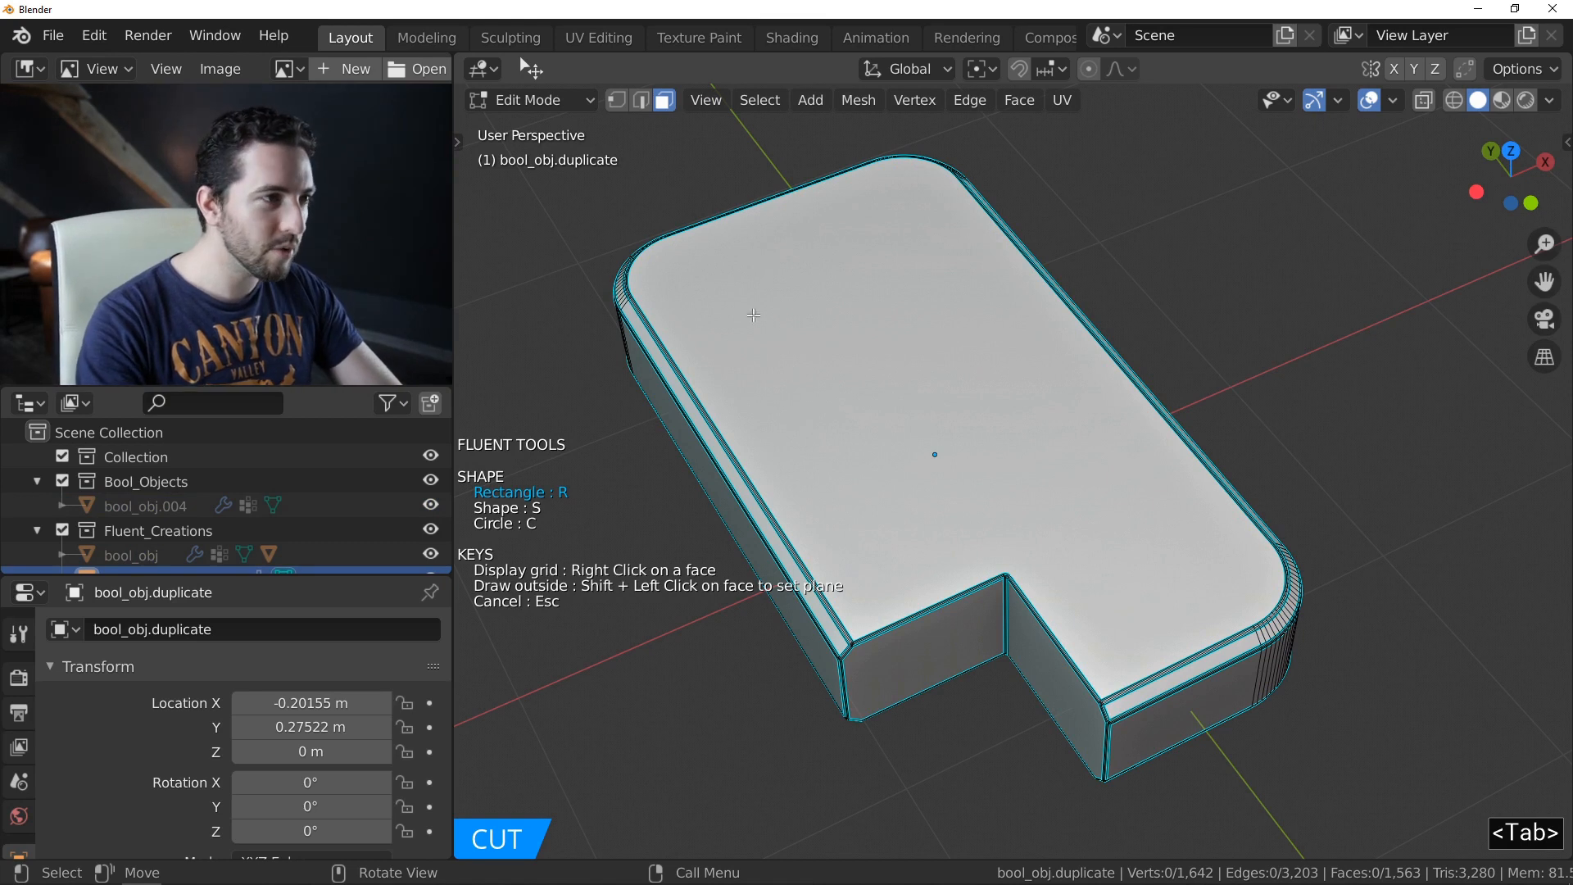
click(790, 306)
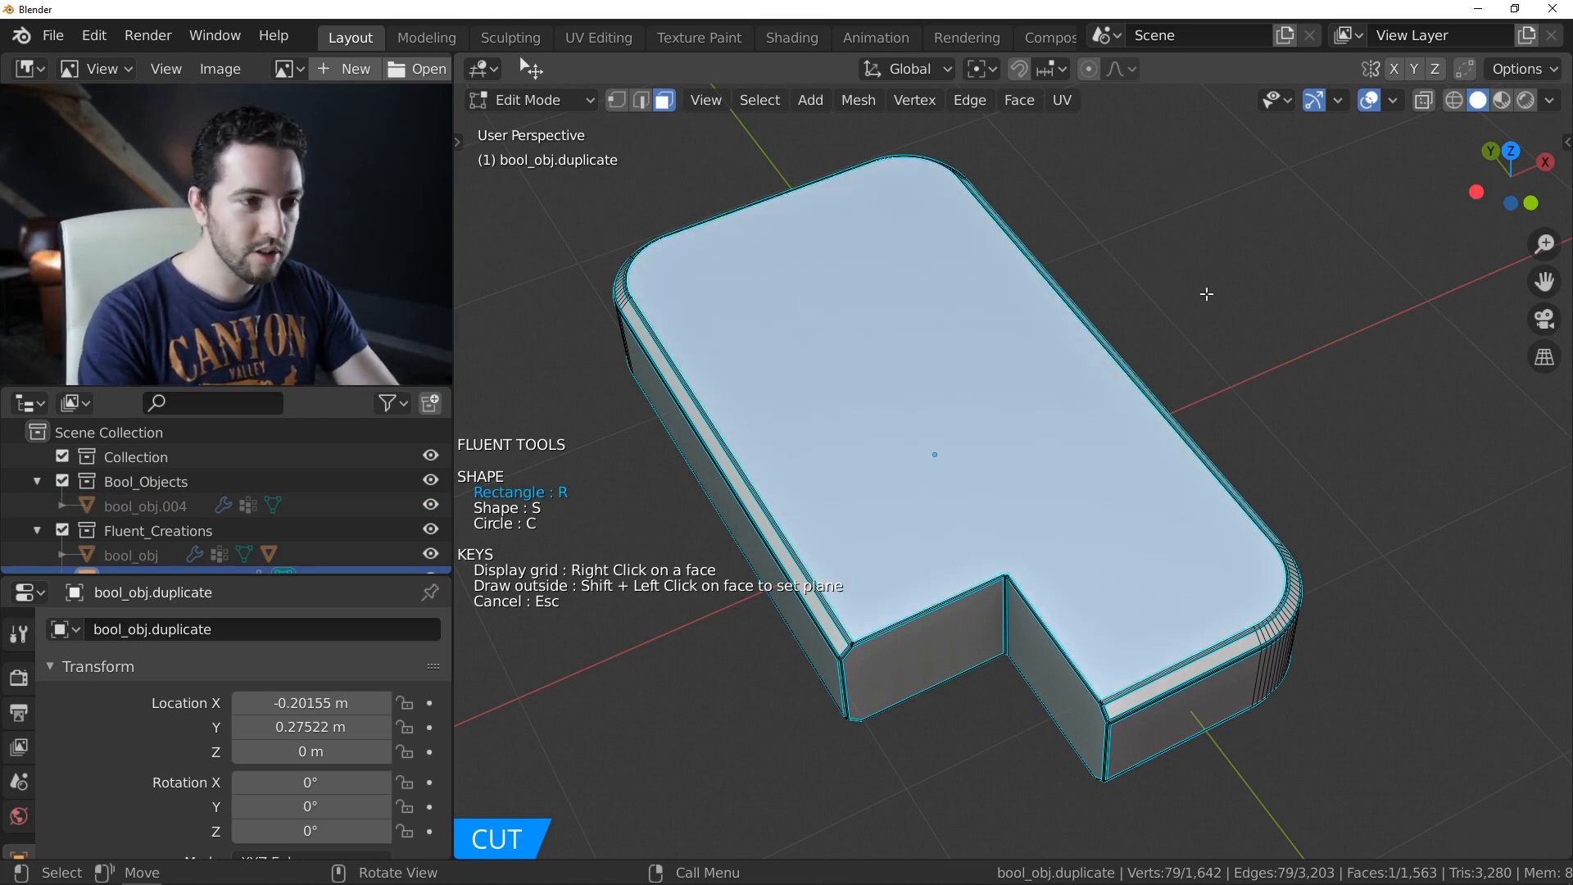
key(i)
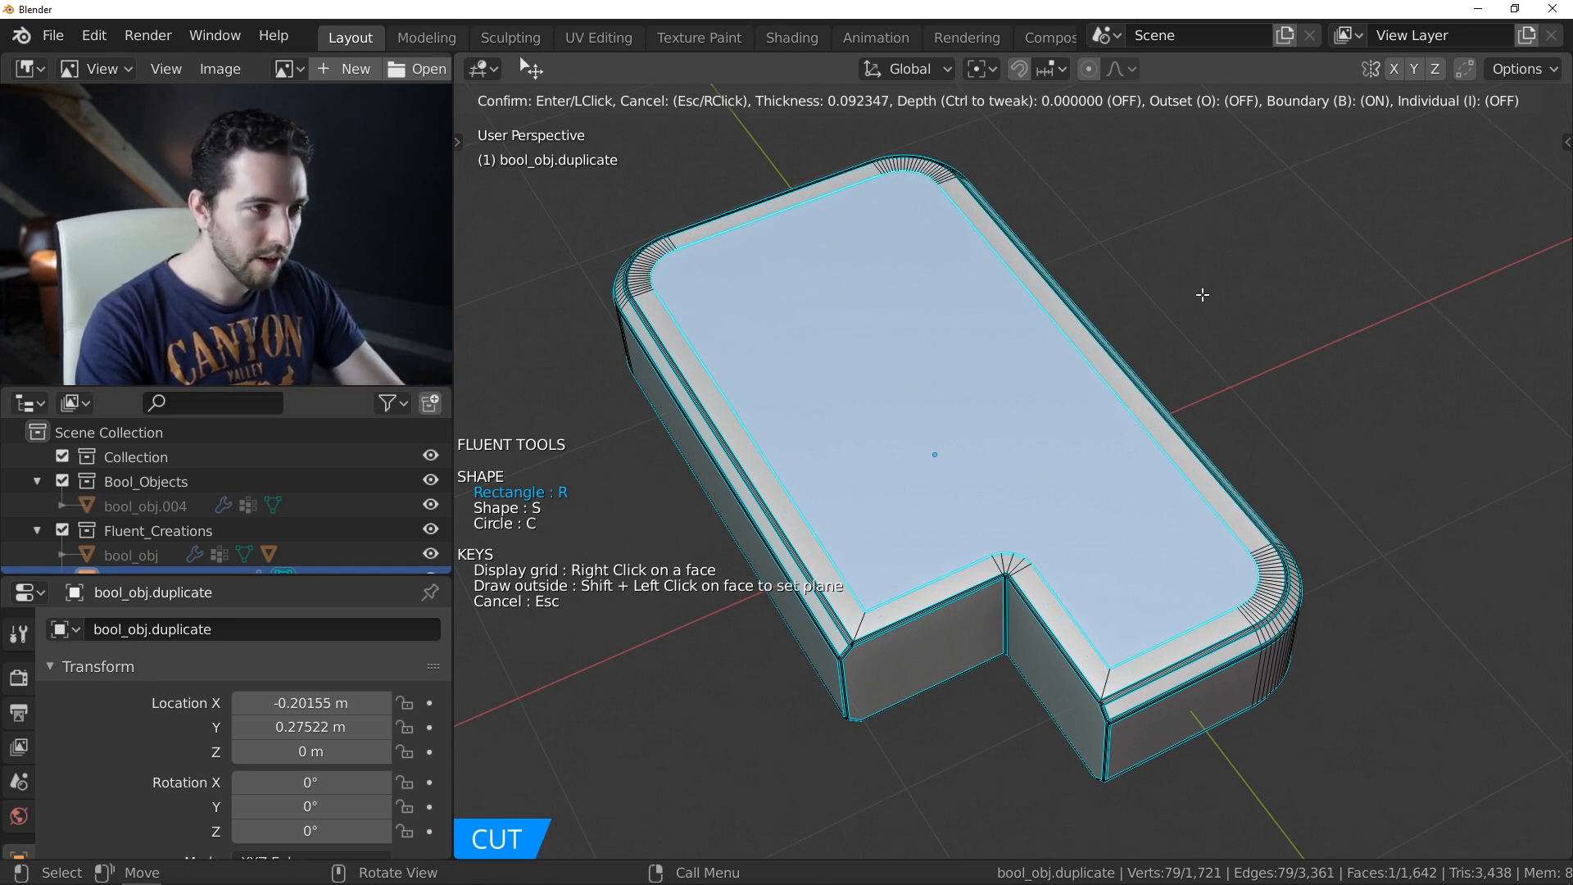
click(1202, 294)
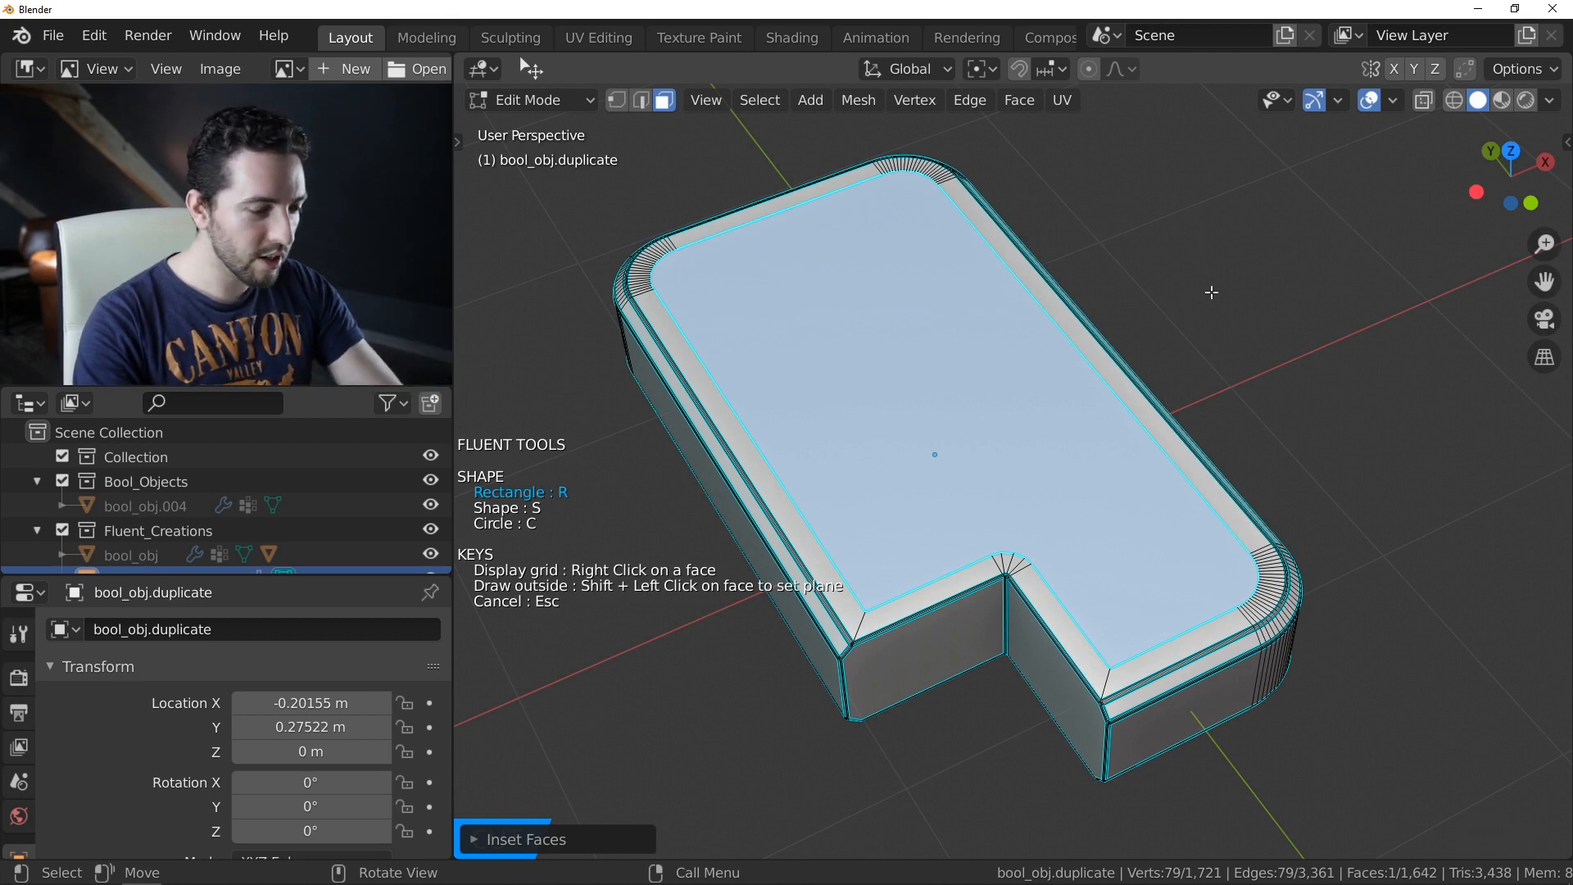
- Use the inset face as the cutting shape and sink it into the top to form a recess following the outline
key(shift+i)
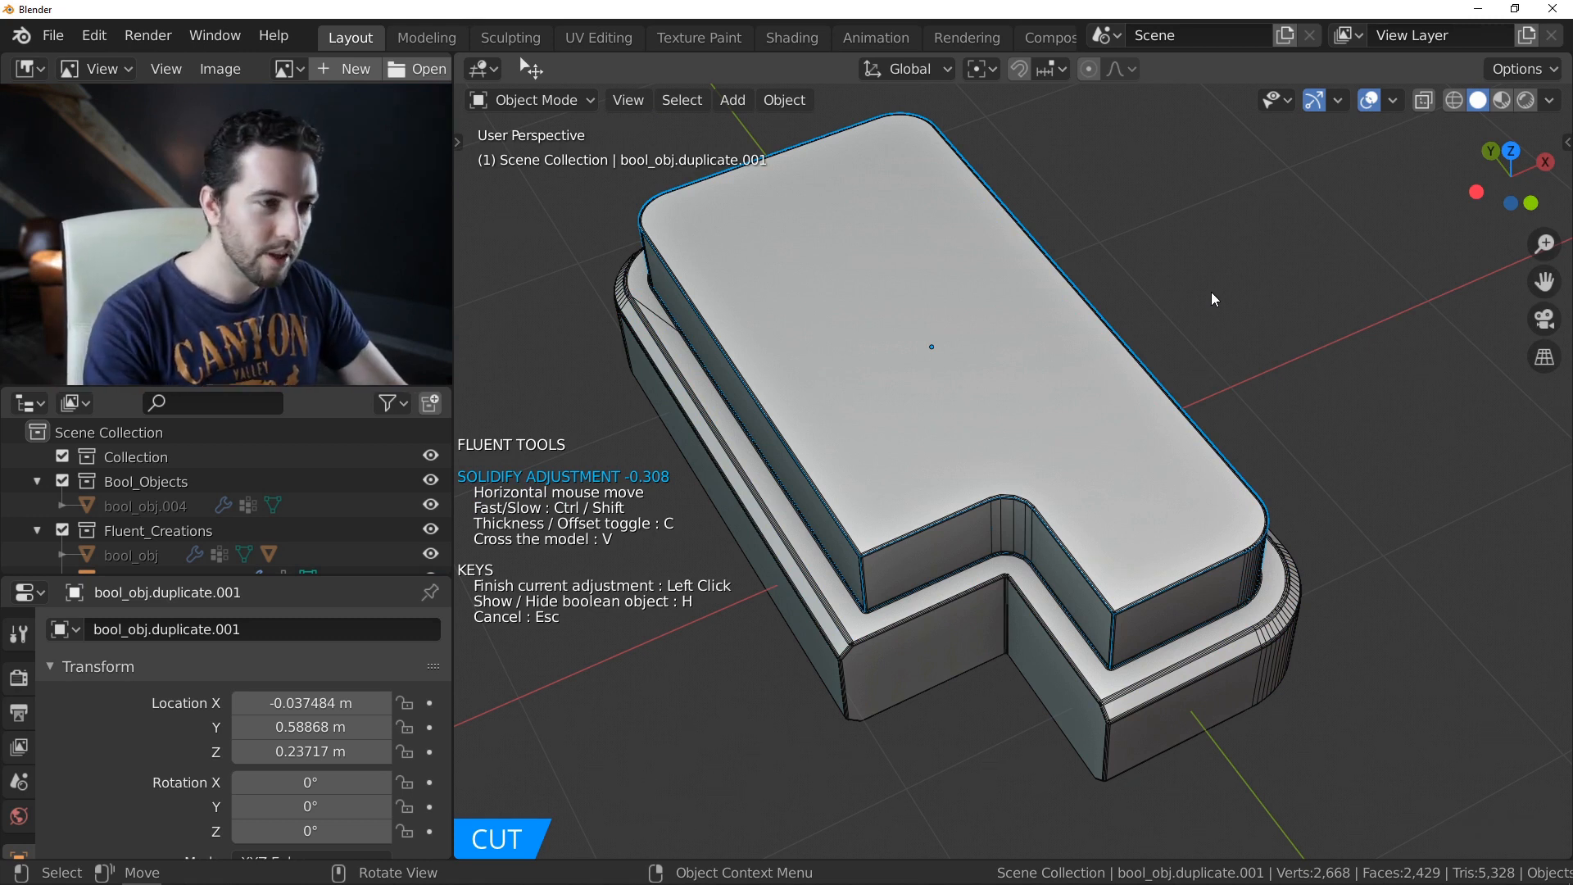
click(1116, 312)
middle_drag(971, 341, 1003, 328)
scroll(1047, 456, up, 4)
middle_drag(1045, 454, 819, 480)
scroll(999, 465, down, 4)
- Bevel the recess's two corners beside the notch, cycle their concave/straight/convex profile and finish the cut
click(934, 352)
drag(932, 347, 958, 320)
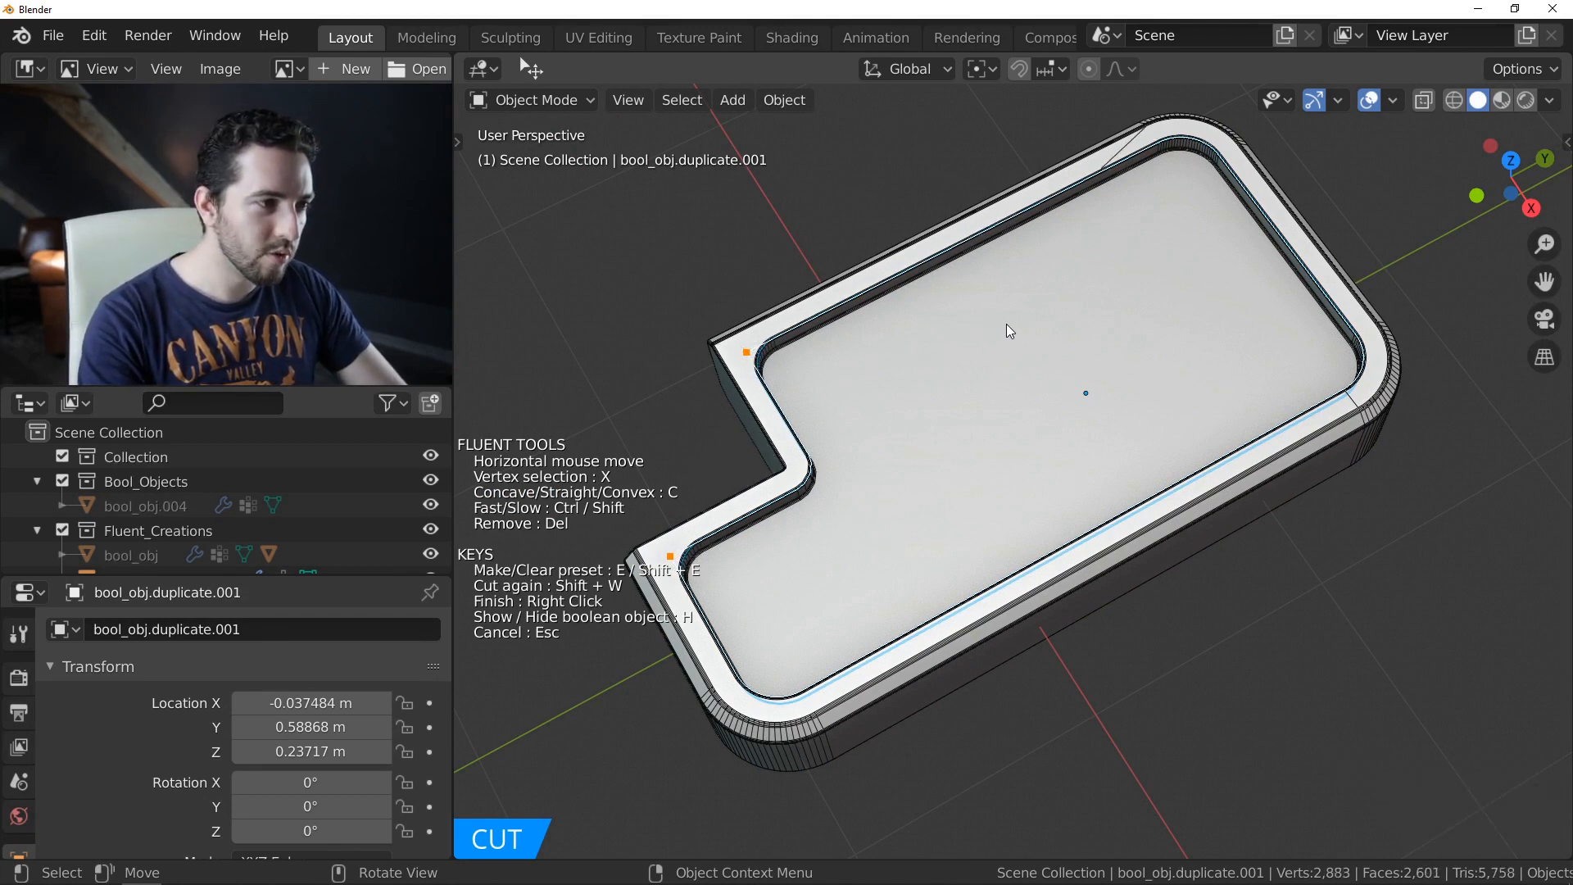
key(x)
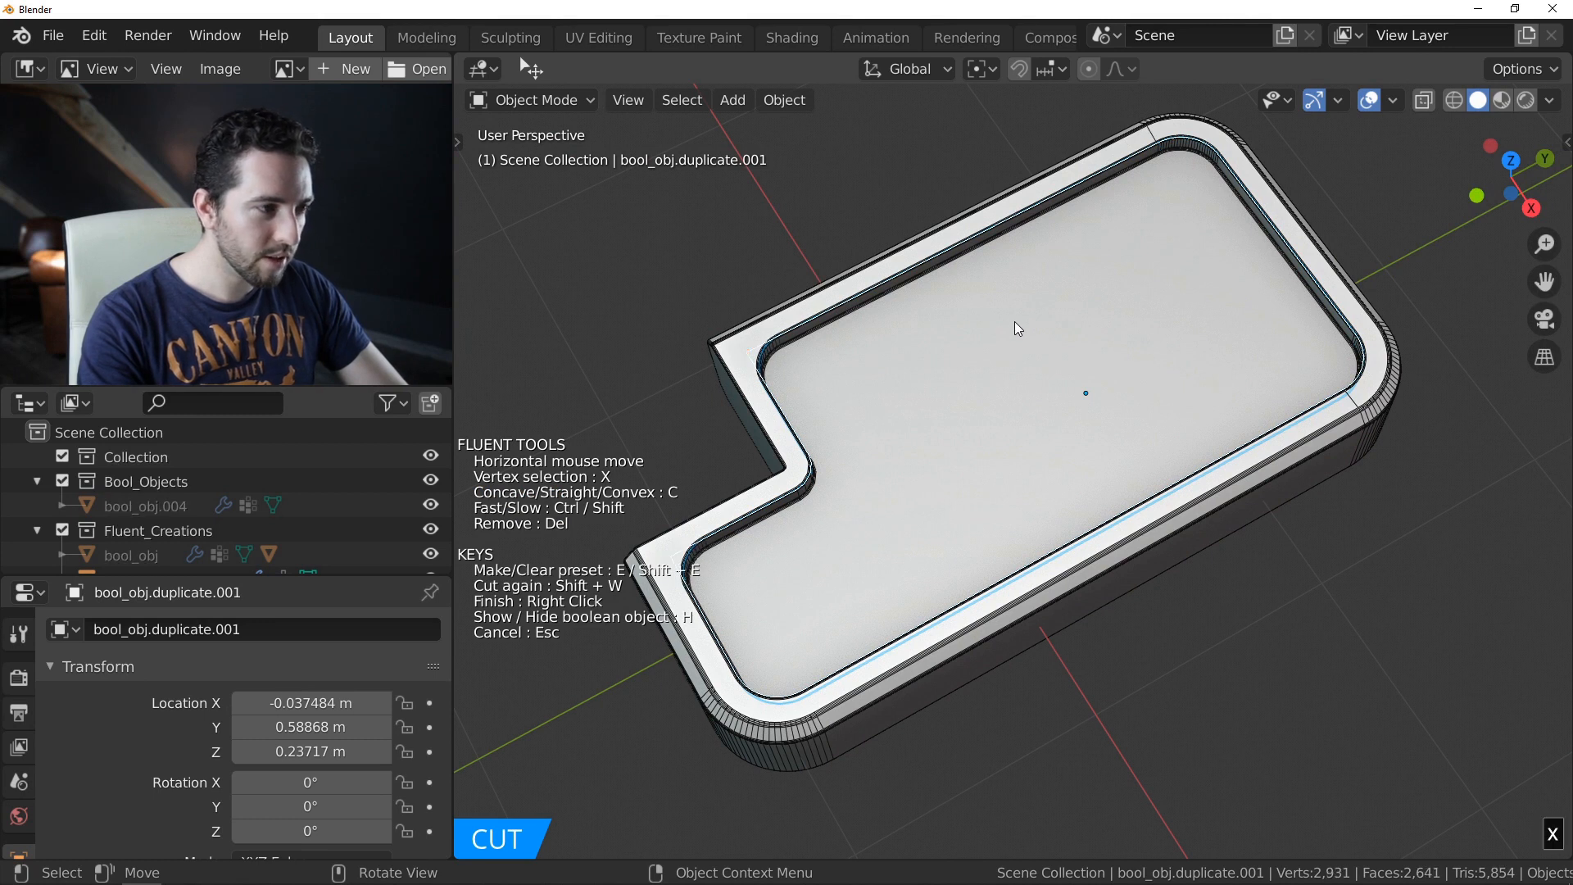
key(x)
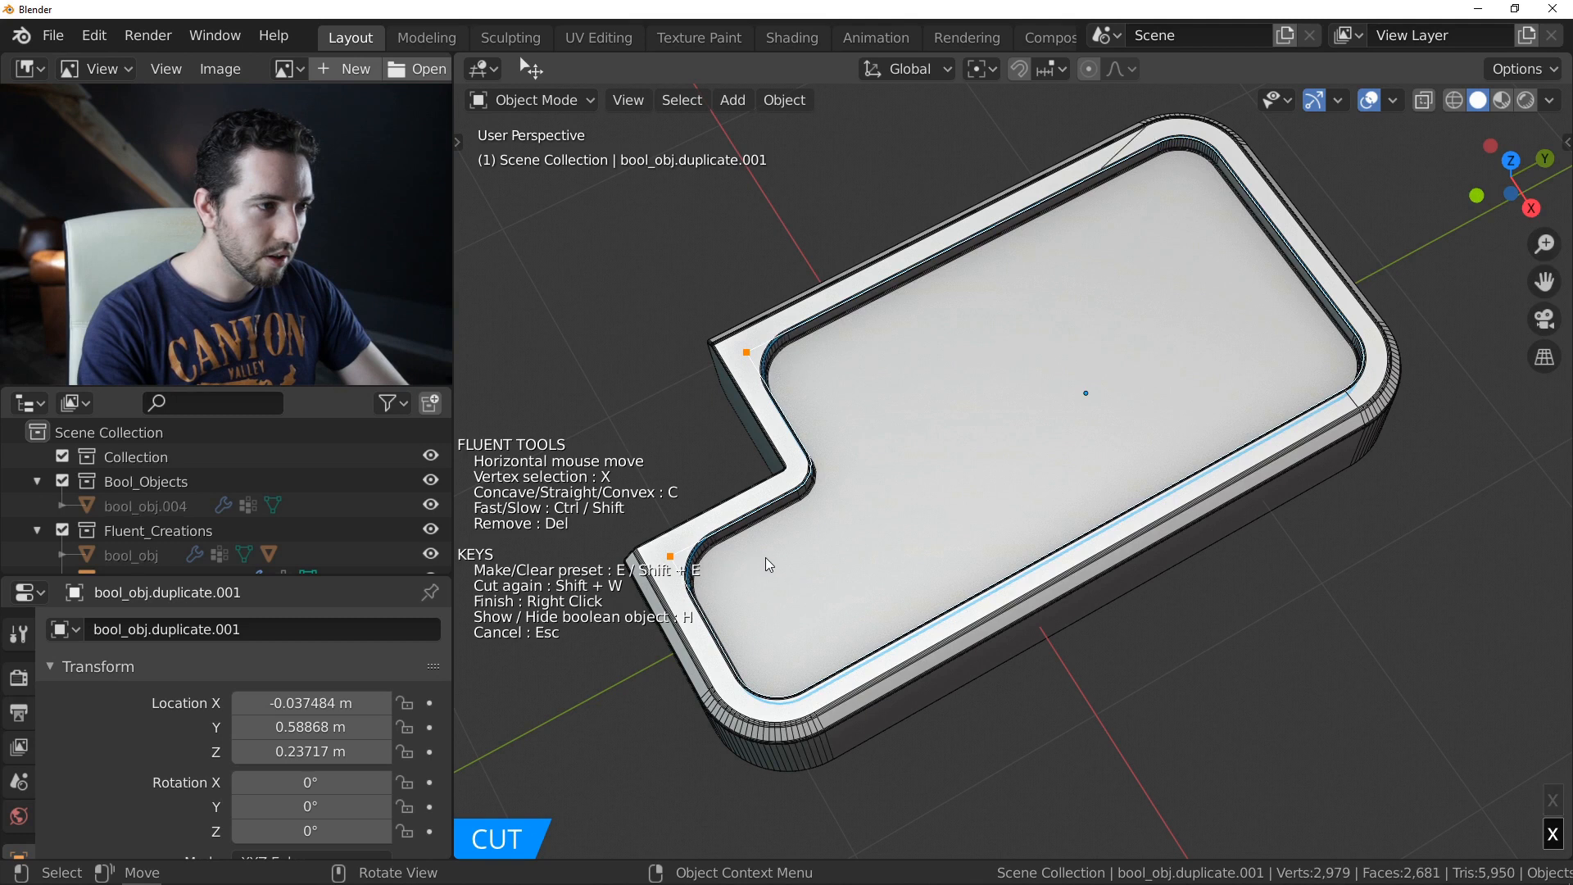
key(c)
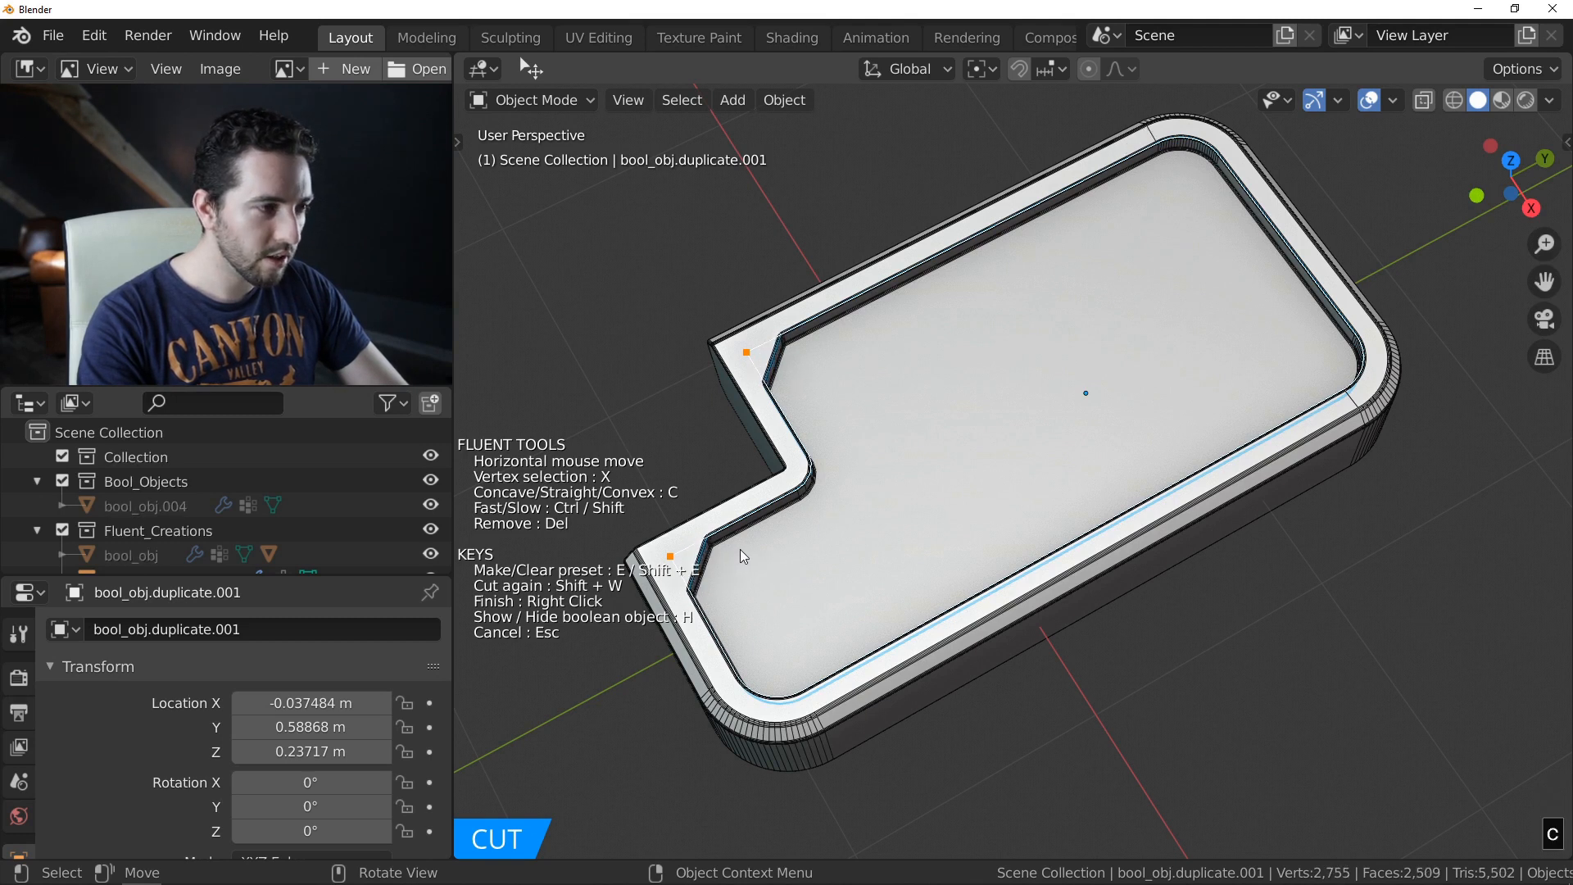
key(c)
click(715, 558)
middle_drag(715, 557, 946, 454)
right_click(849, 514)
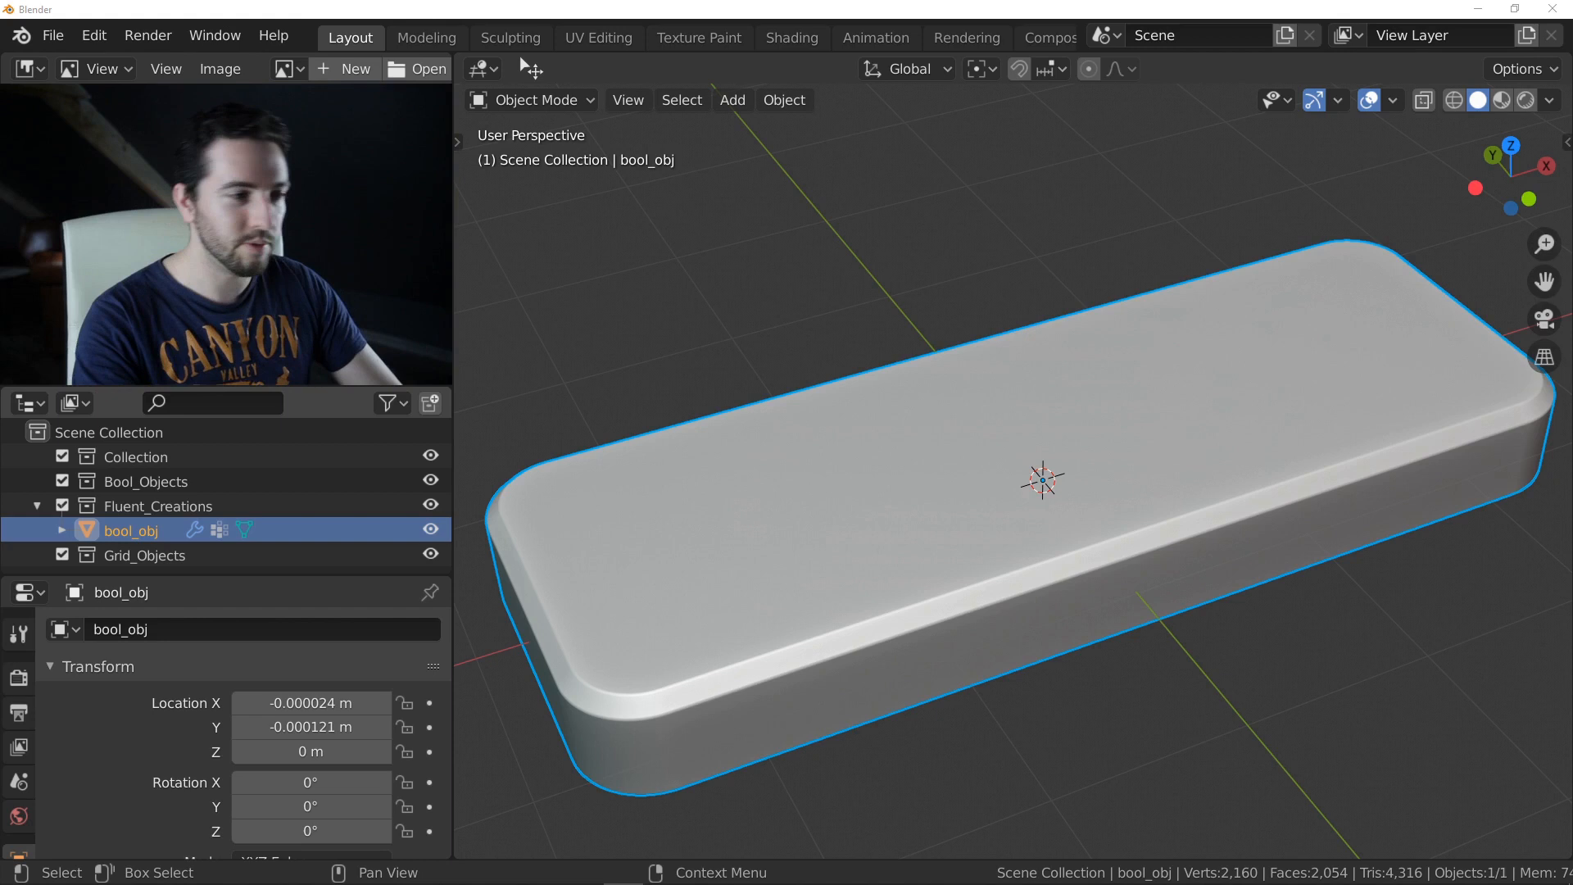
- Start a cut on the long box, display the grid on its top face and draw a narrow centred rectangle across one end
middle_drag(737, 512, 762, 510)
shift+middle_drag(762, 509, 728, 487)
scroll(730, 499, up, 1)
scroll(730, 512, down, 1)
key(f)
click(644, 544)
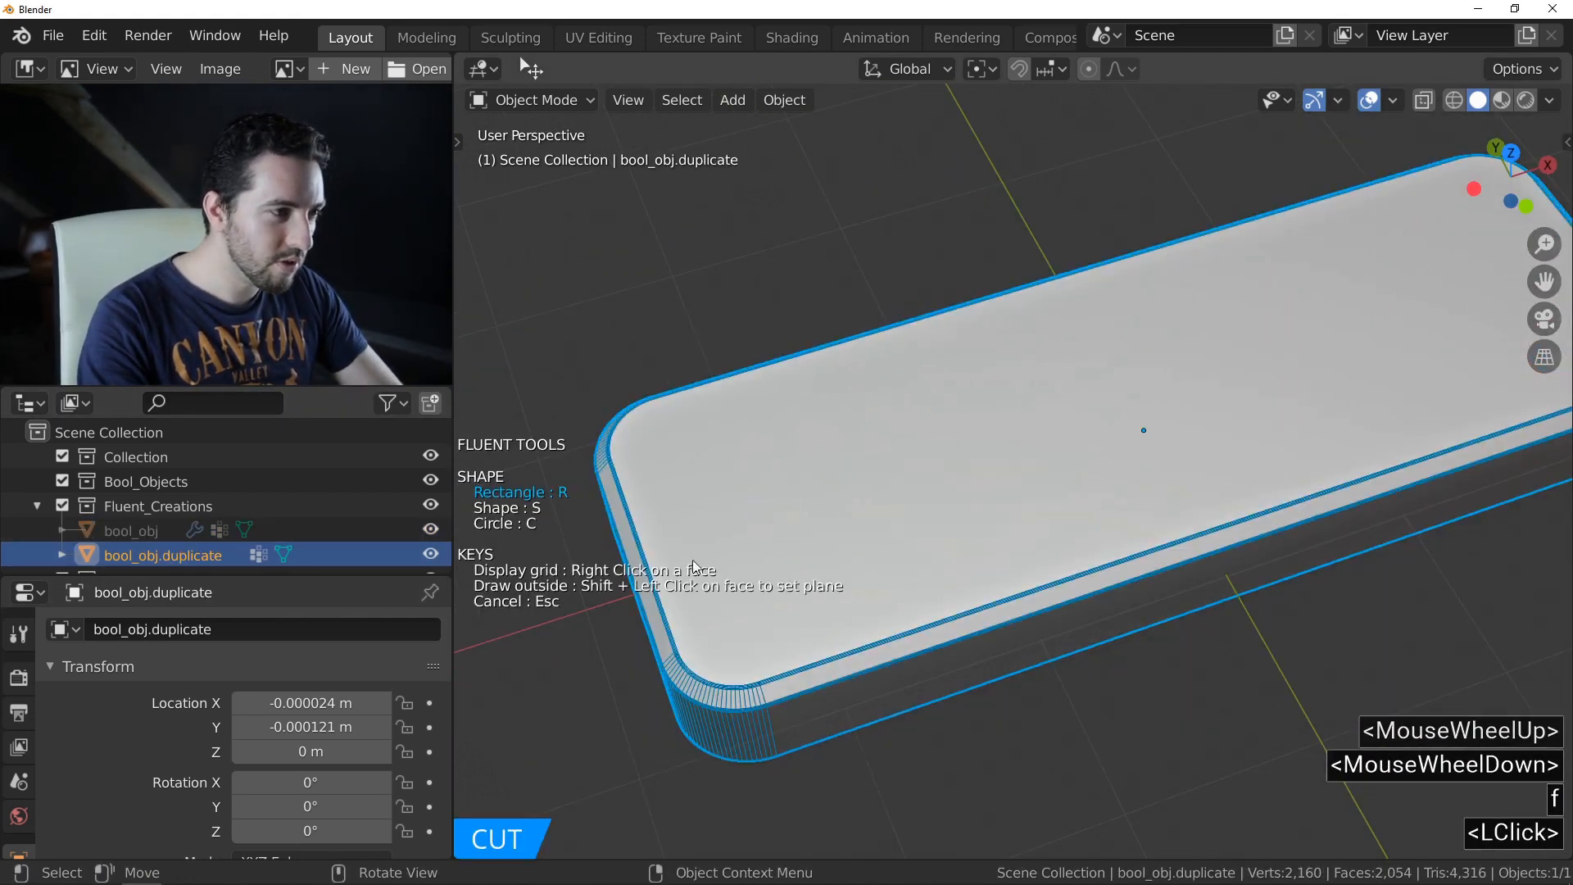
right_click(728, 590)
click(753, 520)
key(shift)
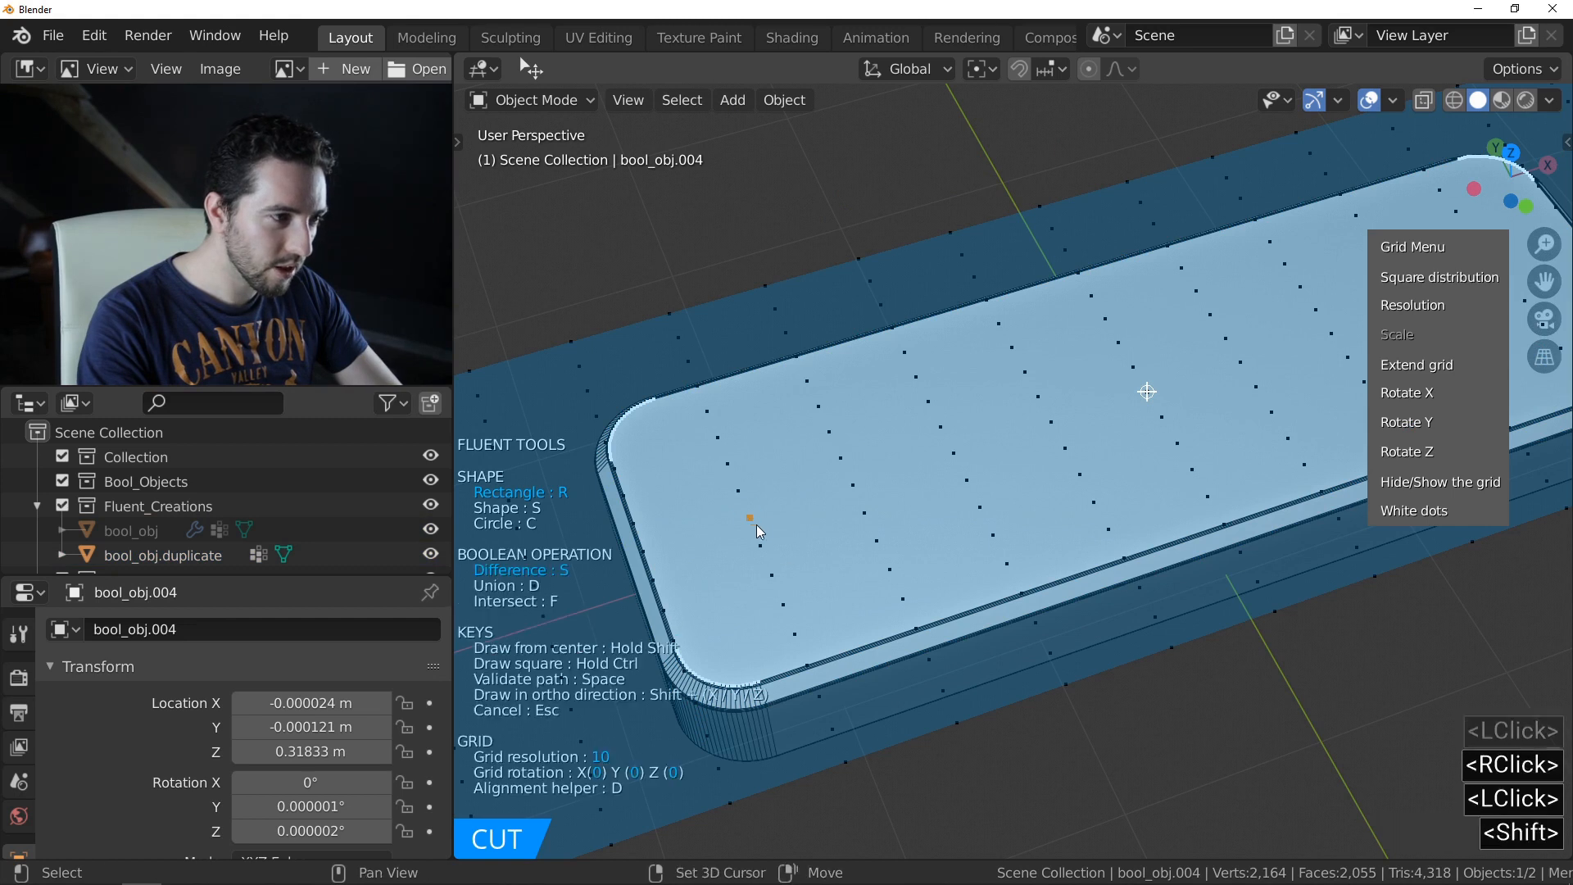
click(829, 619)
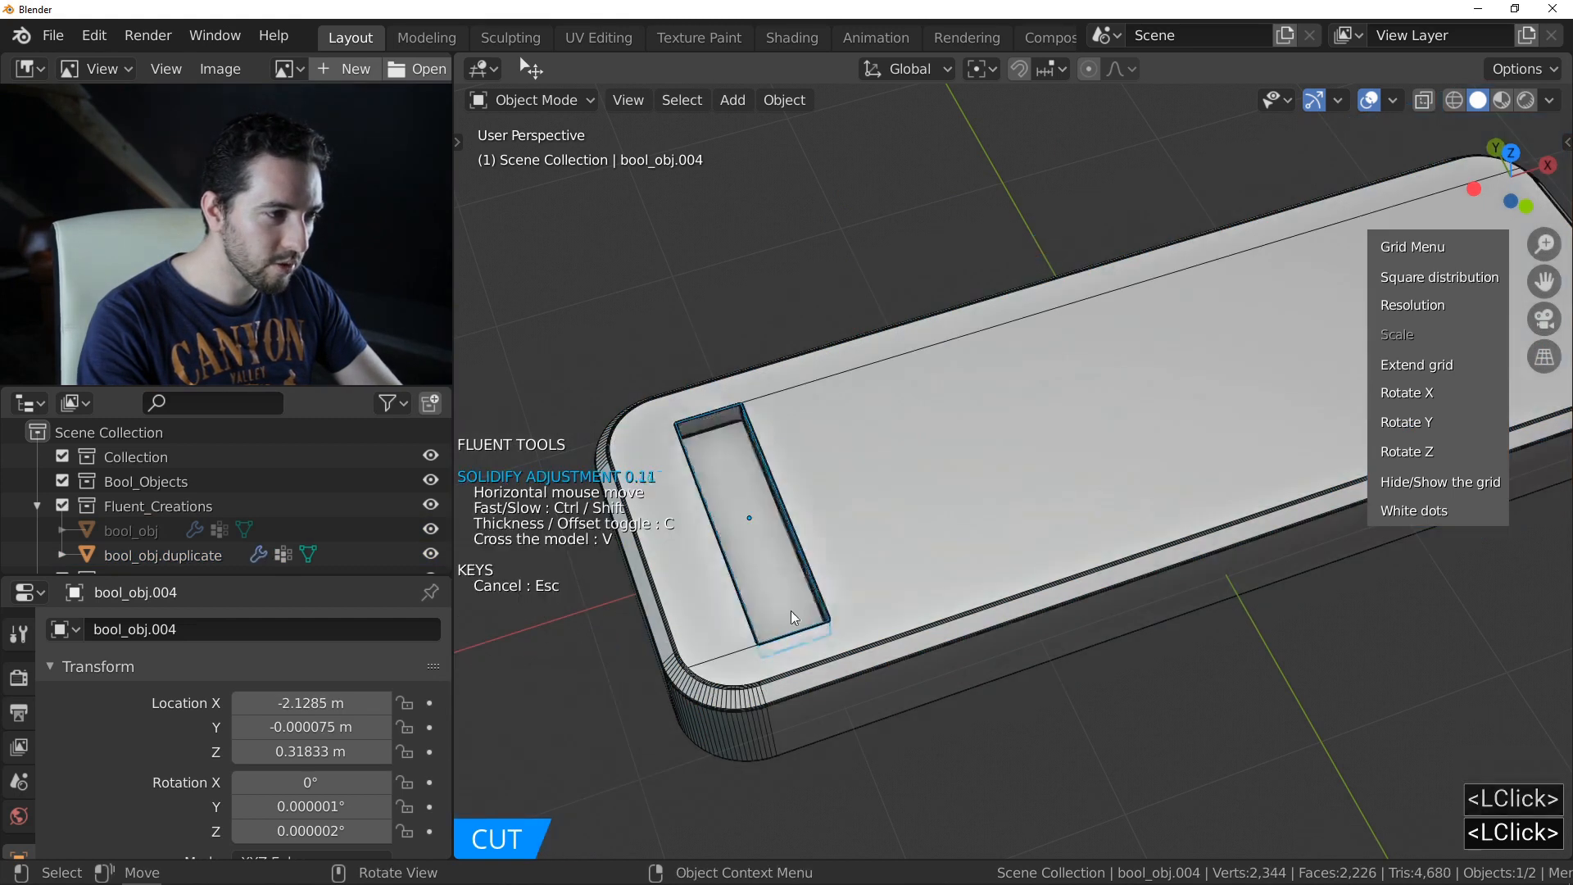
- Set the depth of the narrow slot, round its corners and finish the cut
click(777, 594)
drag(764, 499, 852, 416)
click(739, 498)
right_click(735, 491)
- Select the slot's boolean object and fill it with a patterned mesh using the Fluent Grid tool
middle_drag(730, 485, 760, 439)
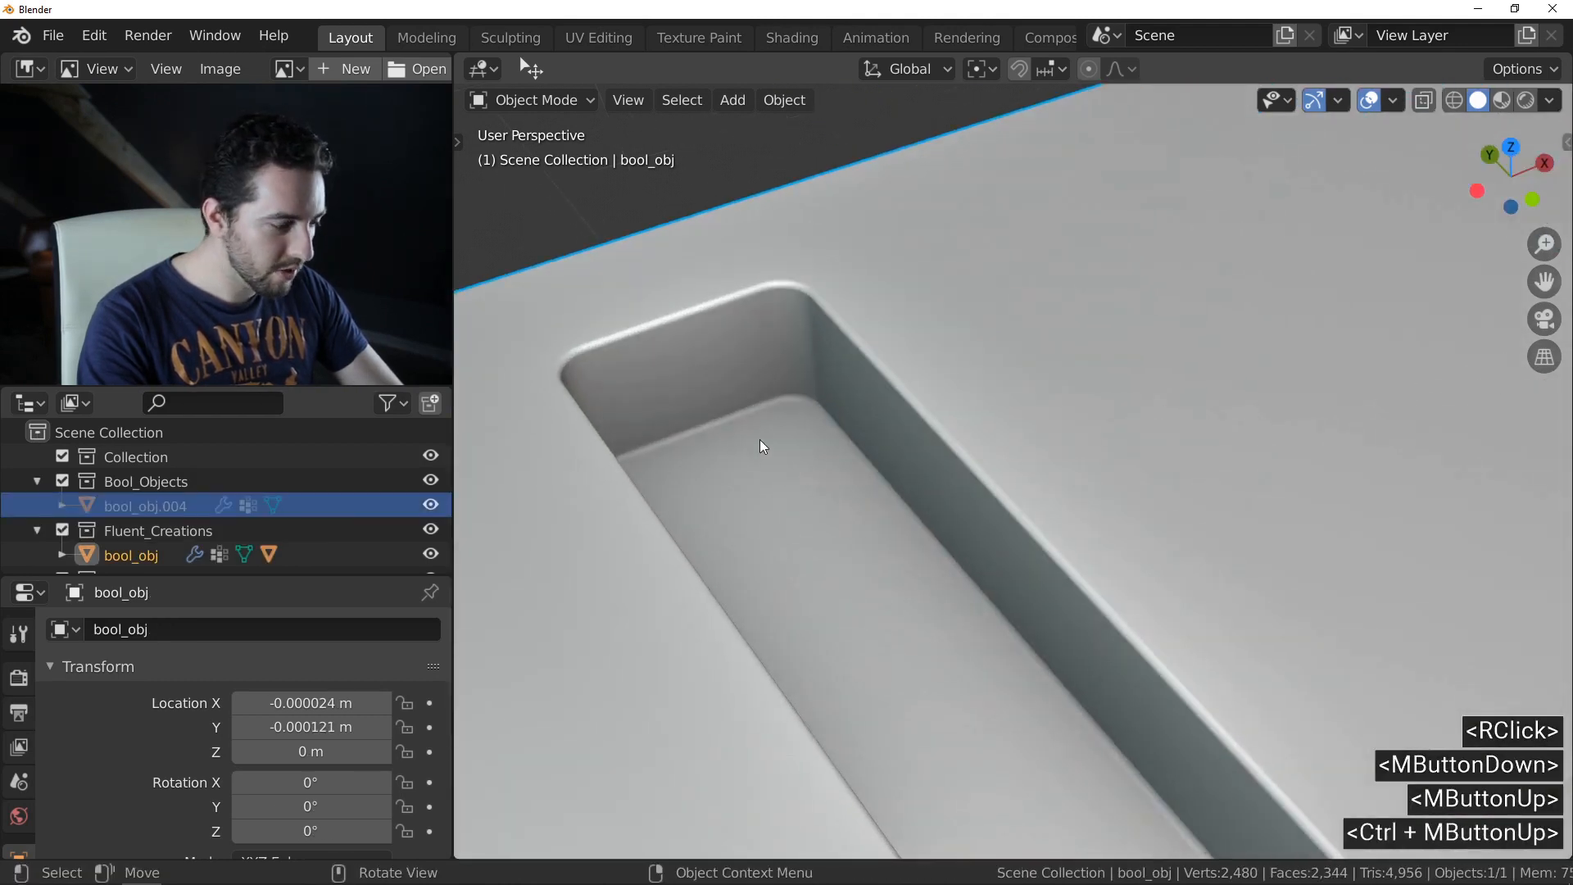
click(783, 342)
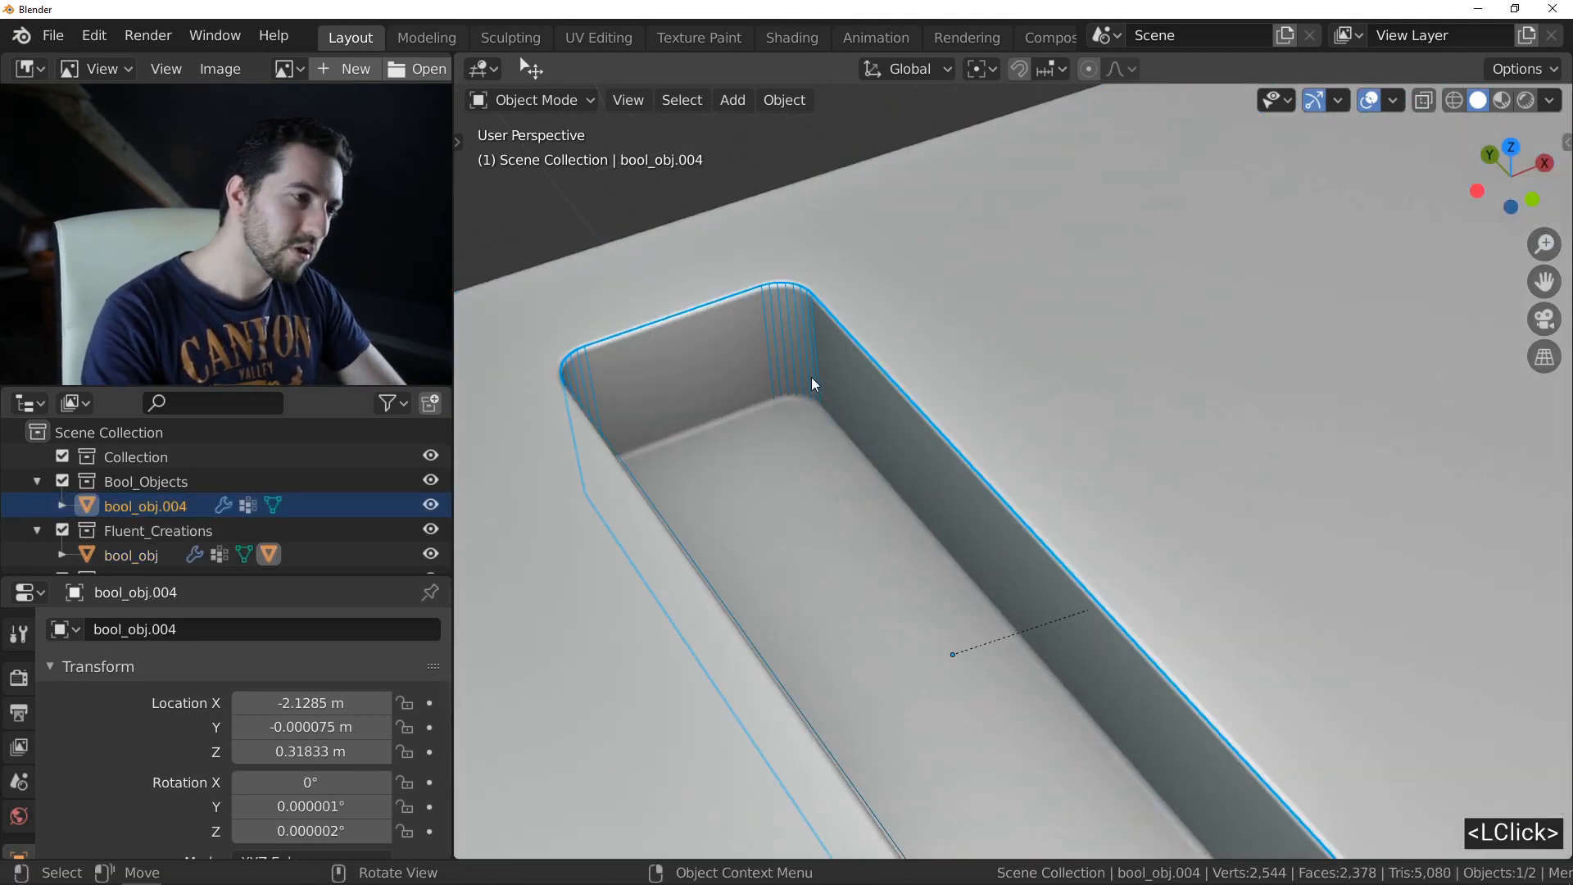
key(f)
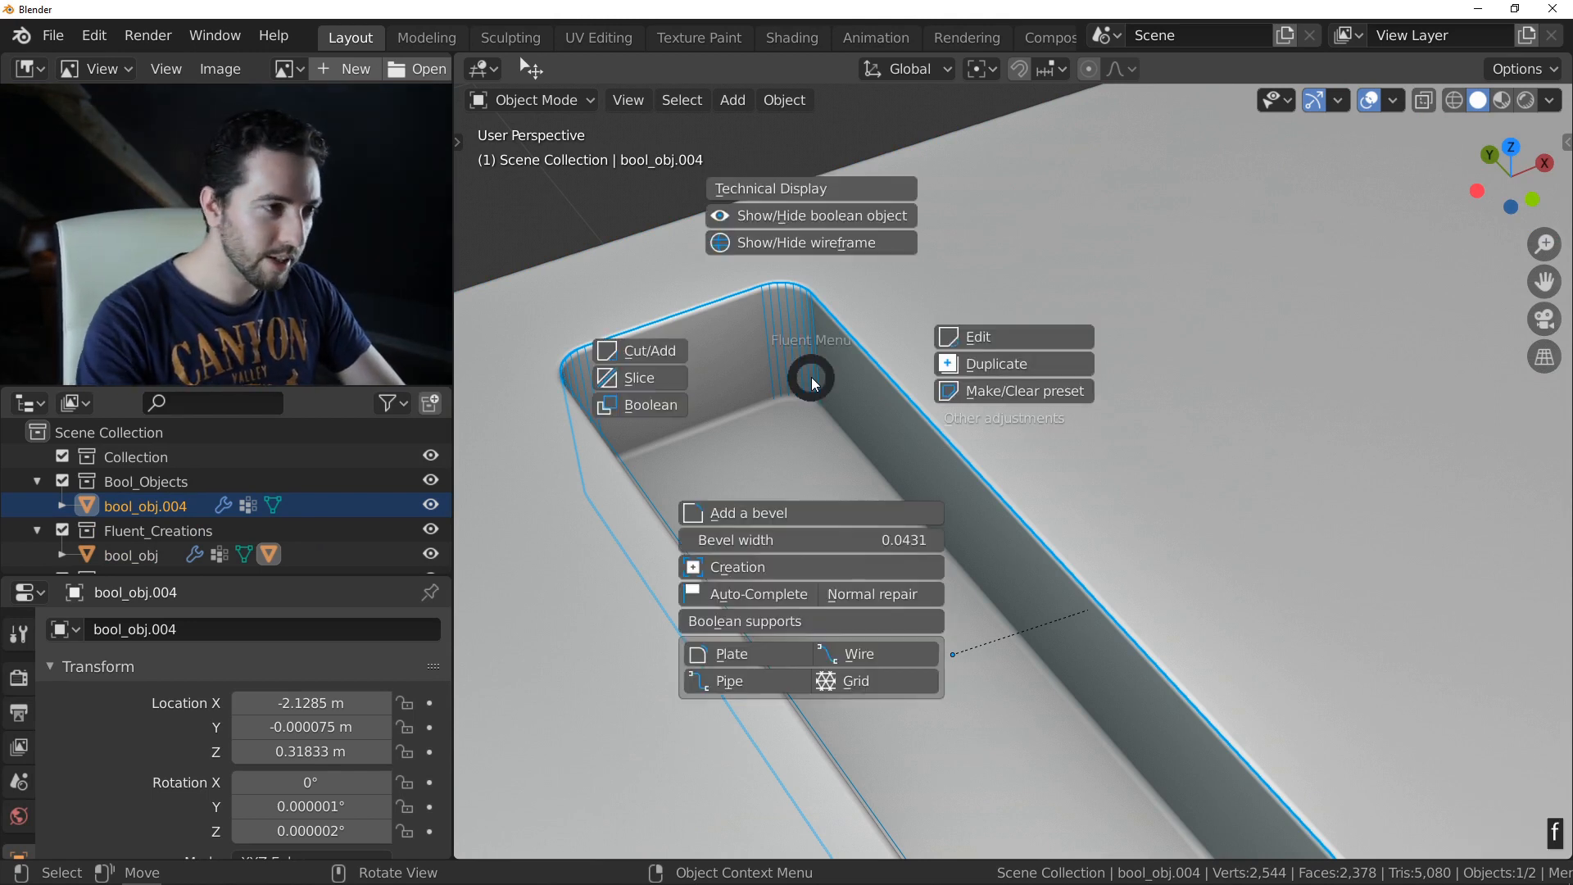
click(882, 677)
drag(853, 437, 976, 446)
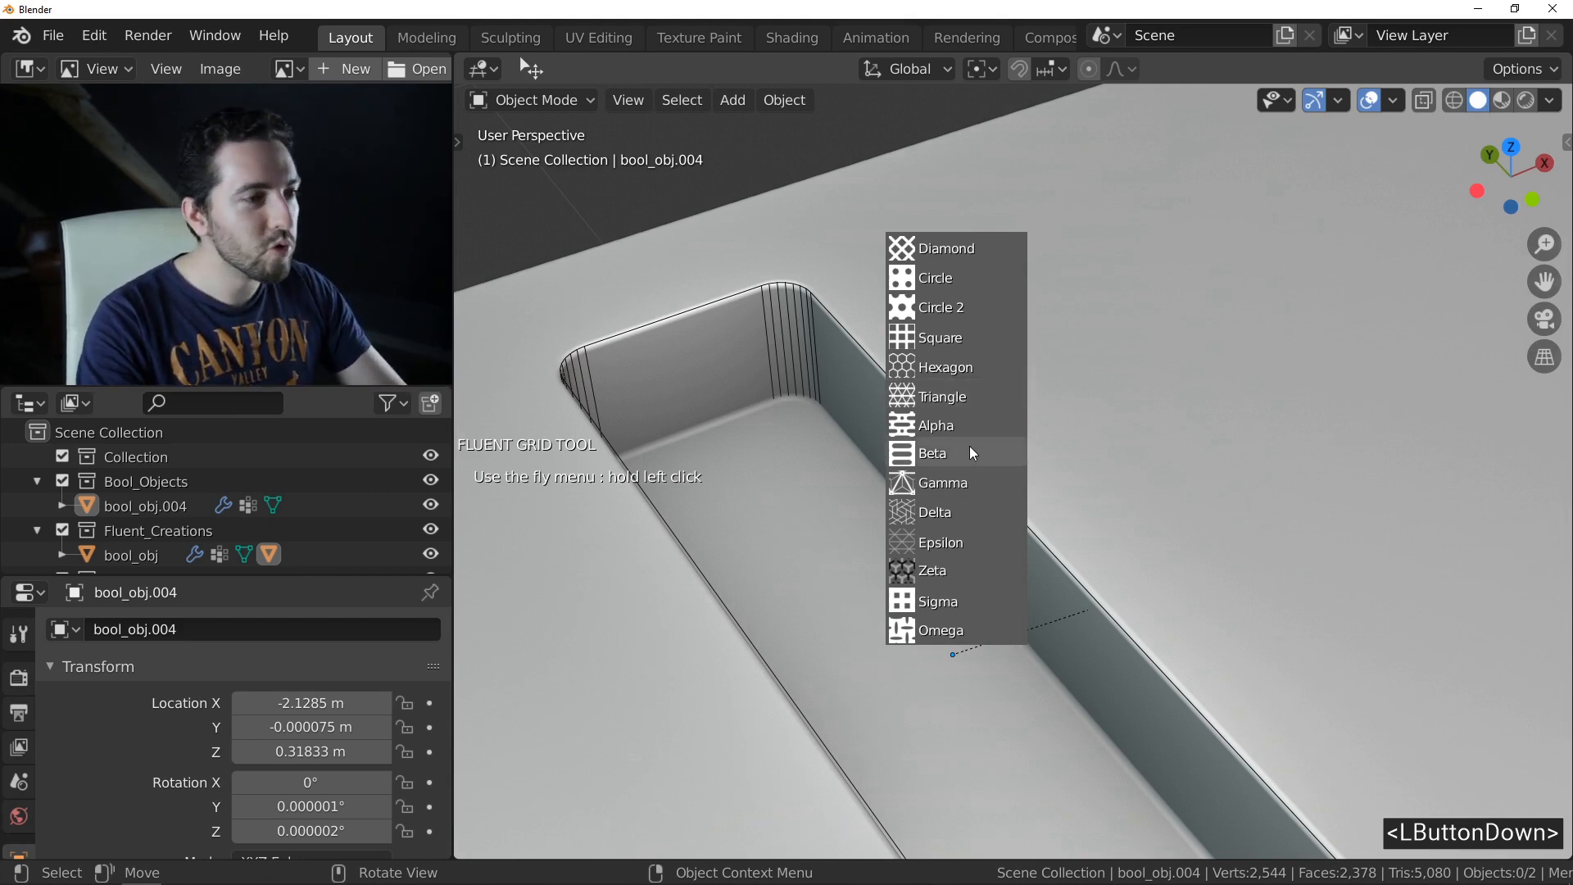
drag(971, 448, 1005, 432)
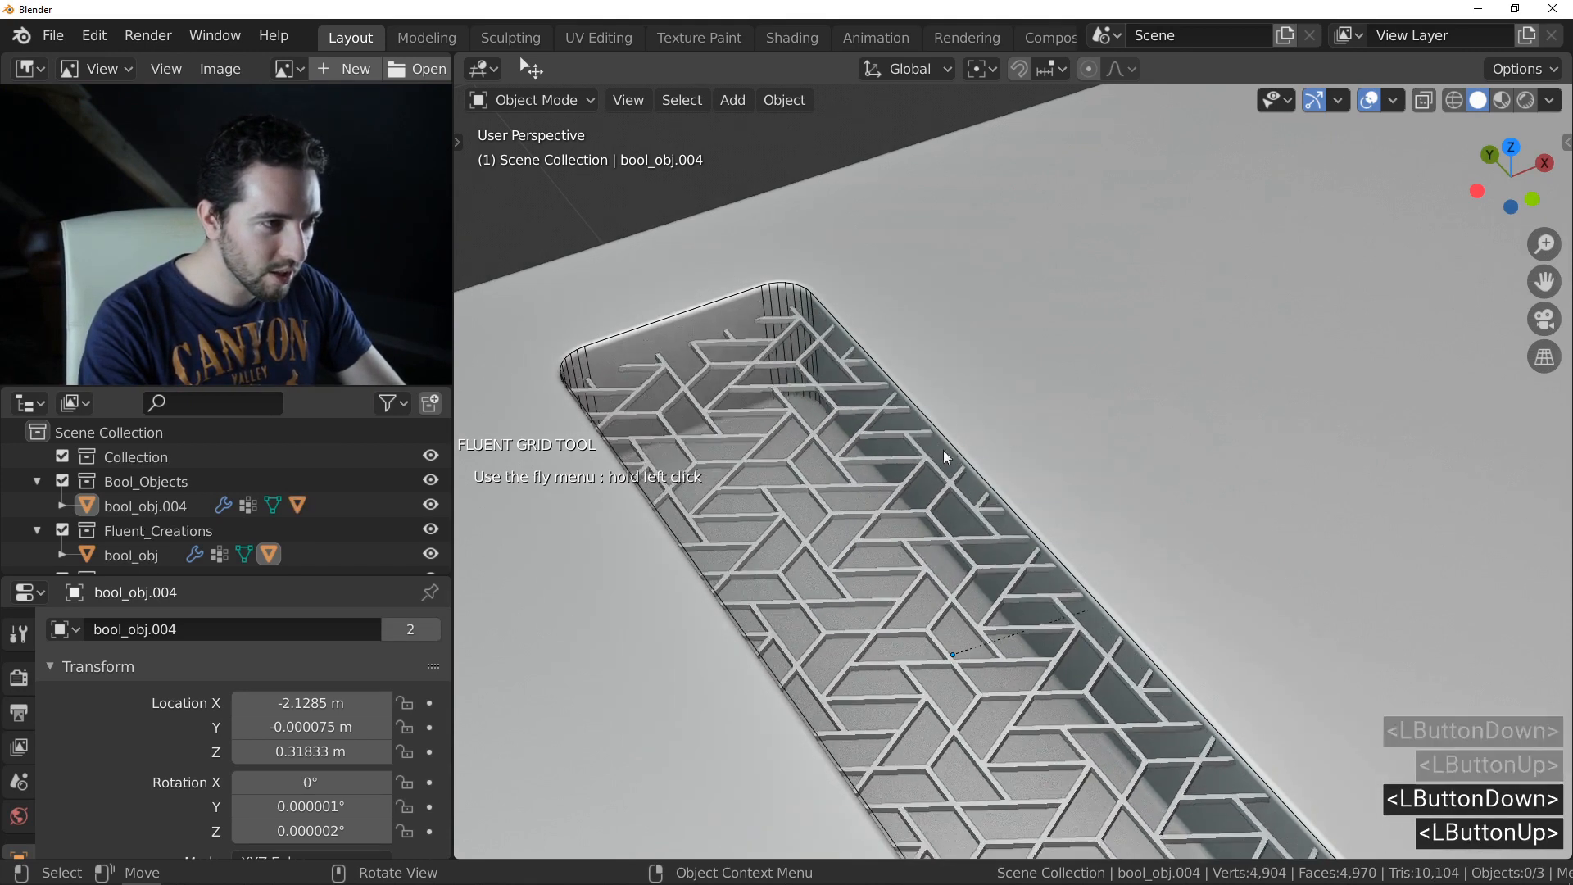
- Increase the grid's repetitions until the pattern fills the first slot, and adjust the thickness of its strands
click(837, 494)
drag(809, 455, 981, 437)
click(813, 485)
ctrl+middle_drag(813, 485, 934, 512)
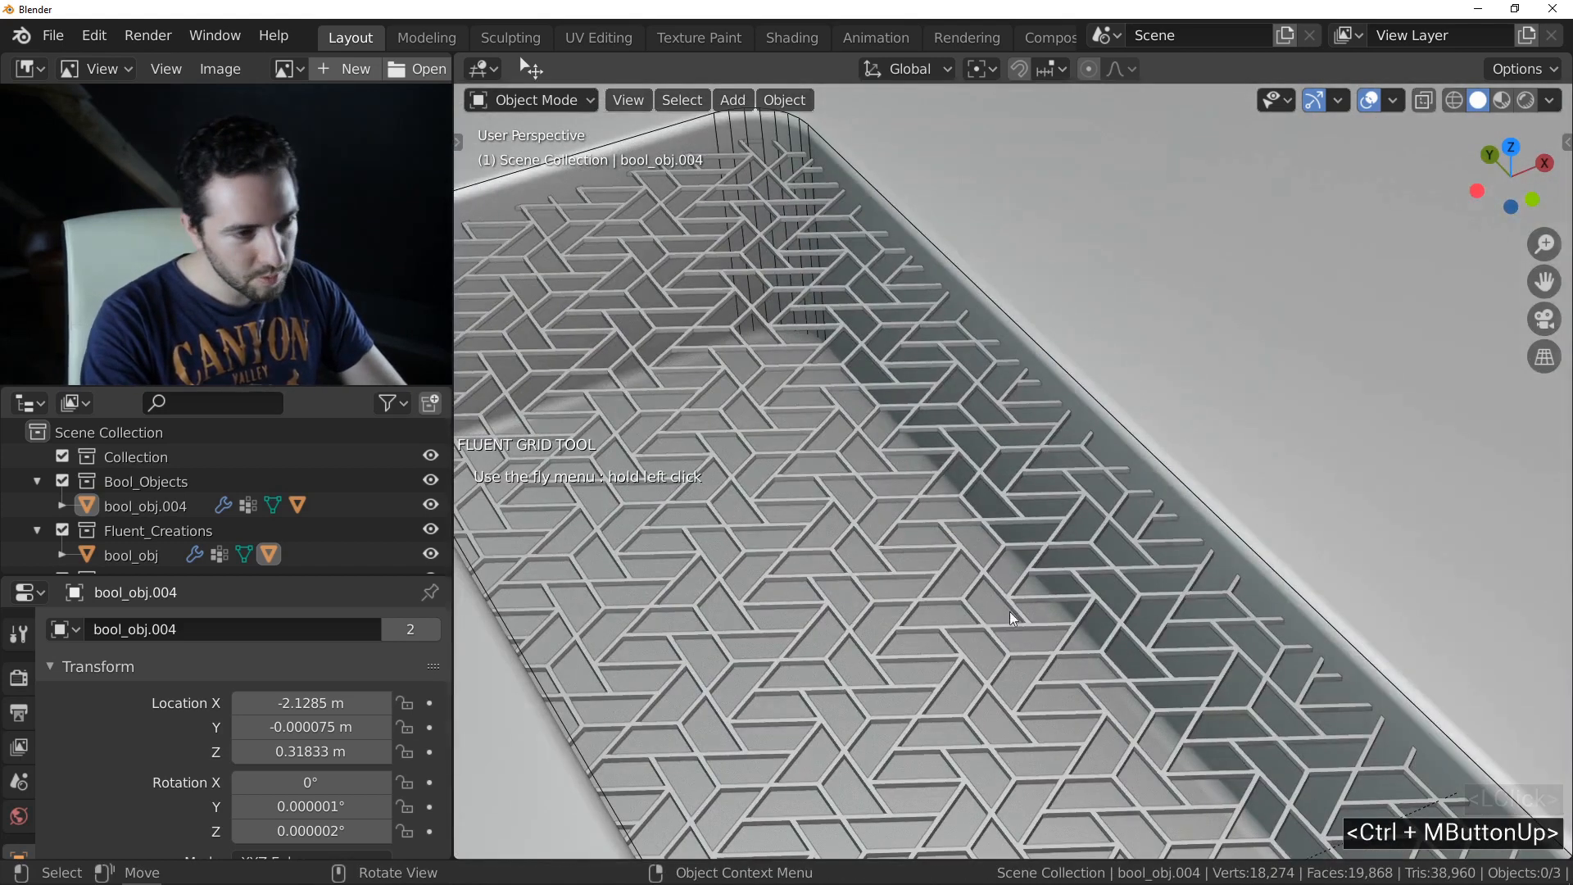
drag(1016, 525, 990, 492)
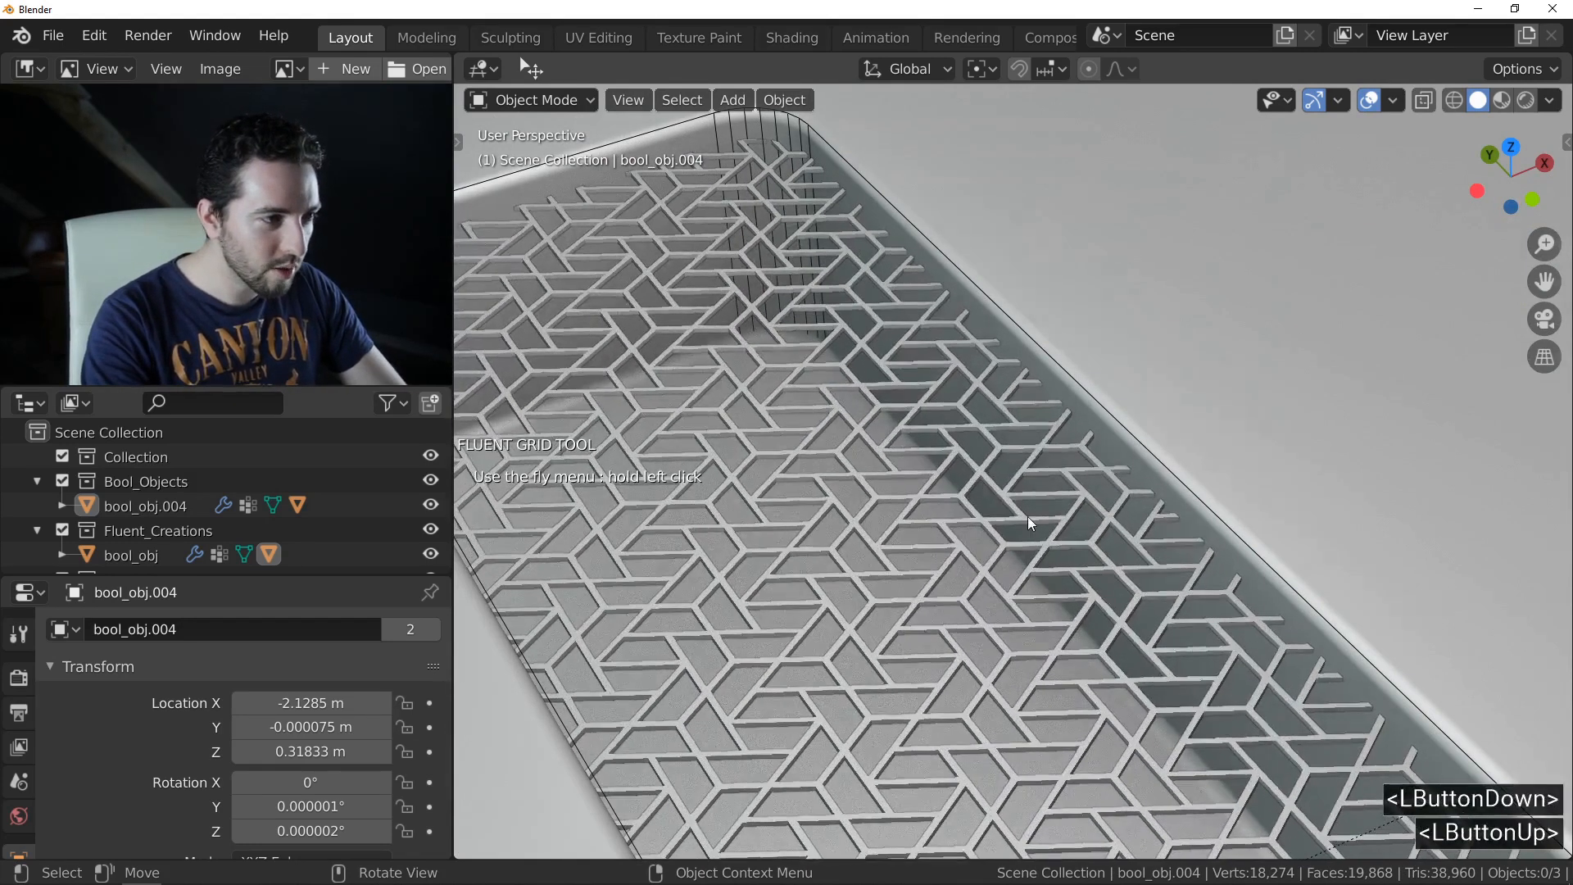
click(1025, 518)
- Adjust the thickness of the grid's strands, sink the mesh slightly into the slot and finish the Grid tool
drag(1025, 520, 1016, 538)
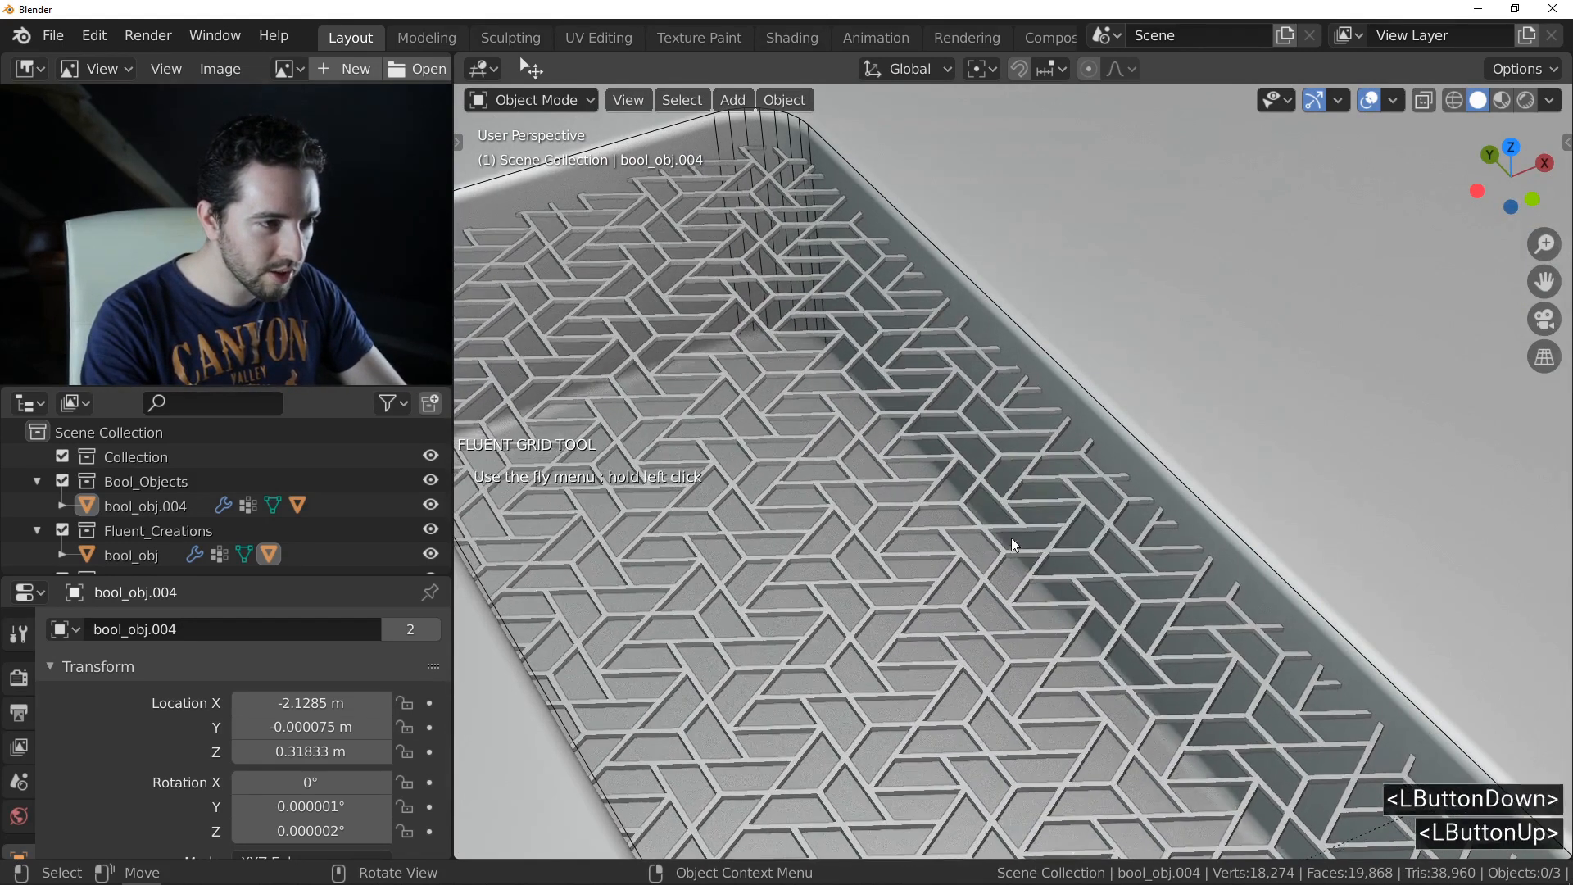
drag(1143, 535, 1134, 582)
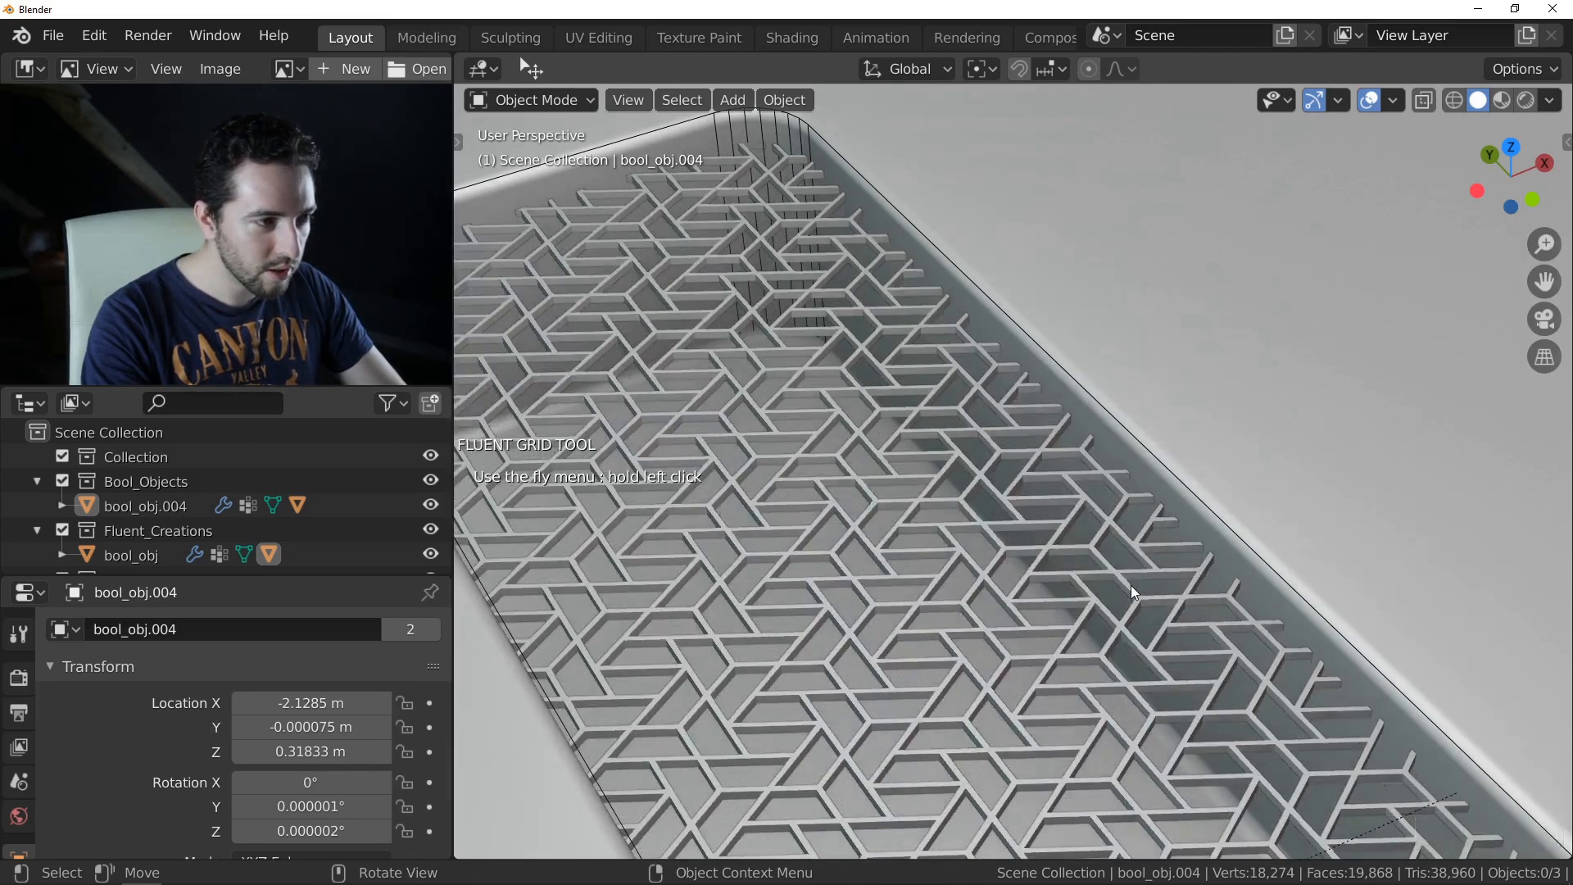
click(1131, 585)
drag(1130, 585, 987, 516)
click(1090, 551)
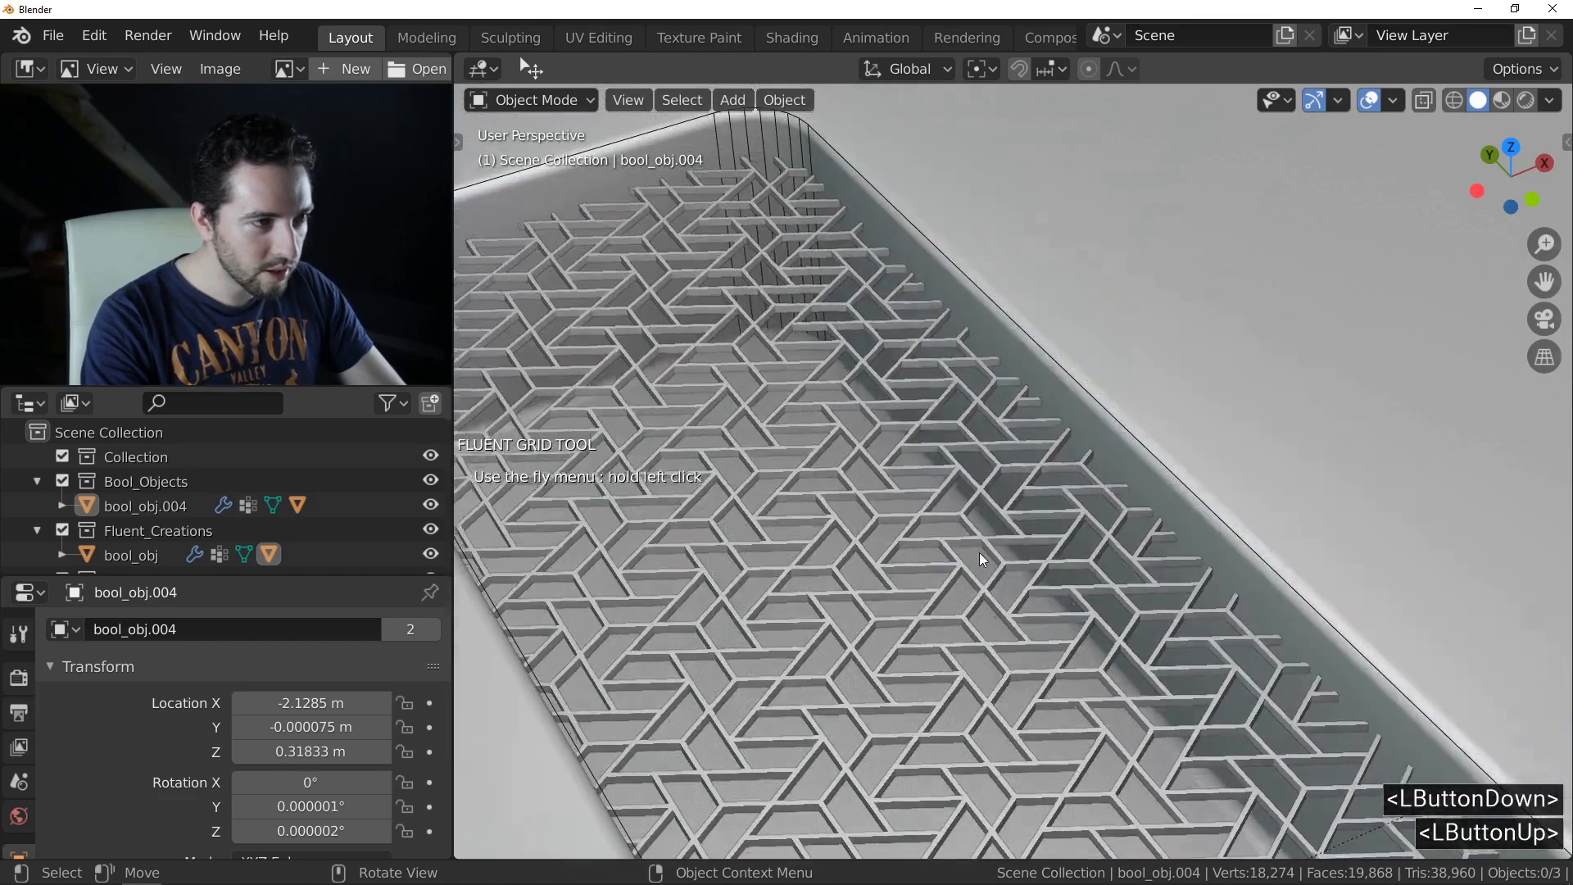
click(979, 553)
drag(980, 553, 1090, 572)
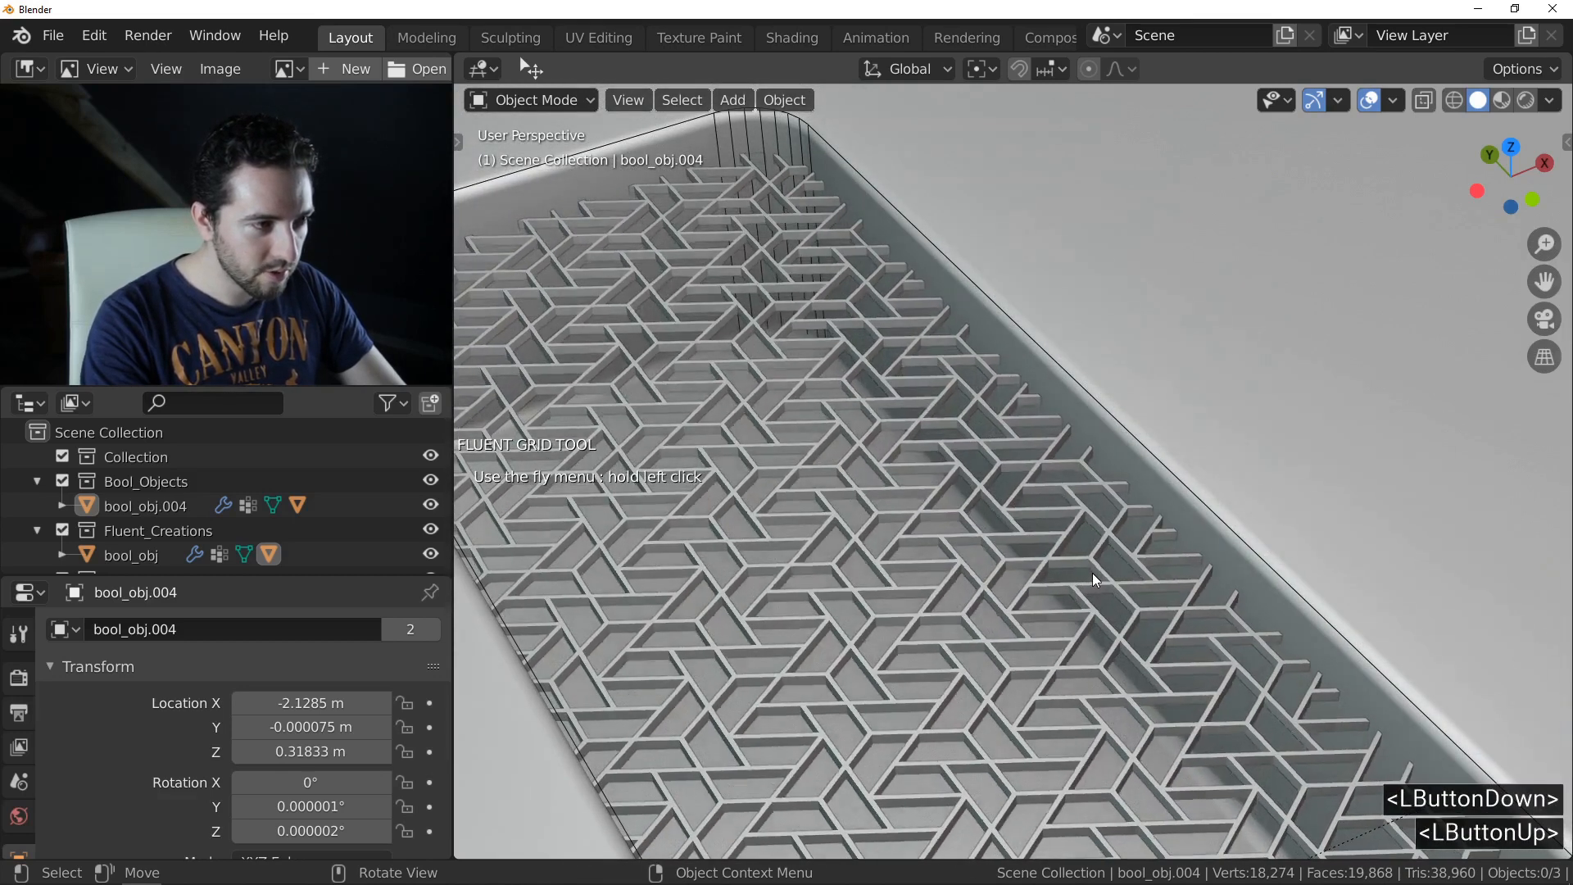
click(1091, 573)
right_click(827, 484)
scroll(819, 480, down, 5)
ctrl+middle_drag(818, 480, 916, 454)
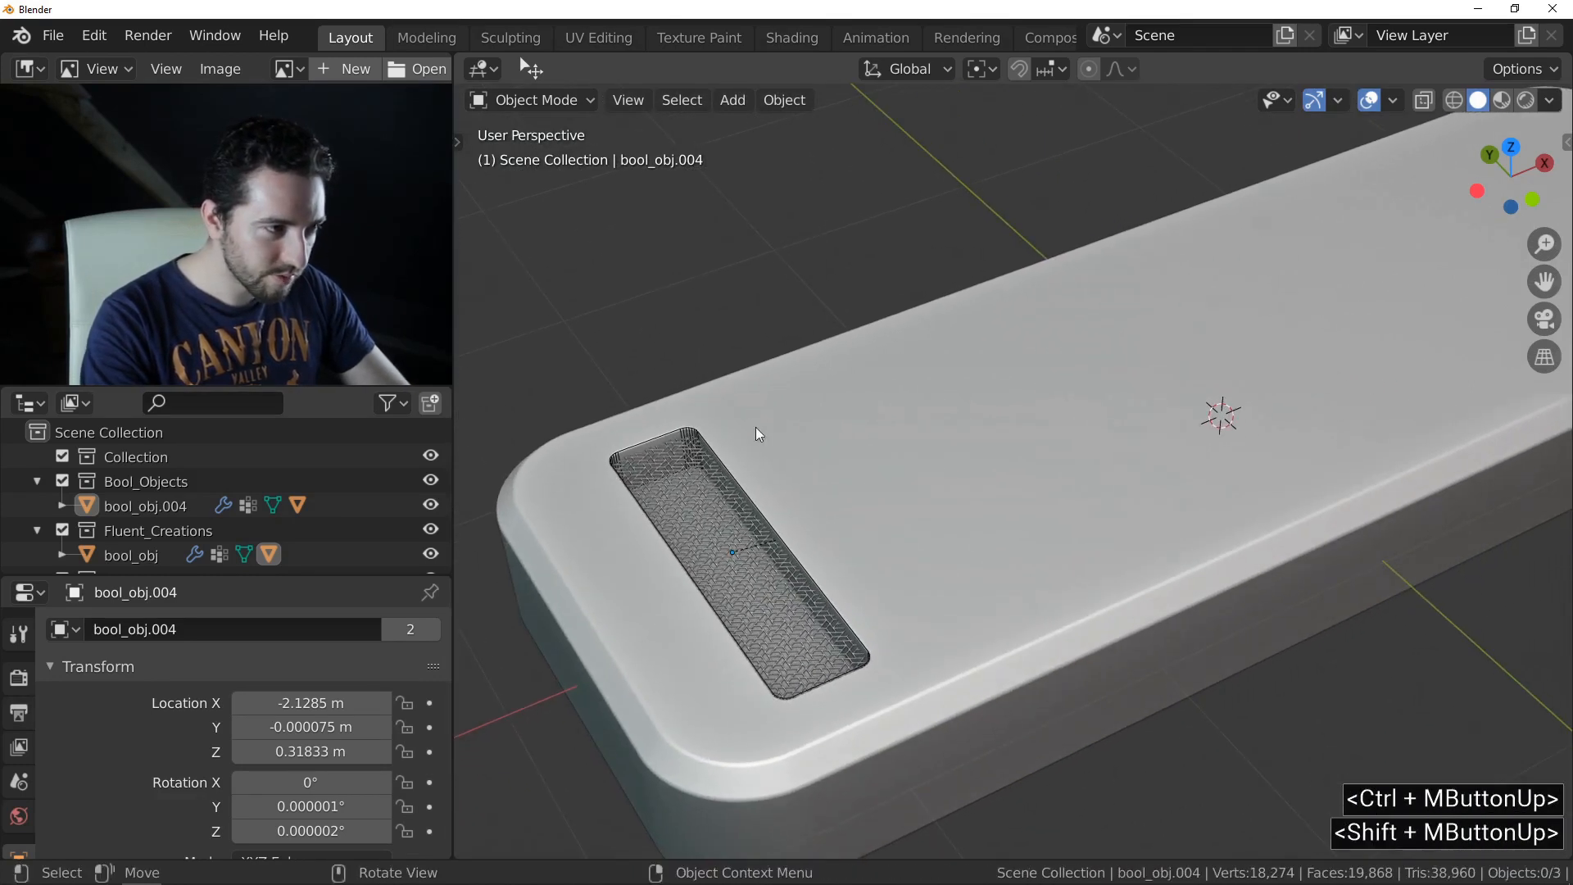
- Duplicate the slot's boolean object about 0.7 m along X and subtract the copy from the long box with a Boolean difference
click(712, 432)
key(shift+d)
key(x)
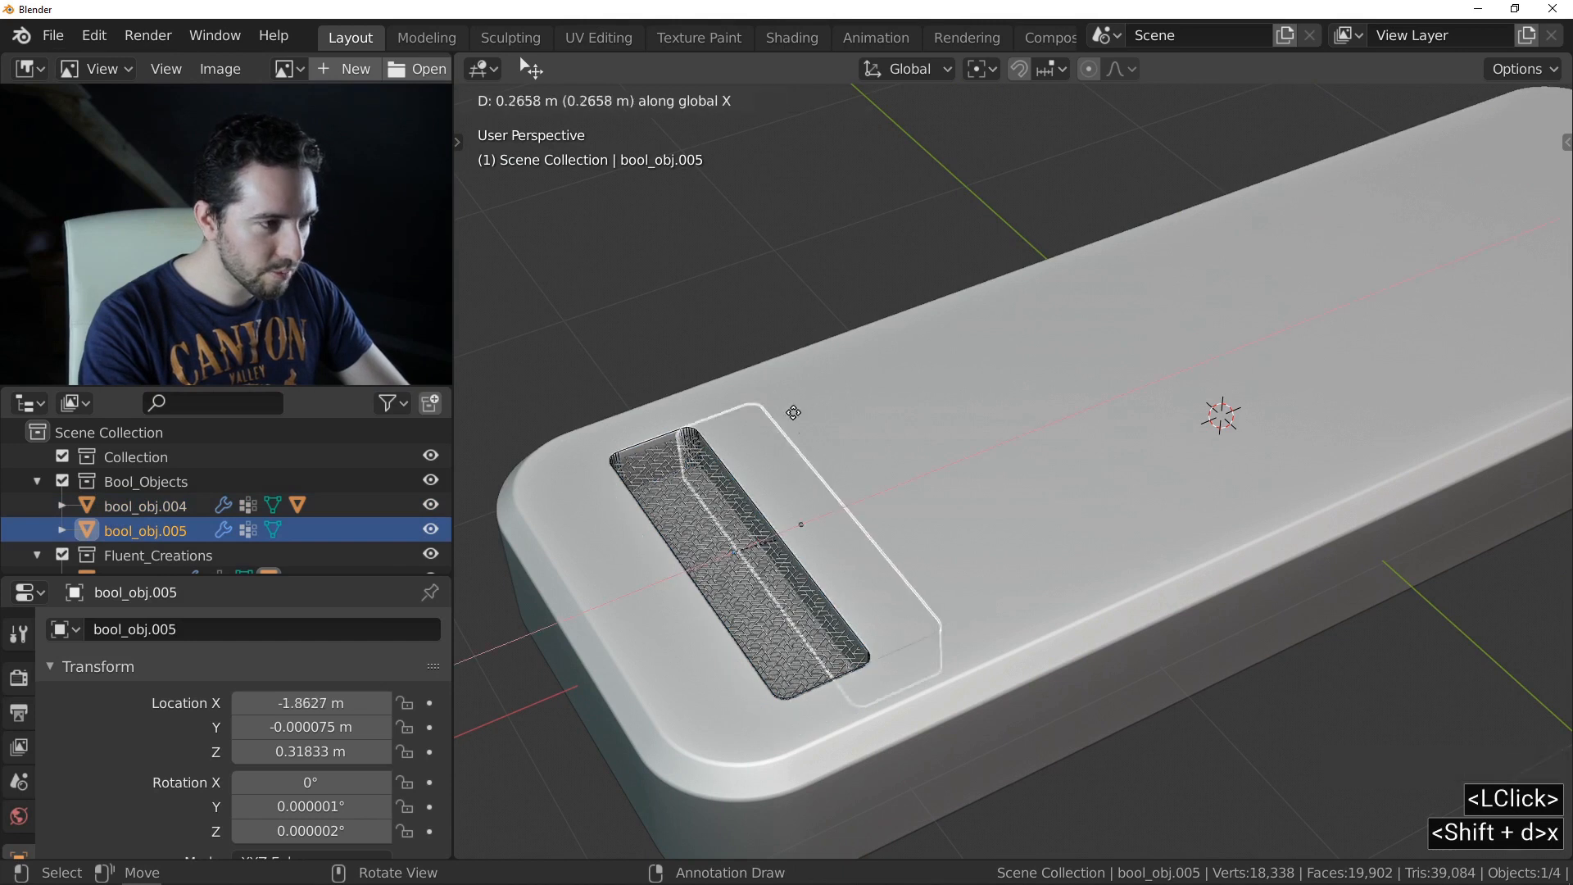
click(951, 382)
key(f)
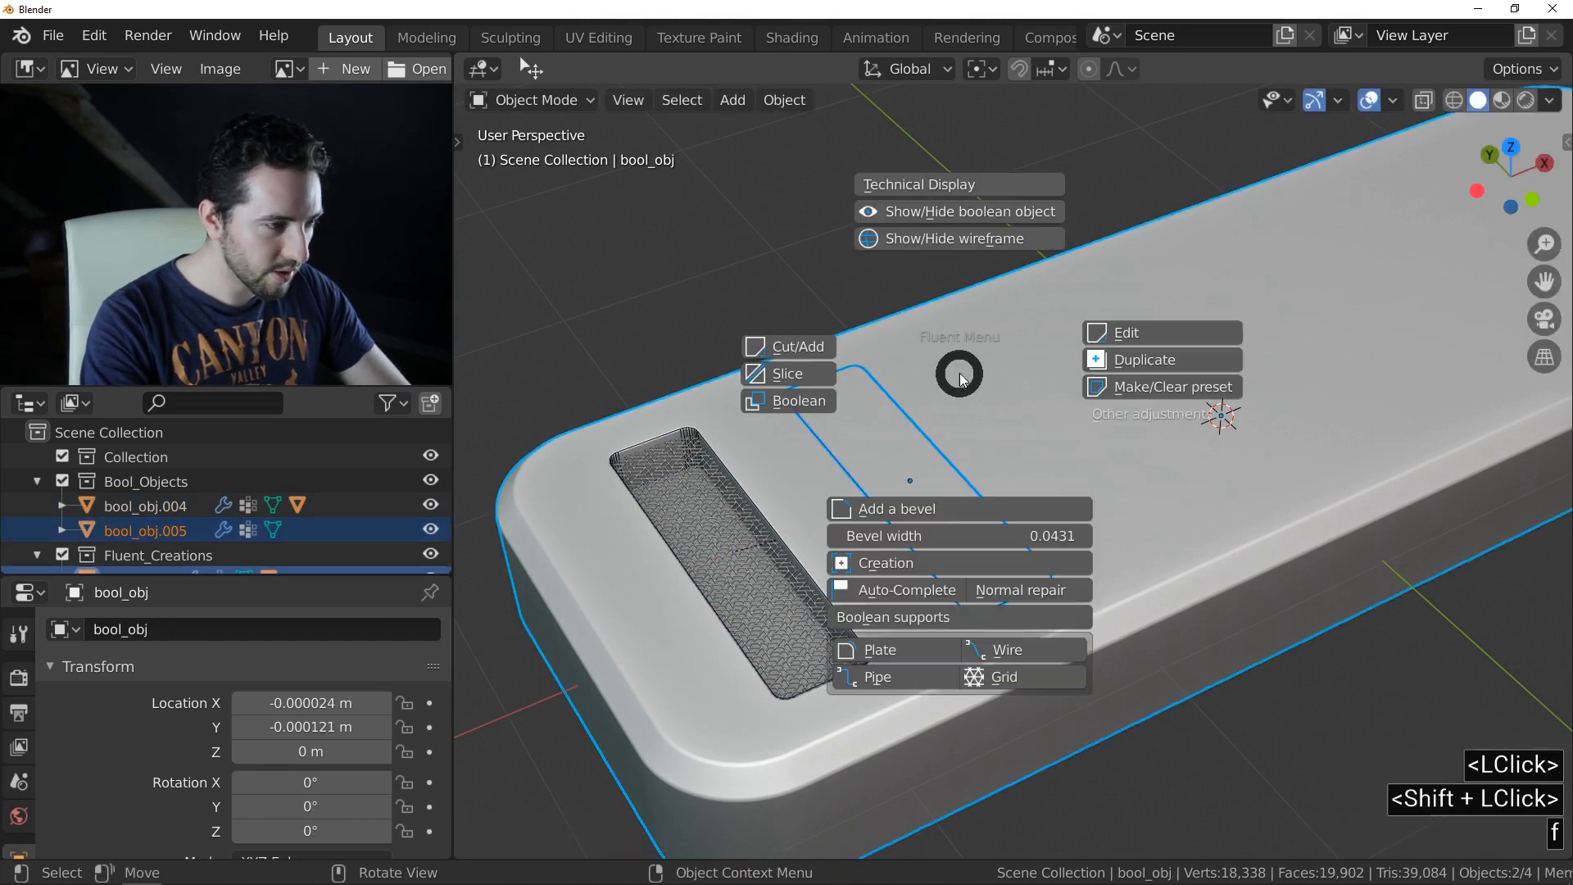
click(815, 398)
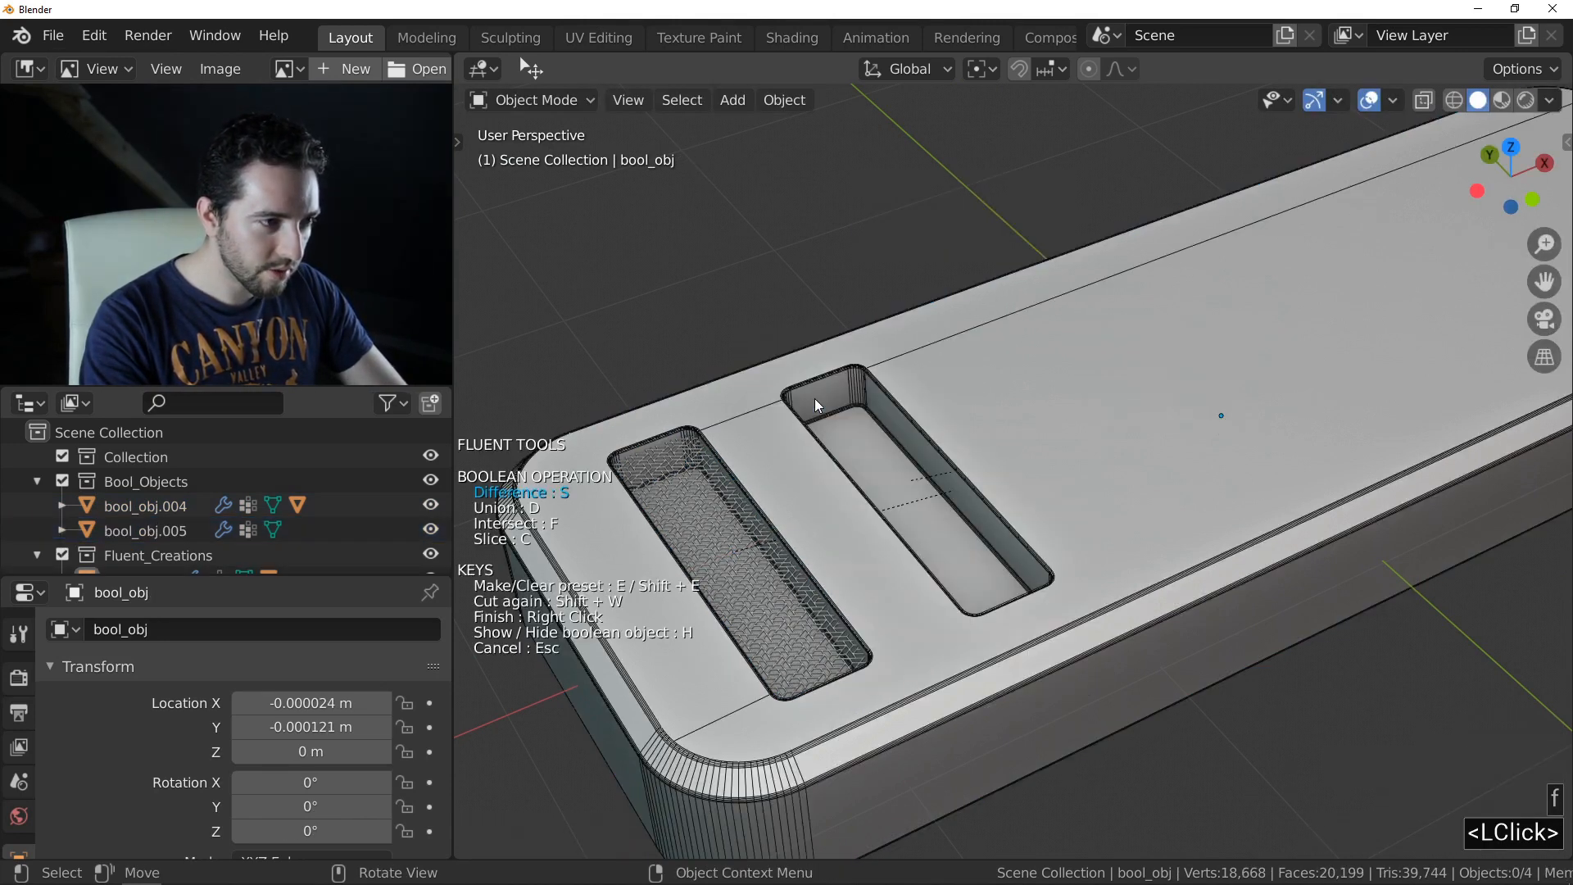
right_click(814, 398)
- Select the second slot's boolean object and fill it with the Zeta pattern of the Fluent Grid tool
scroll(823, 396, up, 3)
click(862, 382)
key(f)
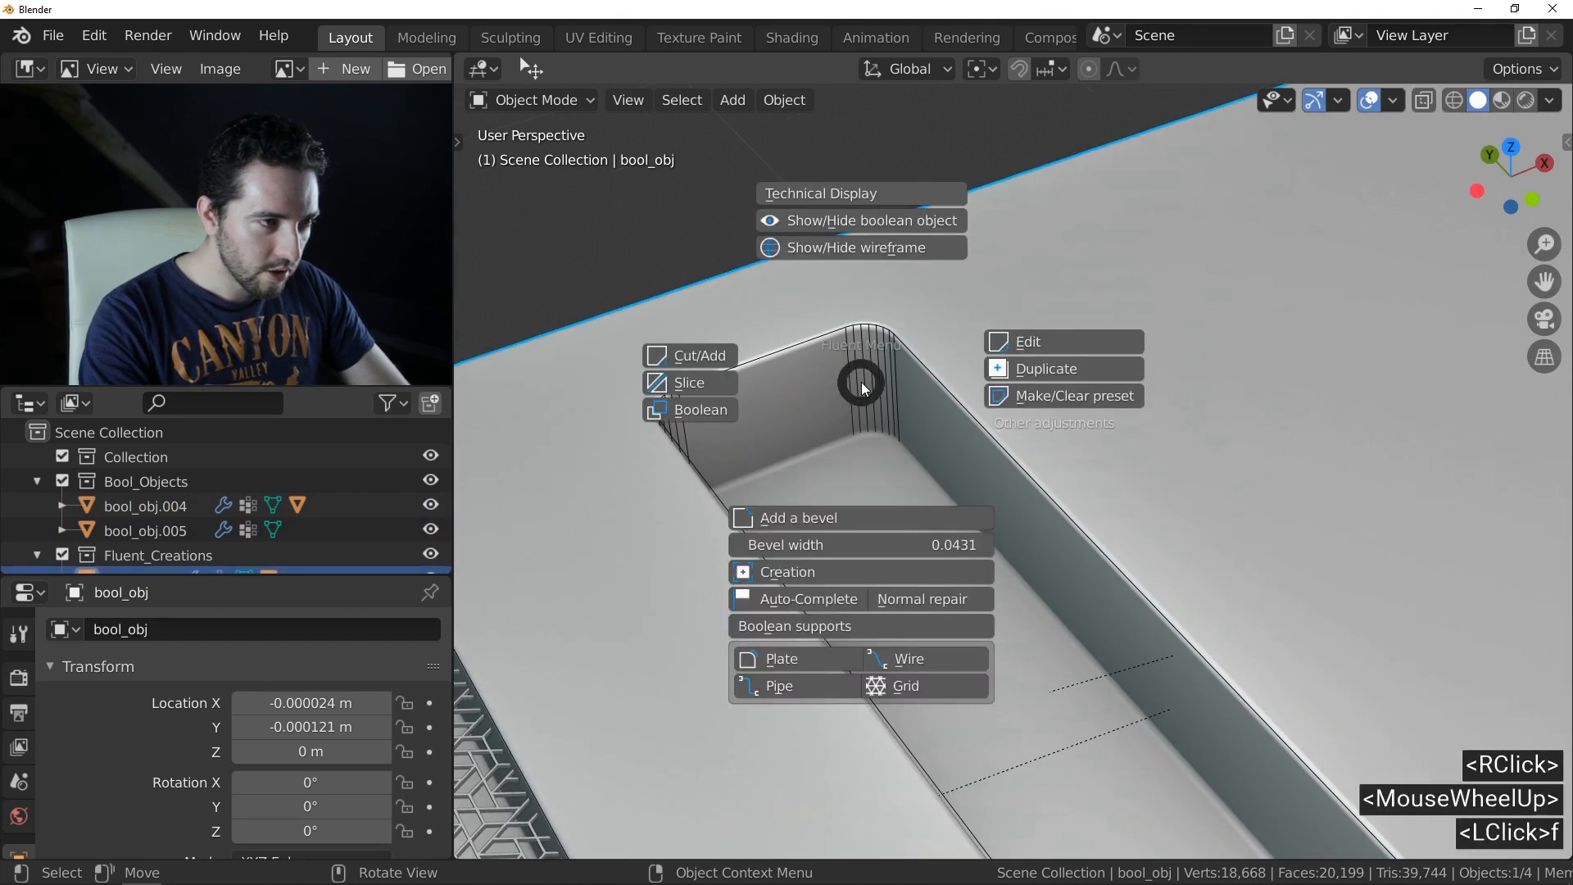
double_click(869, 376)
key(f)
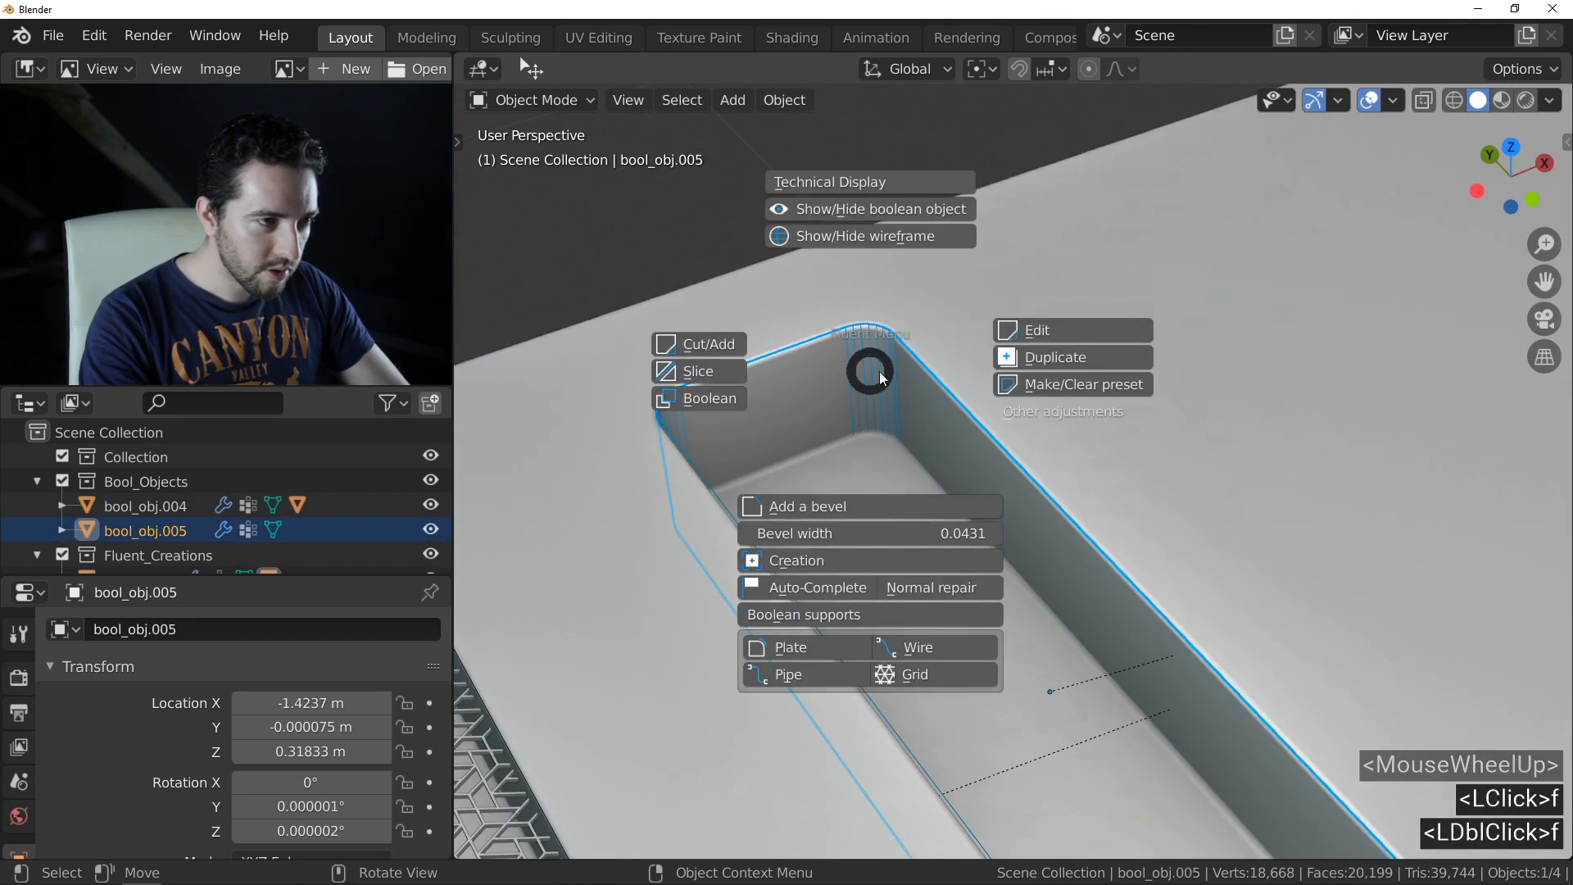
click(947, 672)
drag(832, 444, 902, 565)
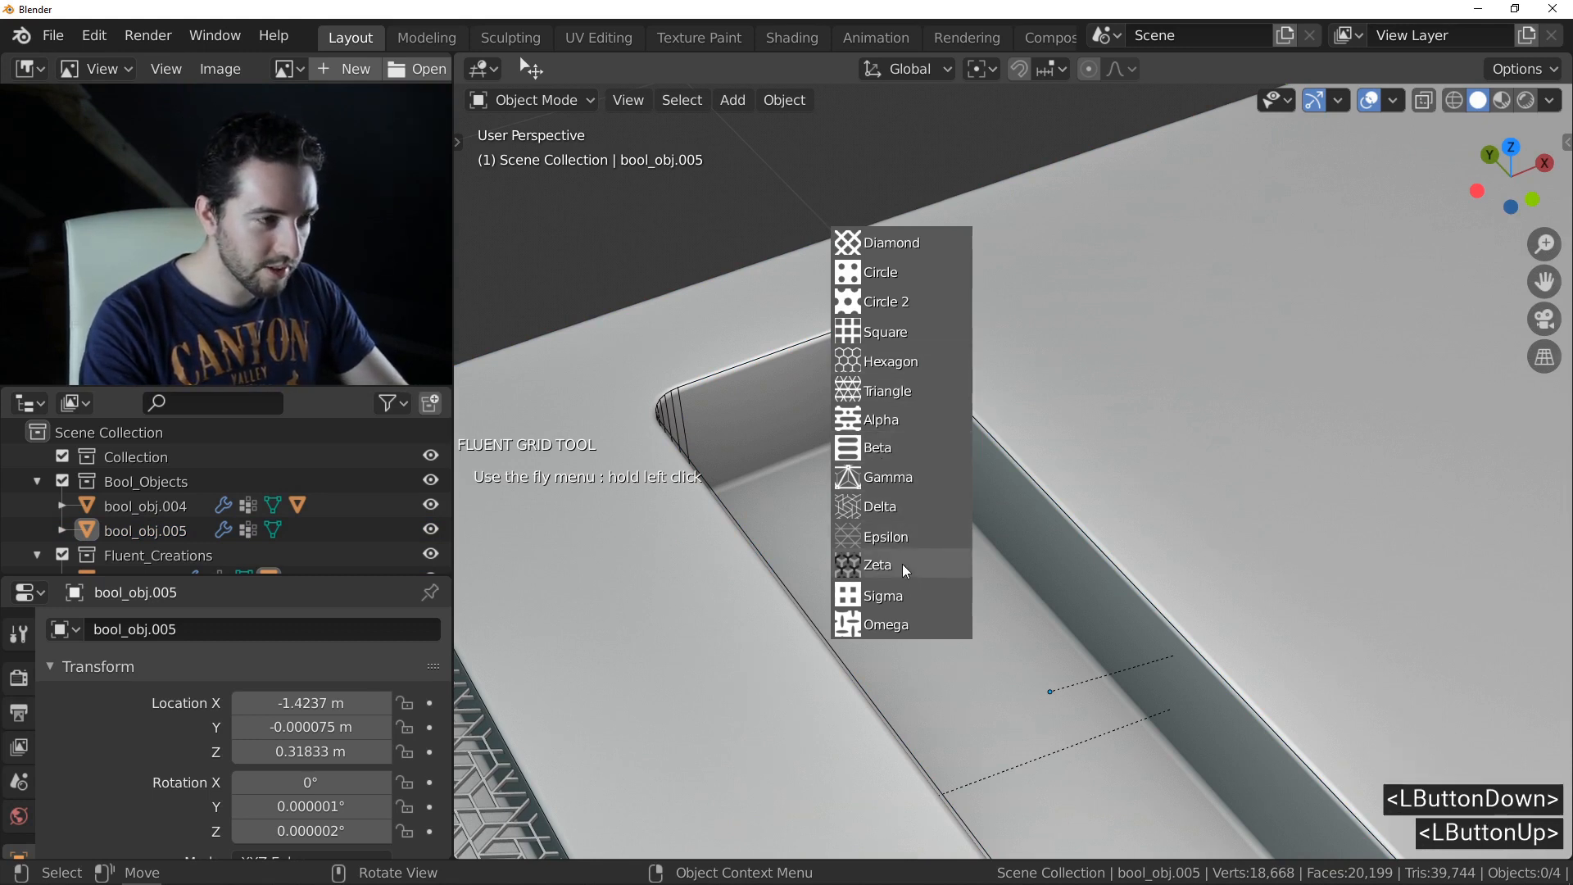
- Increase the Zeta pattern's repetitions until the mesh covers the whole second slot
middle_drag(897, 514, 913, 564)
shift+middle_drag(913, 563, 934, 487)
drag(971, 470, 972, 470)
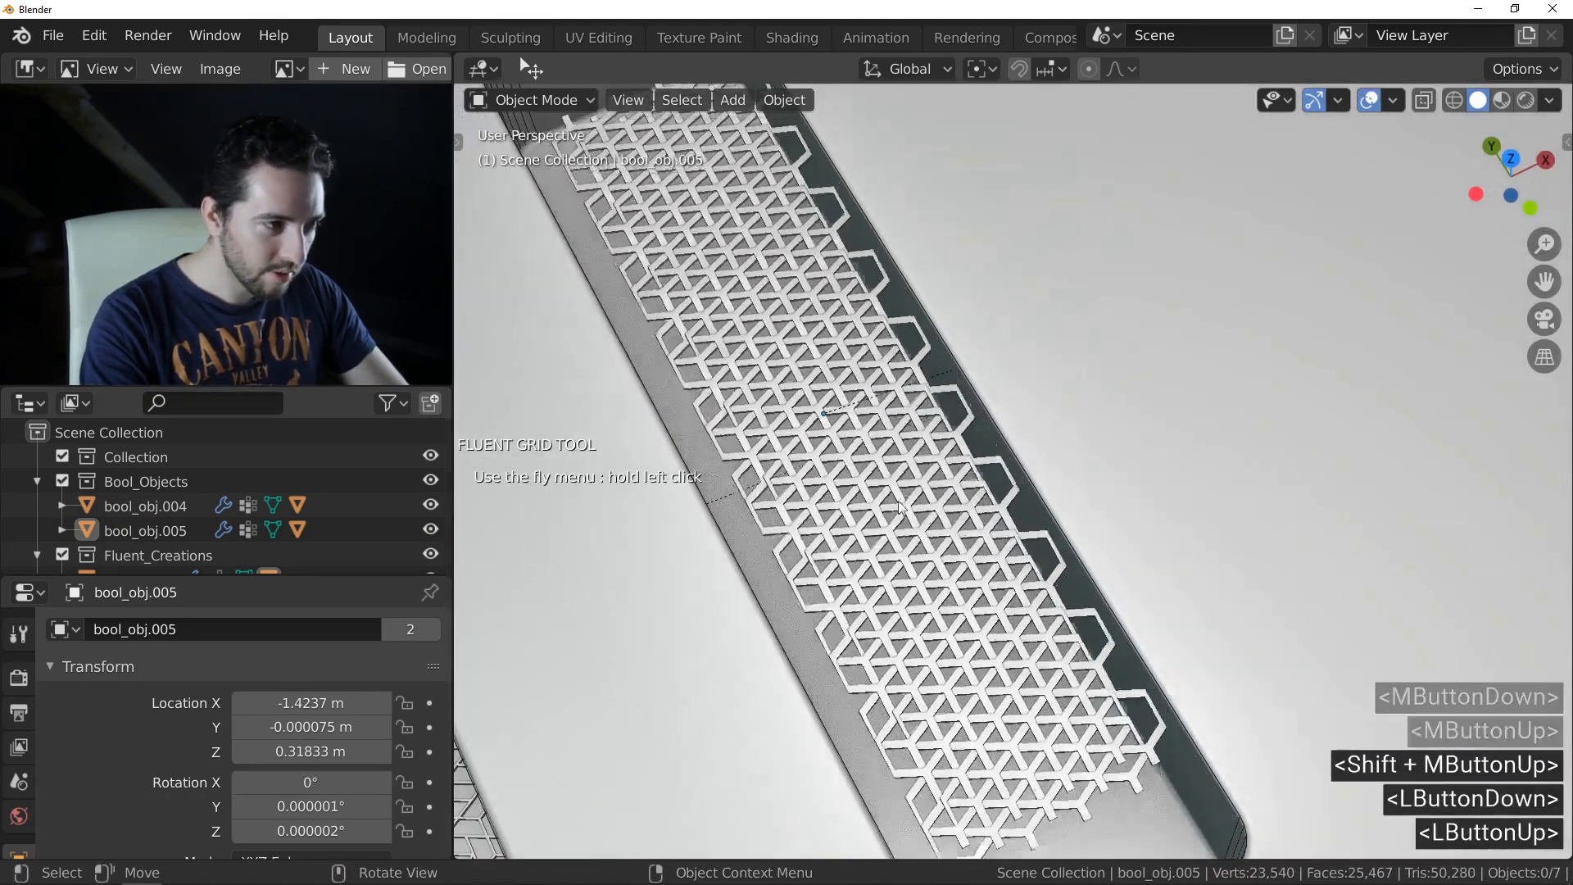
click(869, 490)
middle_drag(868, 490, 861, 479)
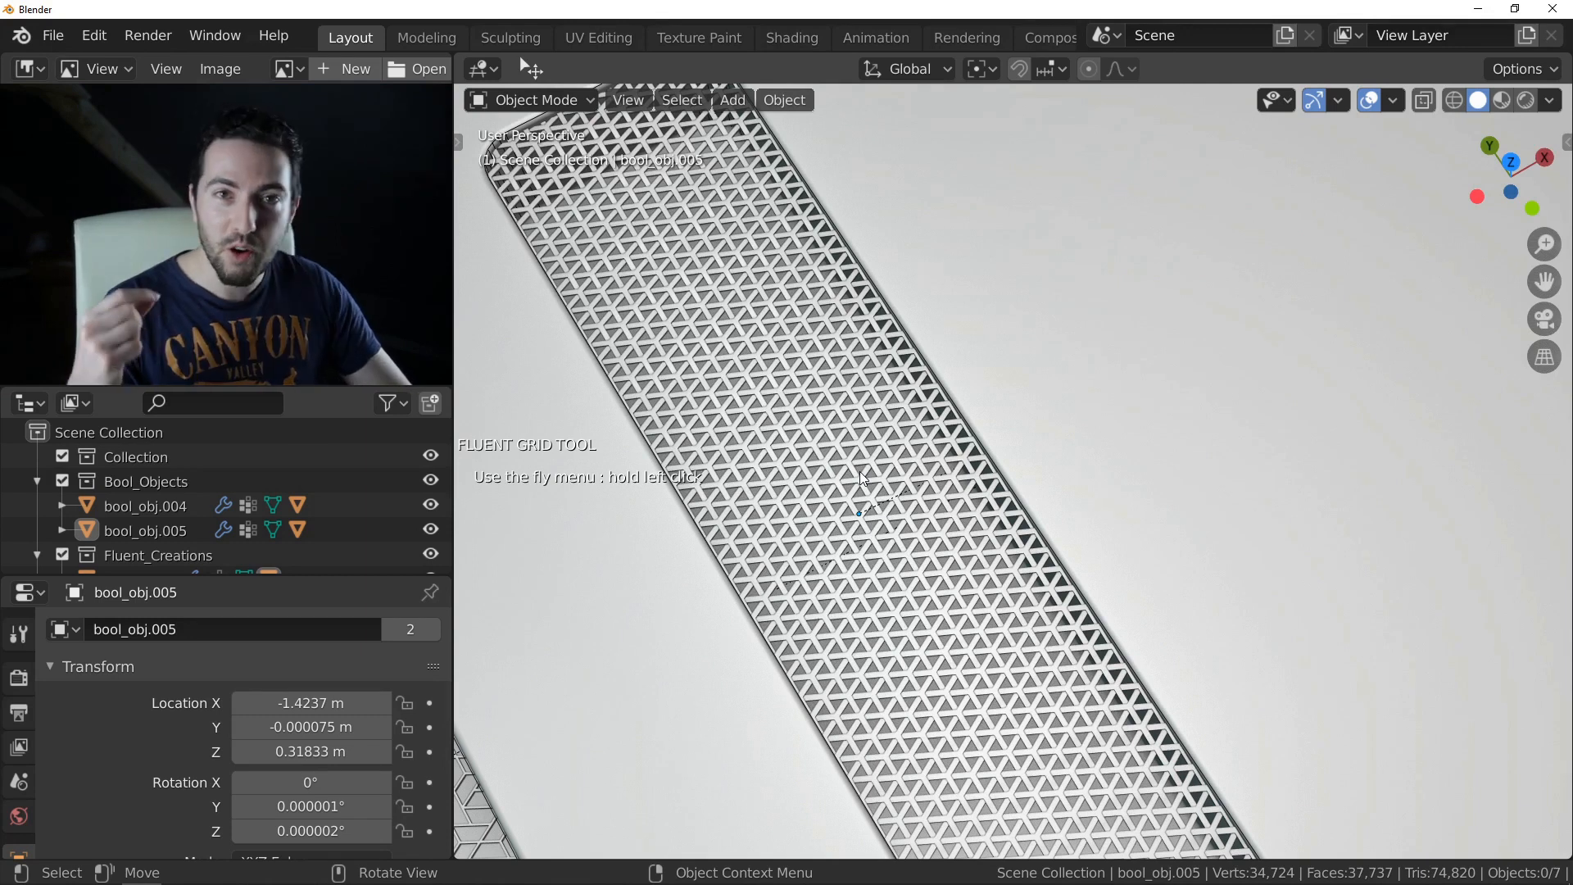
shift+middle_drag(806, 270, 849, 418)
middle_drag(849, 418, 893, 385)
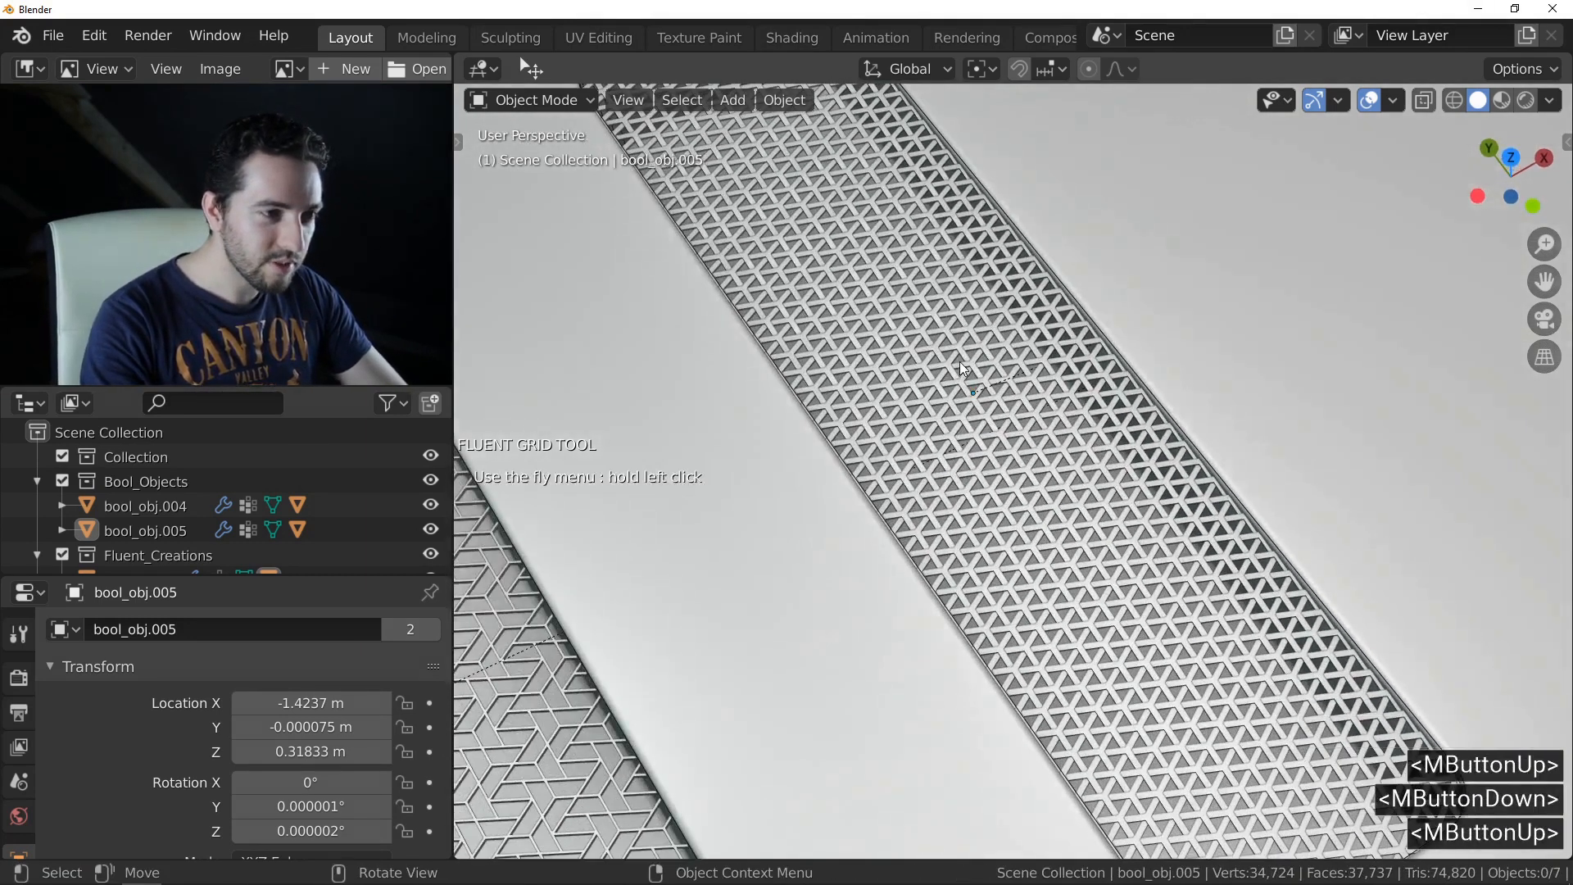
ctrl+middle_drag(924, 399, 931, 378)
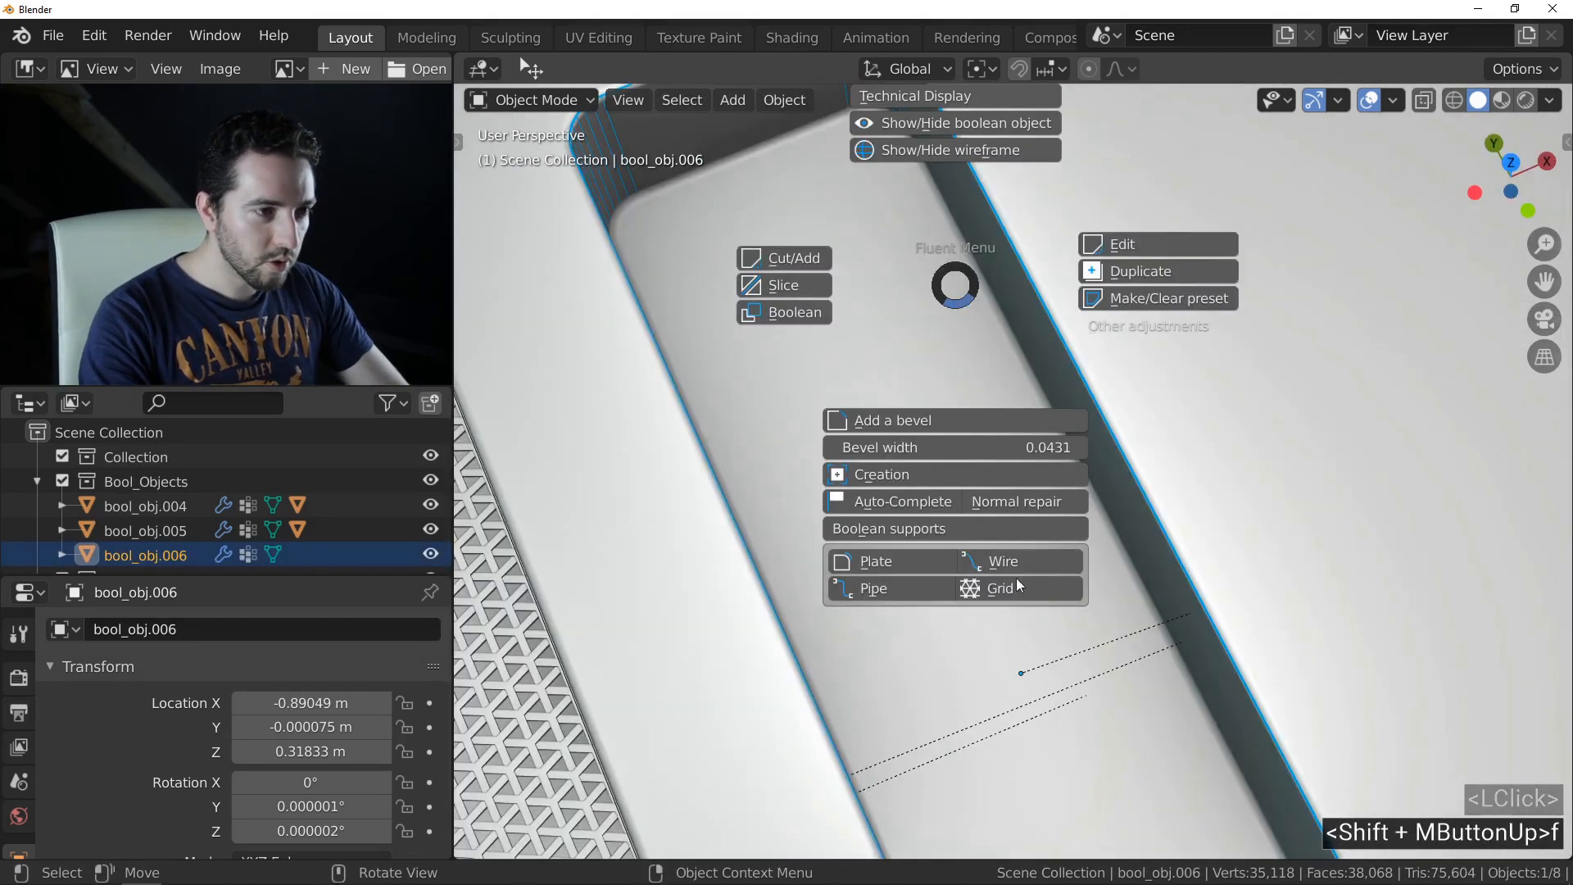
- Fill the third slot's boolean object with the Sigma grid pattern and increase its repetitions to span the slot
click(1019, 585)
drag(979, 493, 1074, 660)
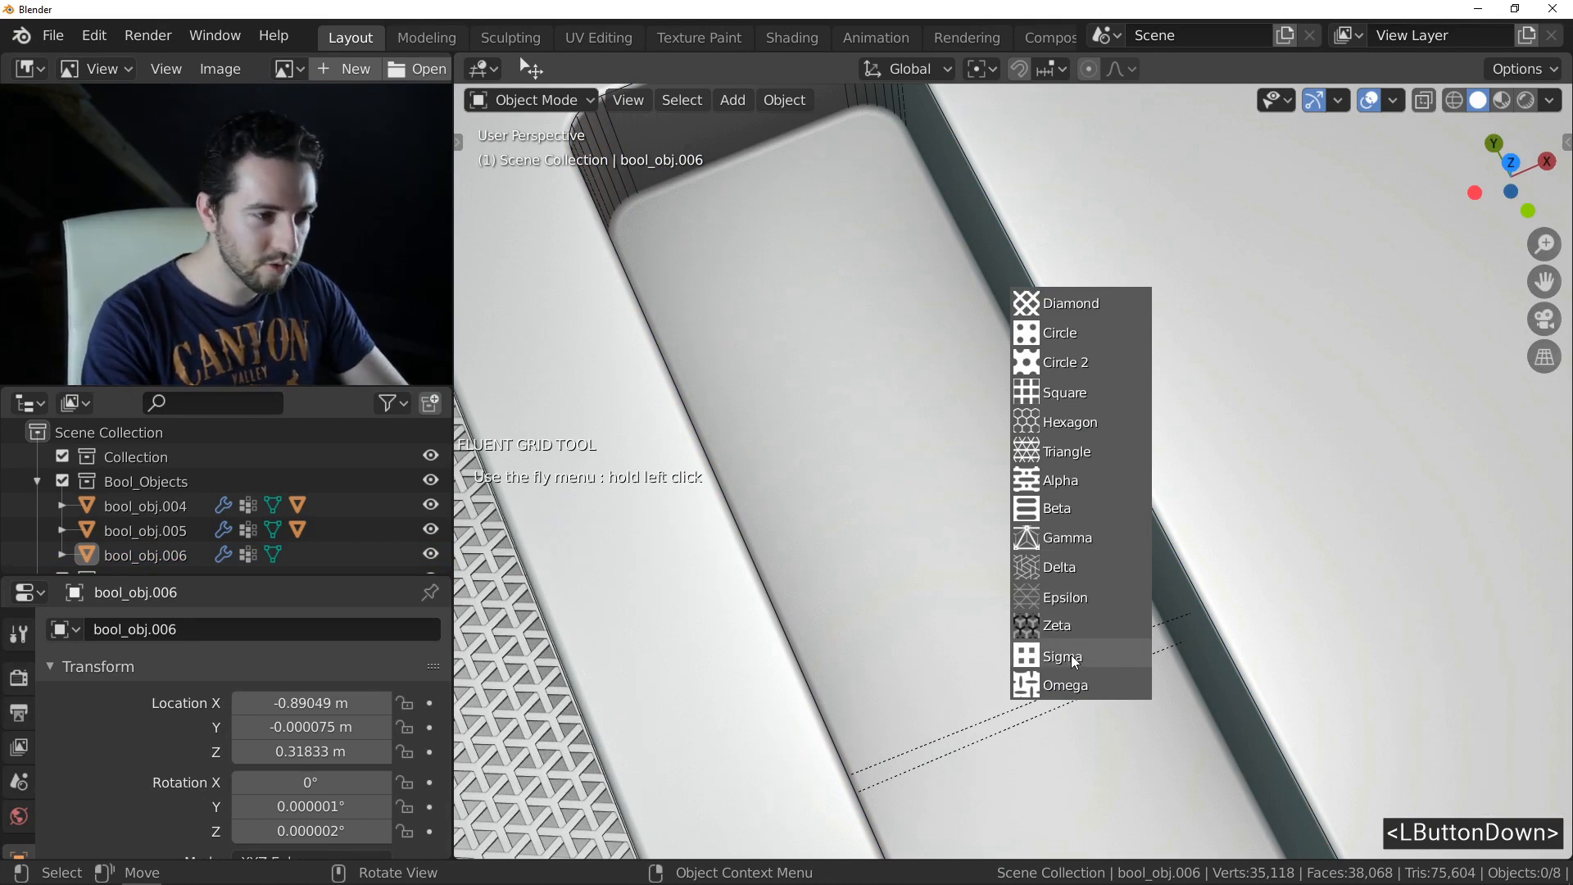
drag(1074, 661, 1074, 661)
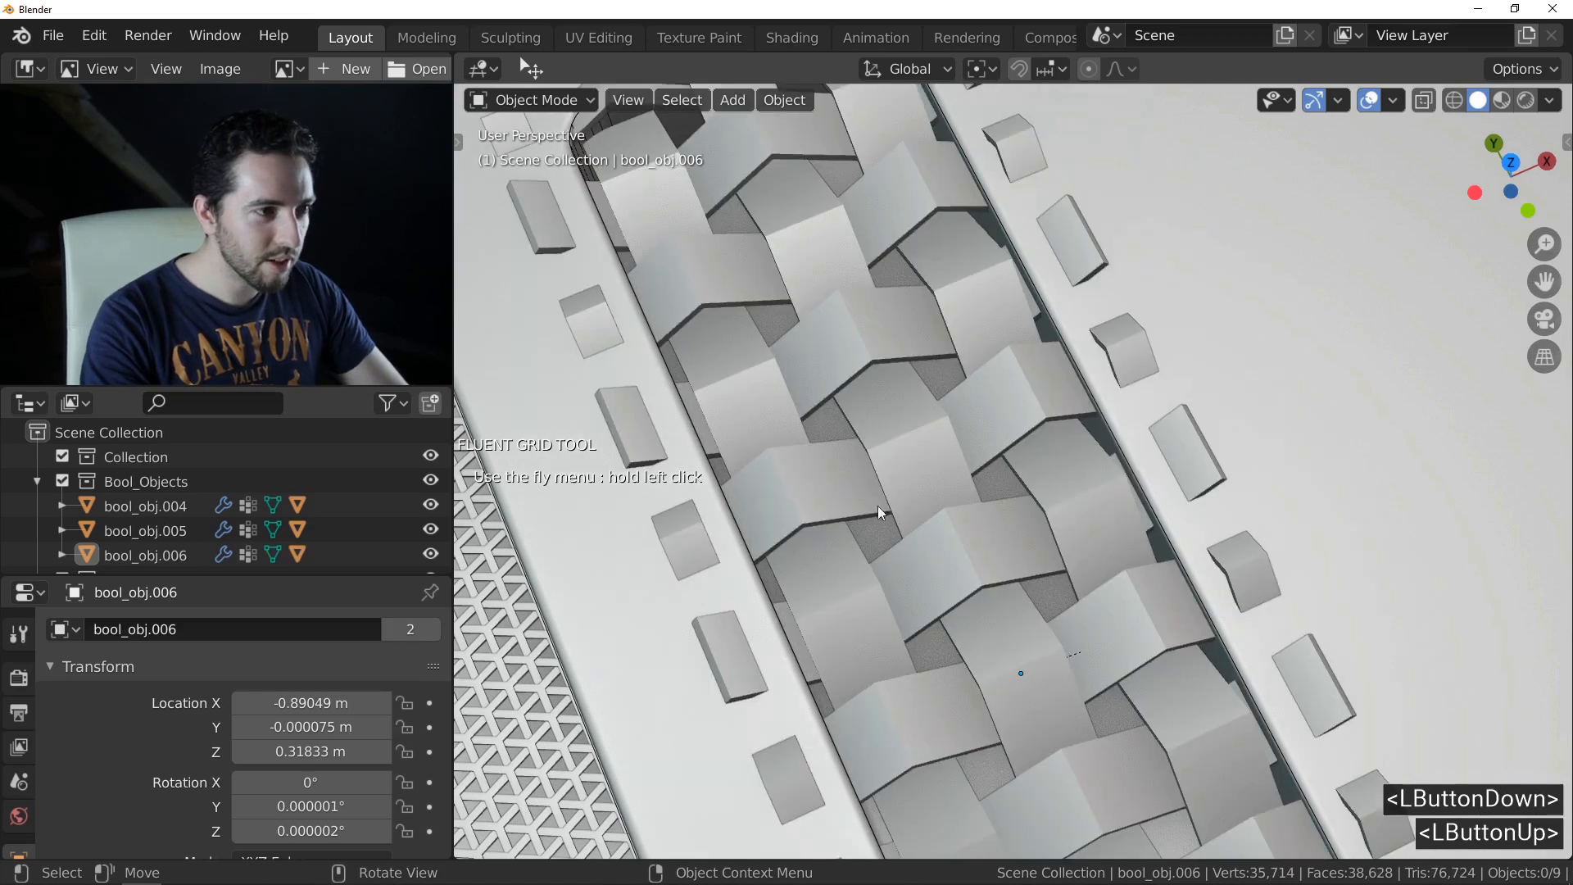
scroll(878, 504, down, 5)
middle_drag(876, 508, 936, 491)
drag(1054, 449, 1056, 451)
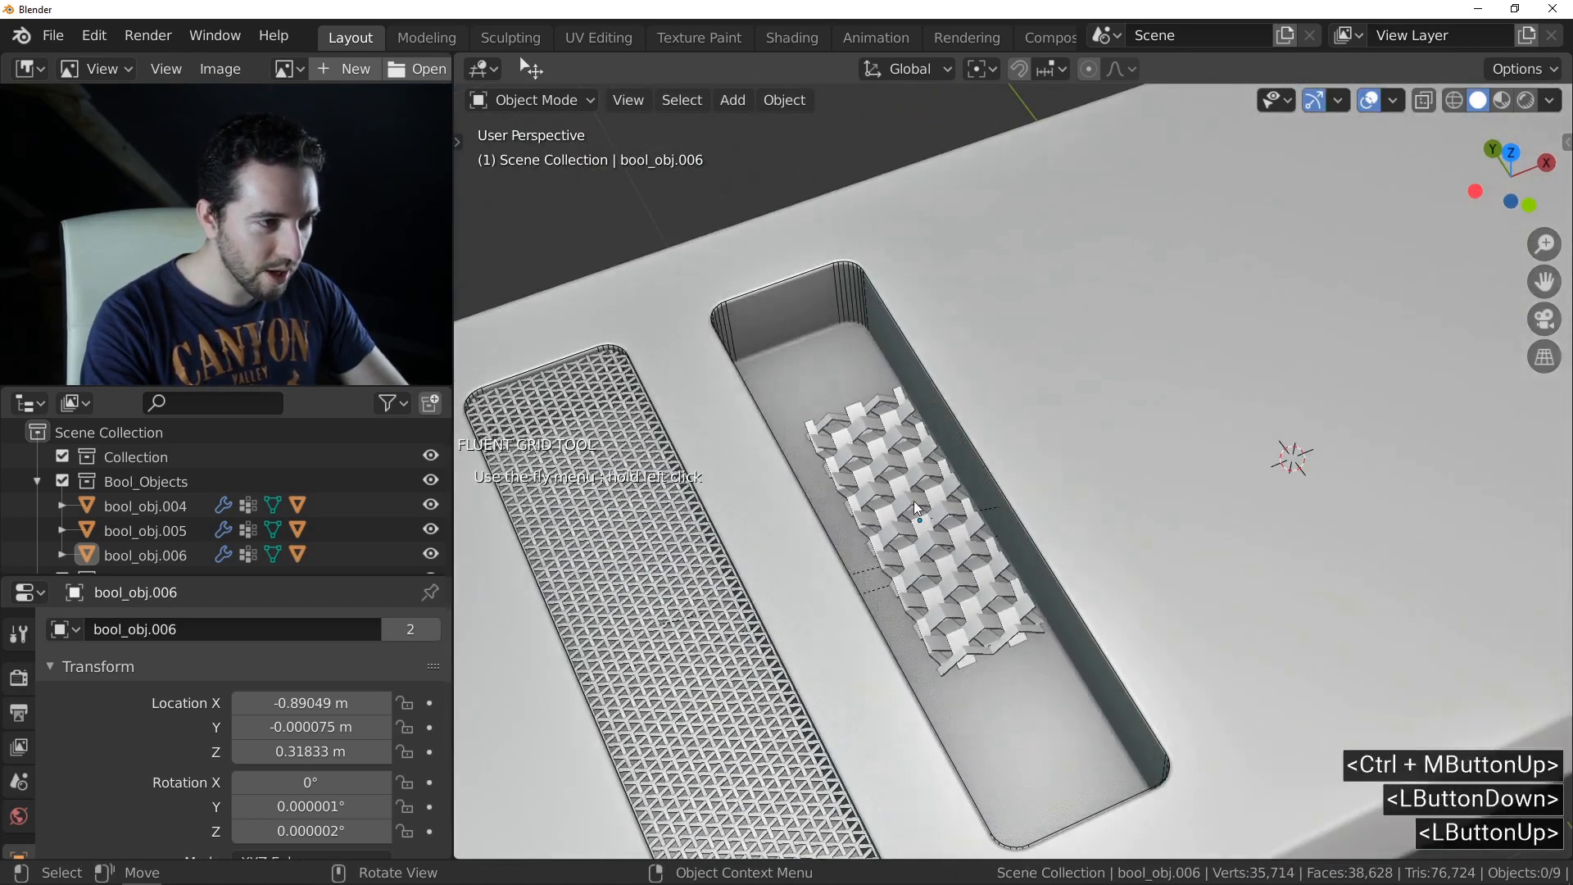
click(870, 516)
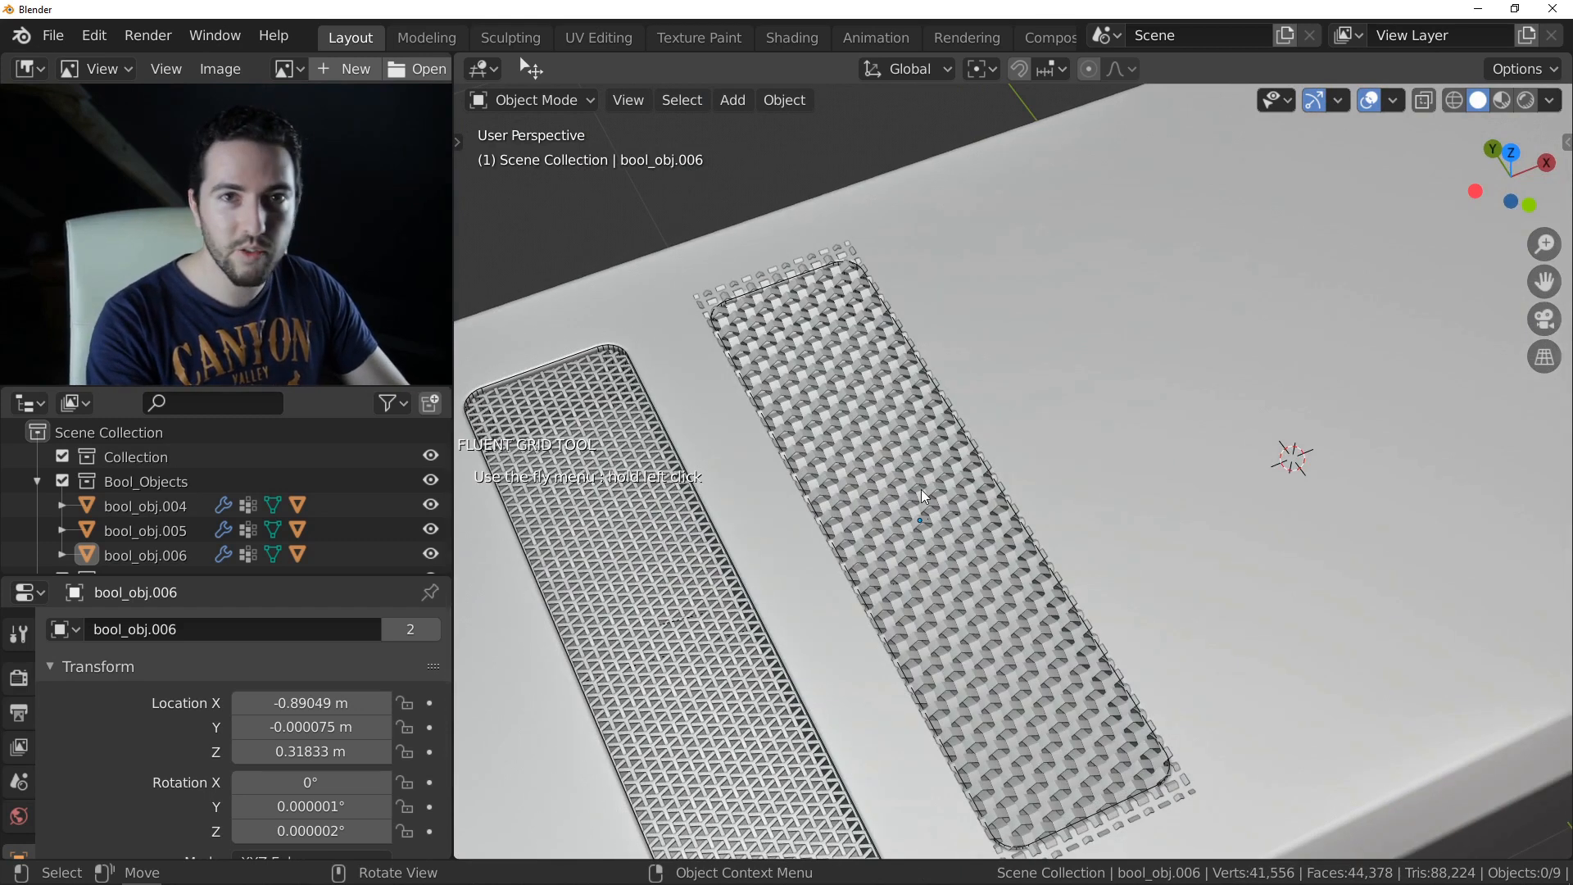
- Lower the woven Sigma grid into the third slot, add repetitions so it reaches the walls, and finish the Grid tool
ctrl+middle_drag(946, 564, 991, 529)
drag(1117, 436, 1118, 436)
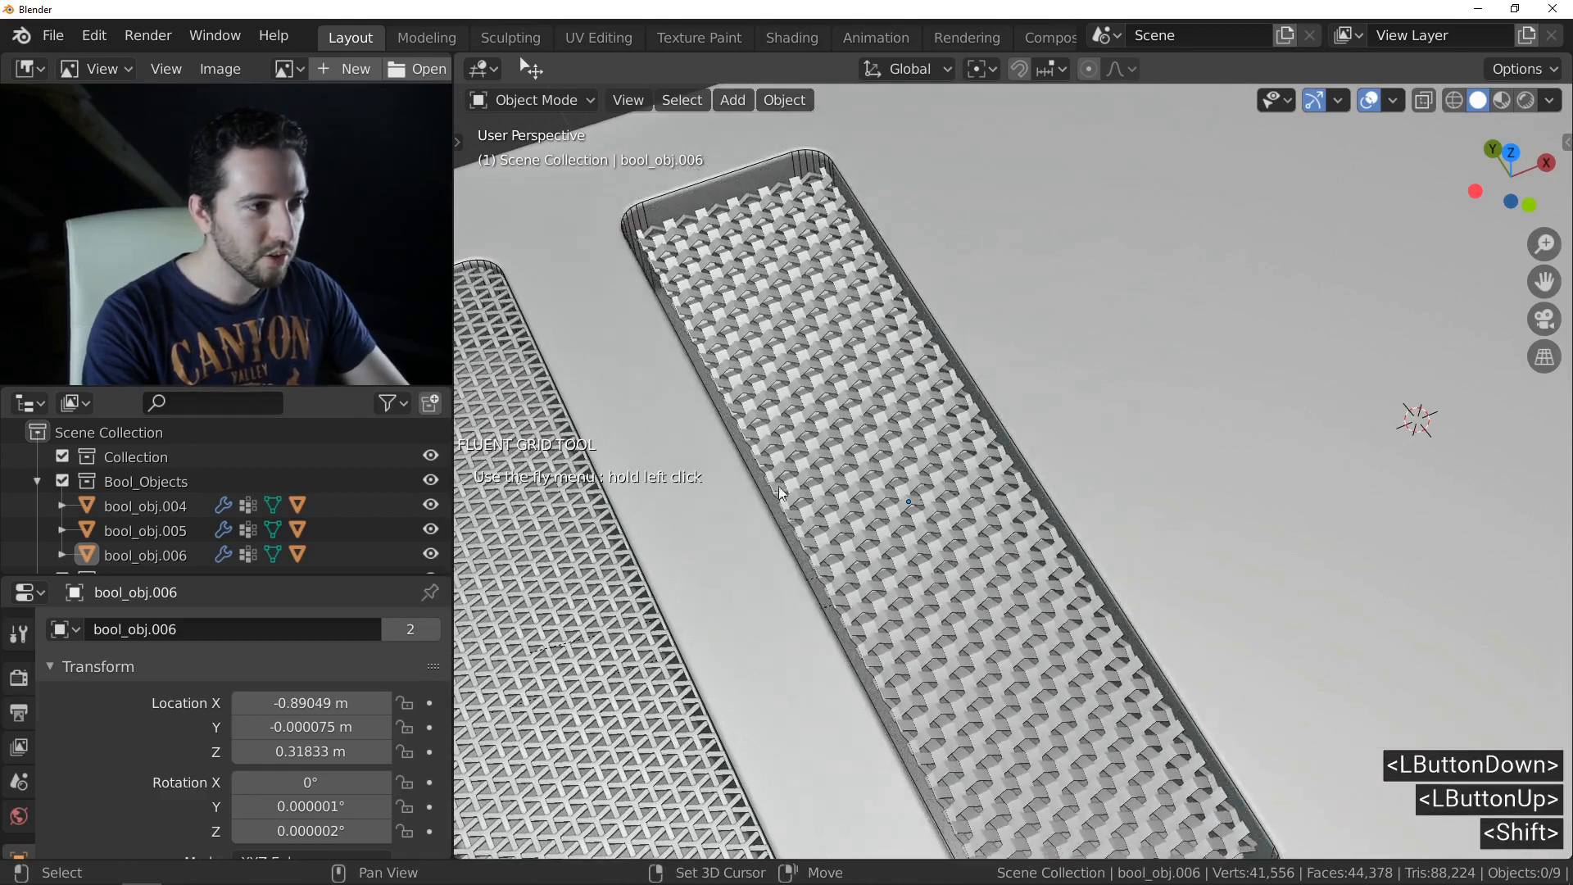
shift+click(764, 467)
drag(1049, 449, 1048, 444)
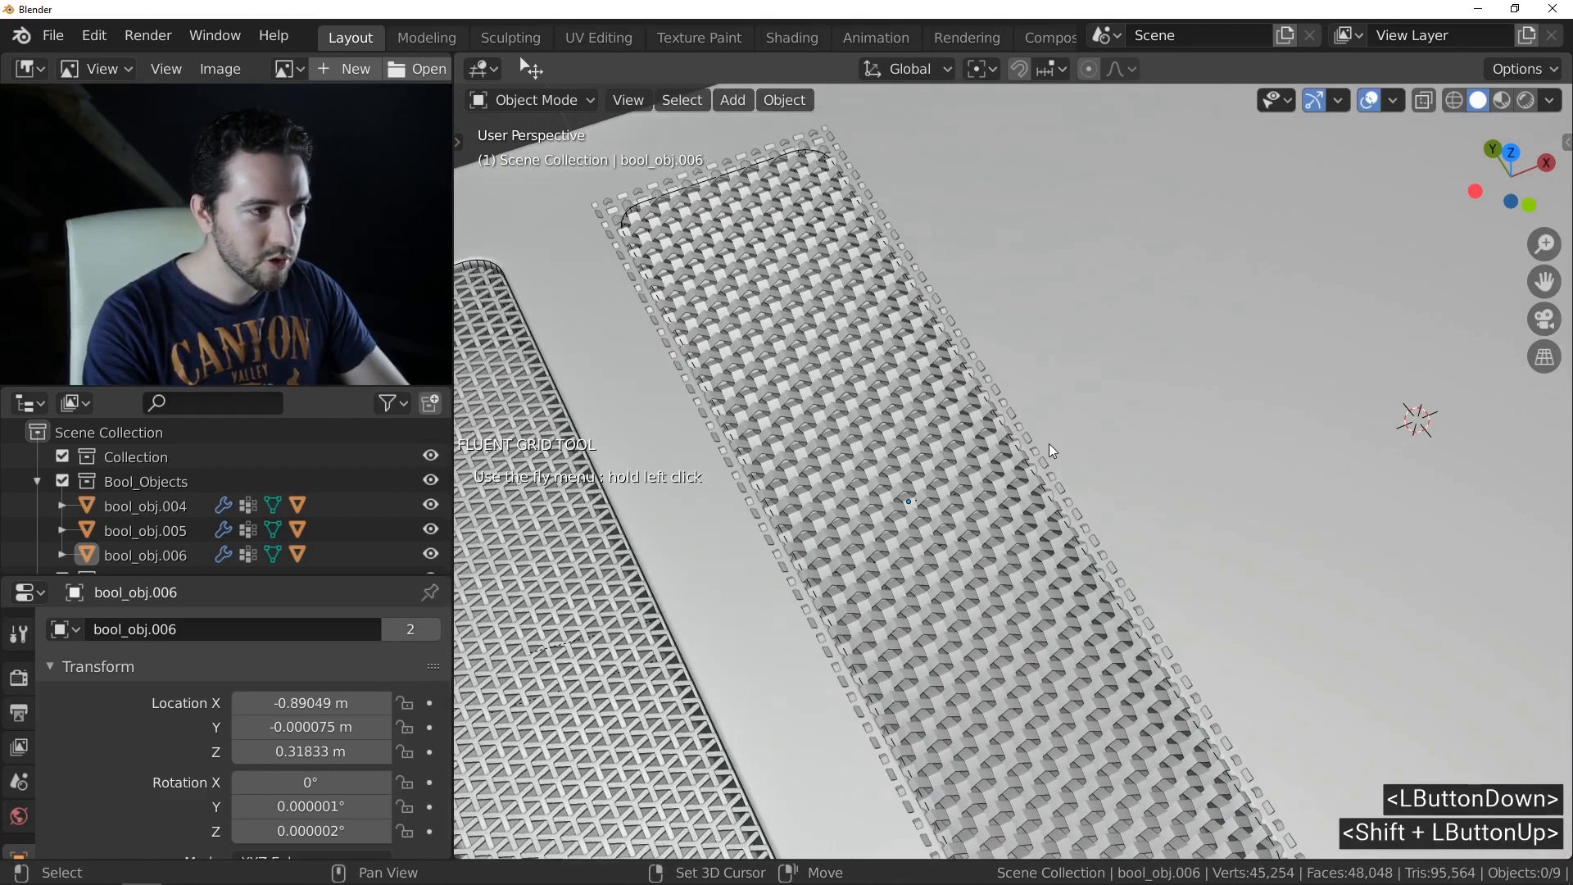
shift+click(590, 430)
middle_drag(737, 434, 911, 548)
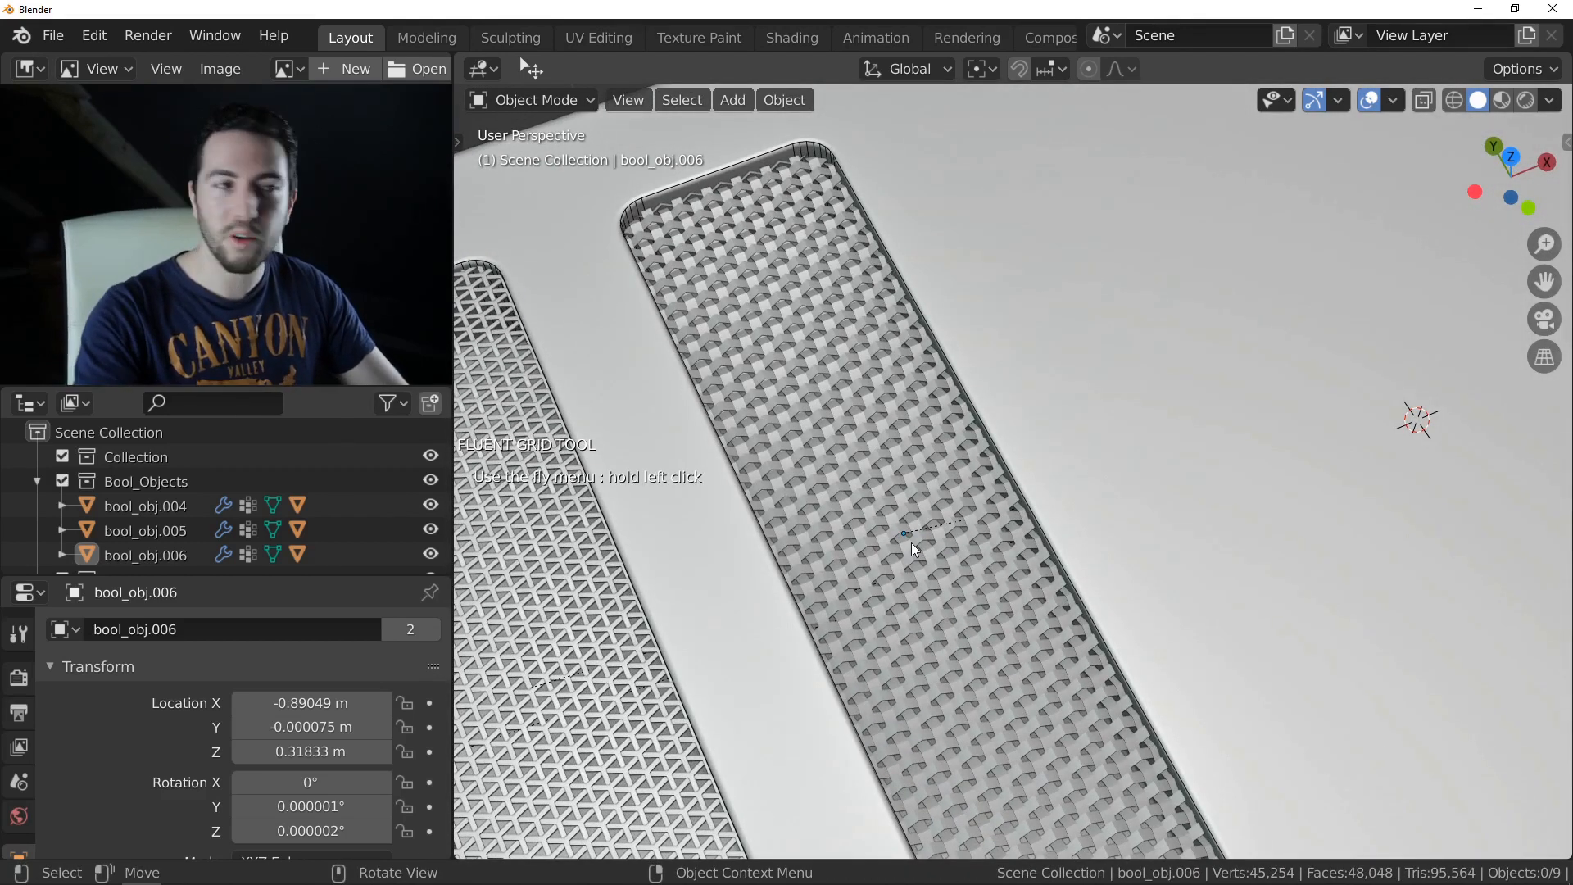
right_click(847, 400)
- Enable the viewport display of the woven grid's Bevel and Subdivision modifiers and inspect the smoothed weave up close
click(834, 406)
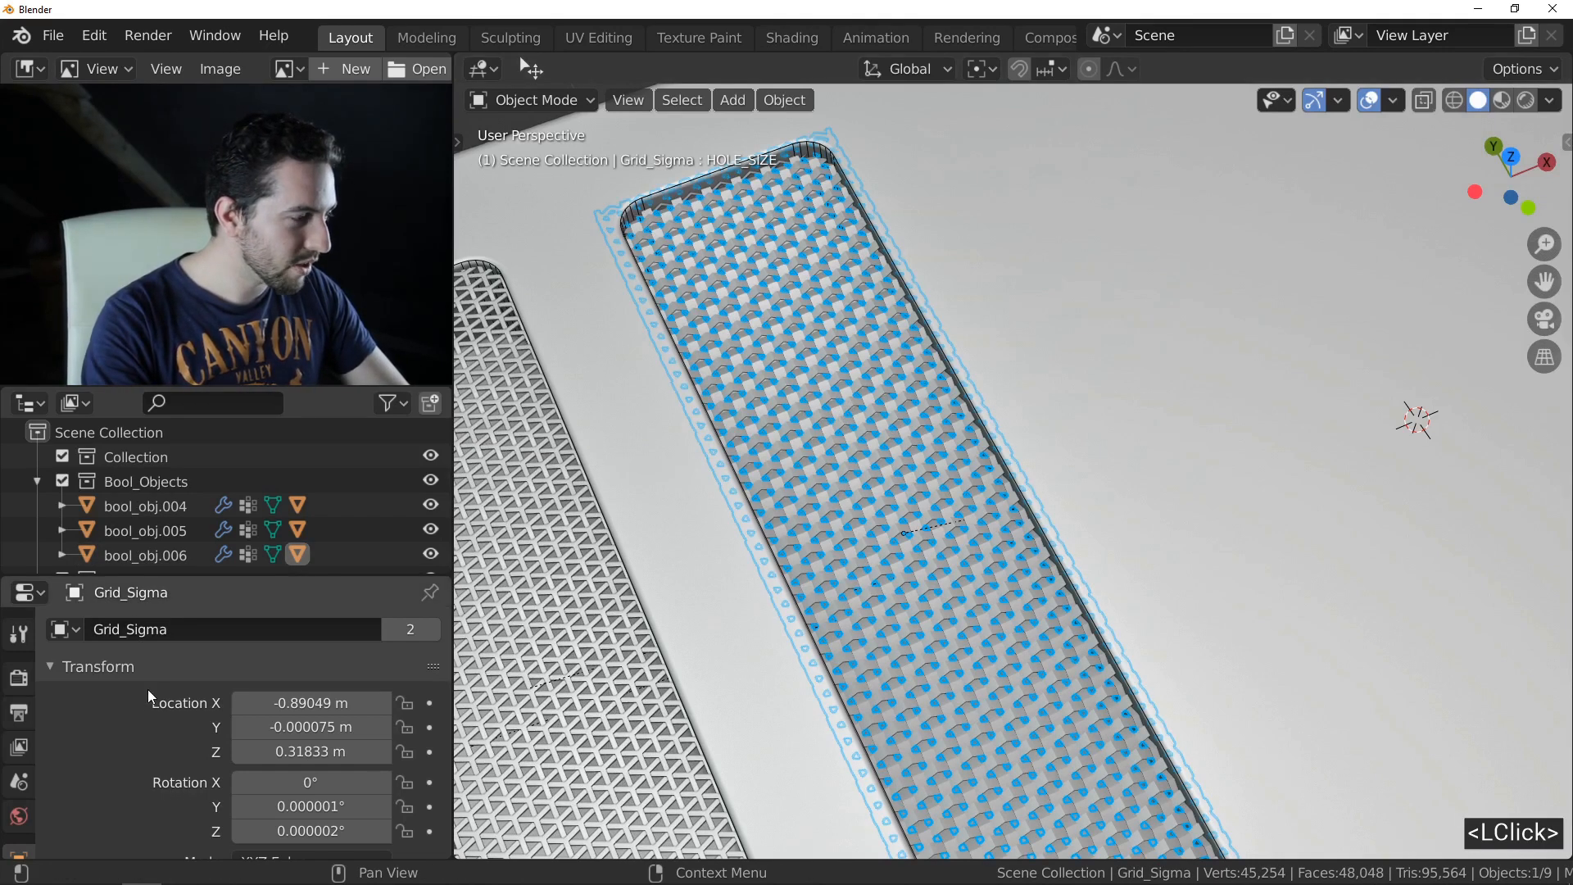
scroll(156, 672, down, 1)
scroll(19, 737, down, 4)
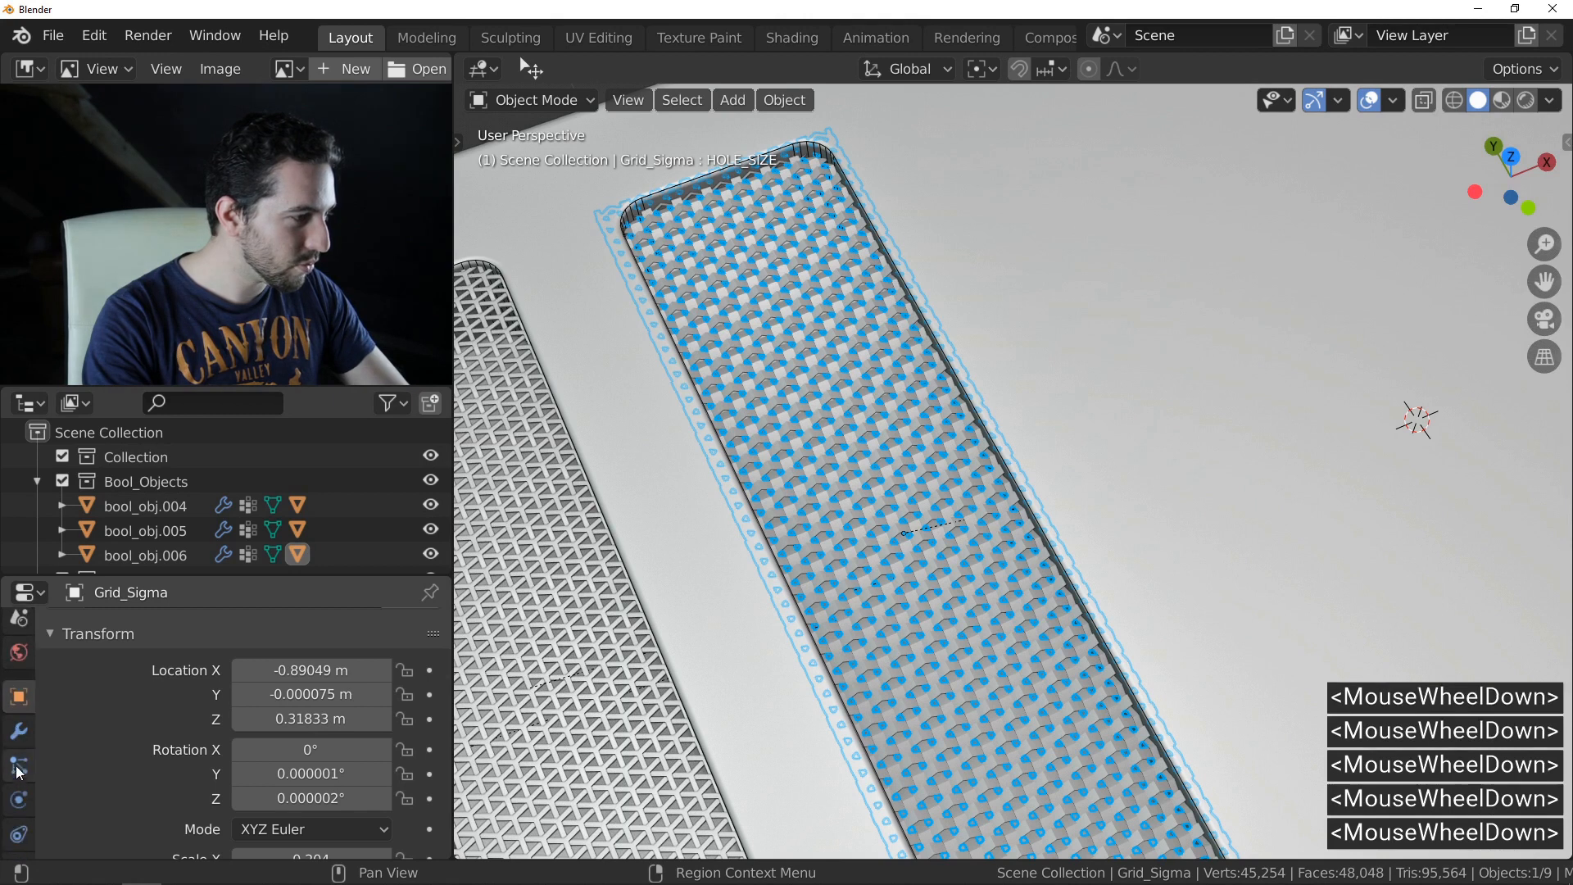
click(18, 730)
scroll(200, 721, down, 2)
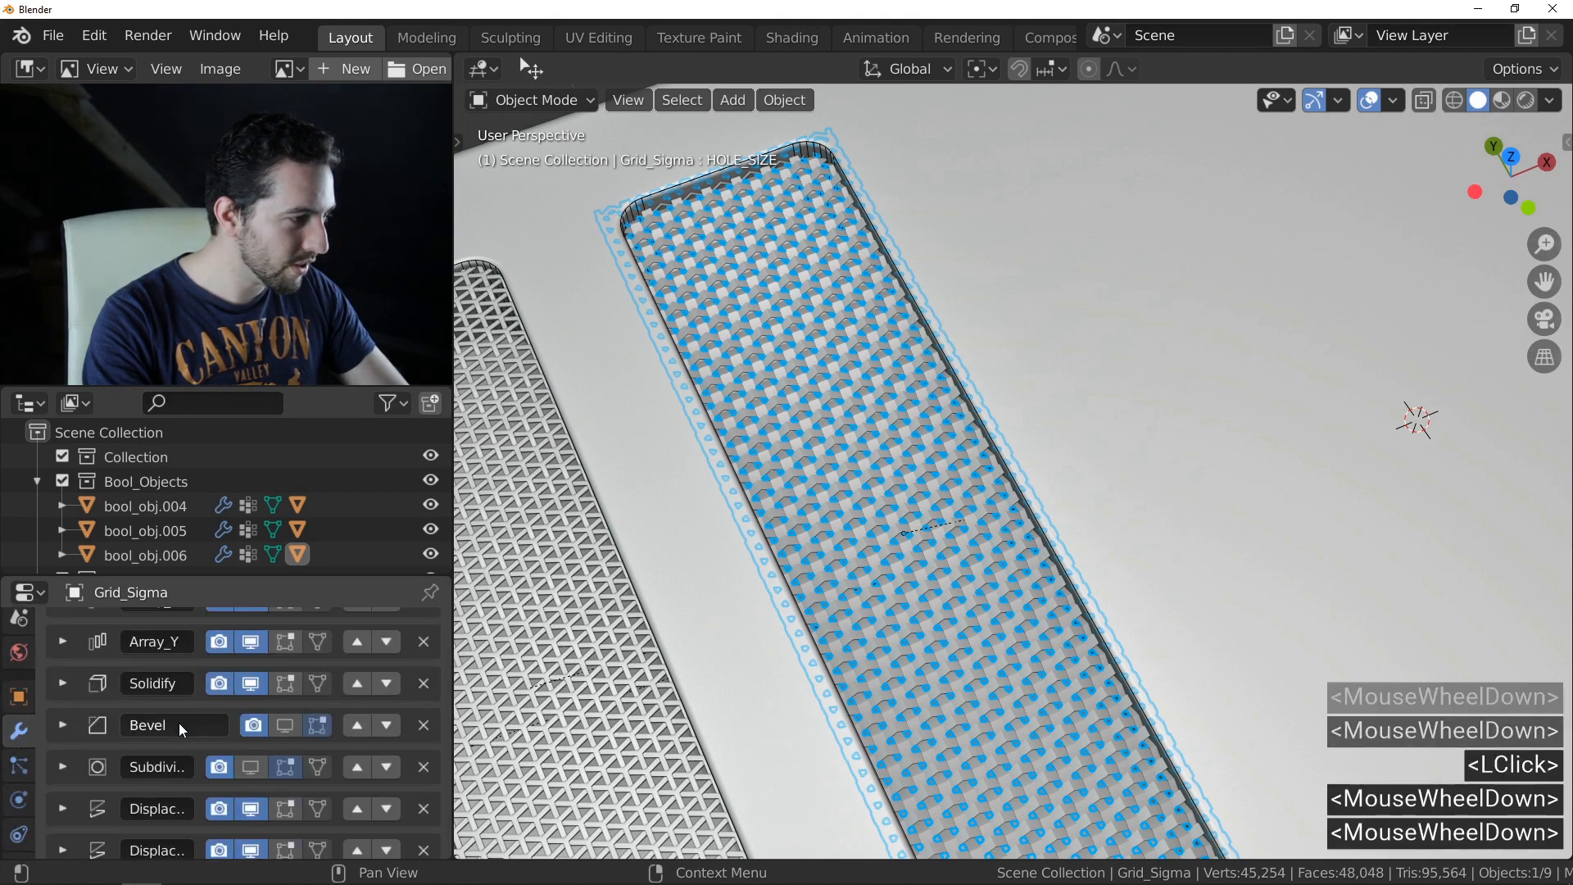
click(288, 729)
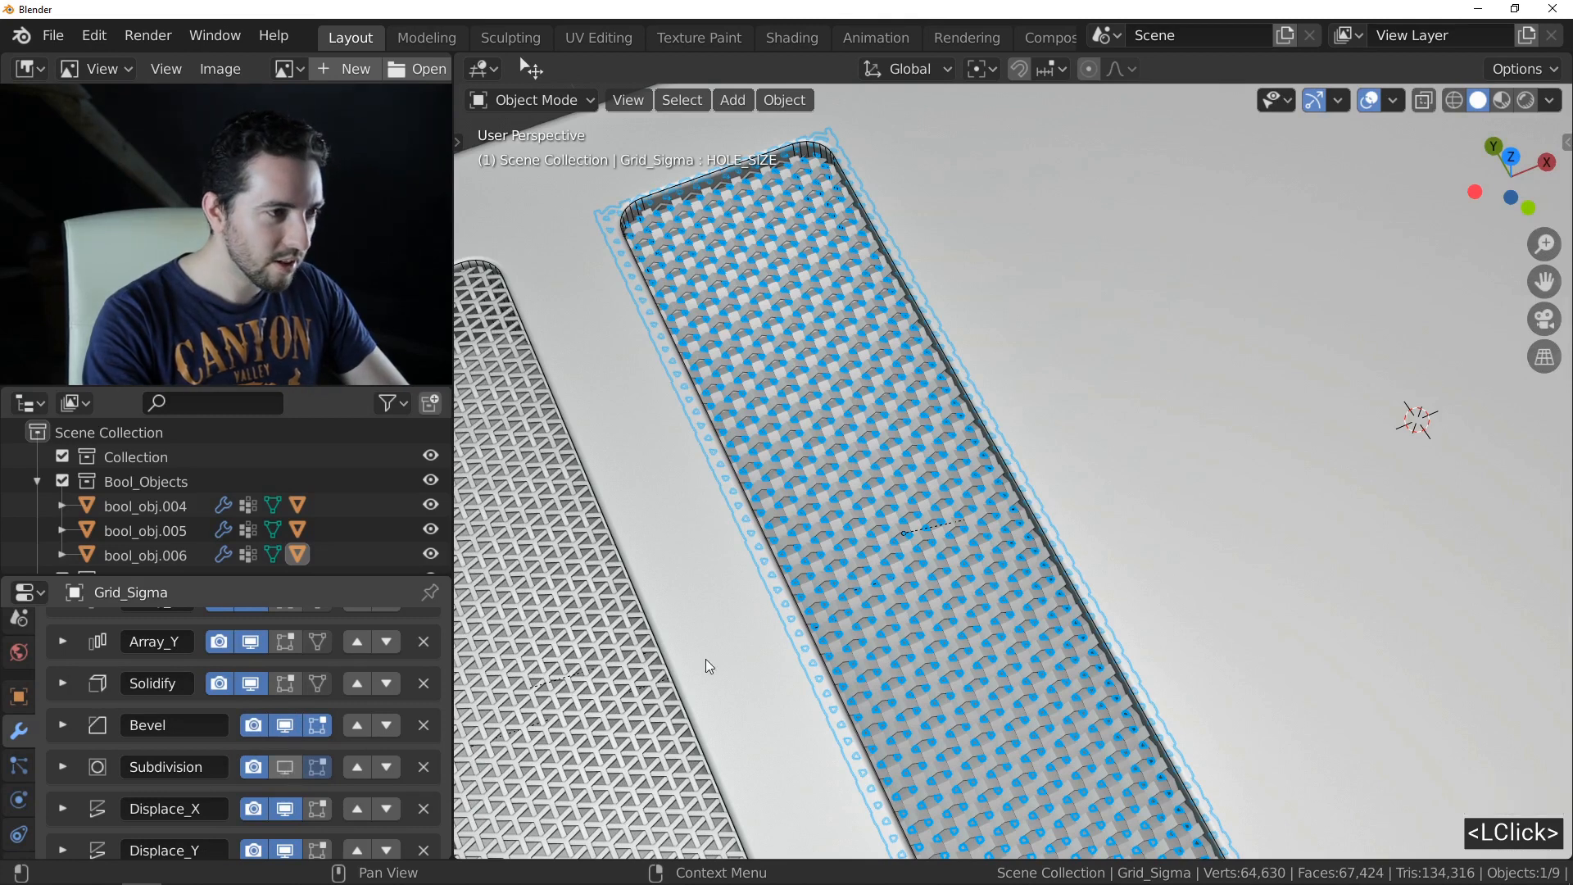
click(864, 643)
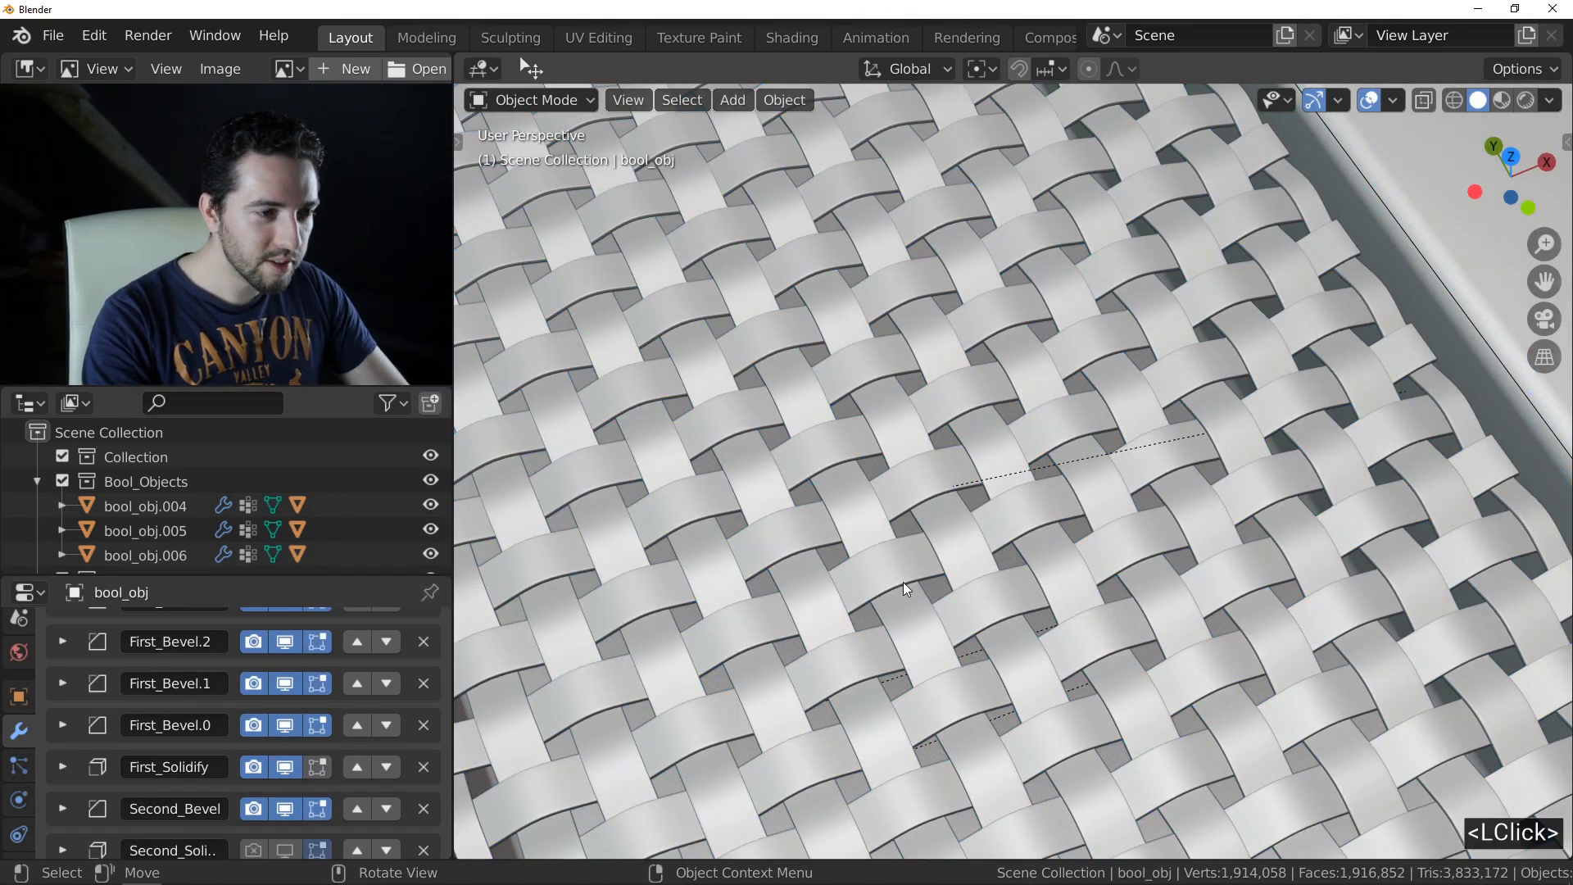
mouse_move(867, 415)
ctrl+middle_down()
mouse_move(880, 433)
mouse_move(890, 419)
ctrl+middle_up()
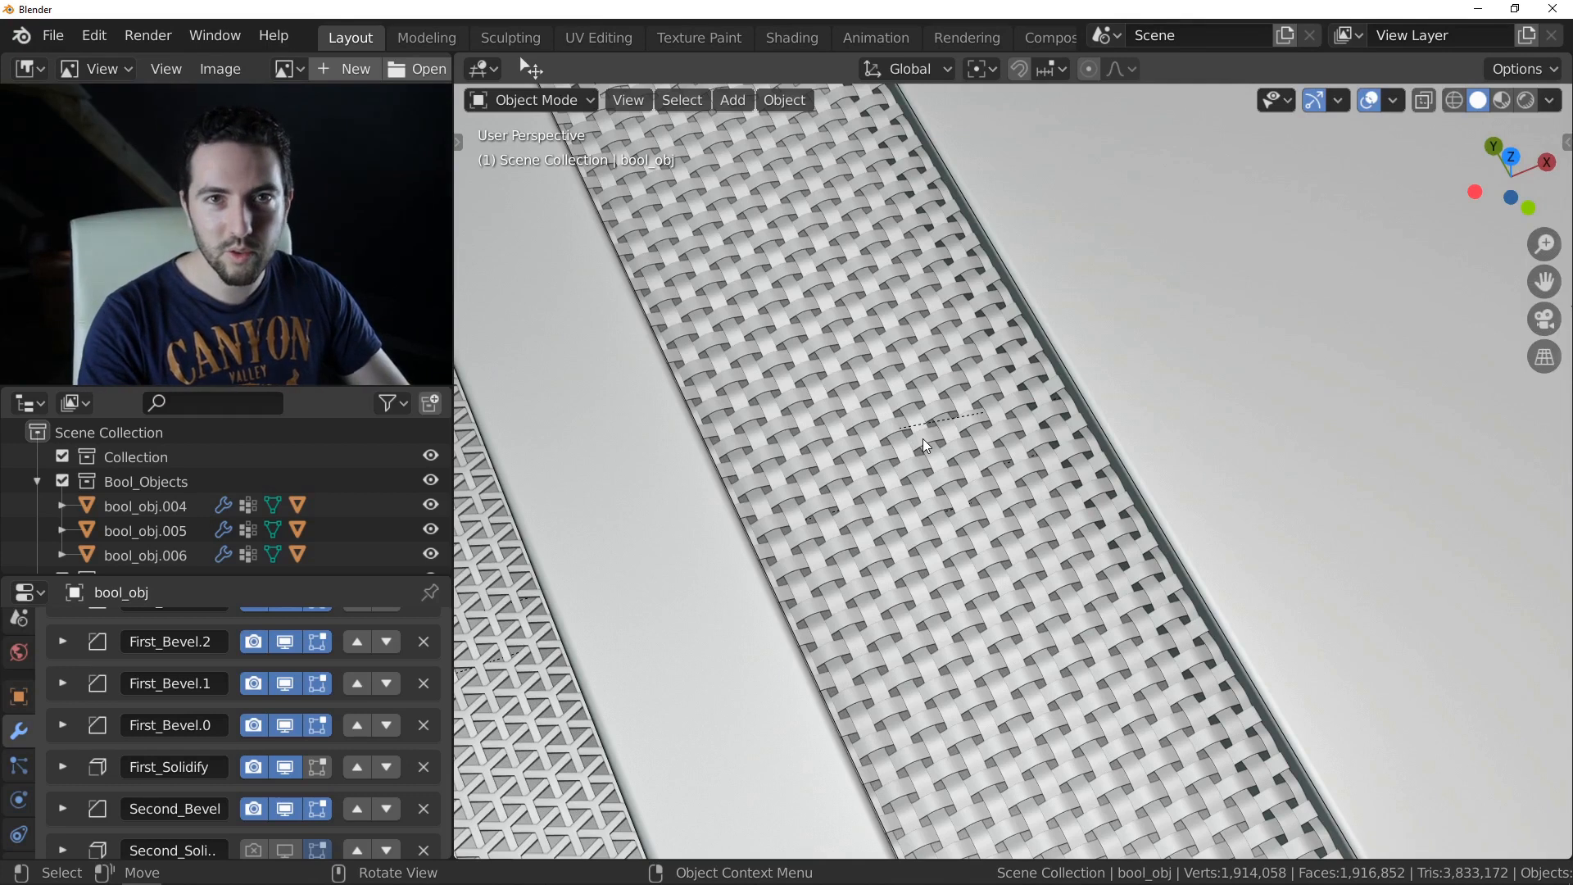
- Reselect the woven grid and switch off the viewport display of its Bevel and Subdivision modifiers
click(851, 393)
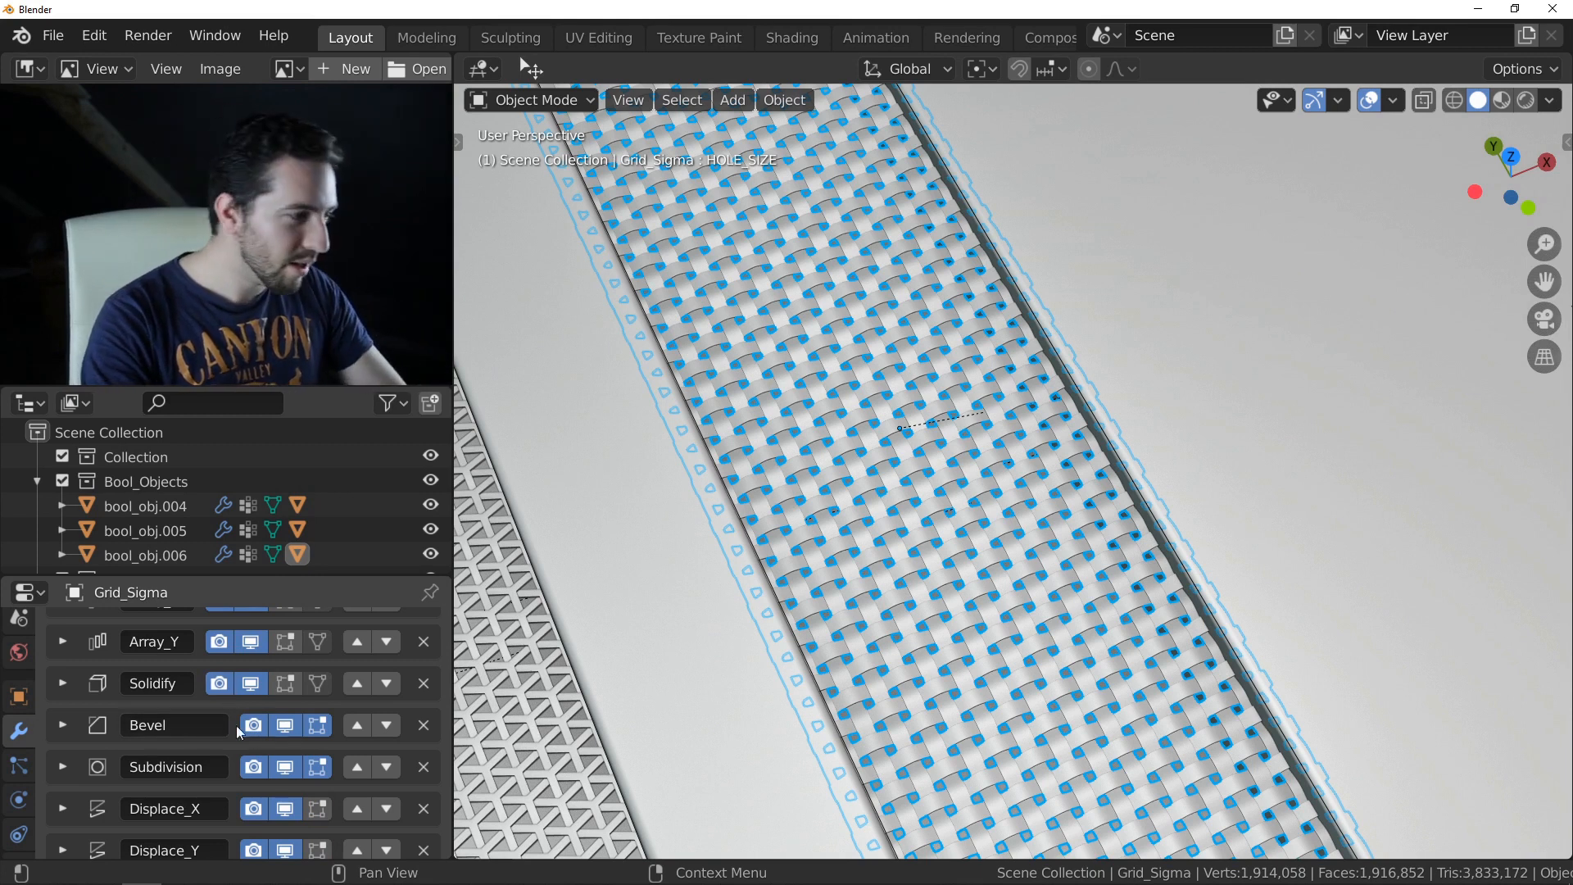
click(292, 726)
click(287, 765)
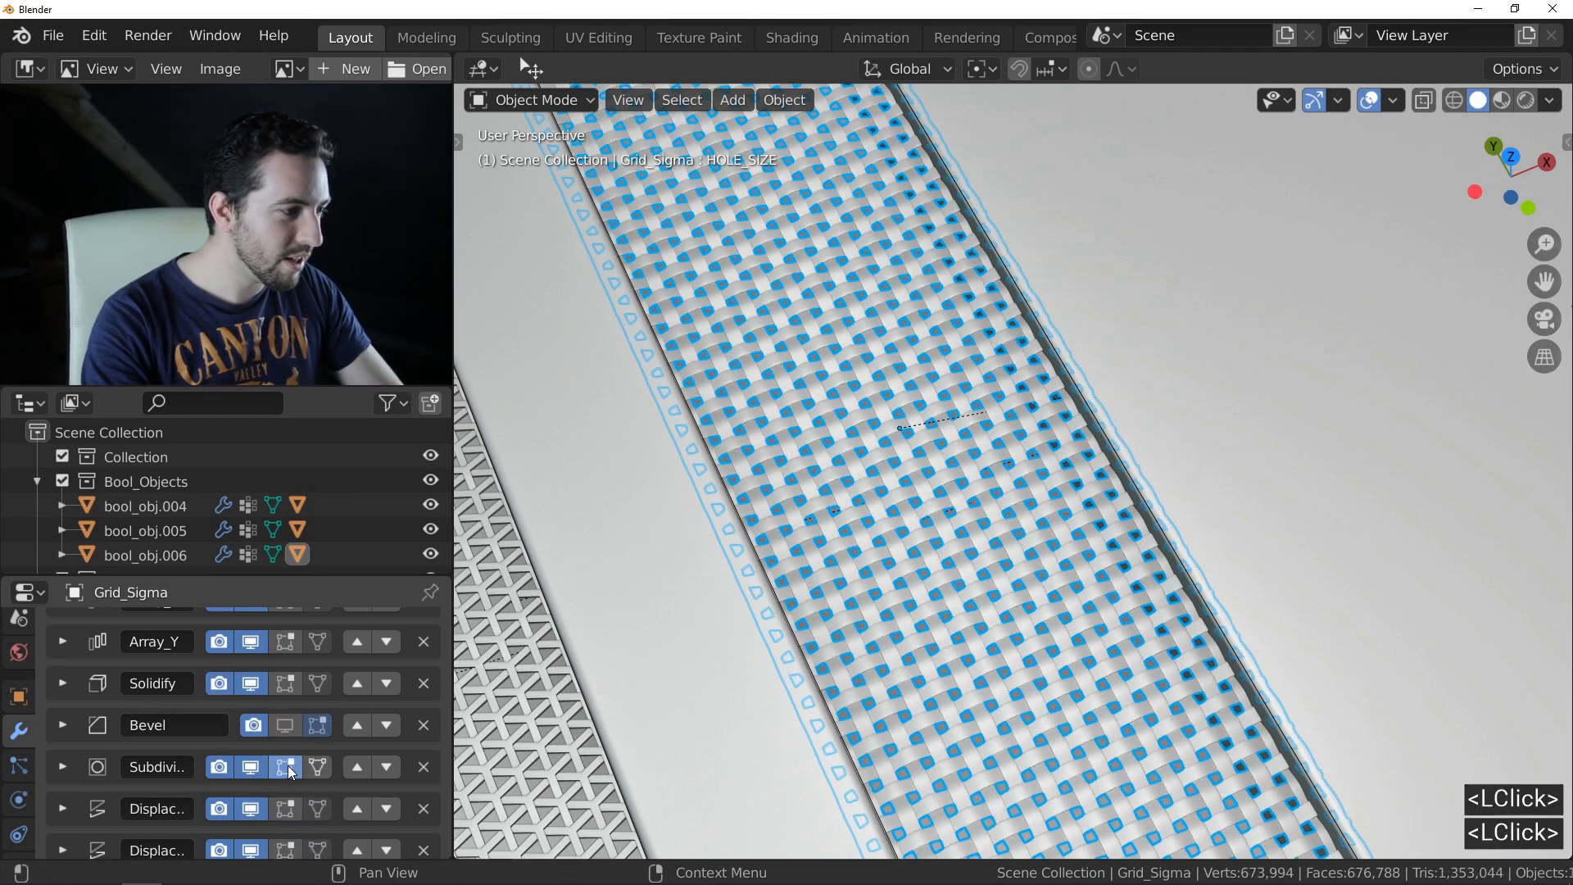
click(250, 767)
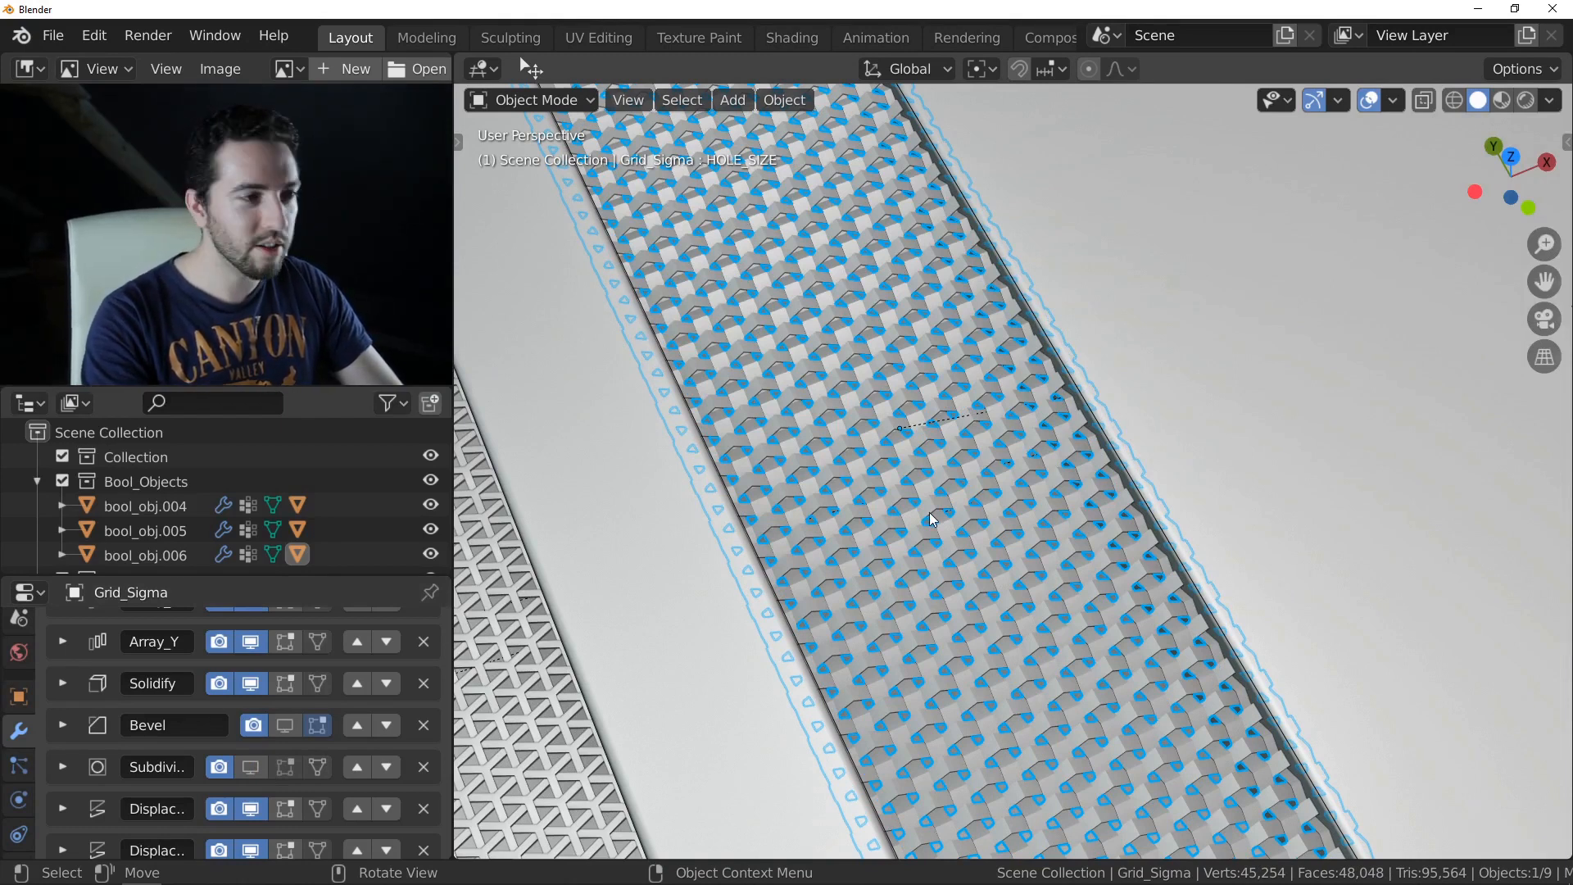
middle_drag(955, 484, 954, 440)
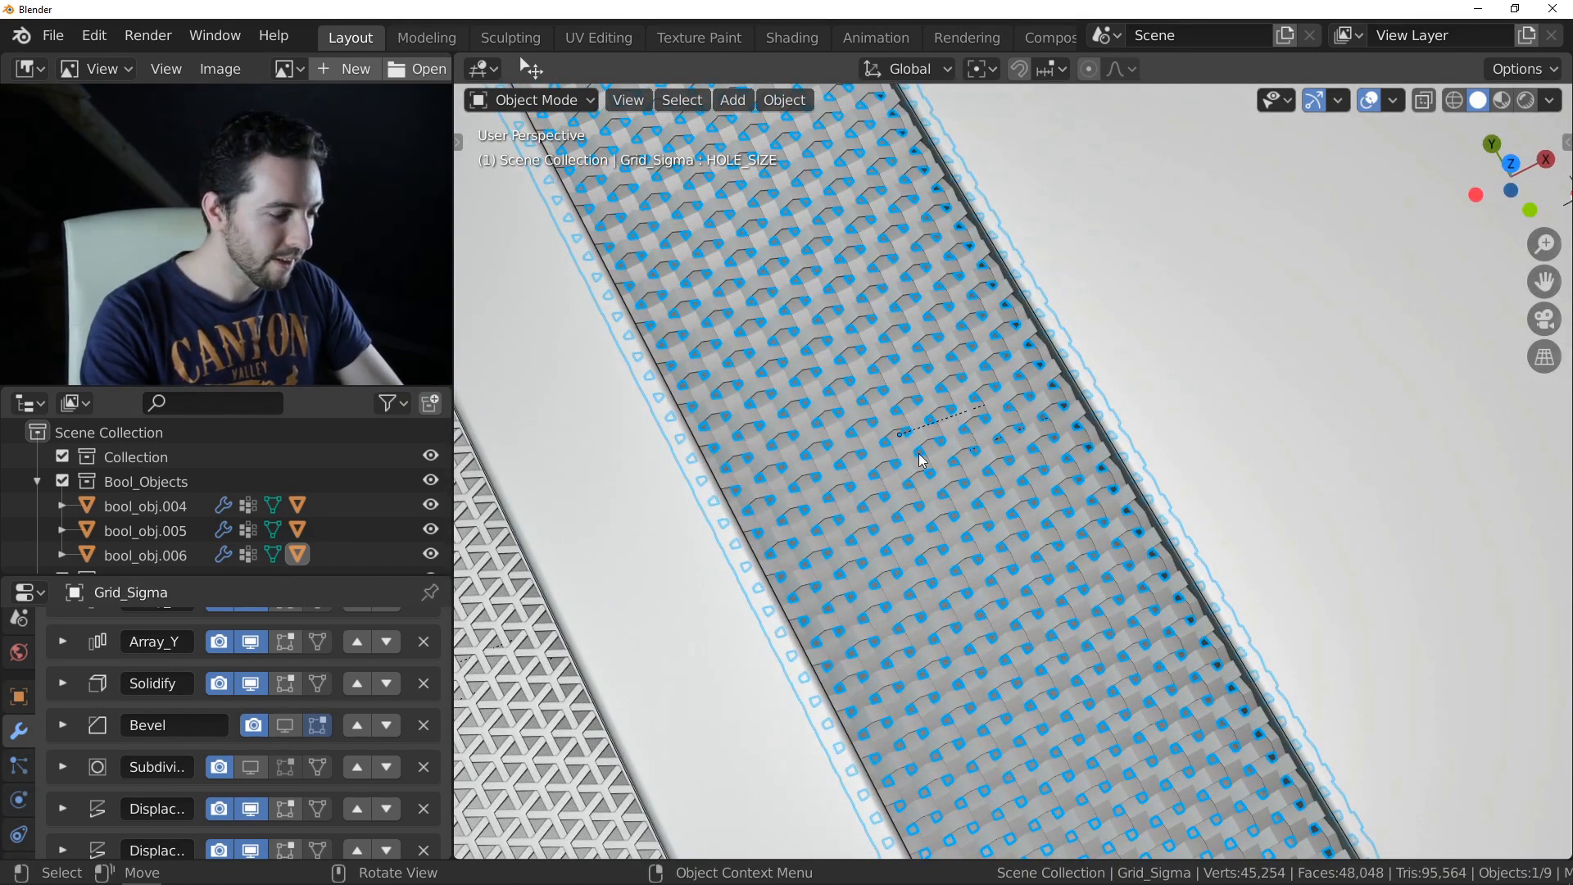
- Reopen the Grid tool on the woven Sigma grid, fine-tune its strands for a more open weave, and finish the tool
key(f)
click(1124, 418)
drag(993, 453, 1093, 430)
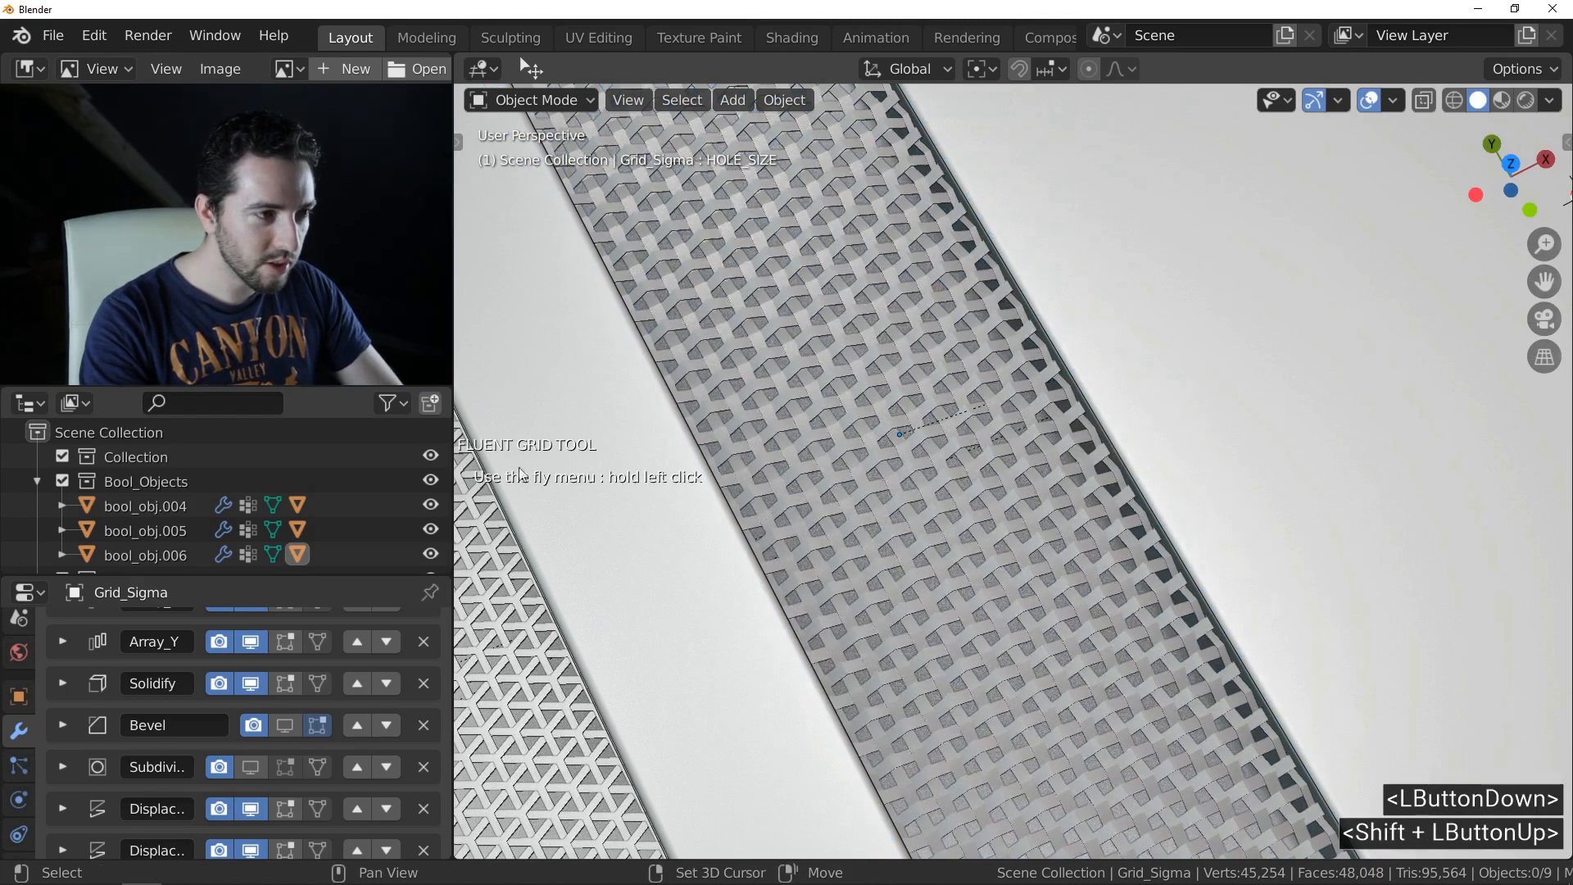
shift+click(171, 478)
mouse_move(705, 450)
middle_down()
mouse_move(734, 373)
mouse_move(777, 372)
mouse_move(729, 446)
middle_up()
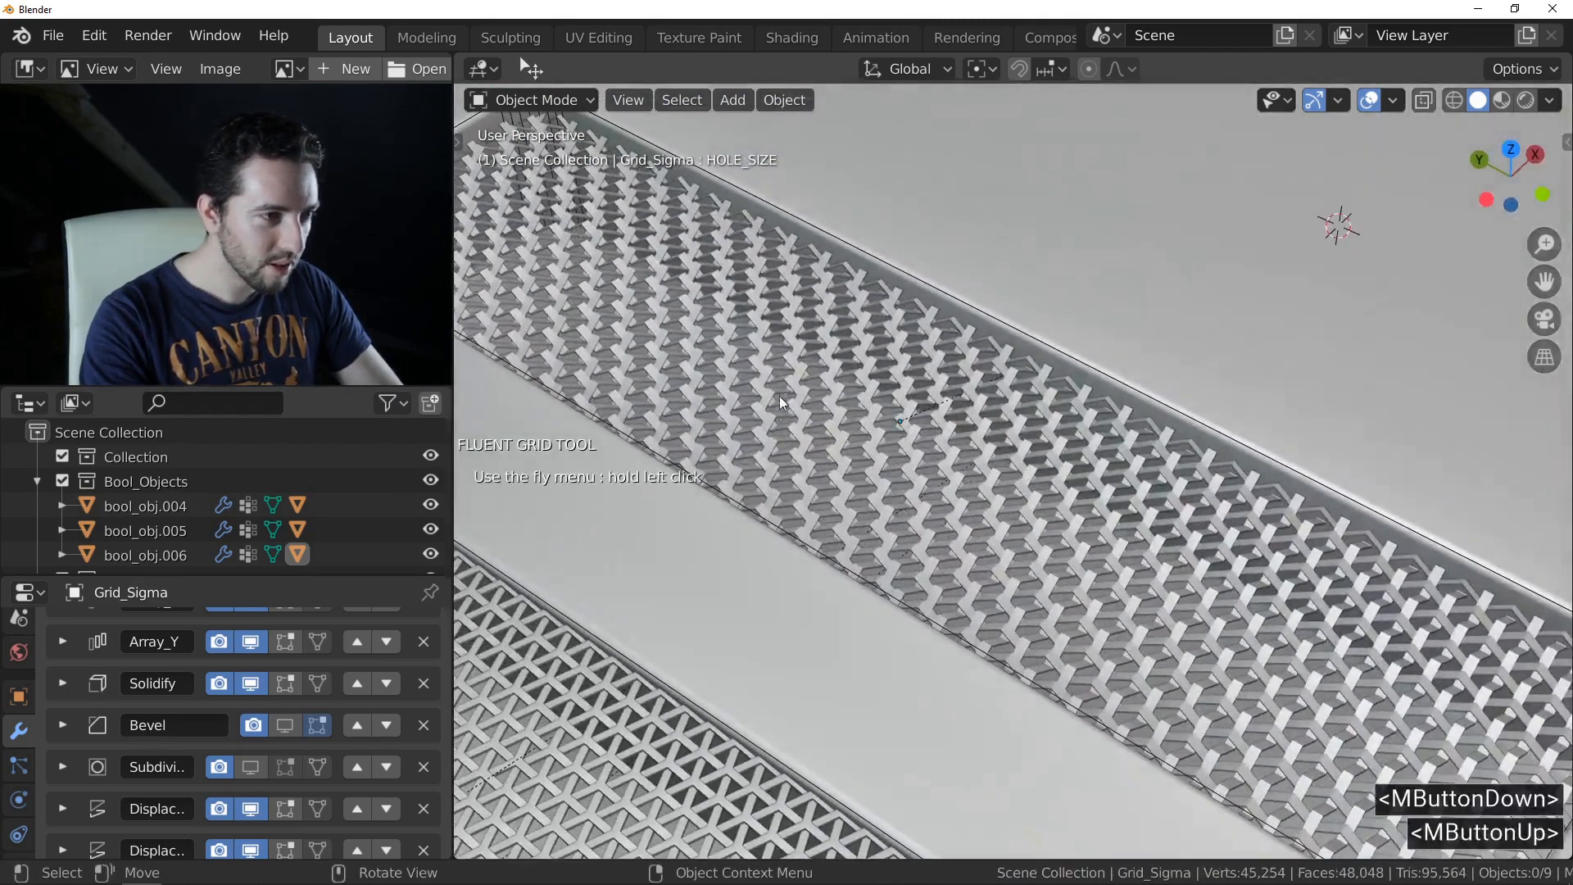
ctrl+middle_drag(905, 463, 917, 445)
drag(1065, 465, 1104, 498)
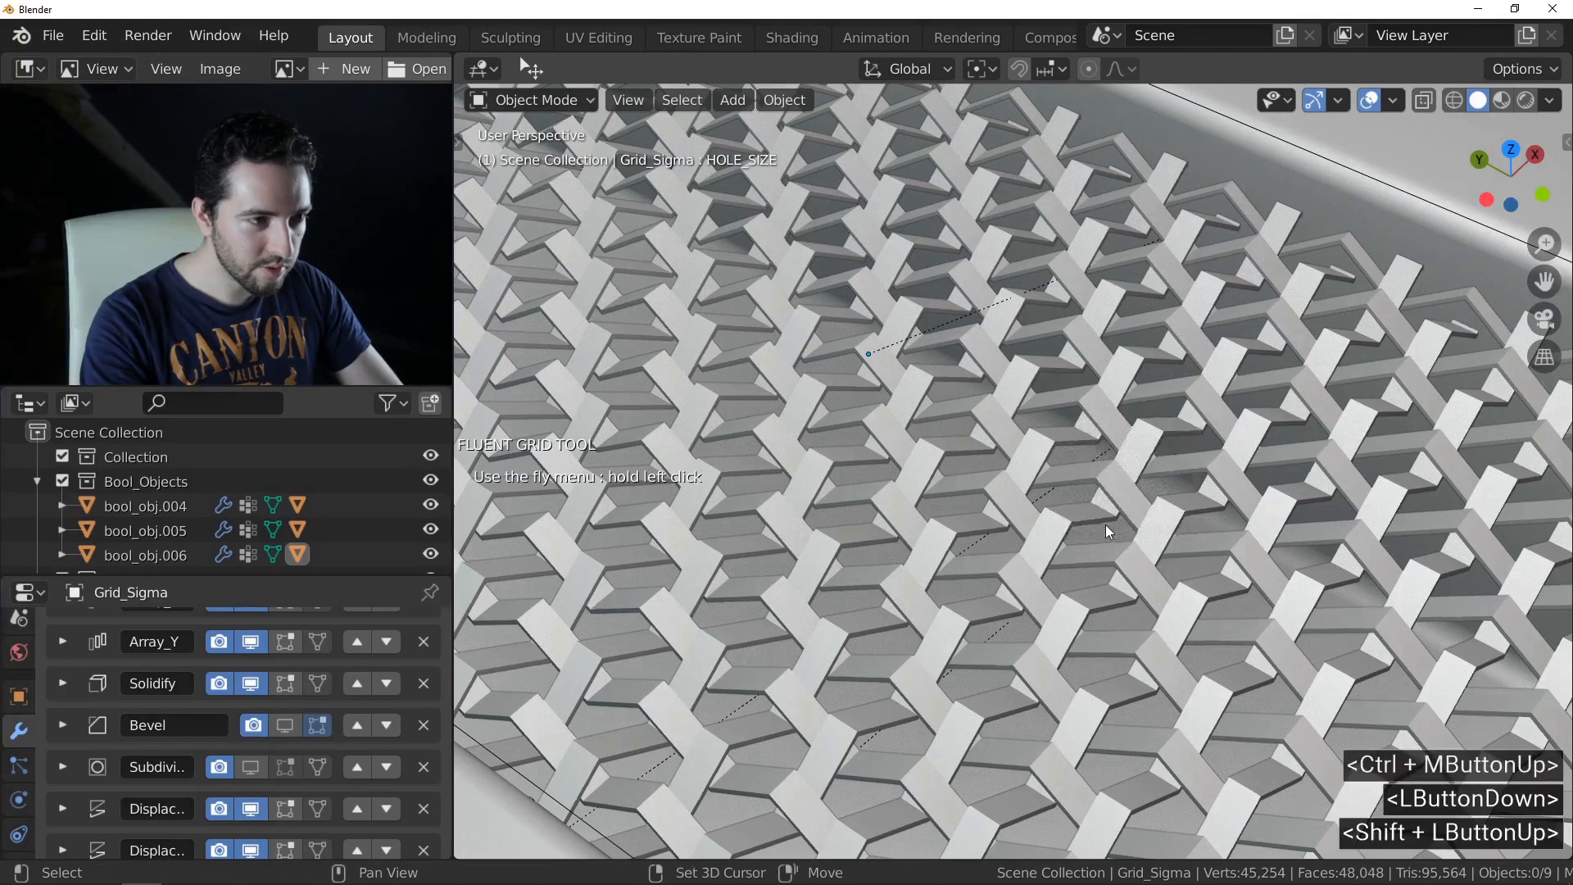
middle_drag(987, 465, 964, 463)
right_click(959, 460)
scroll(959, 461, down, 3)
middle_drag(1187, 385, 592, 529)
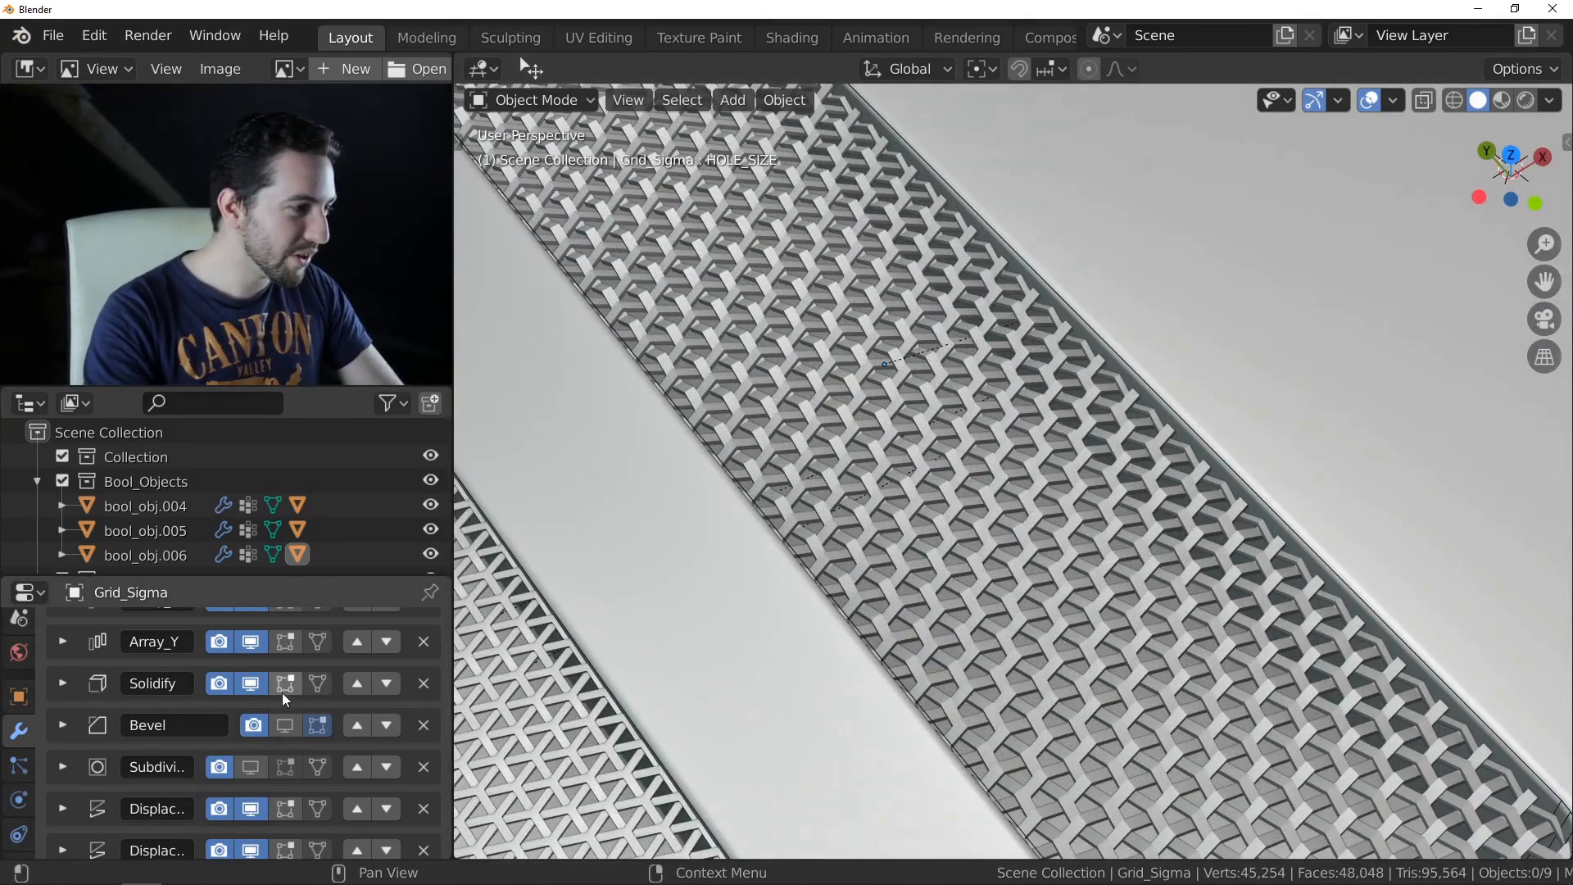
- Enable the viewport display of the woven grid's Bevel and Subdivision modifiers and clear the selection
click(283, 725)
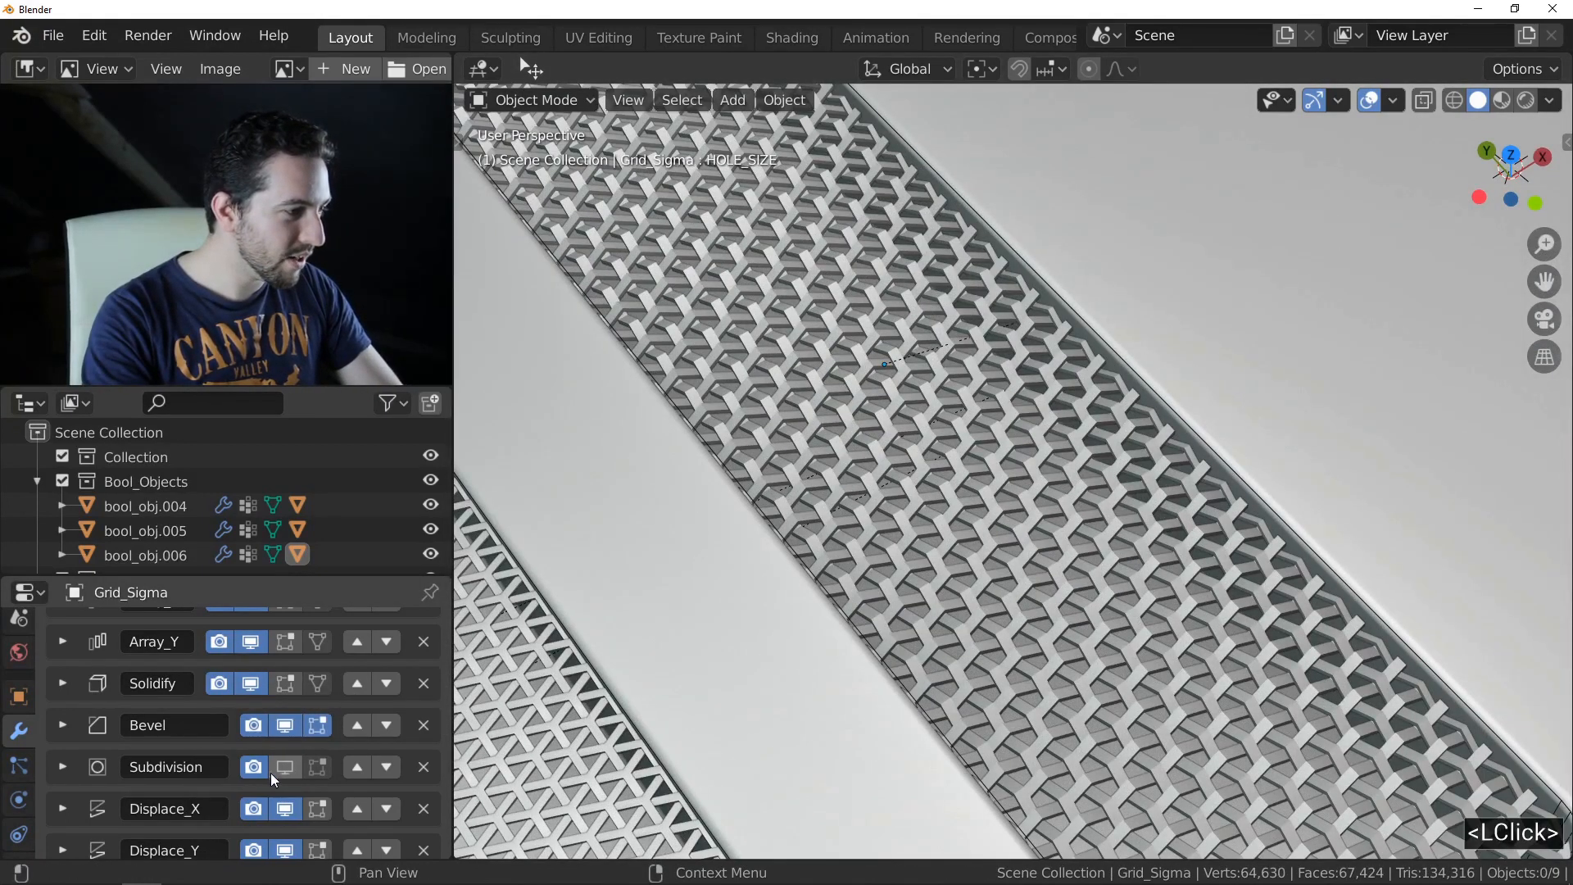
click(283, 770)
middle_drag(679, 625, 985, 439)
key(alt+a)
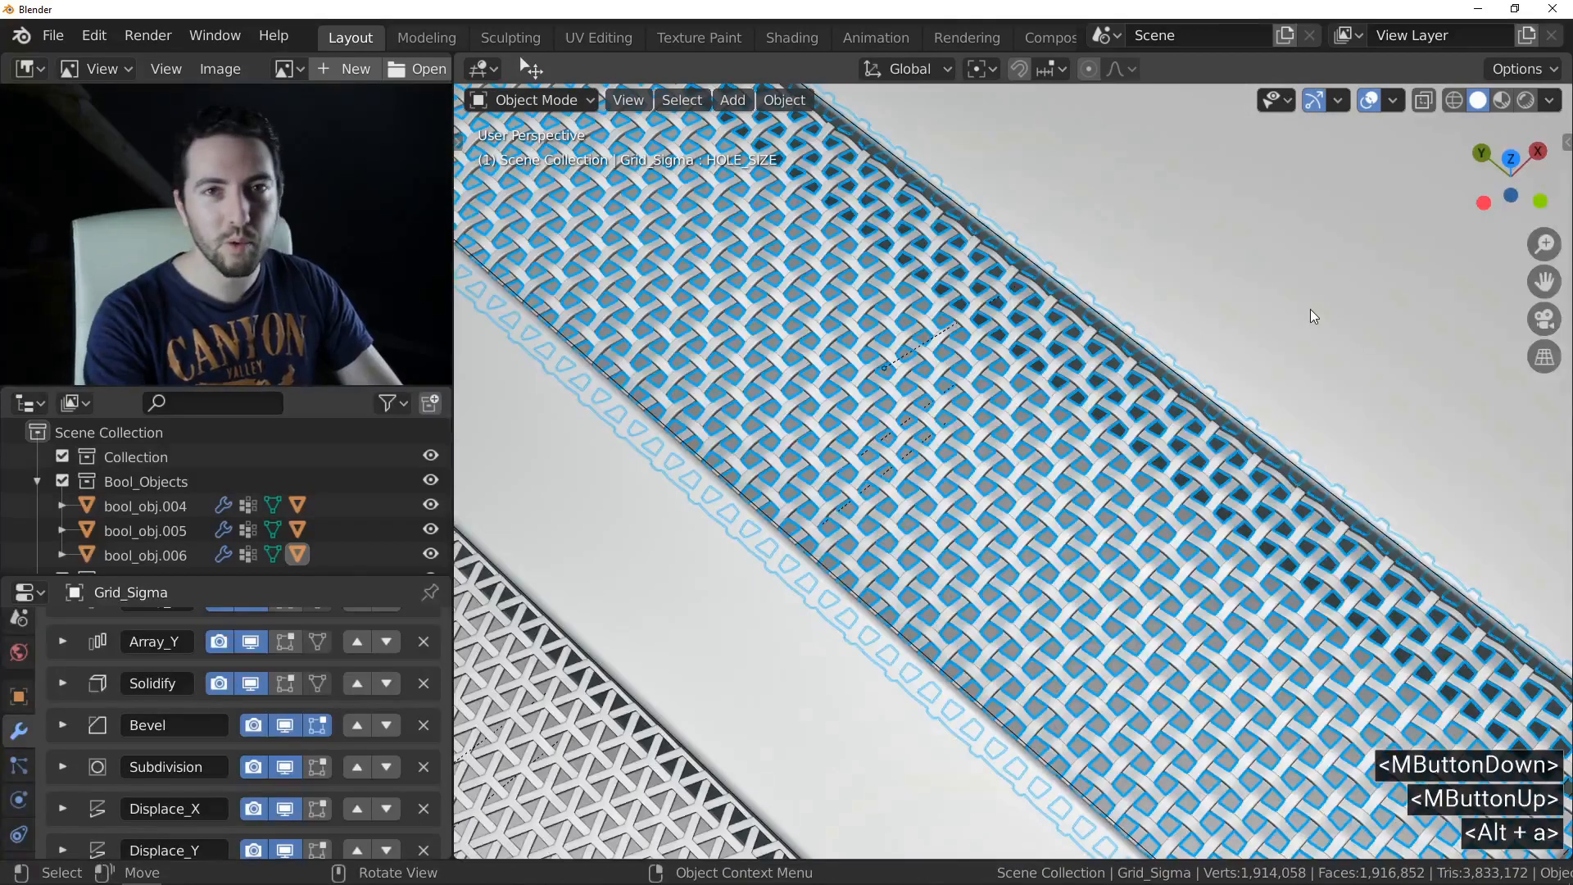
- Fill the fourth slot's boolean object with the elongated-slot-and-hole grid pattern, increase its repetitions, fine-tune its openings, and finish the Grid tool
click(1234, 366)
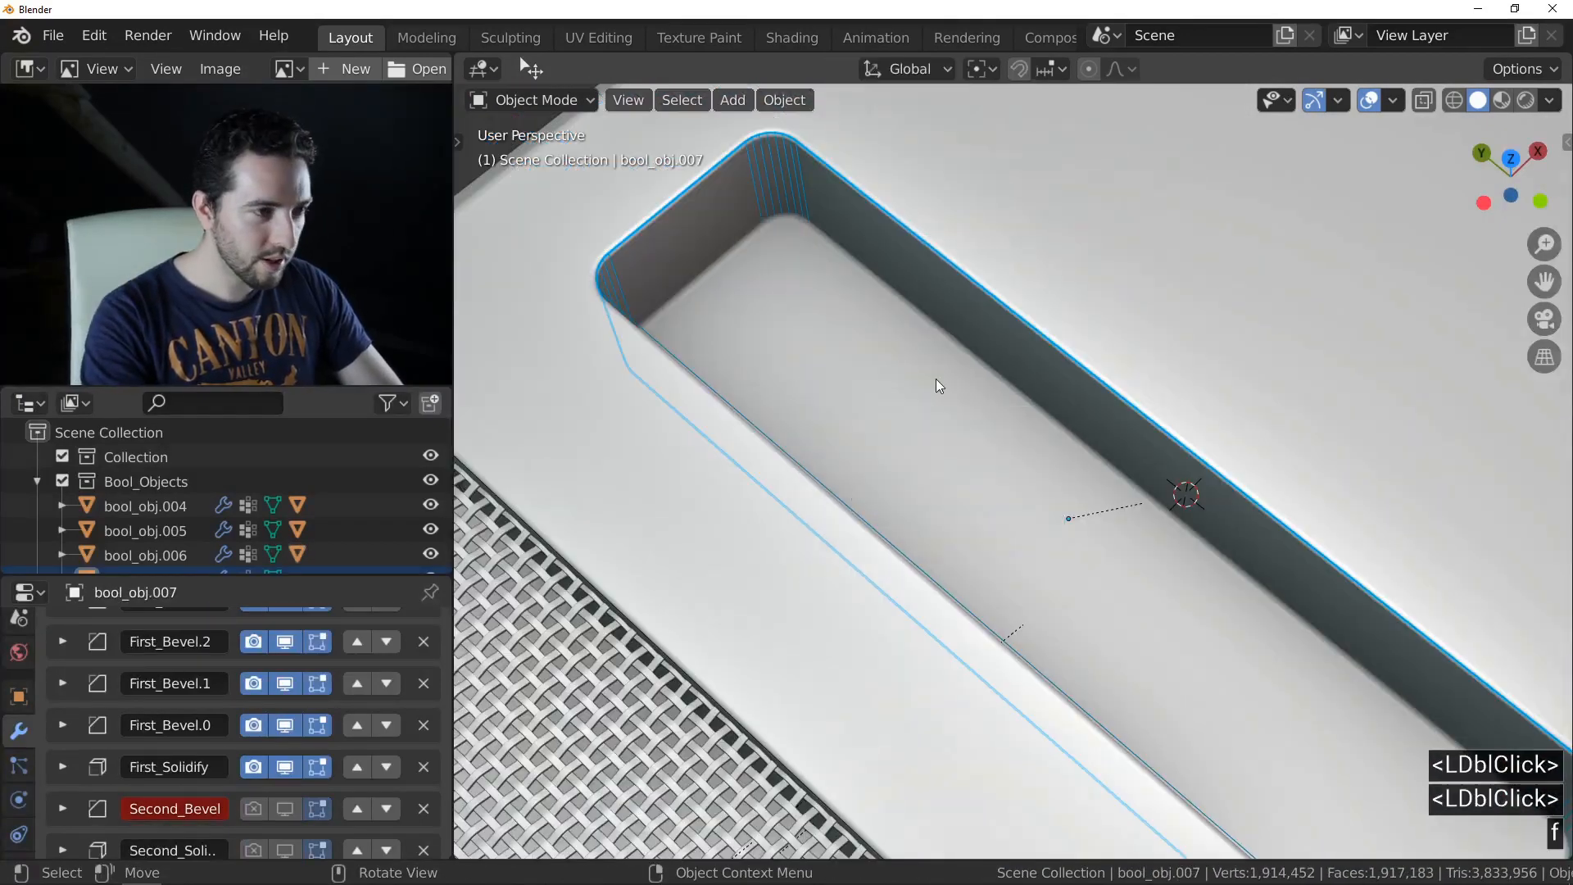
key(f)
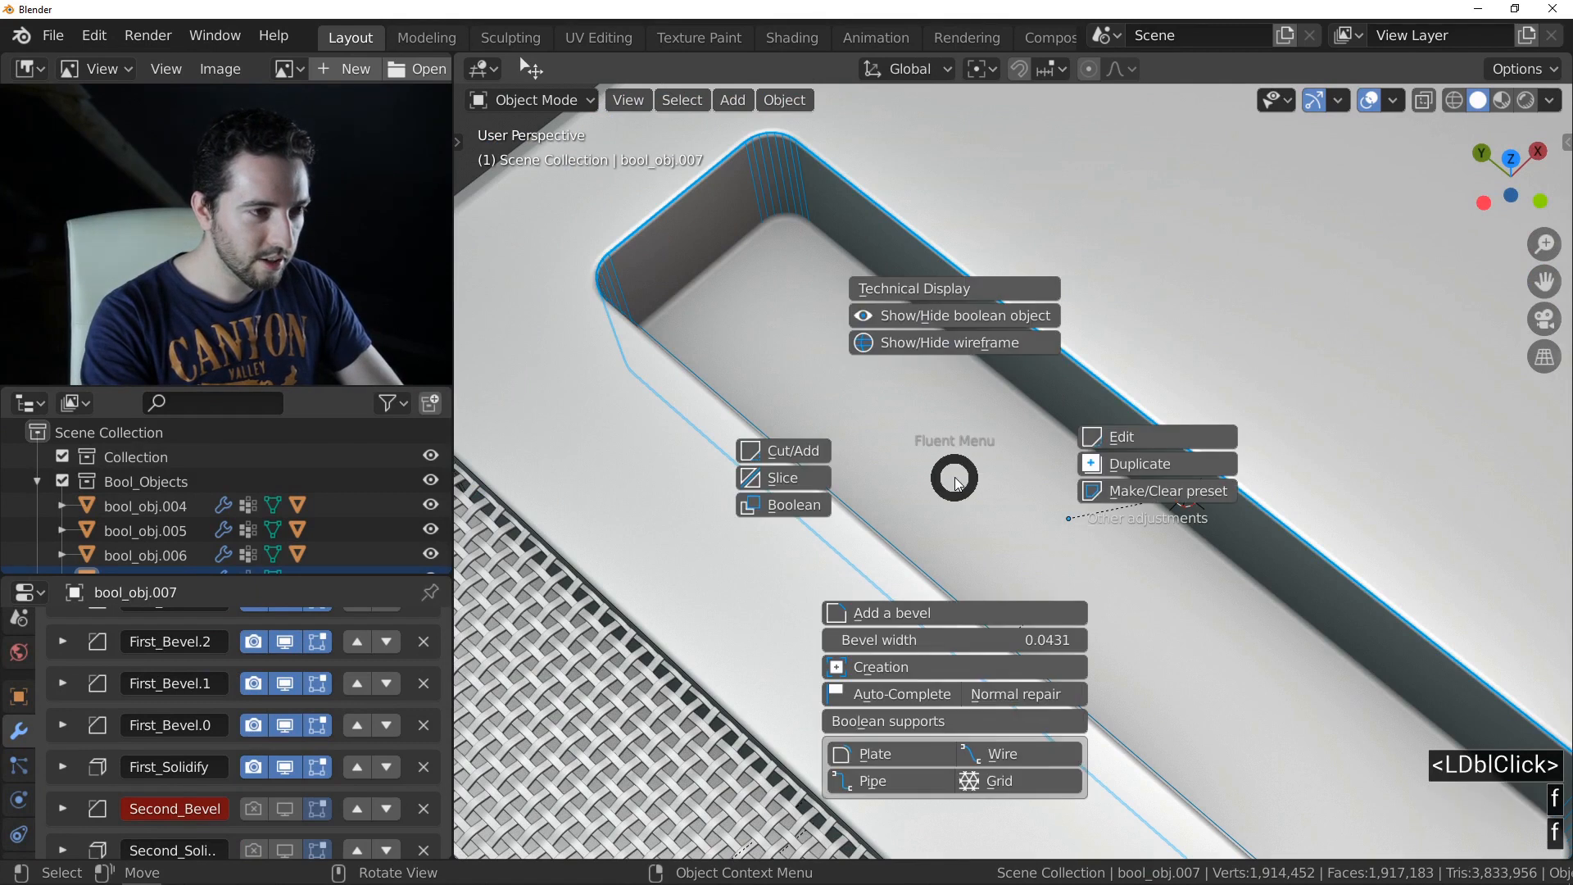
click(994, 782)
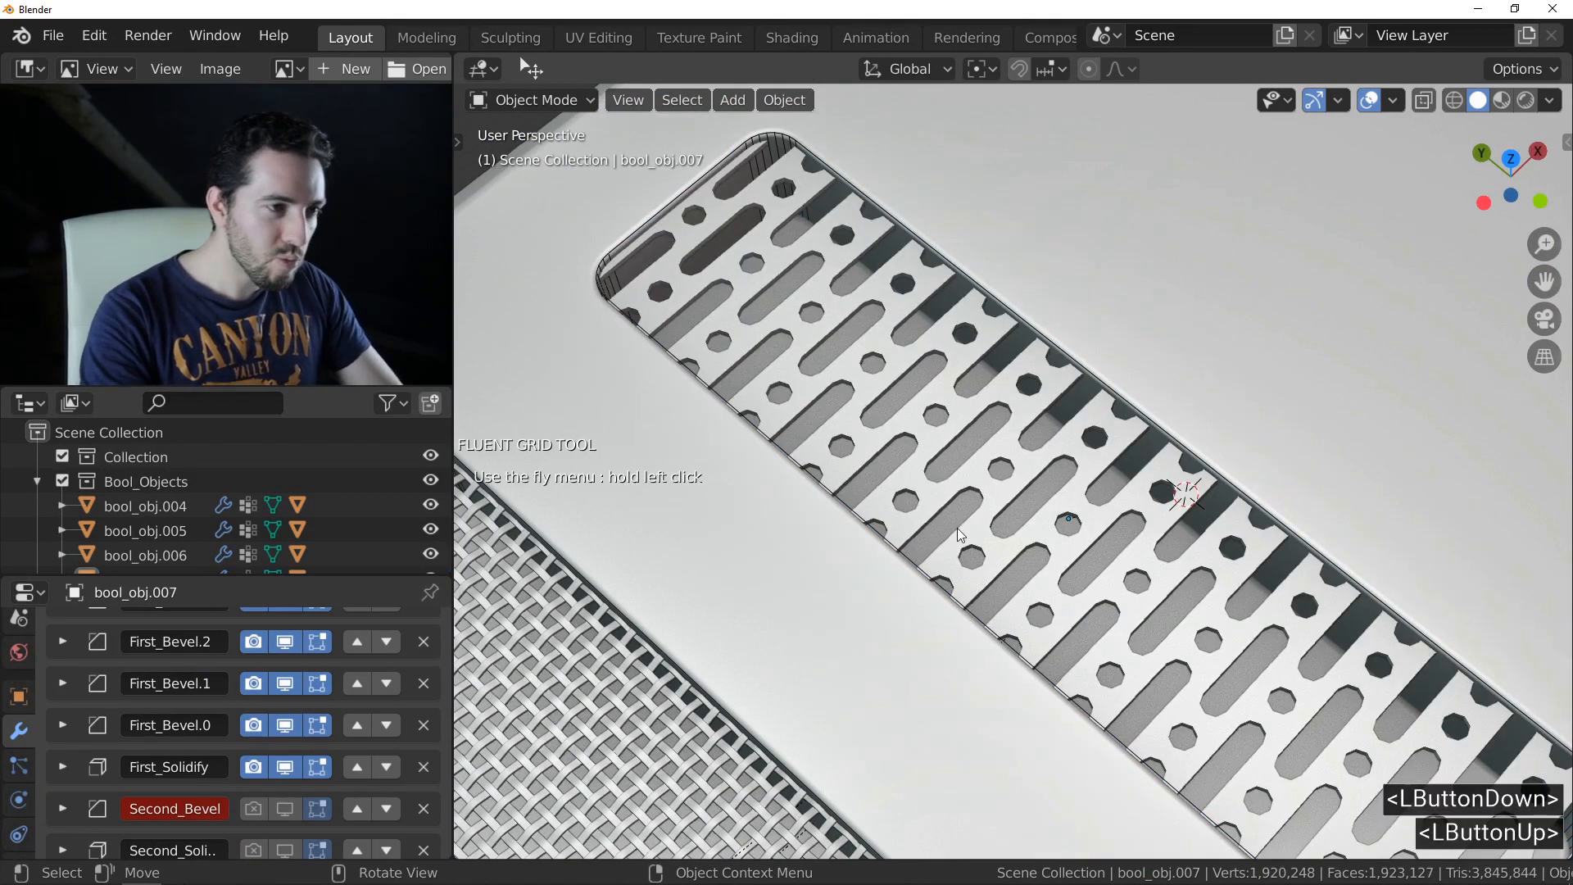
drag(951, 493, 870, 494)
click(870, 495)
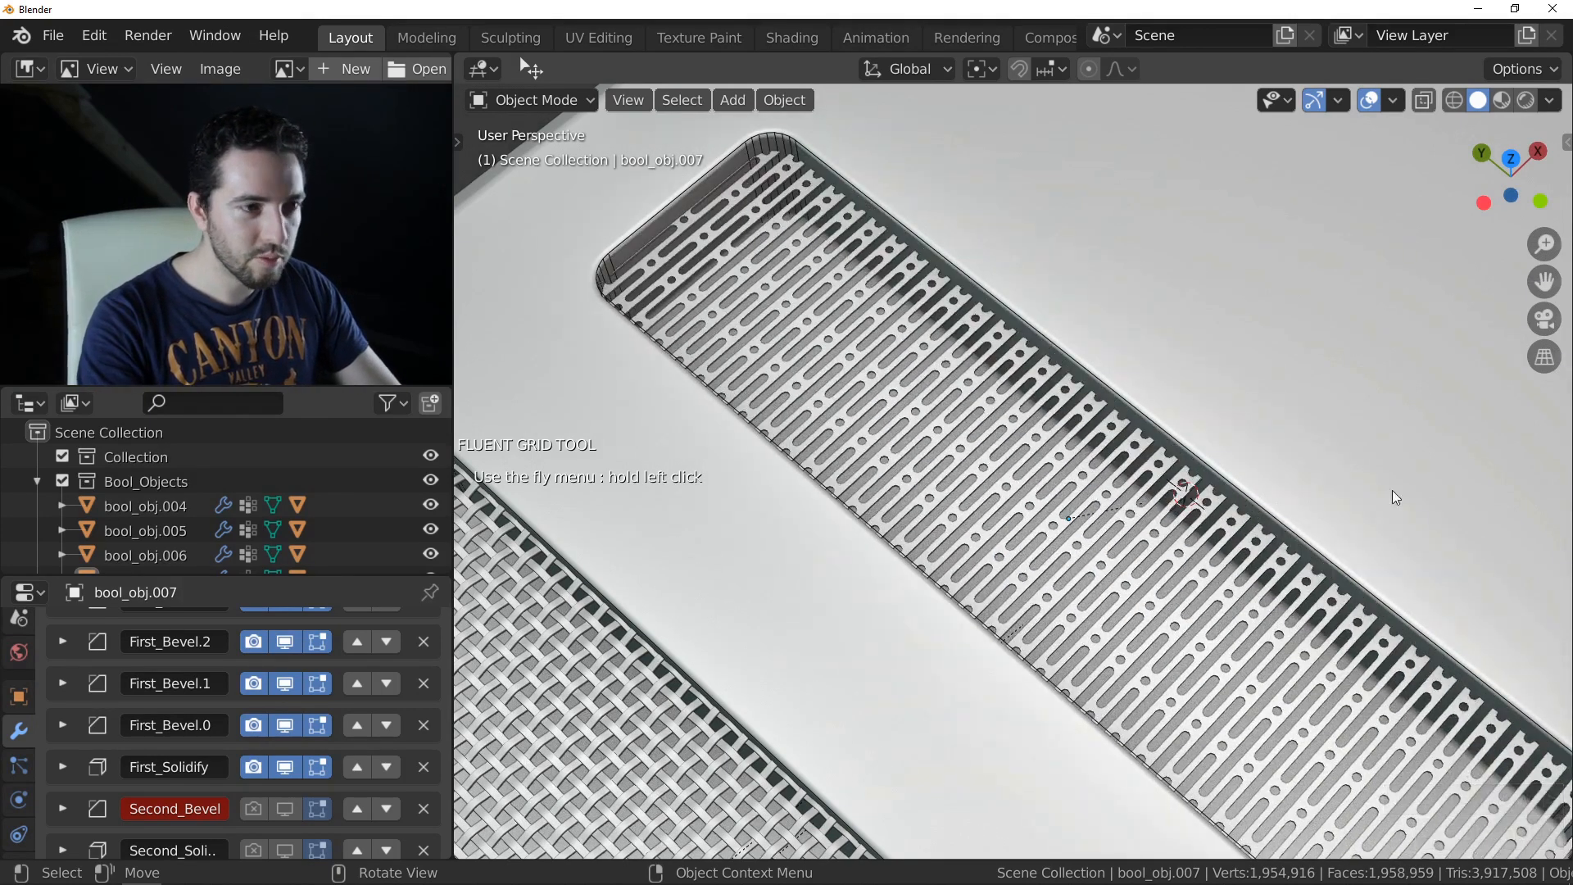
drag(1393, 490, 1111, 606)
click(1113, 602)
right_click(1113, 602)
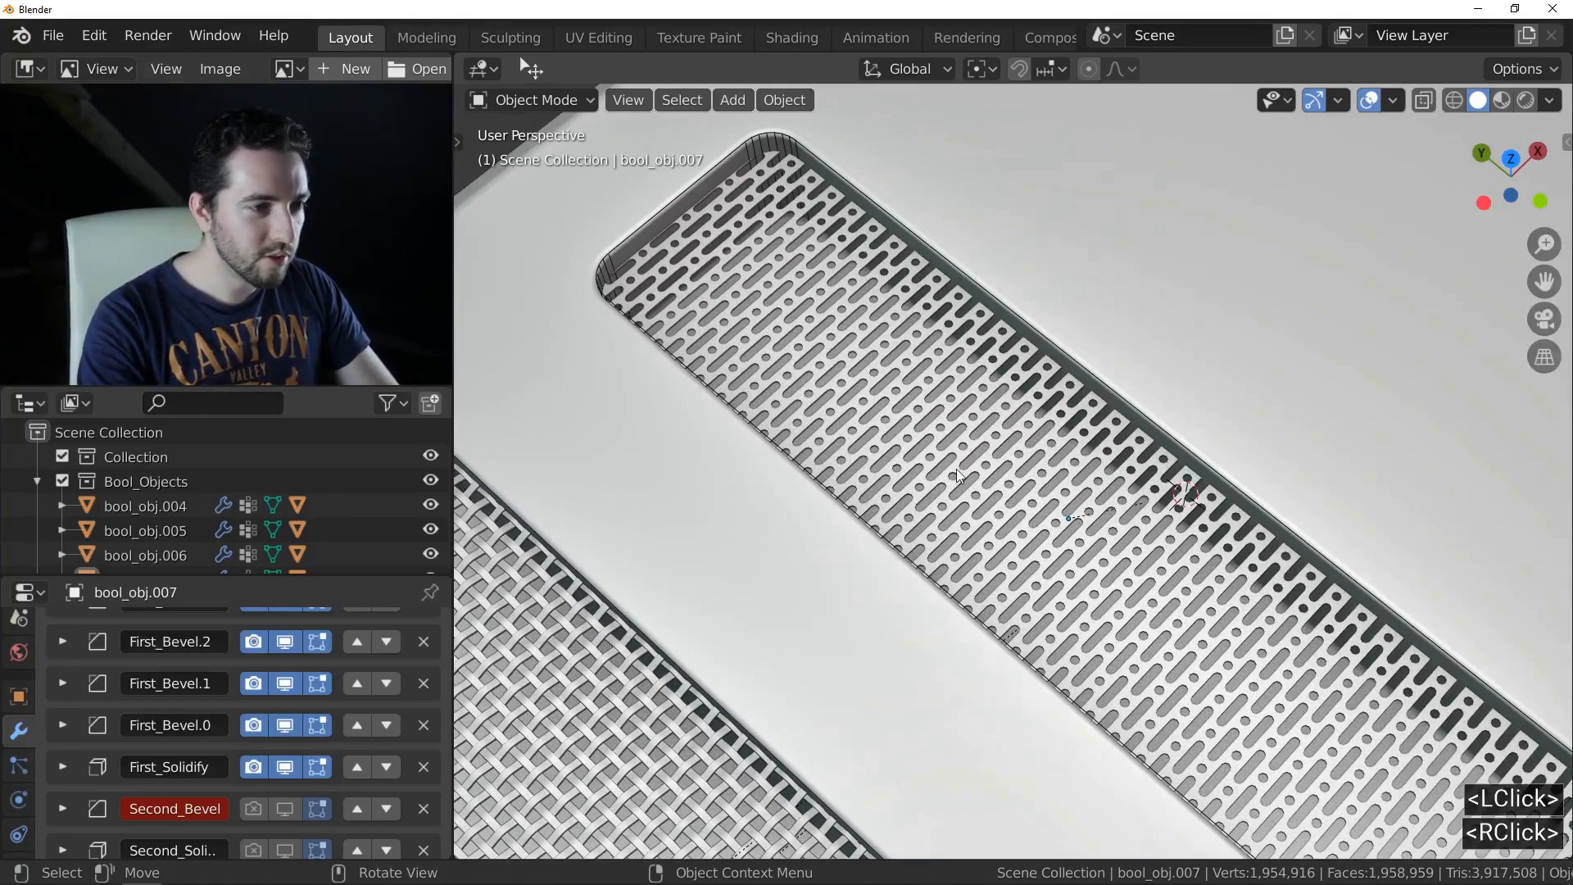
scroll(956, 469, down, 3)
mouse_move(956, 471)
shift+middle_down()
mouse_move(961, 484)
mouse_move(972, 454)
mouse_move(986, 464)
shift+middle_up()
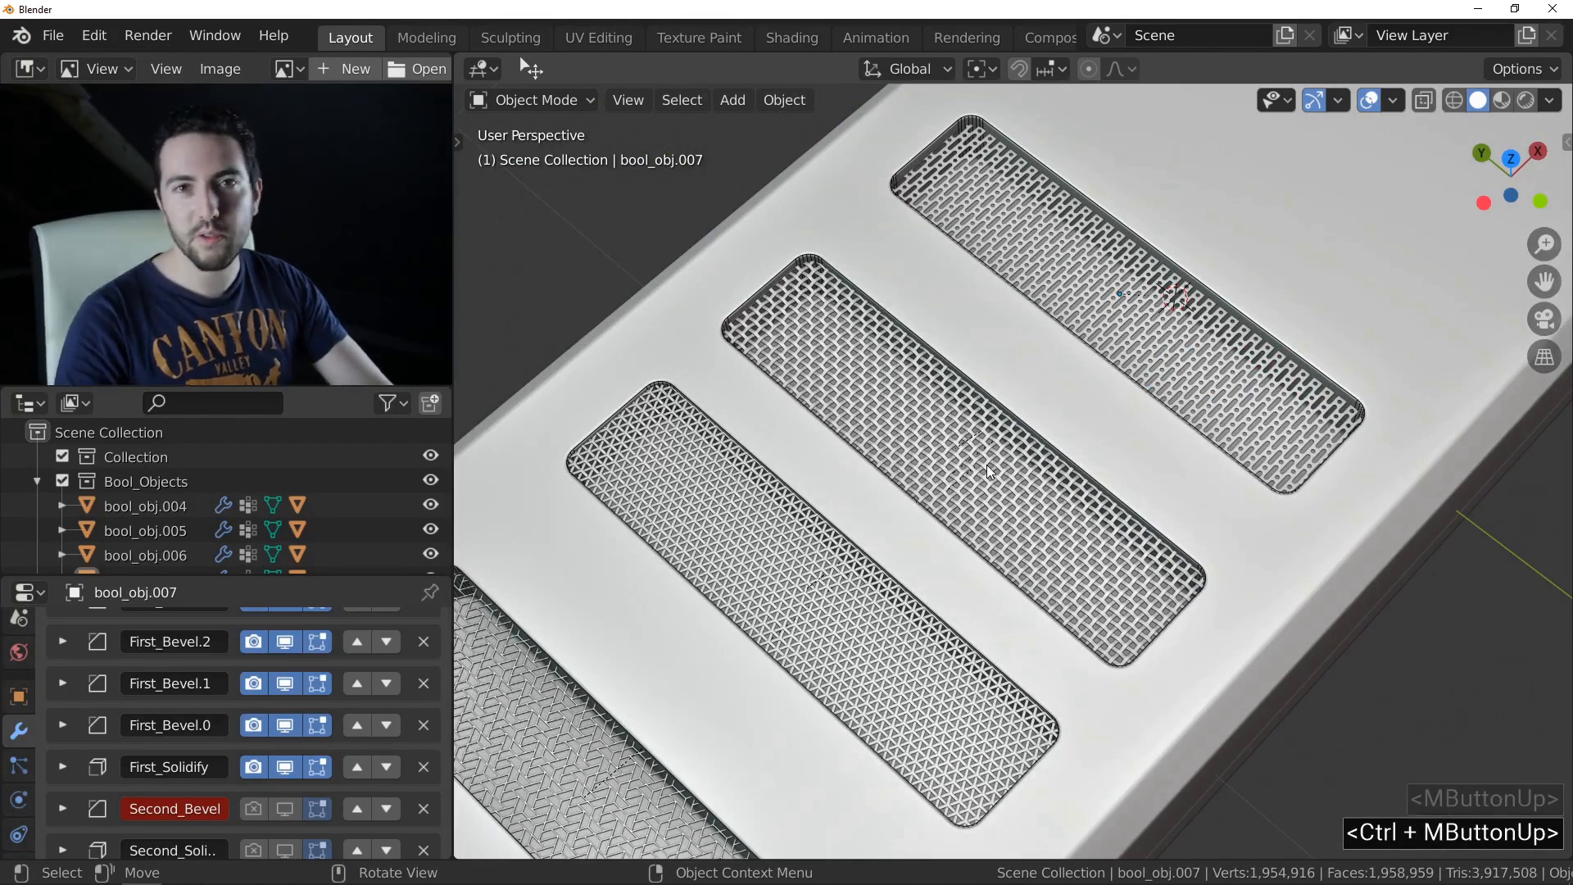
shift+middle_drag(1039, 357, 981, 382)
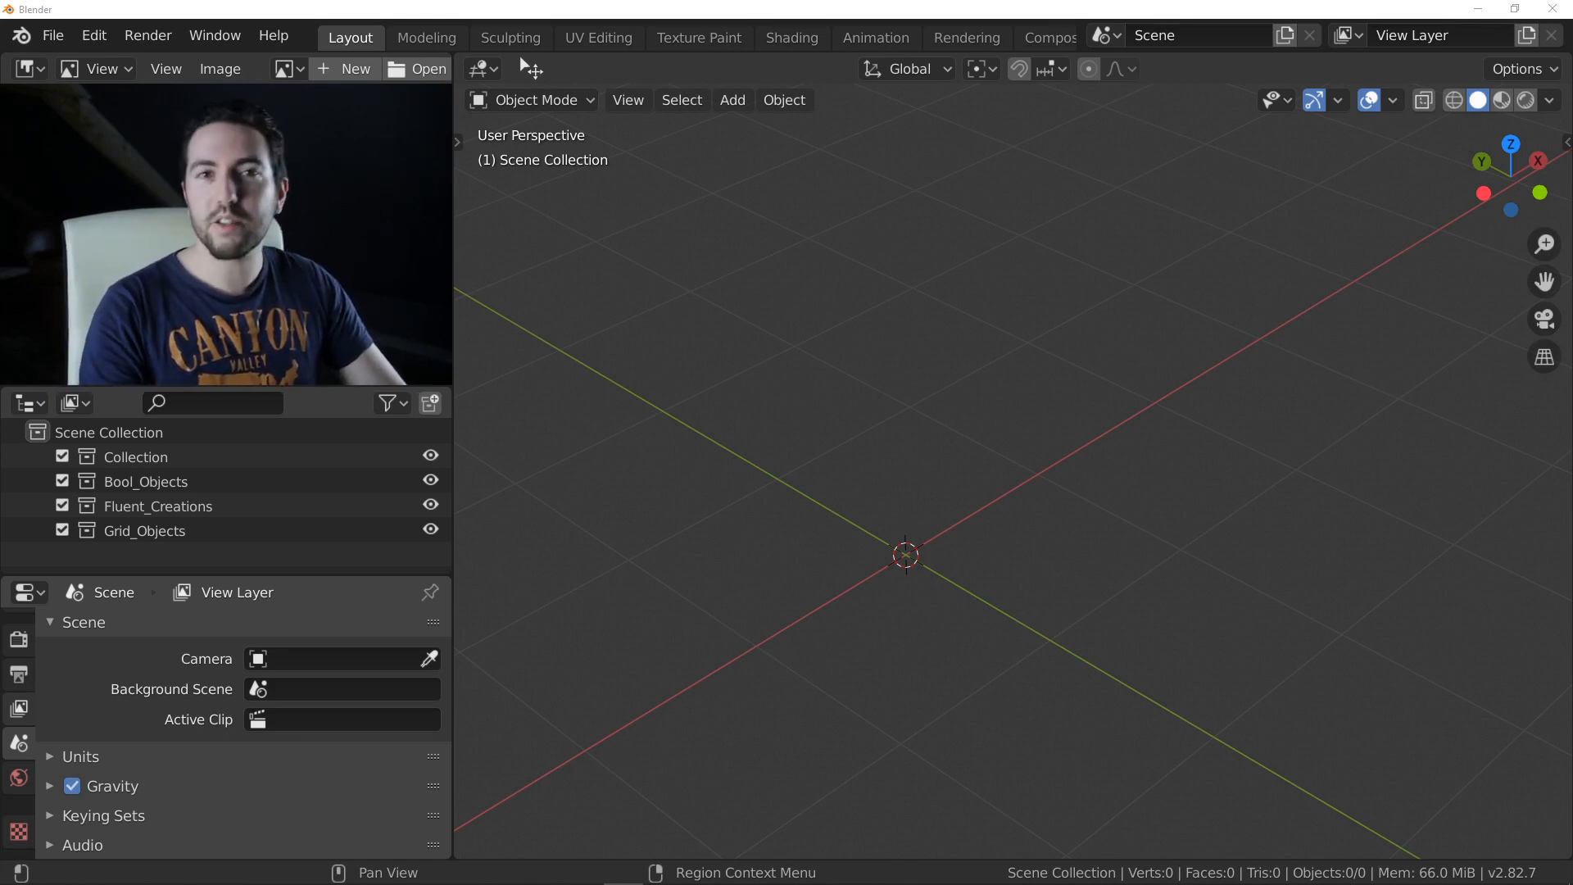
- Add a Second Bevel of about 0.2 to the new rounded box and switch its profile to straight
shift+middle_drag(898, 519, 901, 525)
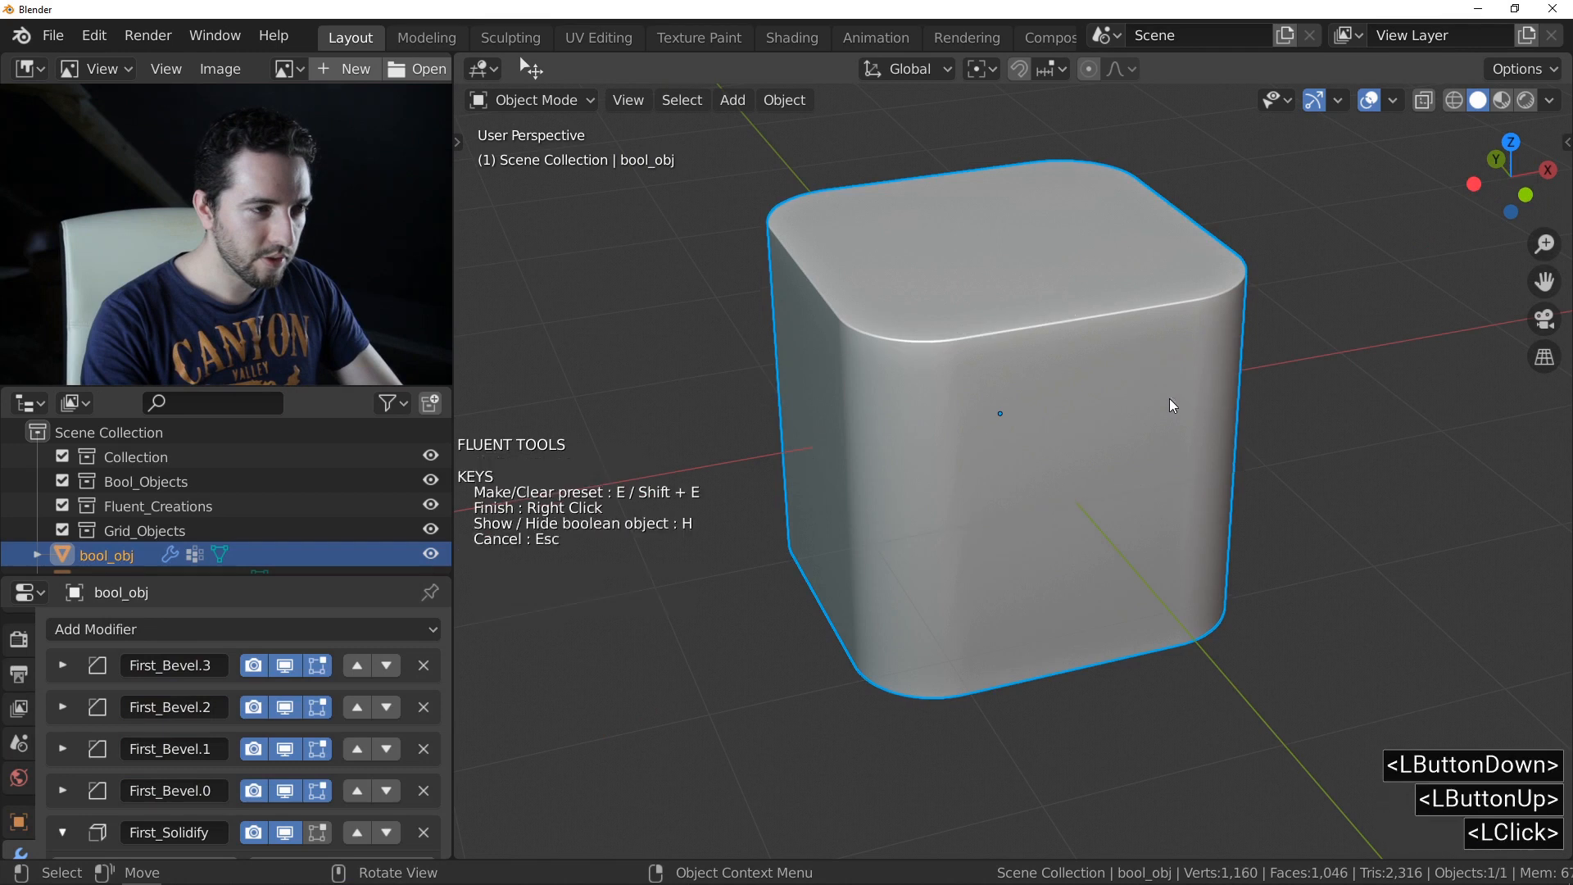
shift+middle_drag(961, 379, 961, 390)
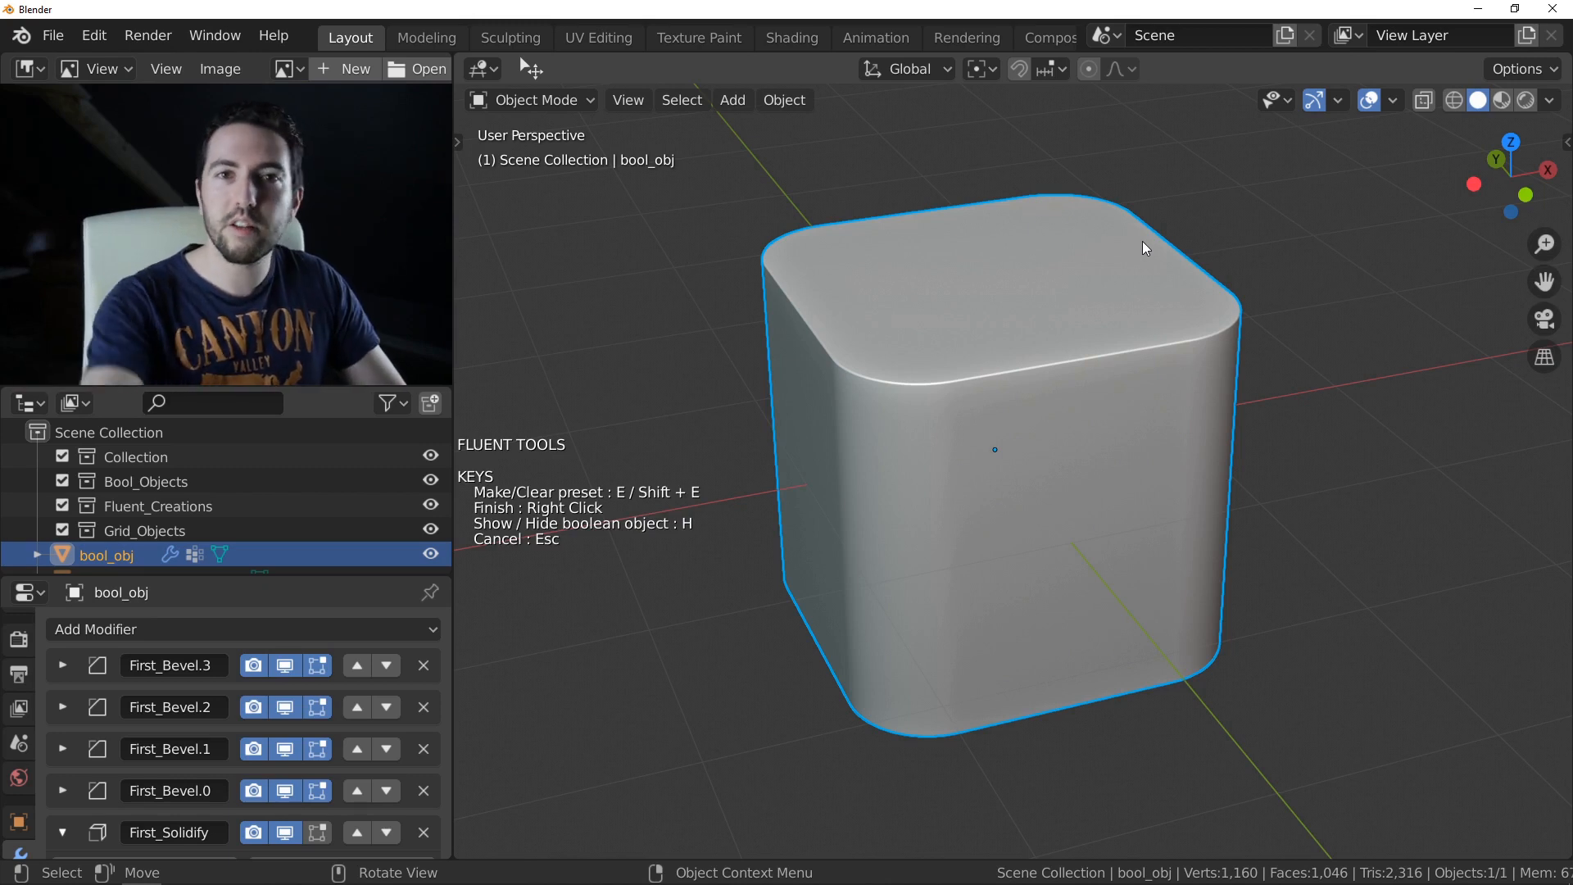
drag(1039, 373, 1116, 327)
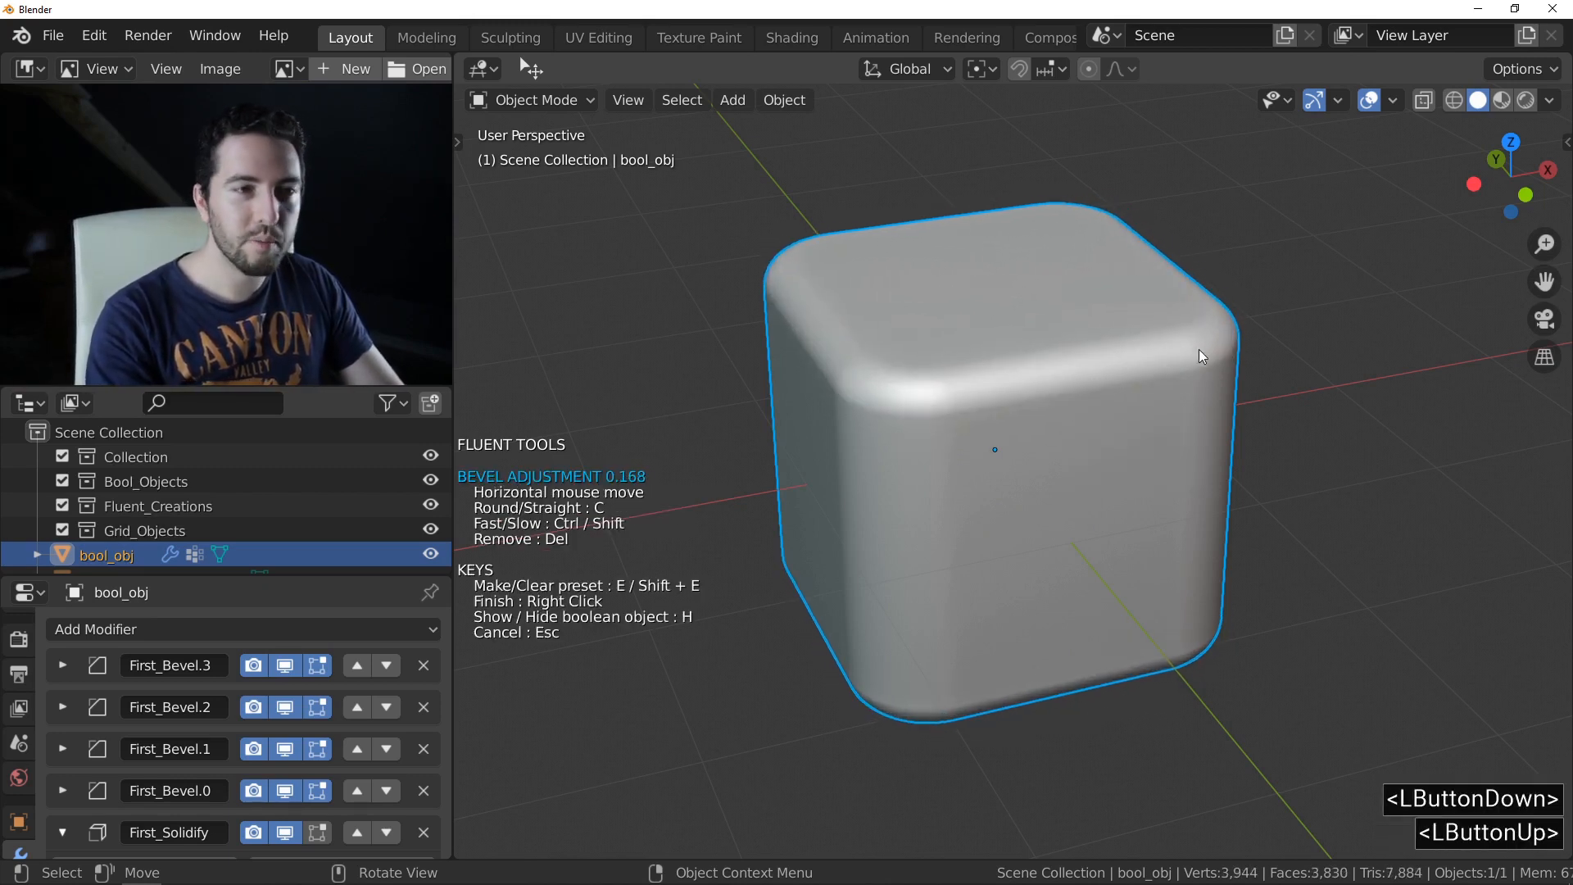
click(1198, 349)
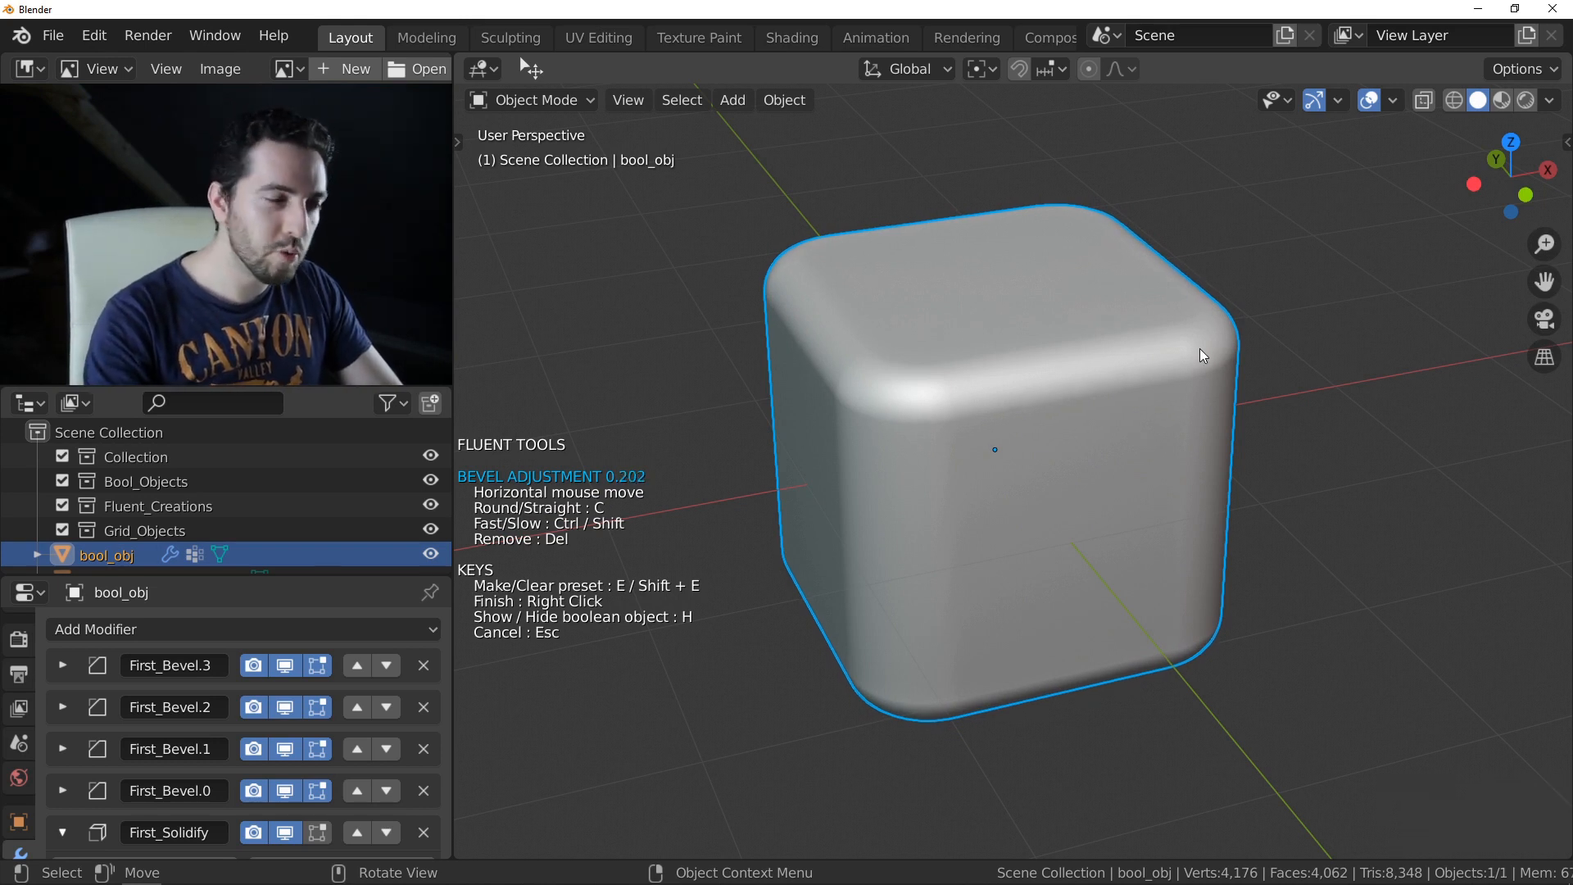
key(c)
key(c)
click(1175, 345)
ctrl+middle_drag(990, 369, 989, 357)
ctrl+scroll(990, 357, up, 1)
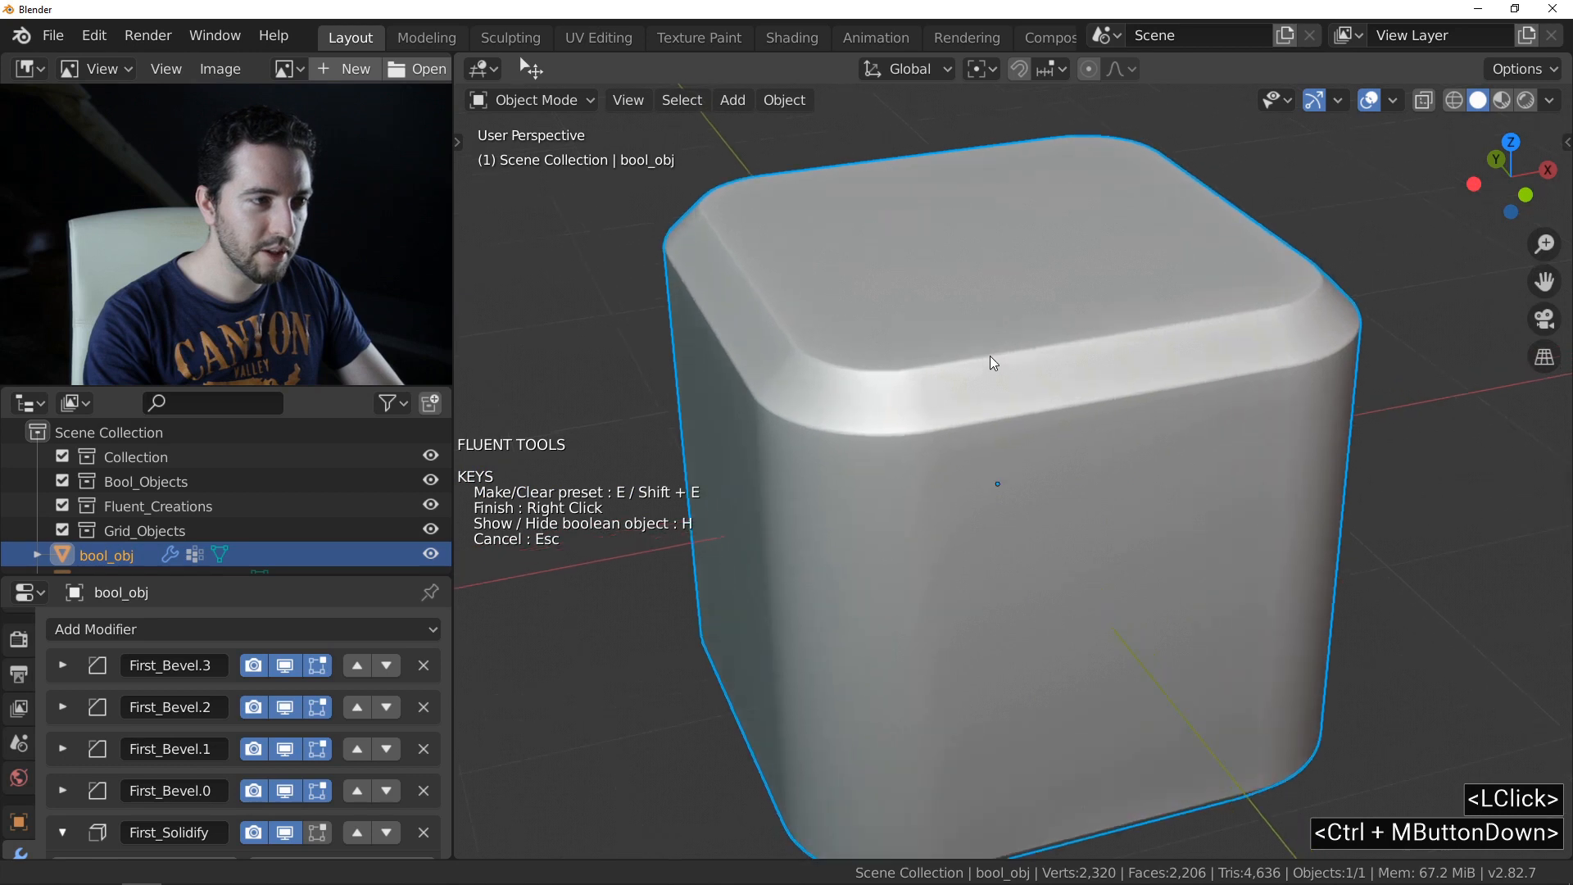
- Try an Outer Bevel over the box's straight chamfer and remove the Second Bevel
click(995, 395)
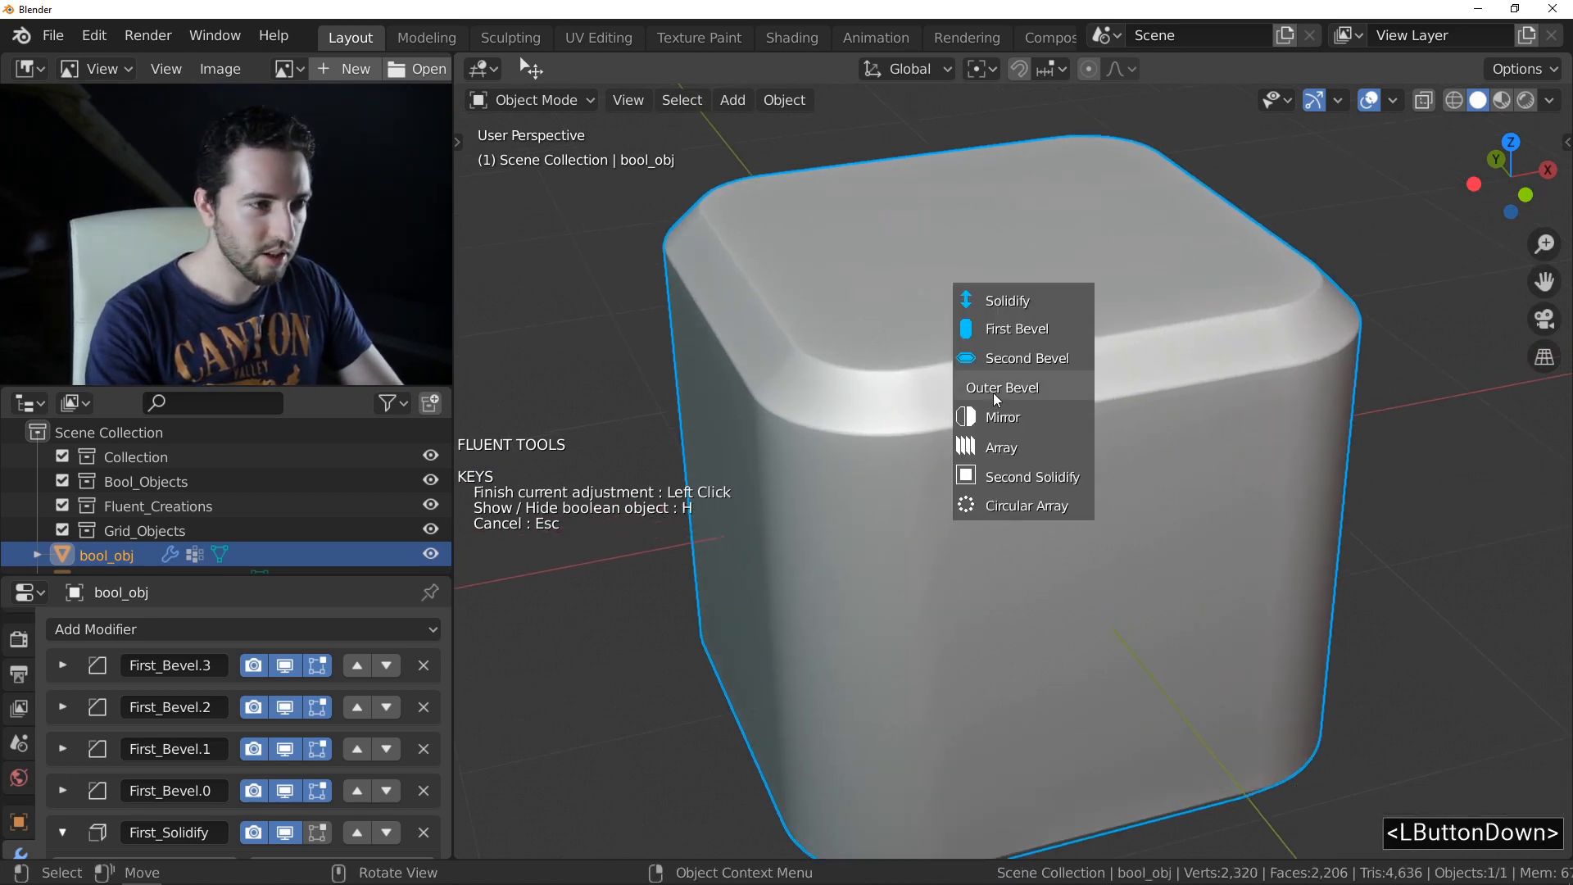
click(993, 393)
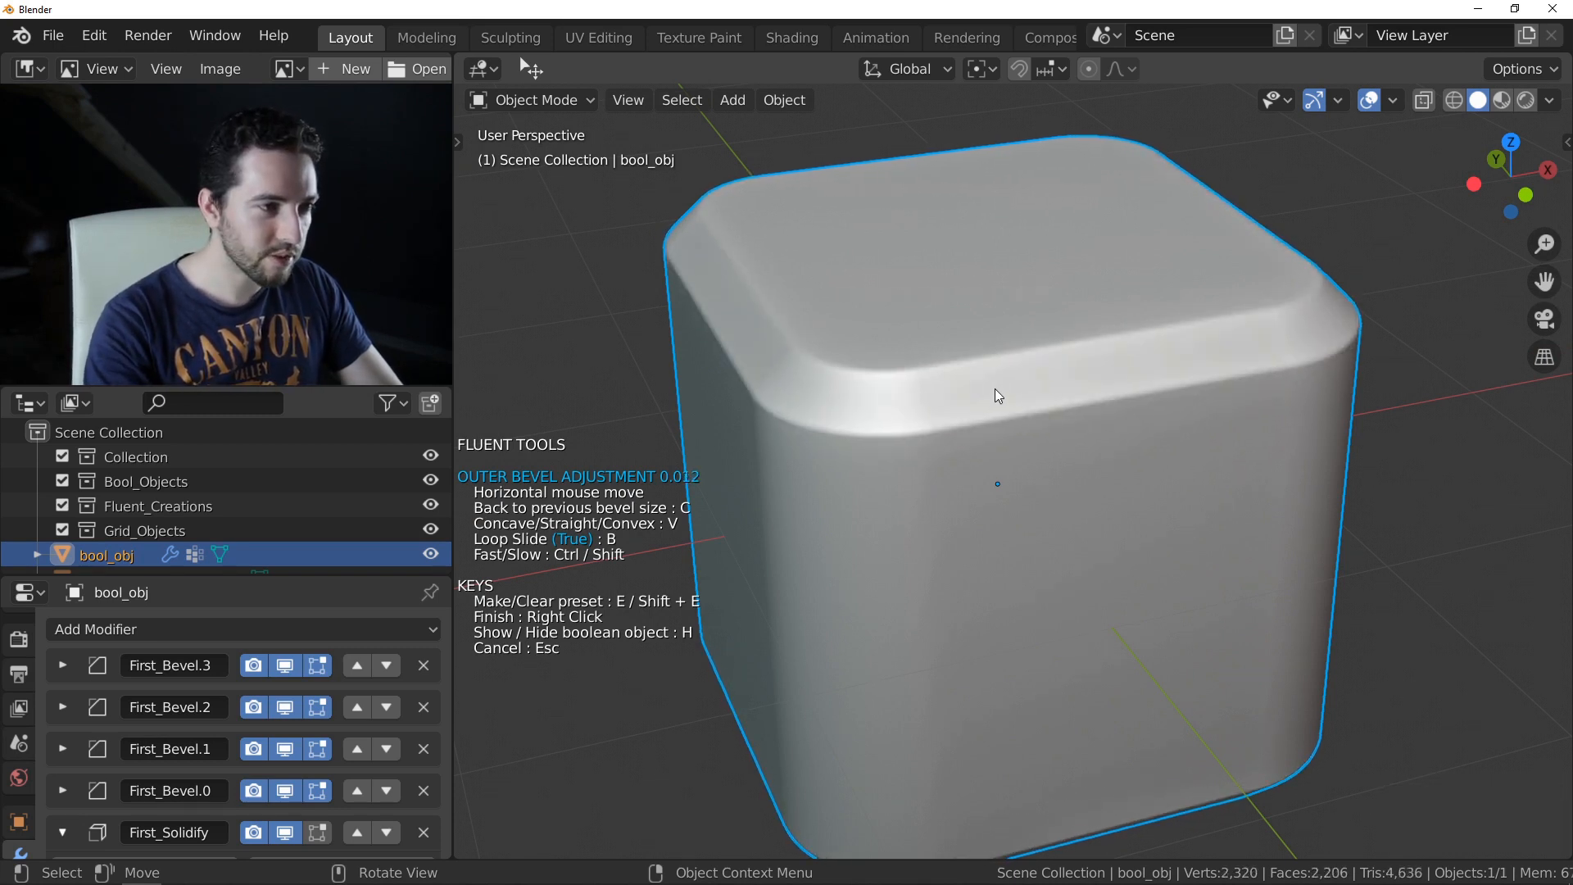
click(996, 388)
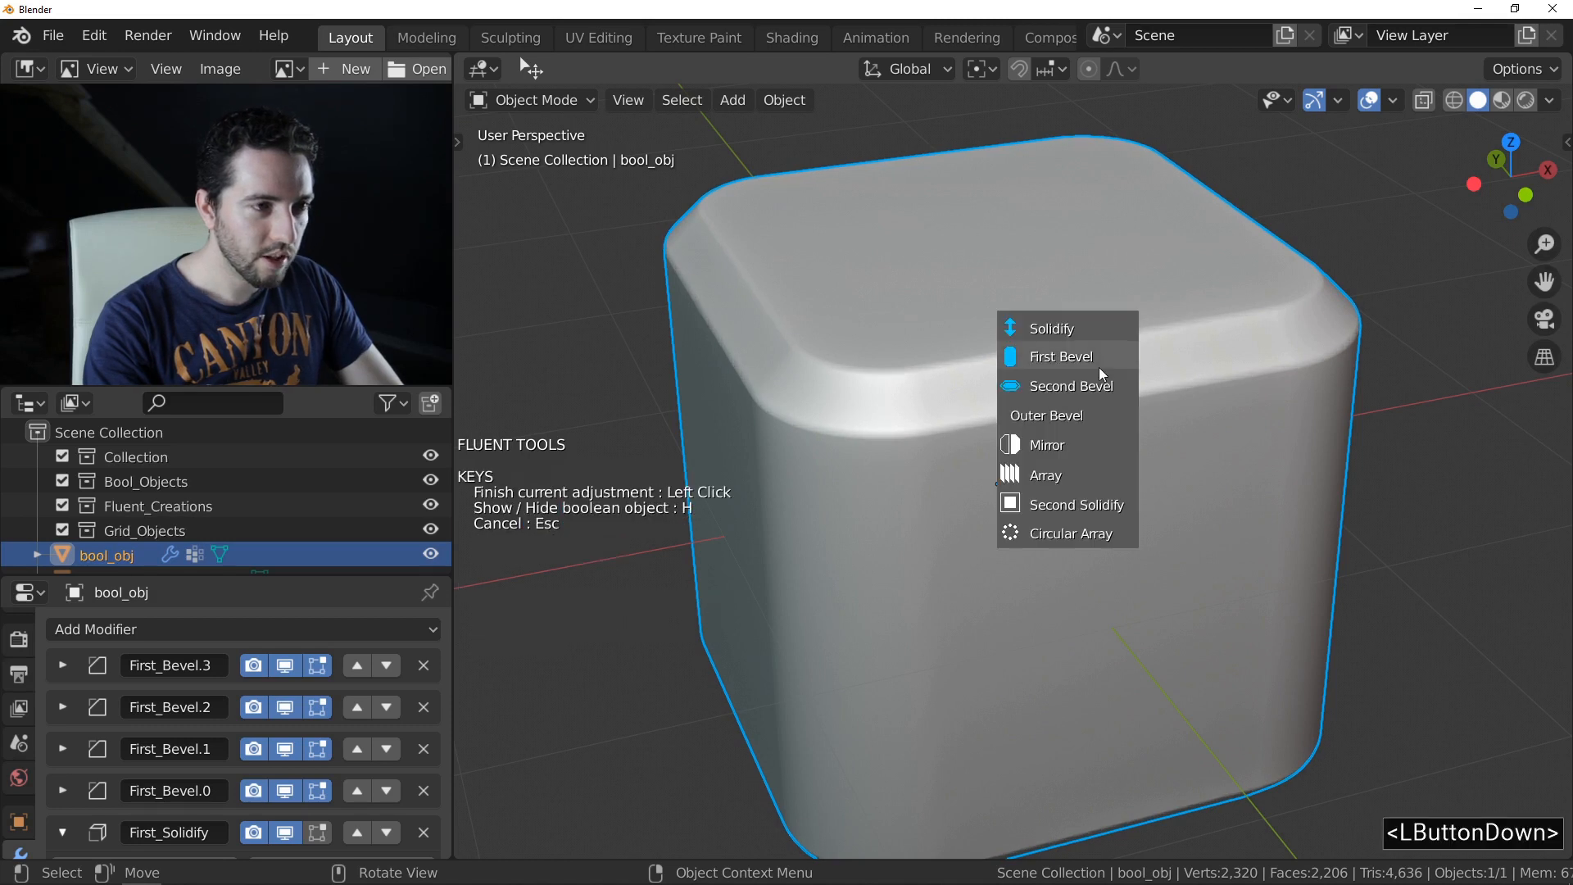
click(1085, 382)
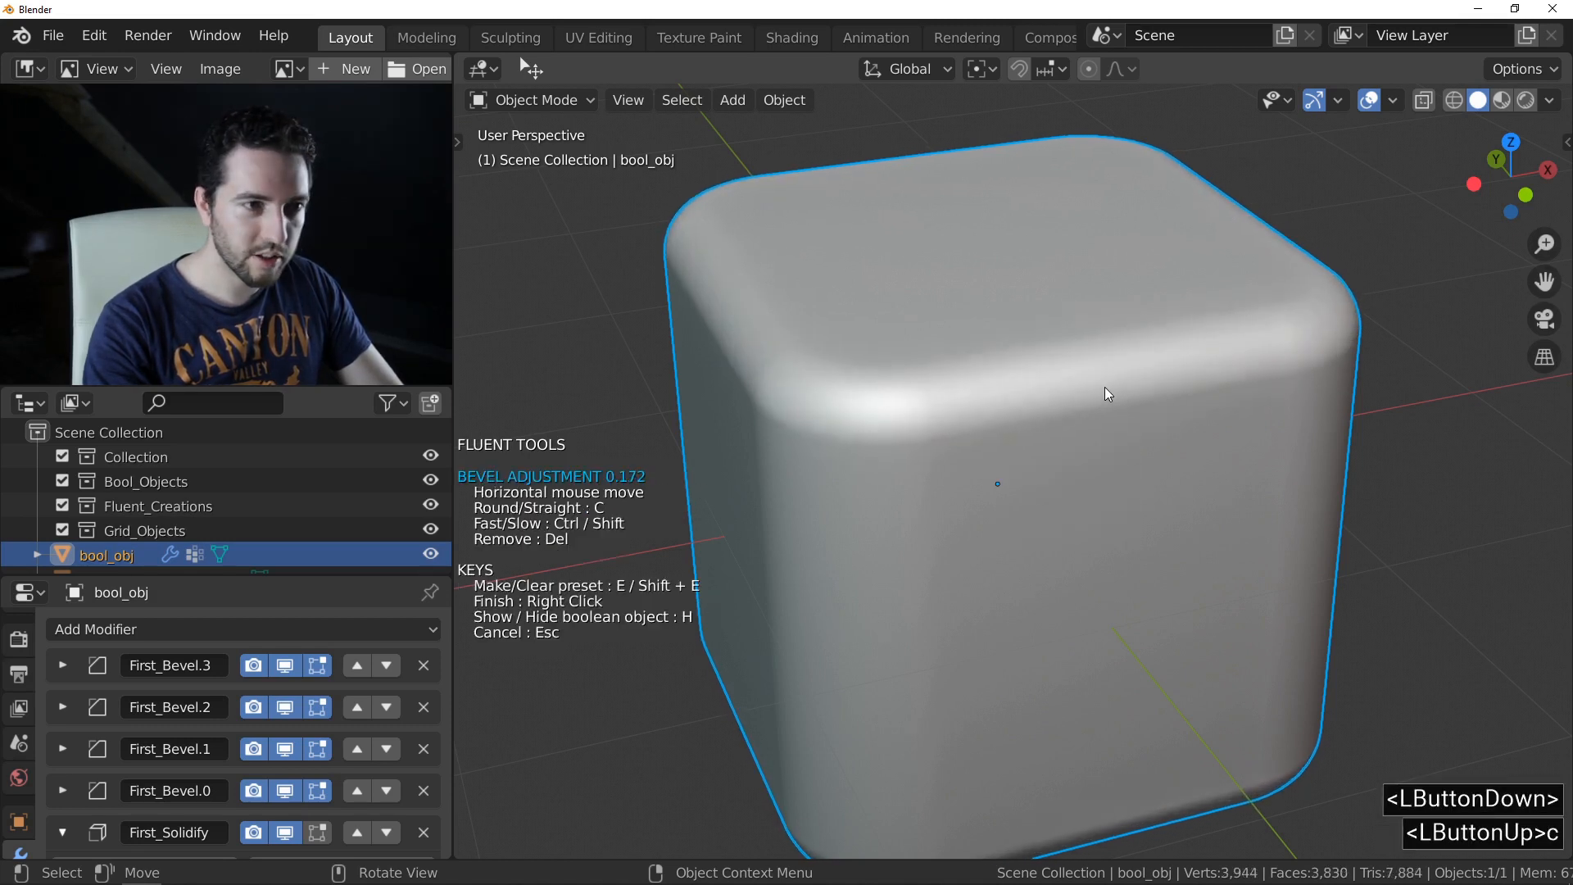
click(950, 399)
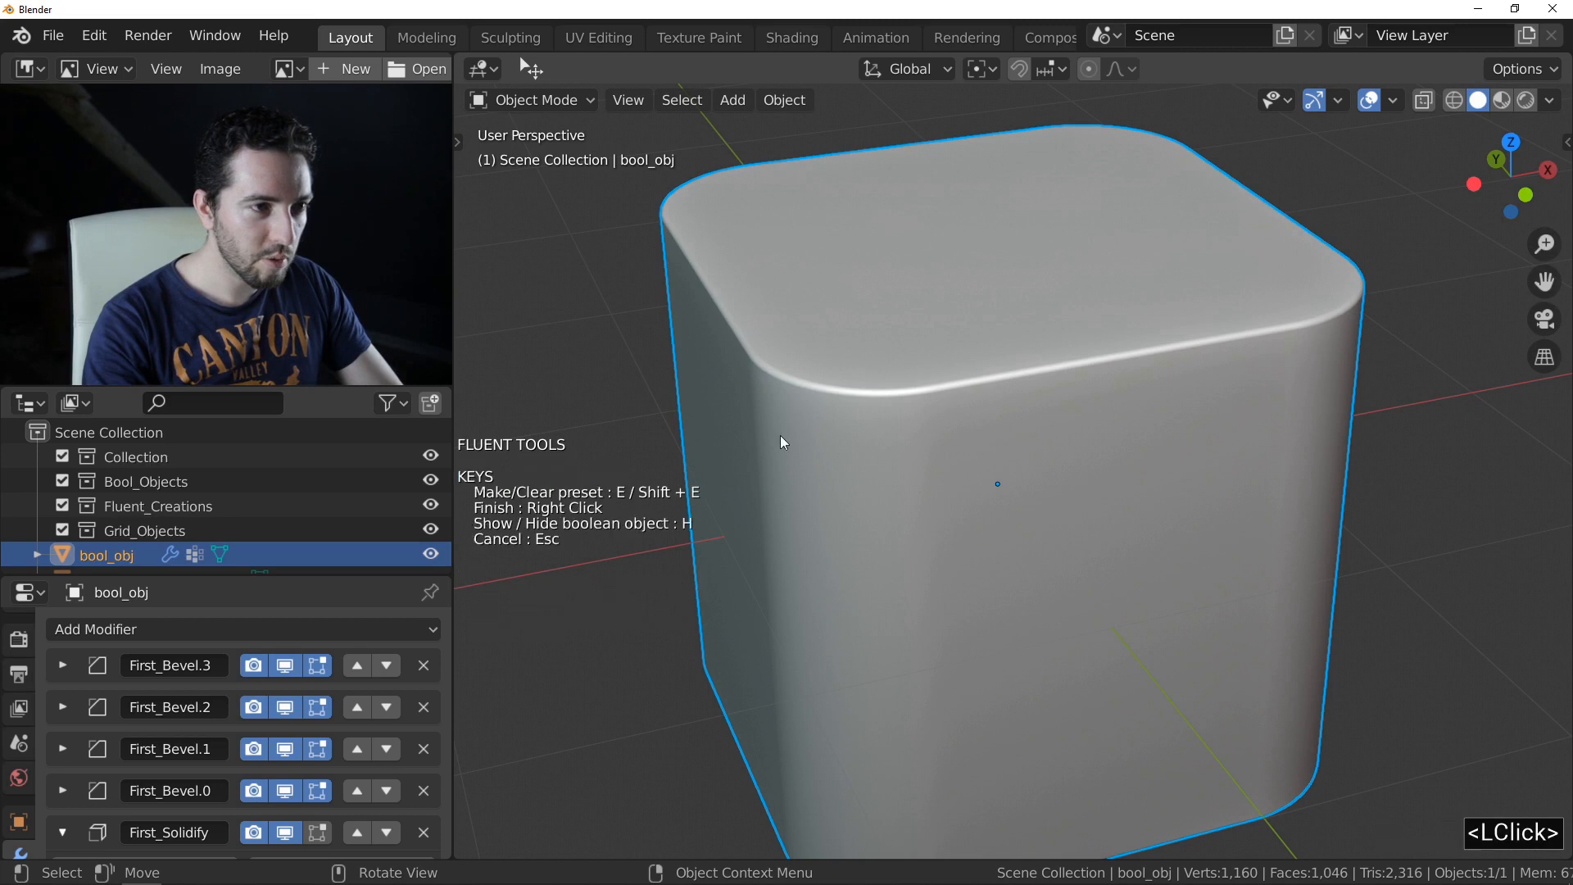
- Round the box's upper and lower edges with an Outer Bevel of about 0.2 and finish the adjustments
click(1072, 391)
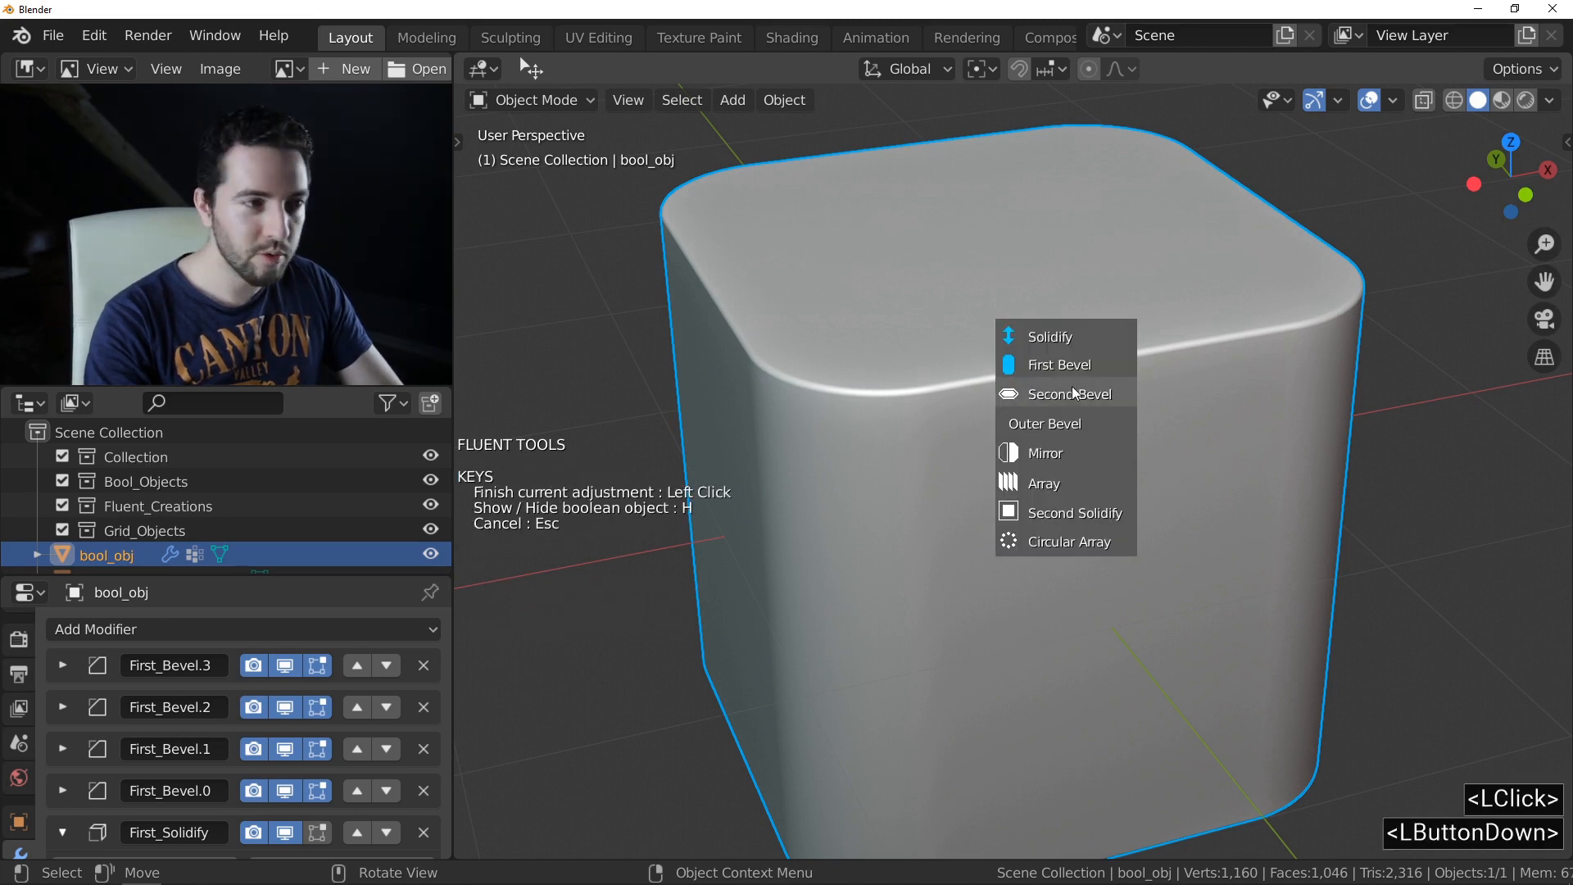
click(1042, 422)
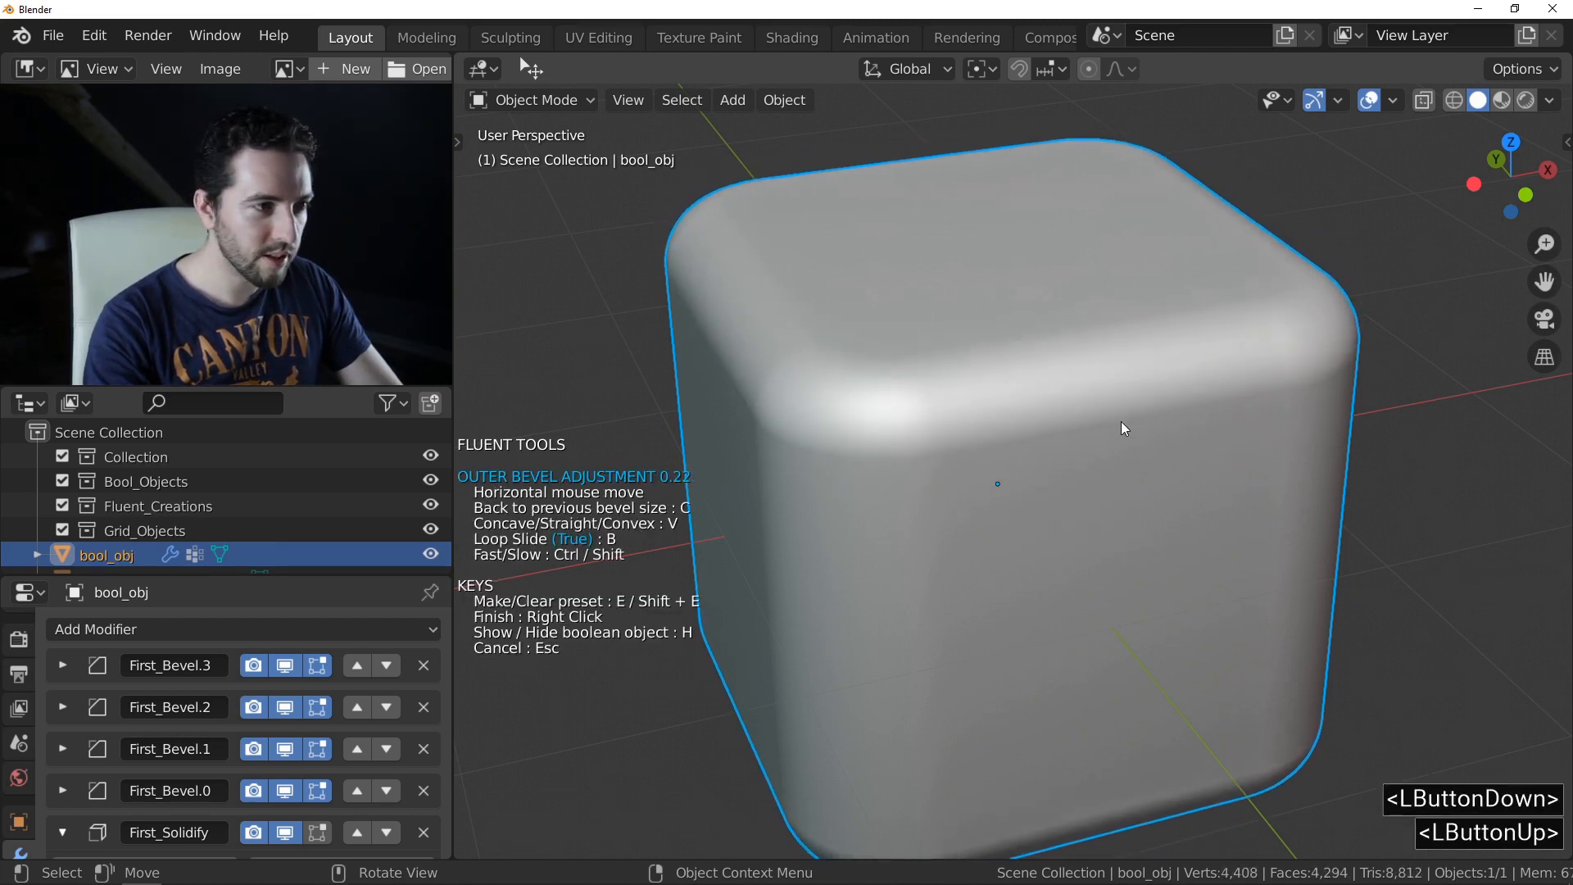
click(1102, 385)
middle_drag(1094, 375, 1089, 370)
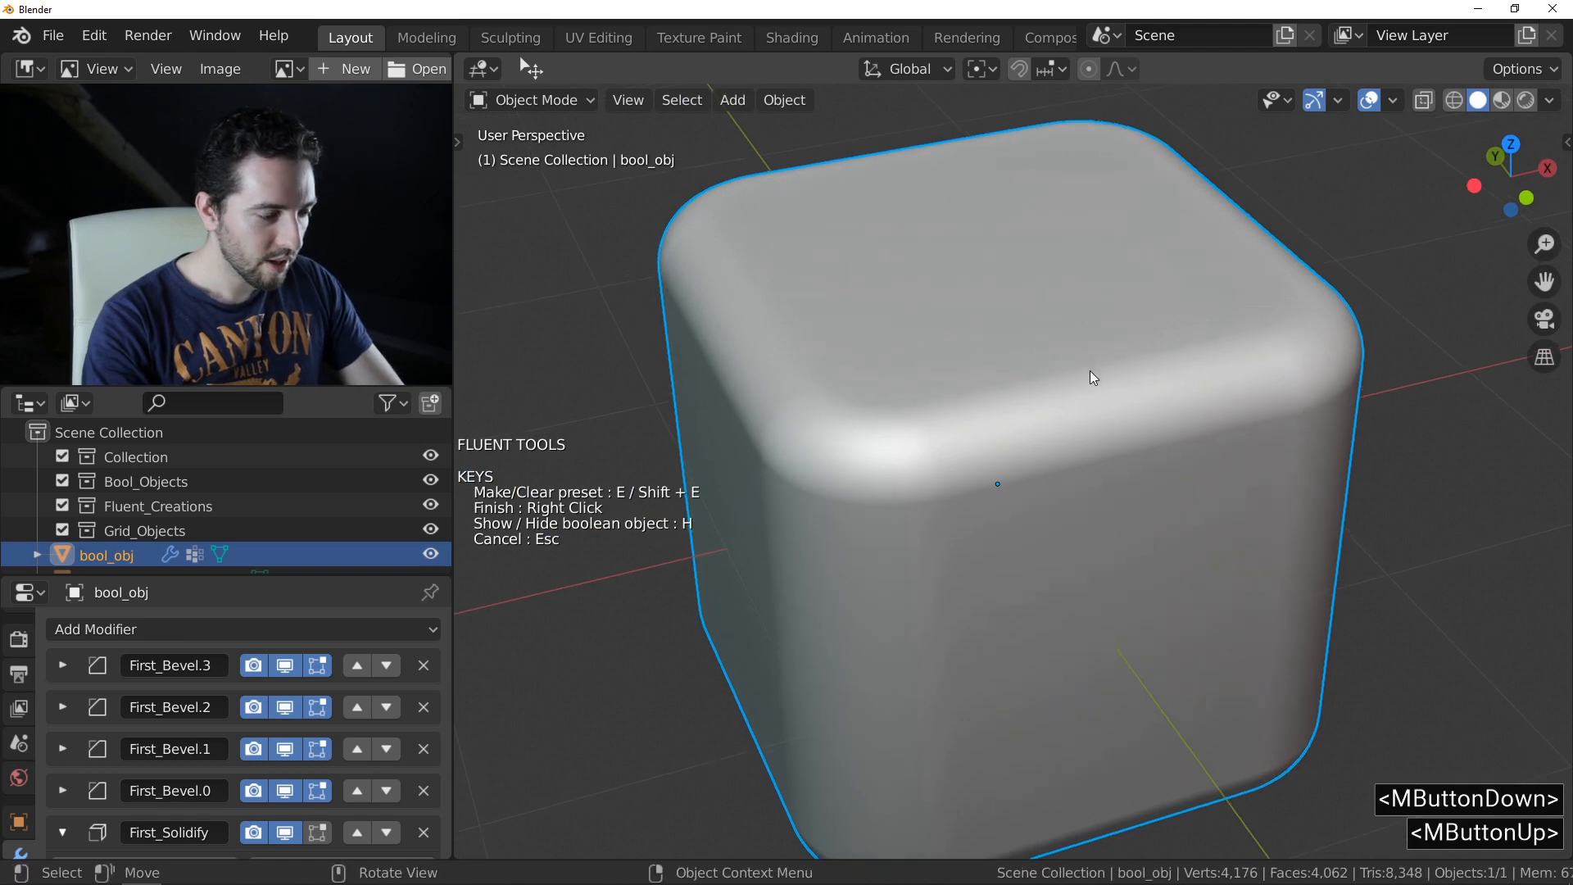
key(alt+f)
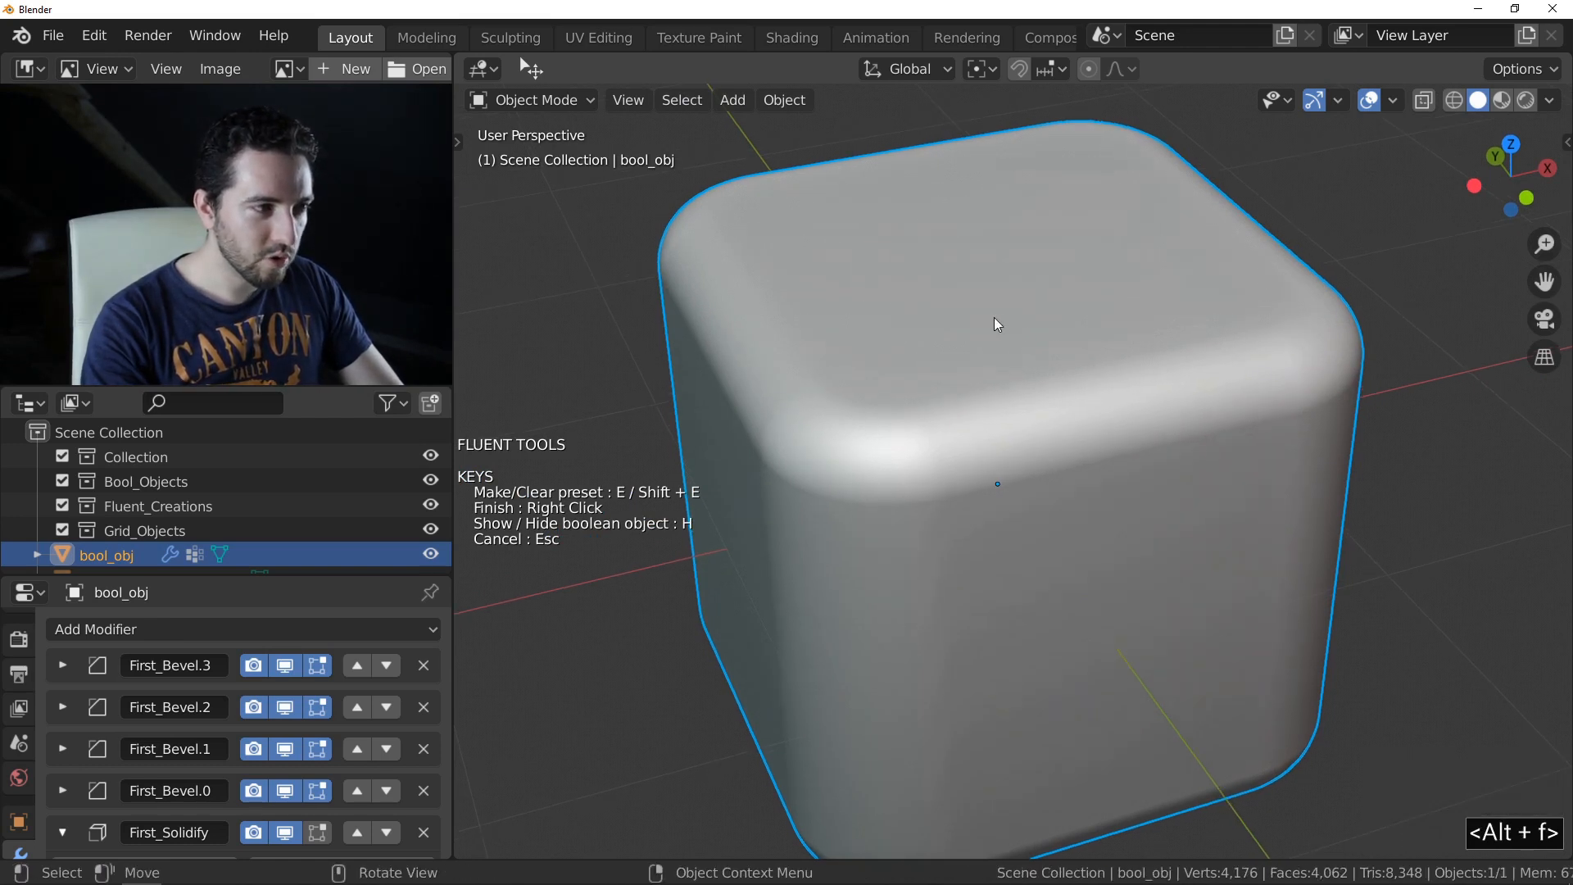
right_click(1008, 321)
- Cut a rectangular notch into the box's front upper edge, drawn from its centre on the top-face grid with added depth
key(alt+f)
right_click(994, 323)
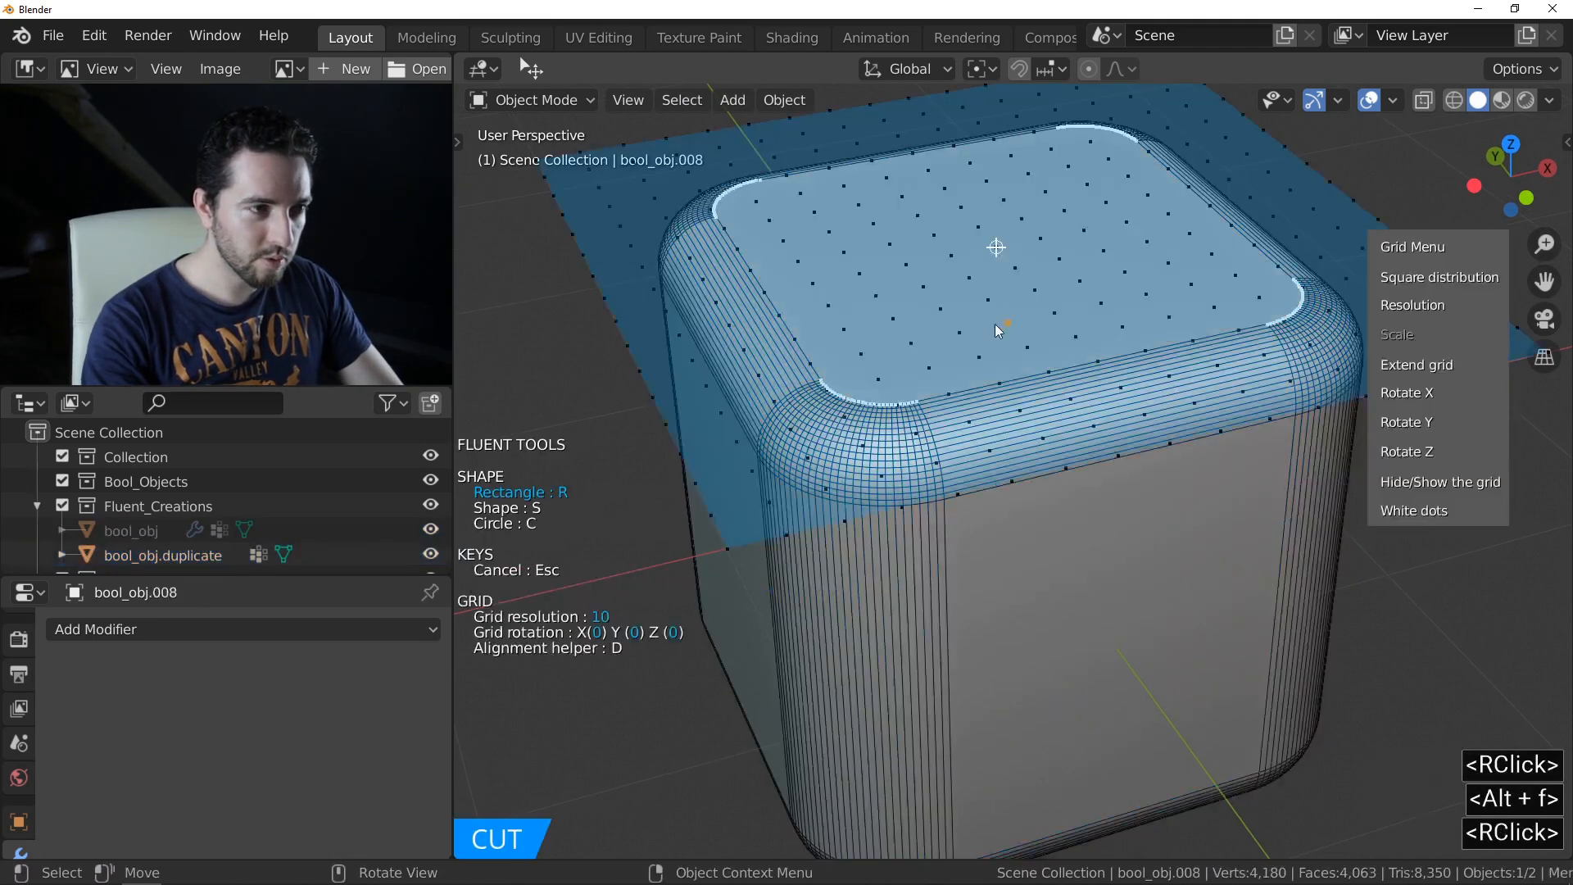
middle_click(1090, 401)
shift+click(1102, 400)
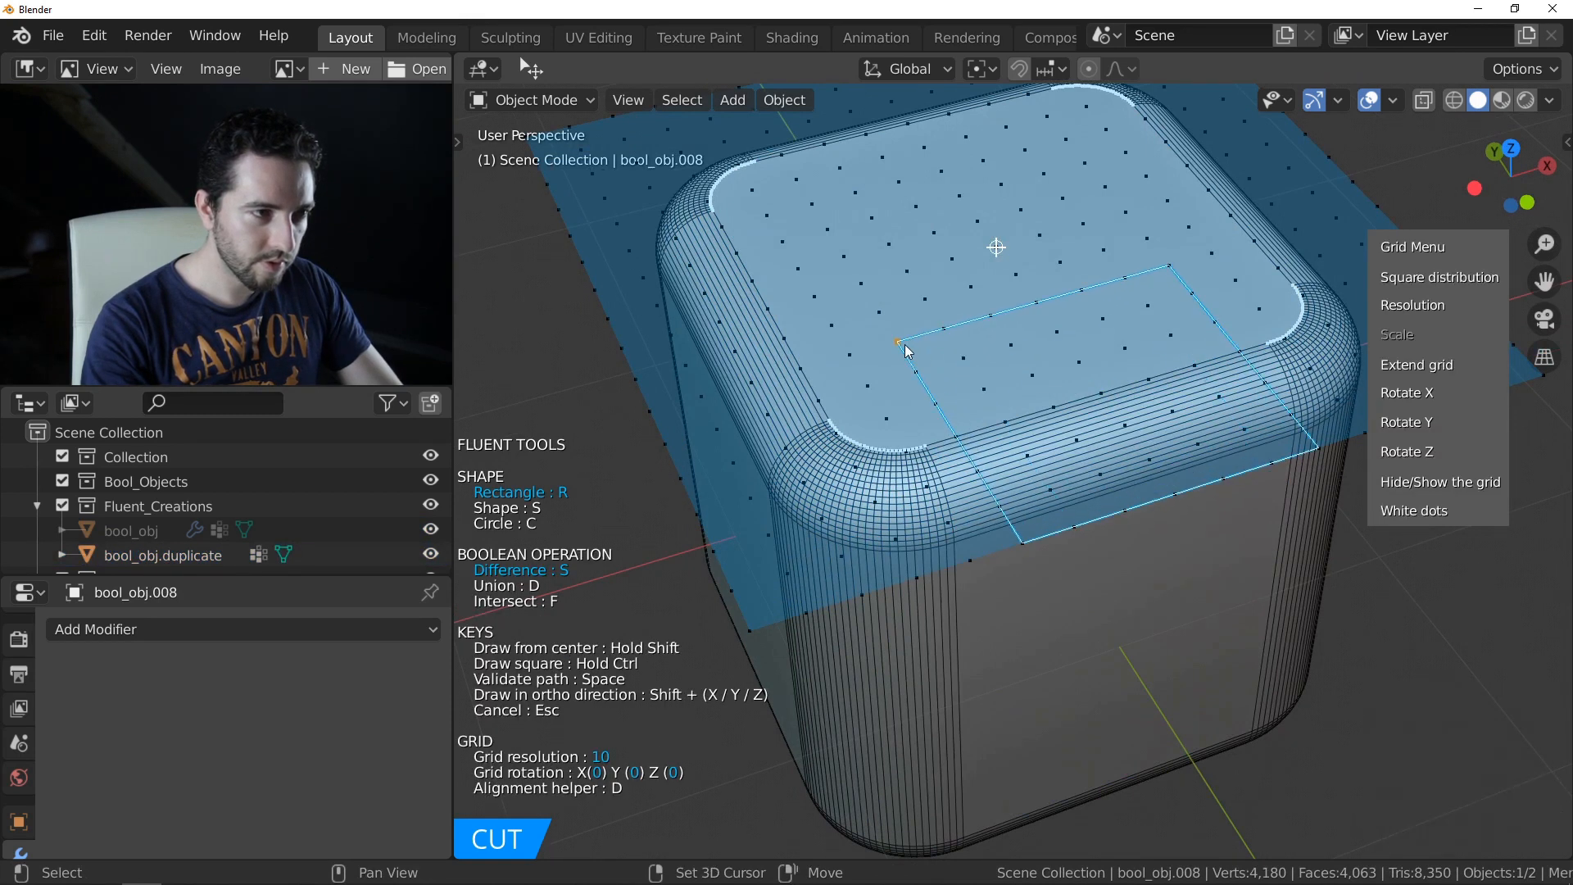
shift+click(898, 345)
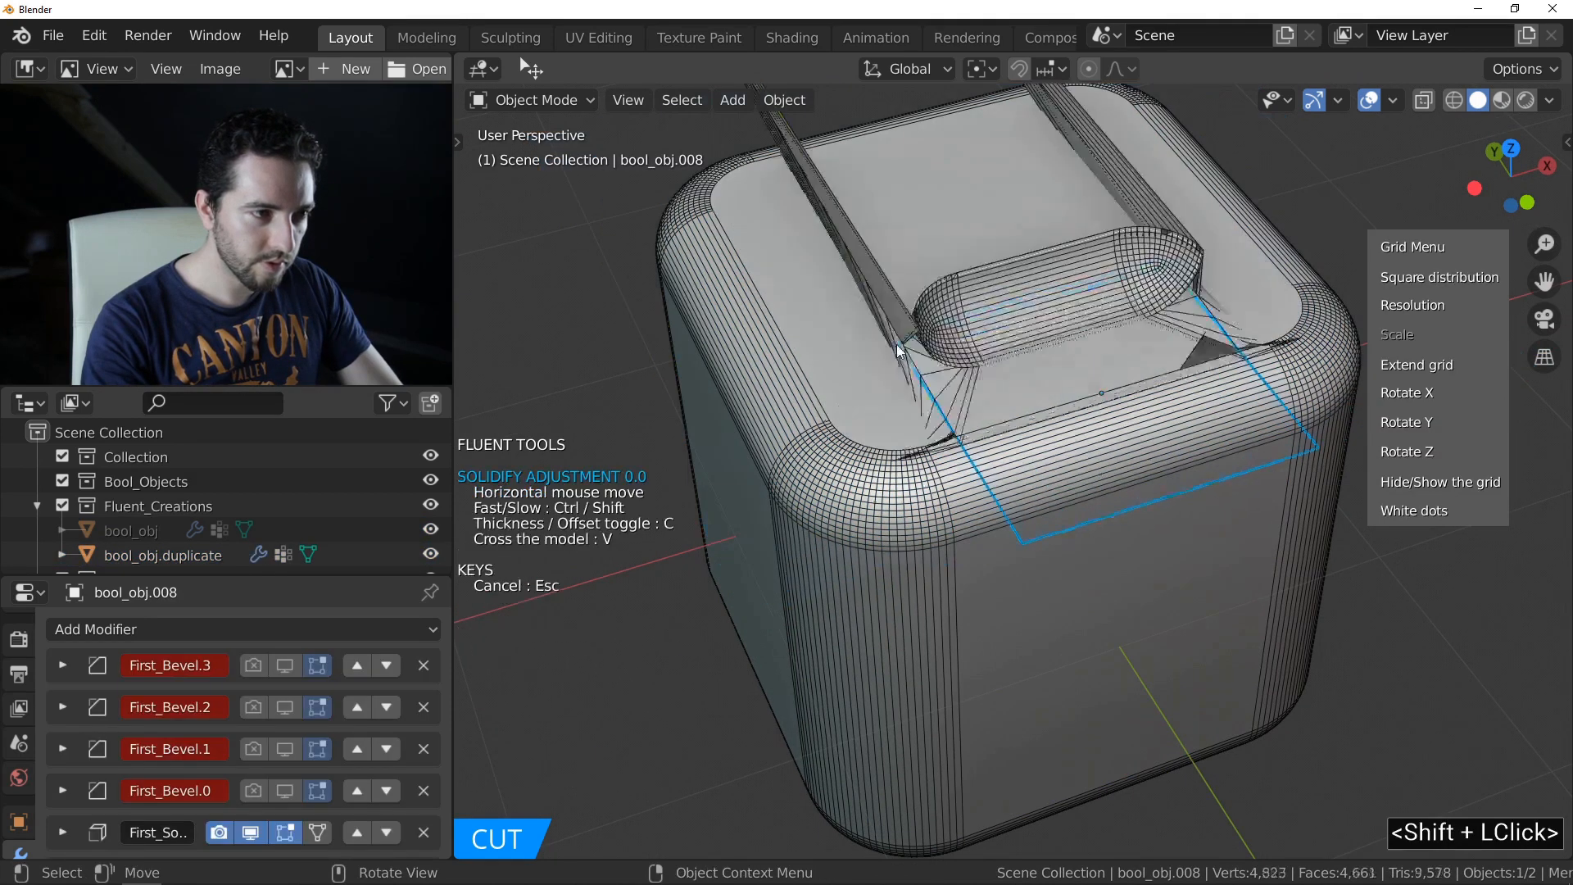
click(705, 361)
mouse_move(908, 386)
middle_down()
mouse_move(999, 420)
mouse_move(1064, 377)
mouse_move(931, 379)
mouse_move(932, 395)
middle_up()
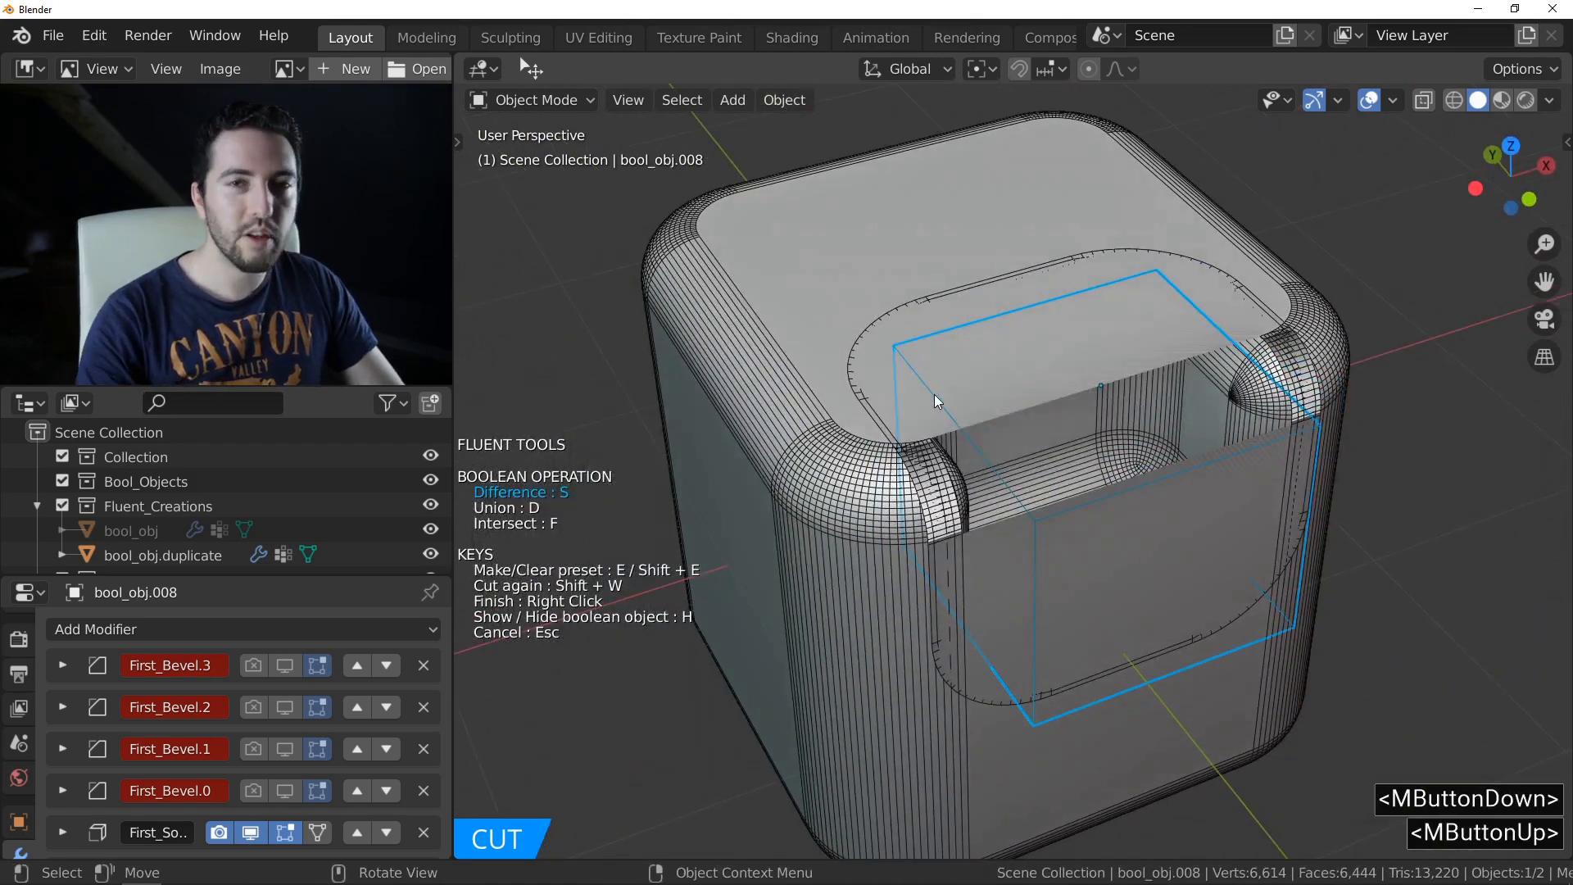
- Reduce the notched box's Outer Bevel to about 0.03 and finish the cut
drag(1099, 371, 1098, 394)
key(shift)
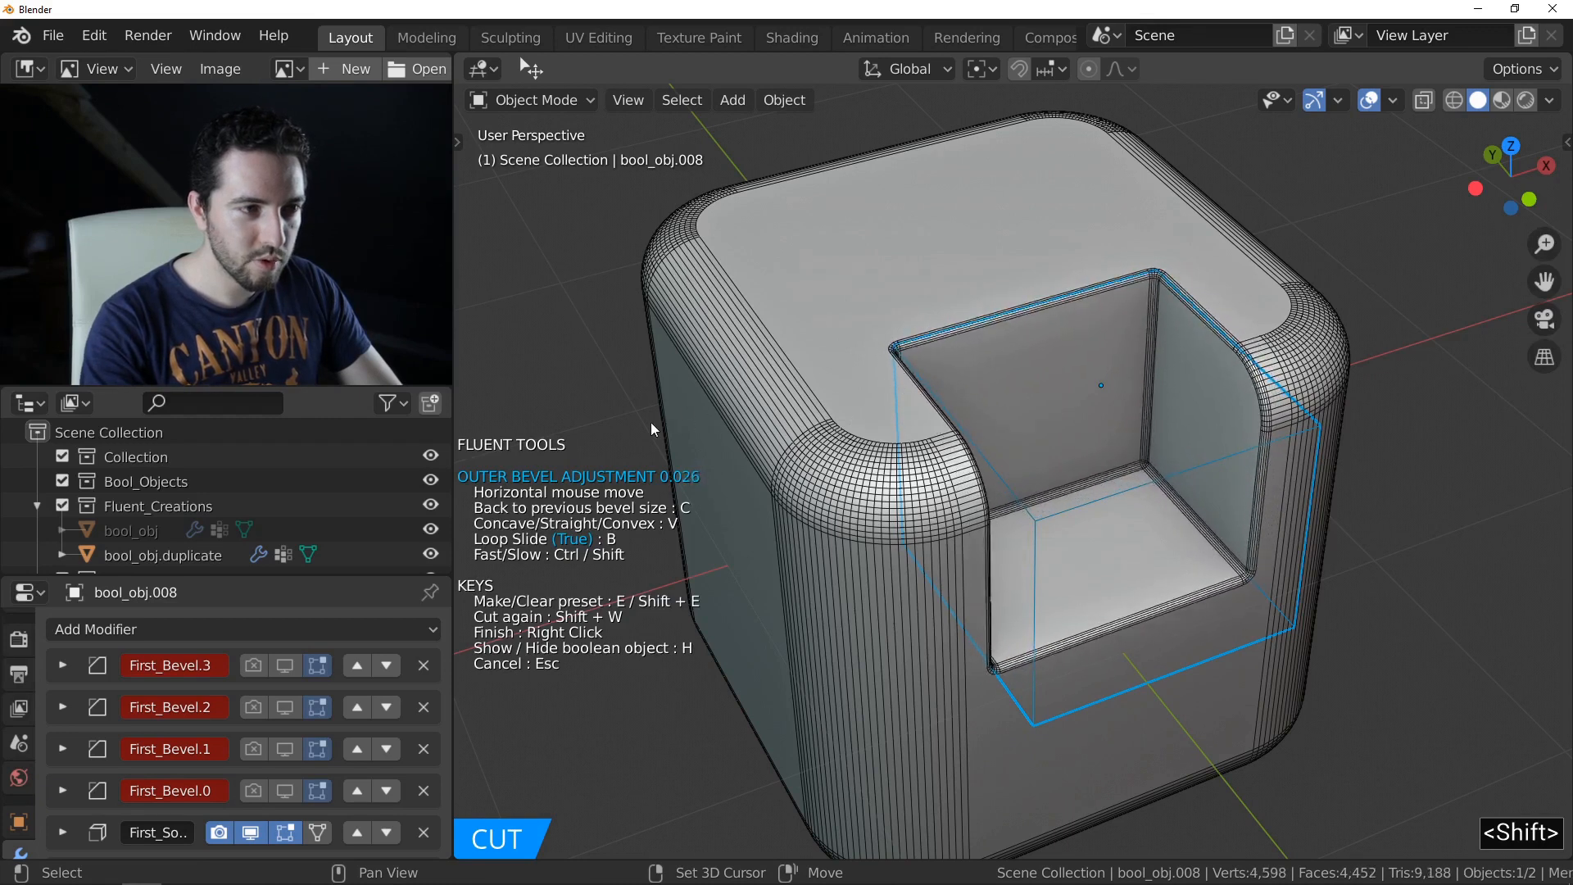
shift+click(693, 427)
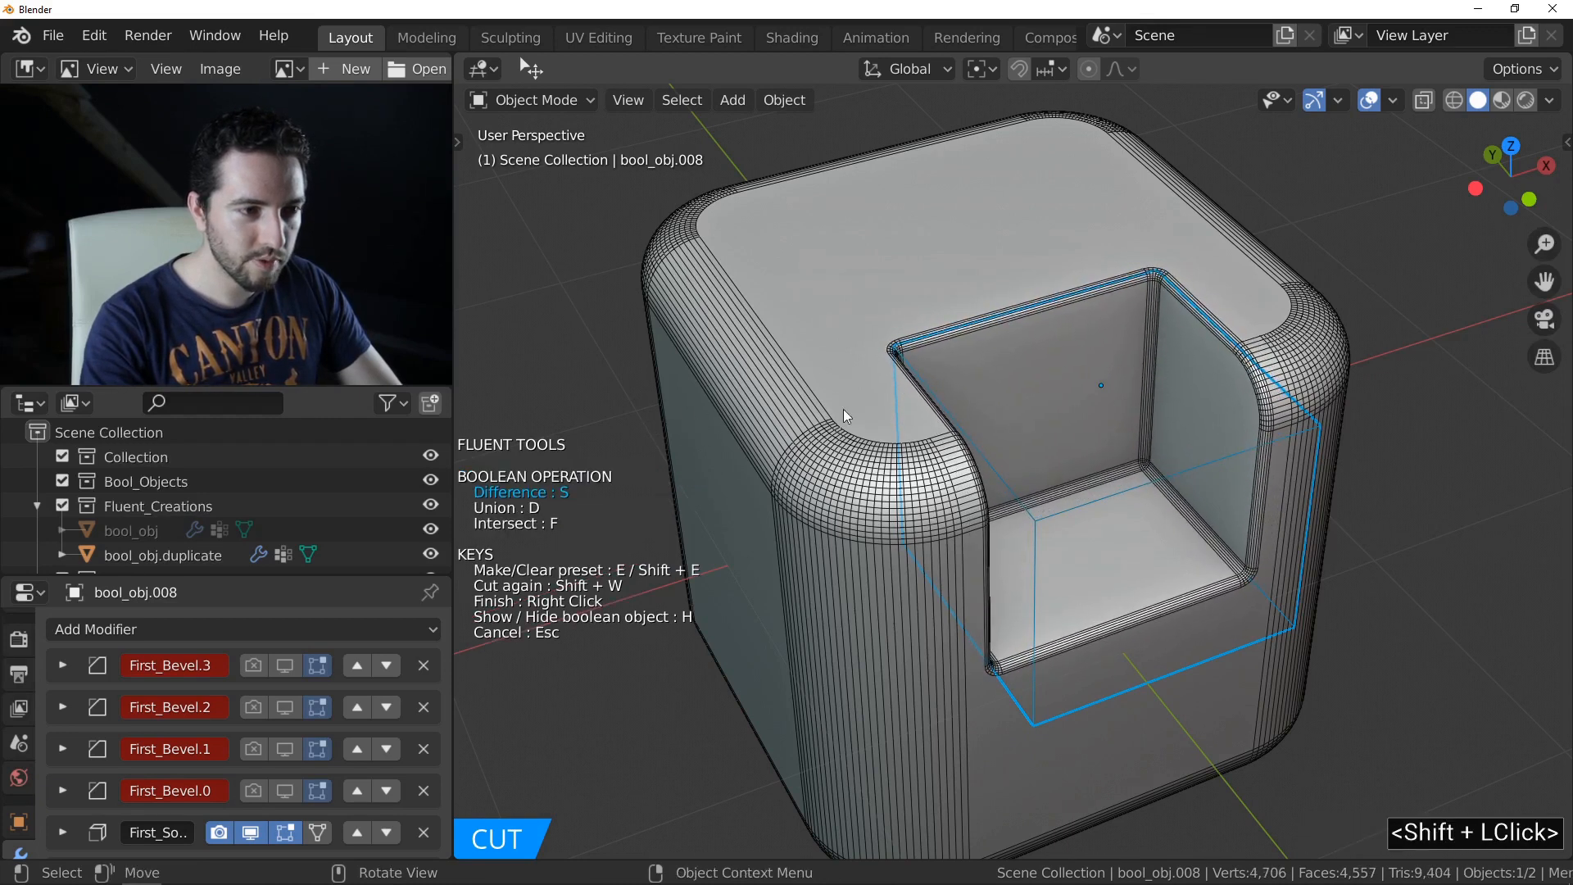
middle_drag(1064, 363, 950, 339)
right_click(1110, 360)
- Cut a rectangular notch into the upper edge of the first notch's back wall, drawn from its centre on that wall's grid with added depth
middle_click(1109, 361)
scroll(913, 332, up, 5)
scroll(950, 339, down, 5)
key(alt+f)
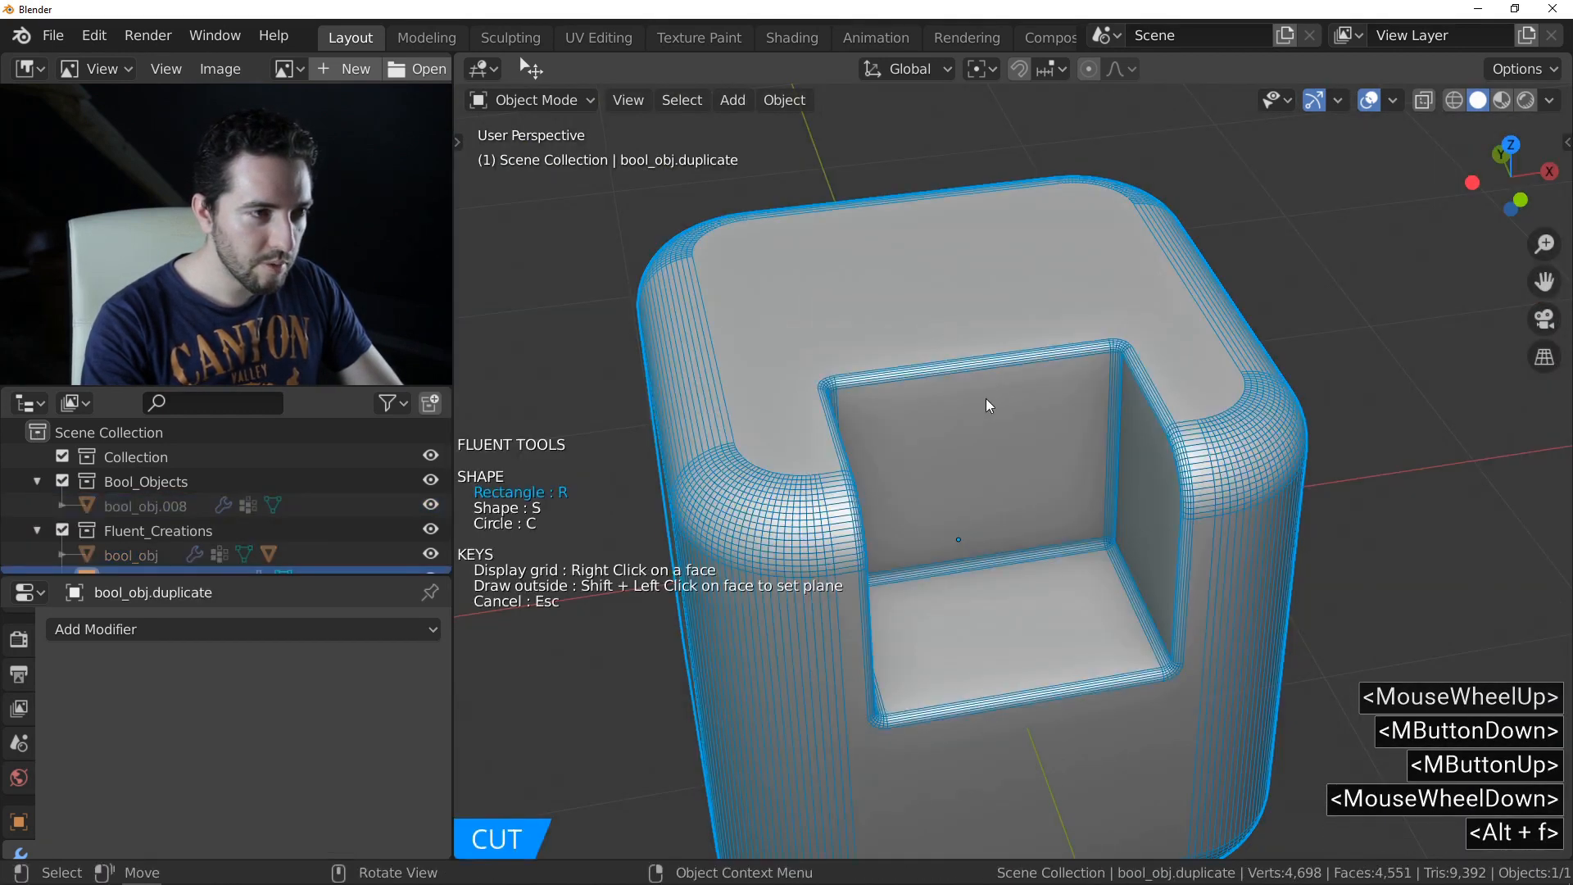
right_click(934, 359)
ctrl+middle_drag(976, 385, 969, 357)
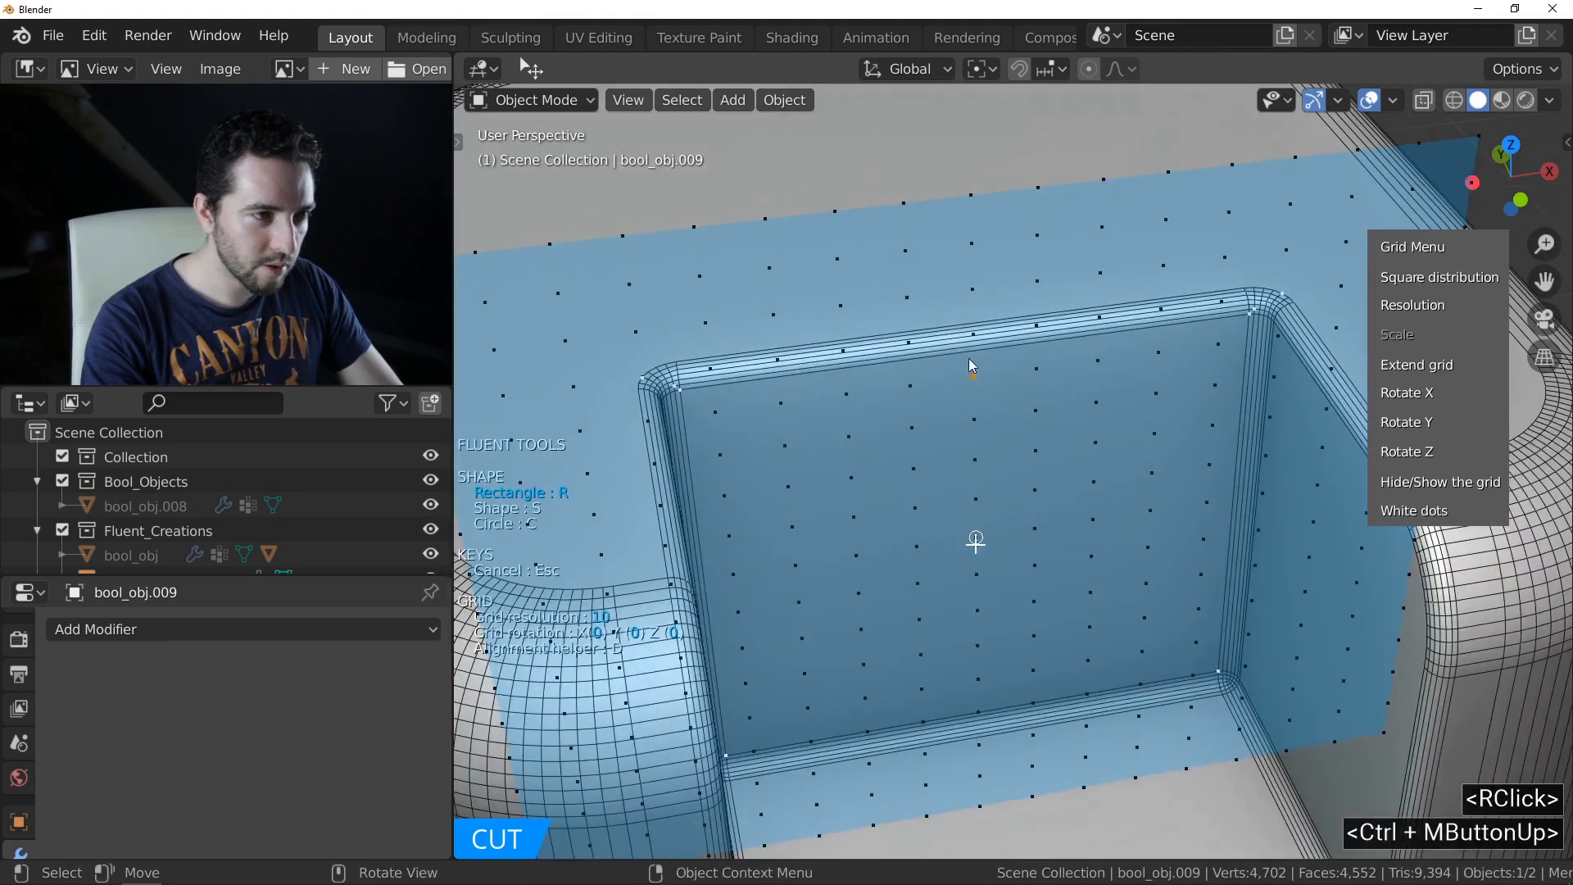
click(975, 339)
key(shift)
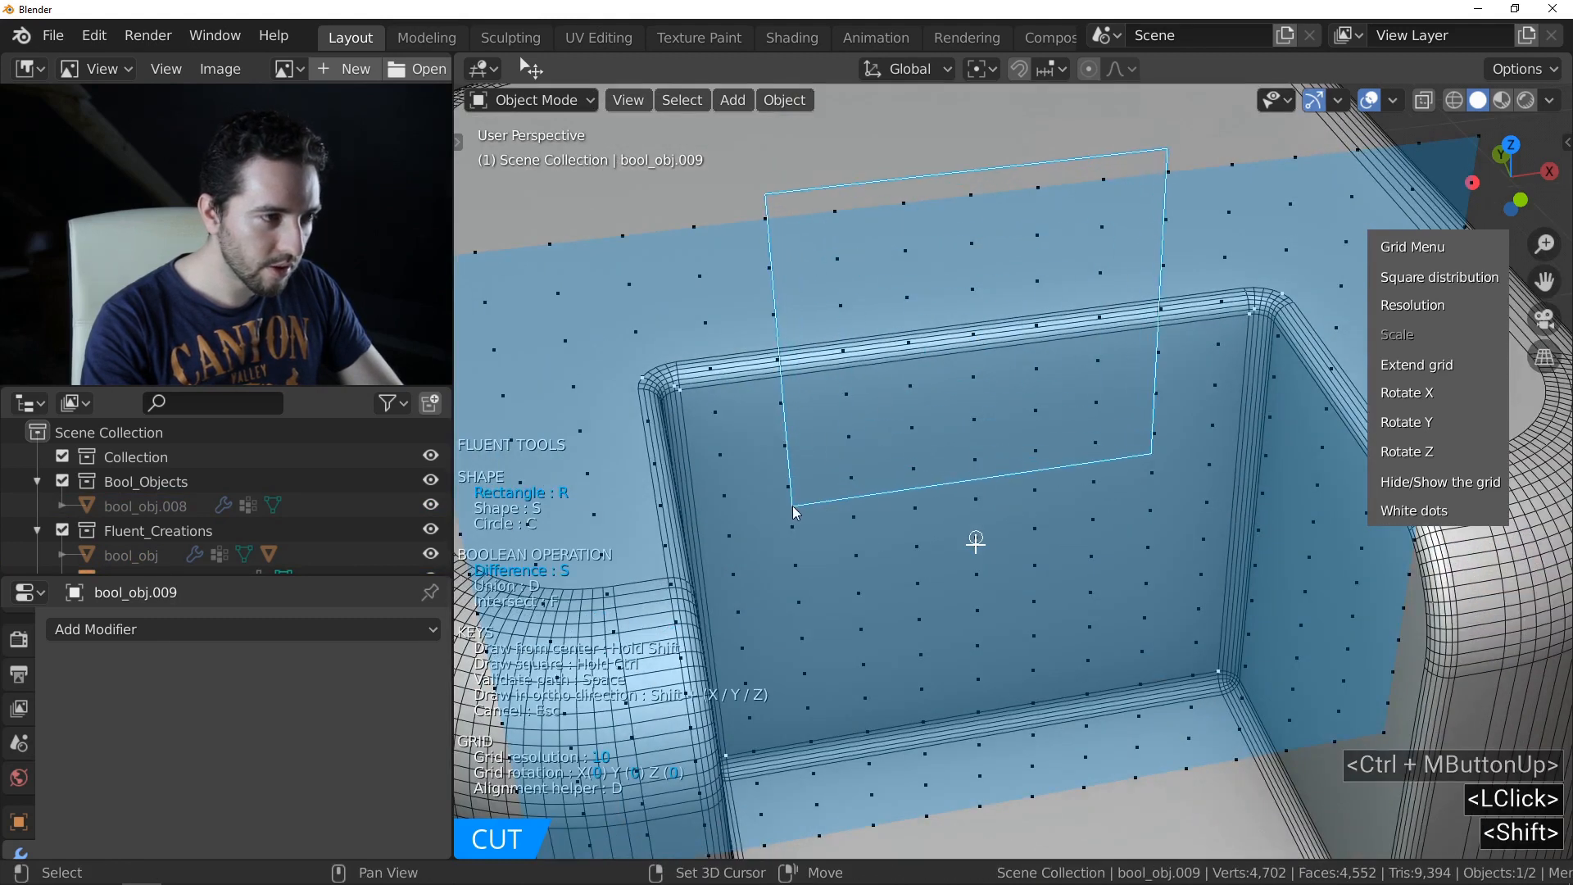
shift+click(791, 516)
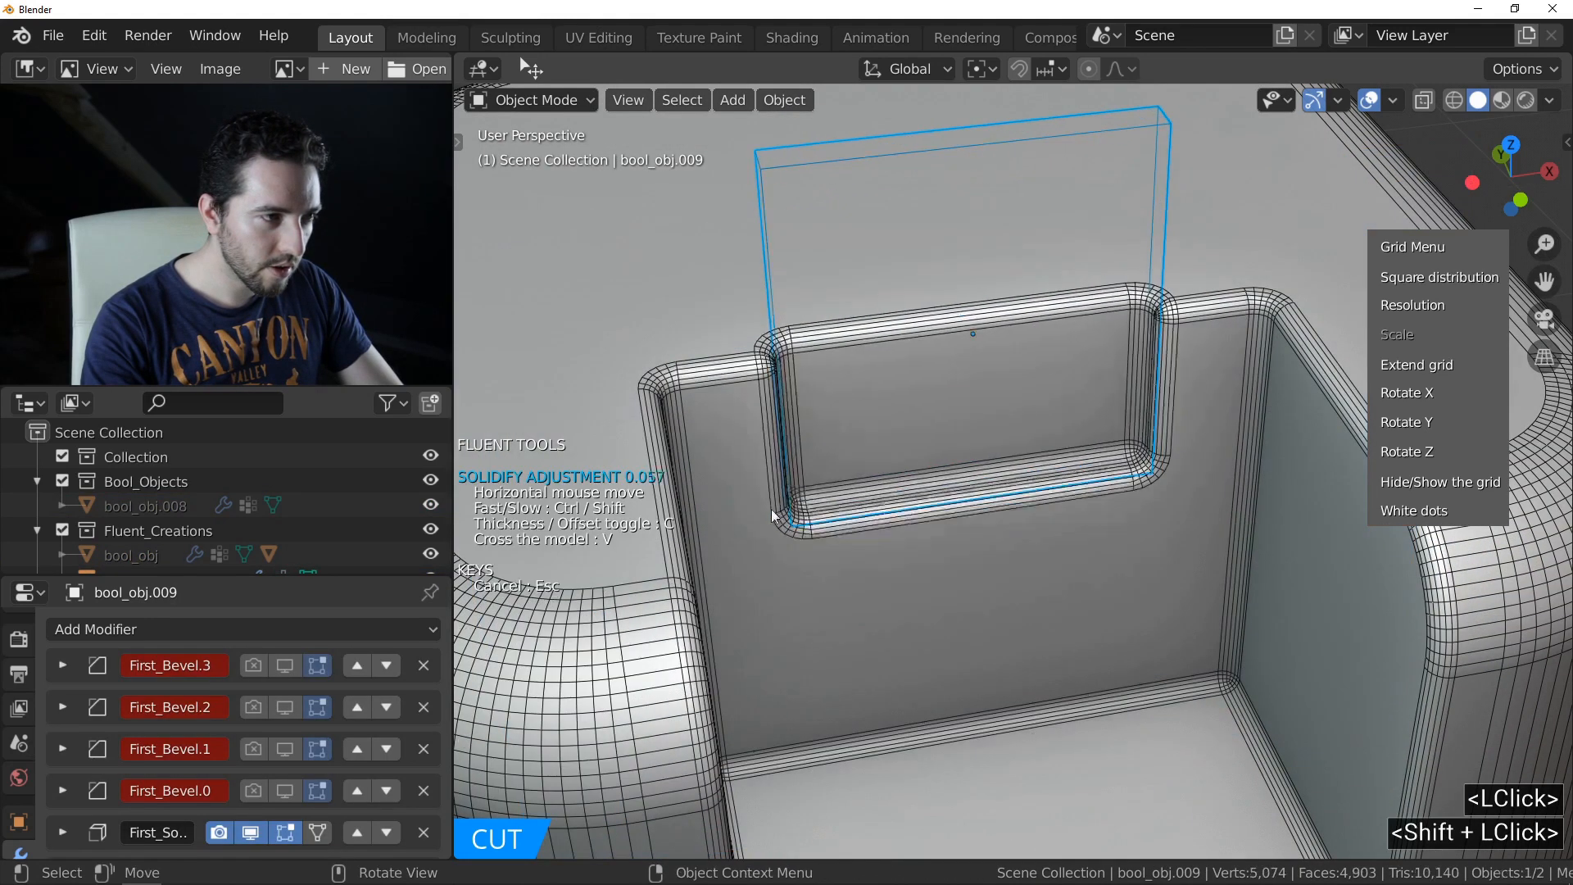
click(706, 483)
- Reduce the smaller notch's Outer Bevel to a very narrow edge and finish the cut
drag(1258, 428, 1239, 405)
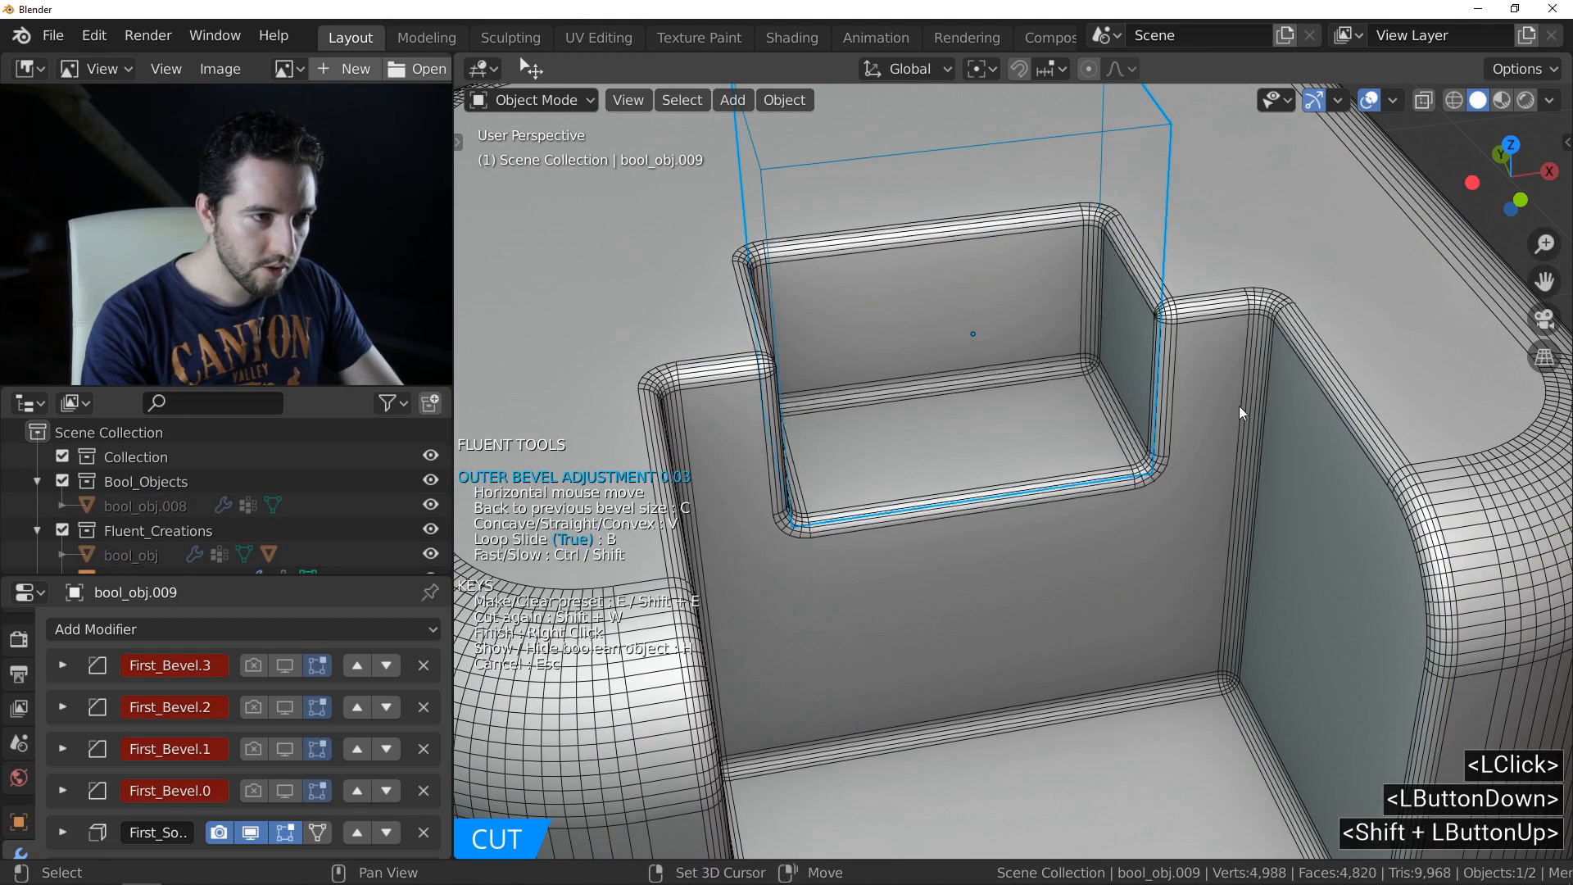
shift+click(1162, 414)
middle_drag(1162, 413, 1197, 404)
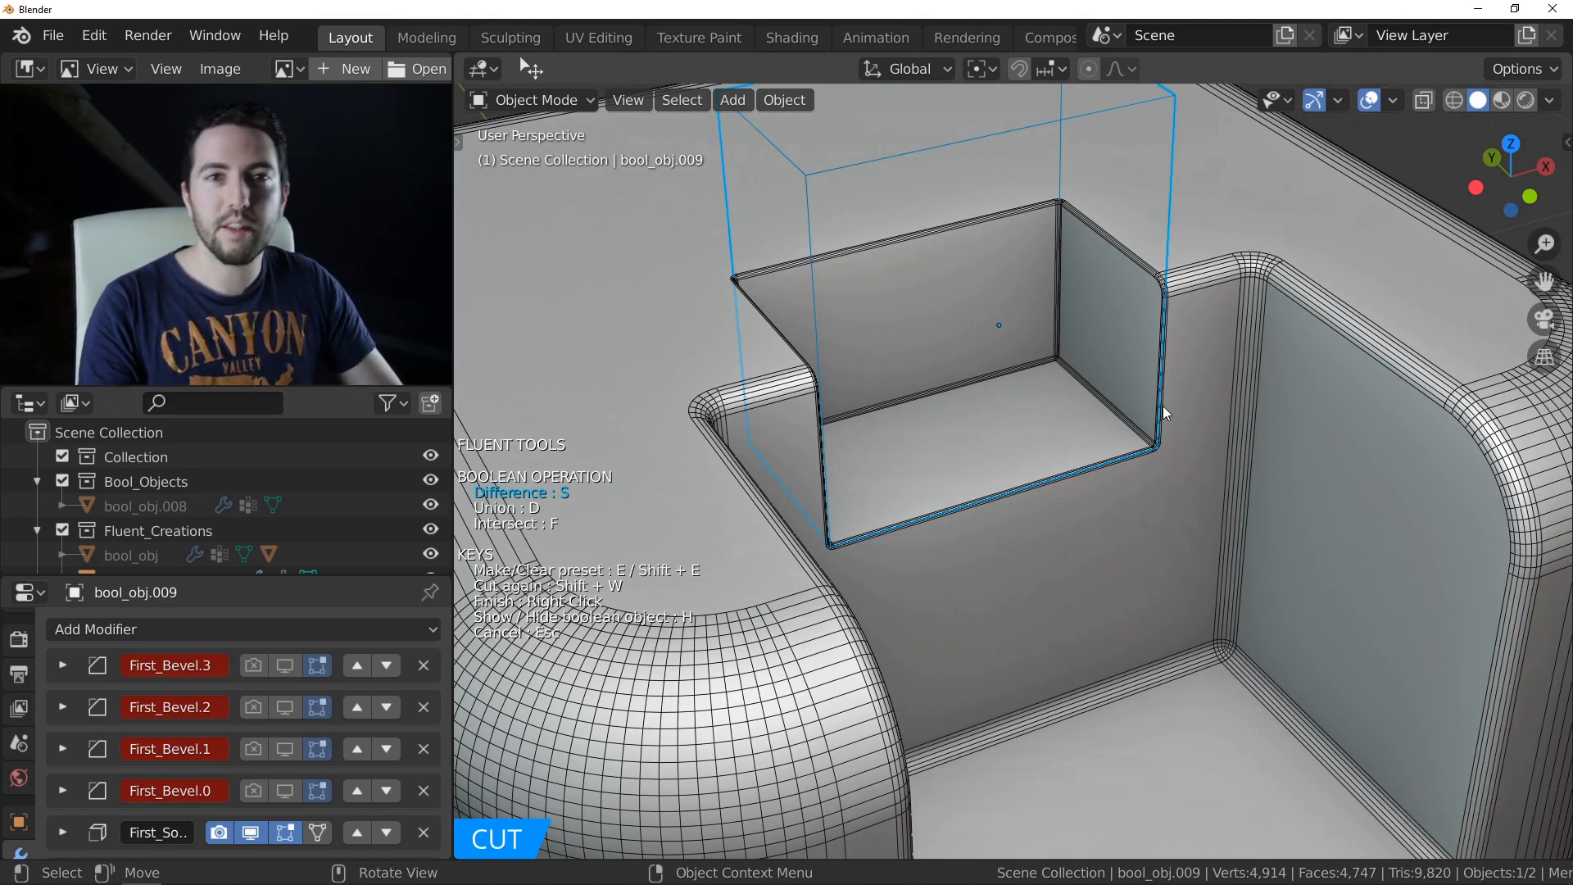
right_click(1070, 421)
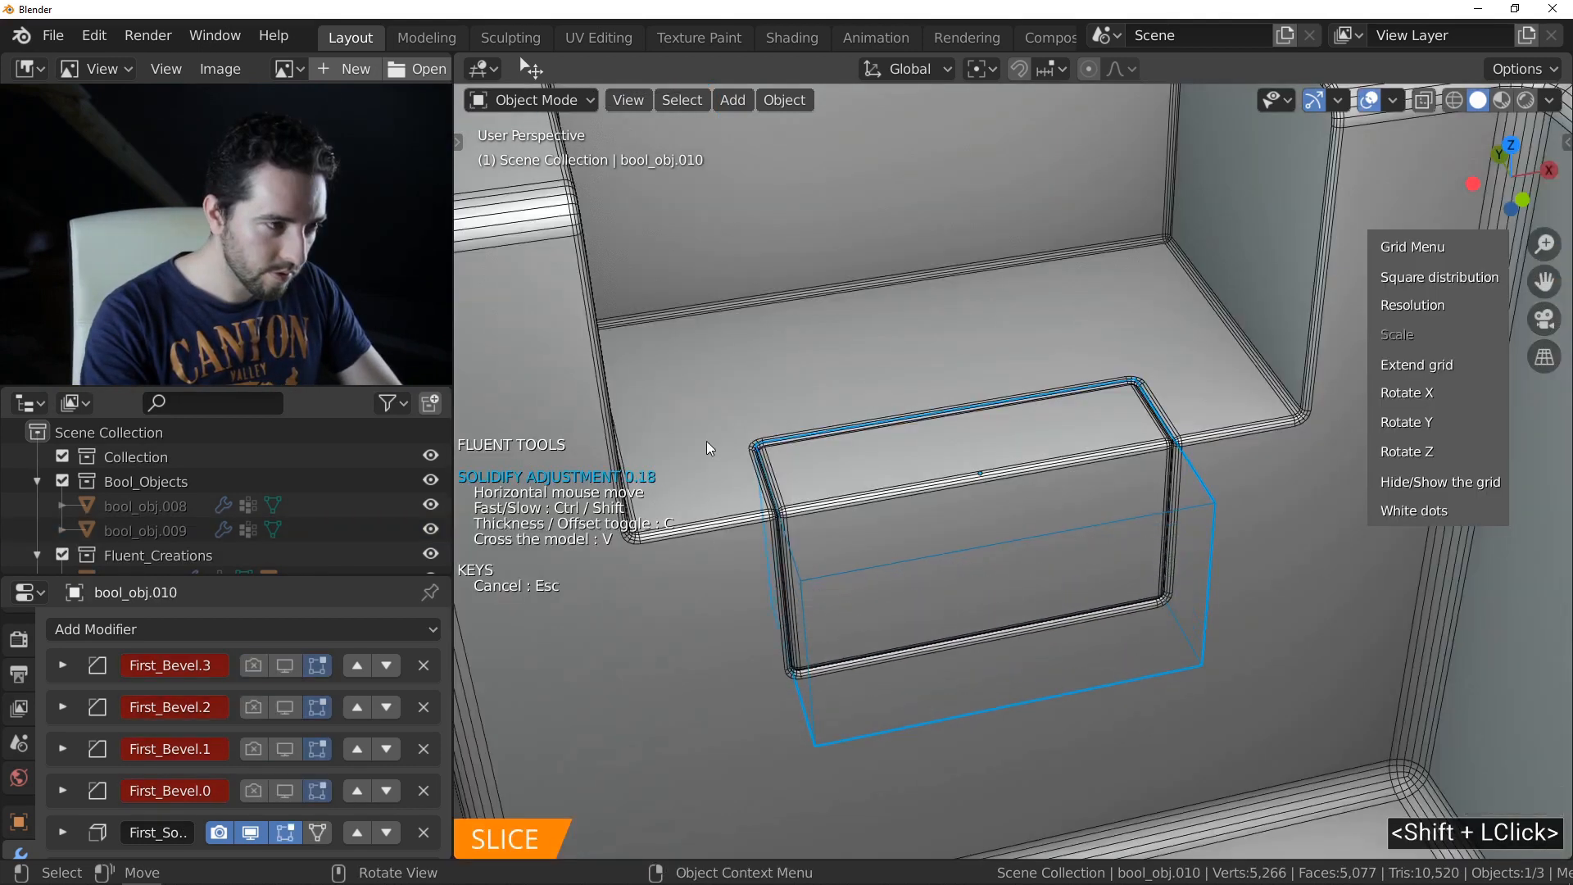
- Slice a rectangular block about 0.18 deep across the smaller notch's front lower edge, with an Outer Bevel of about 0.003
click(719, 445)
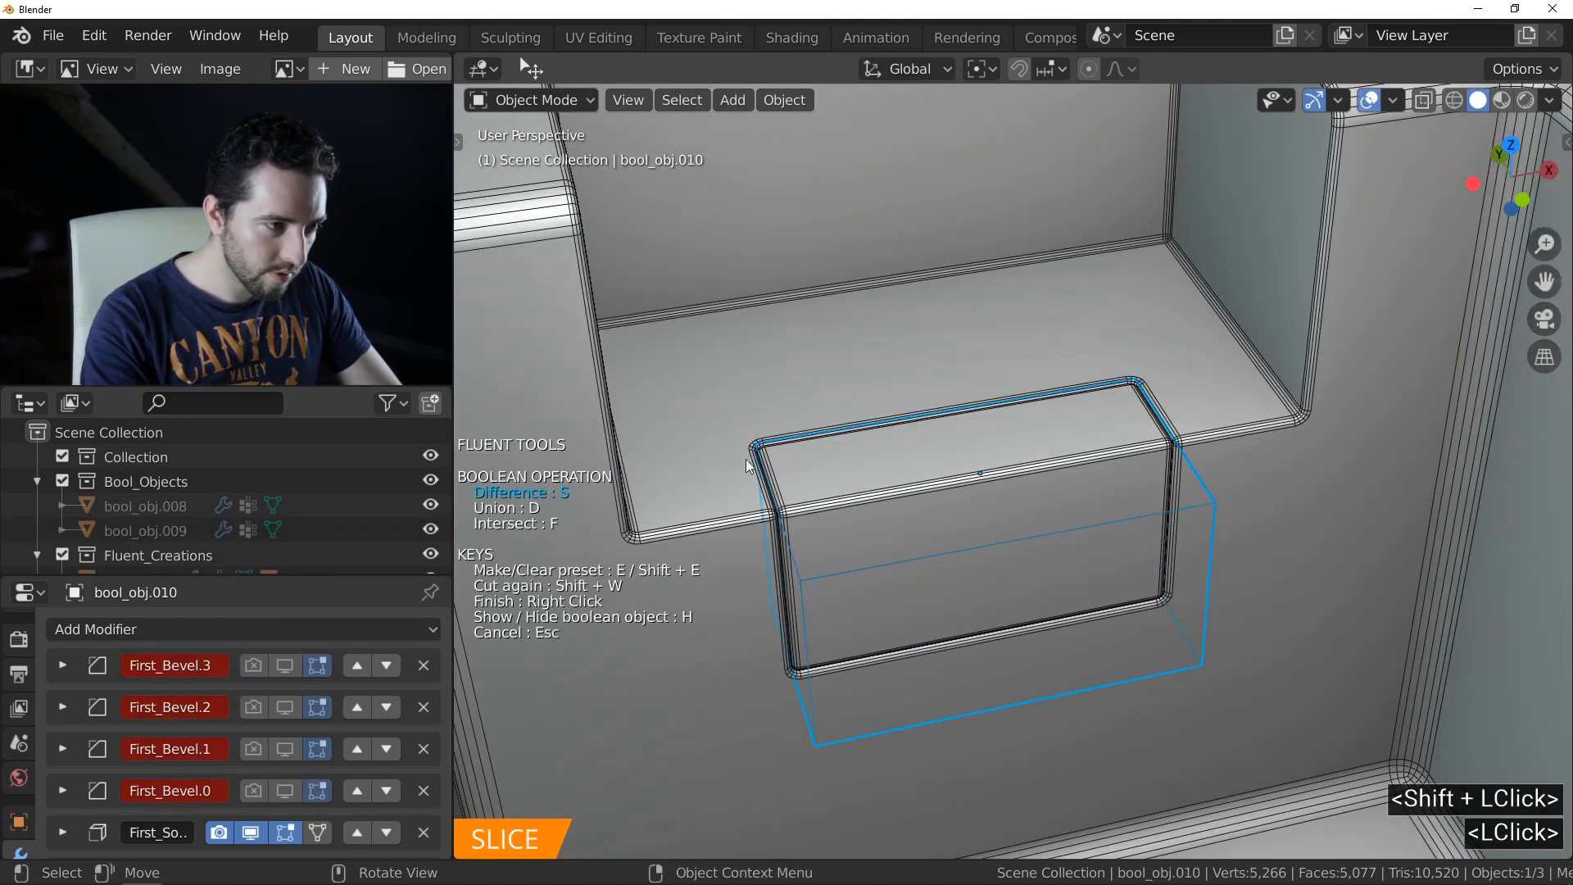
ctrl+middle_drag(880, 506, 1081, 492)
click(1081, 492)
shift+click(1098, 493)
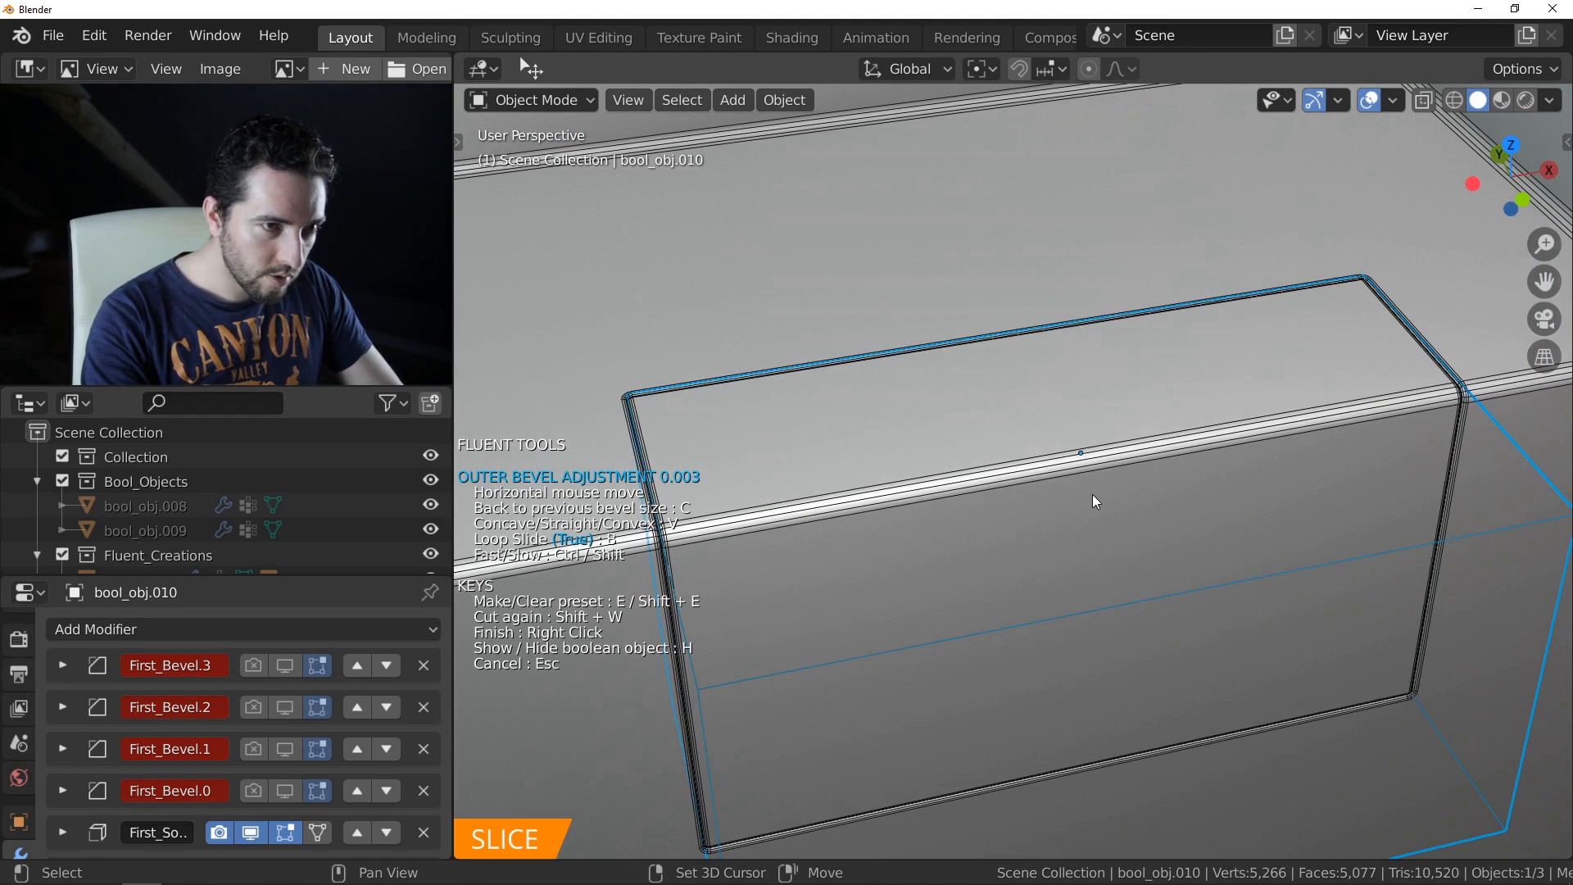
shift+click(1093, 494)
ctrl+middle_drag(1033, 495, 1011, 470)
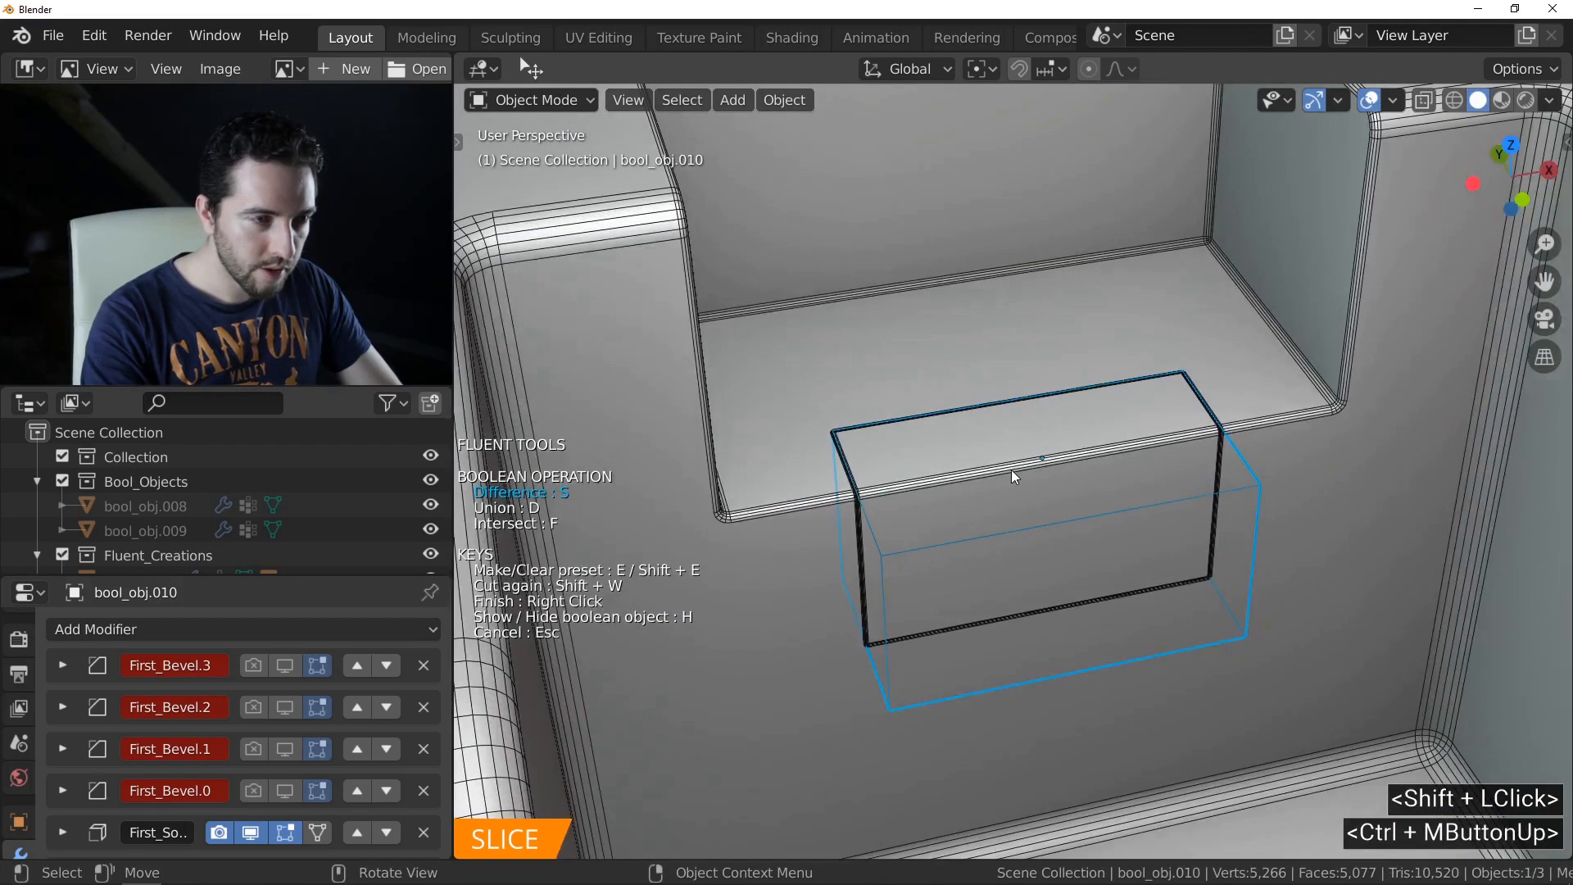
right_click(1011, 470)
mouse_move(1016, 465)
ctrl+middle_down()
mouse_move(1019, 450)
mouse_move(1024, 469)
ctrl+middle_up()
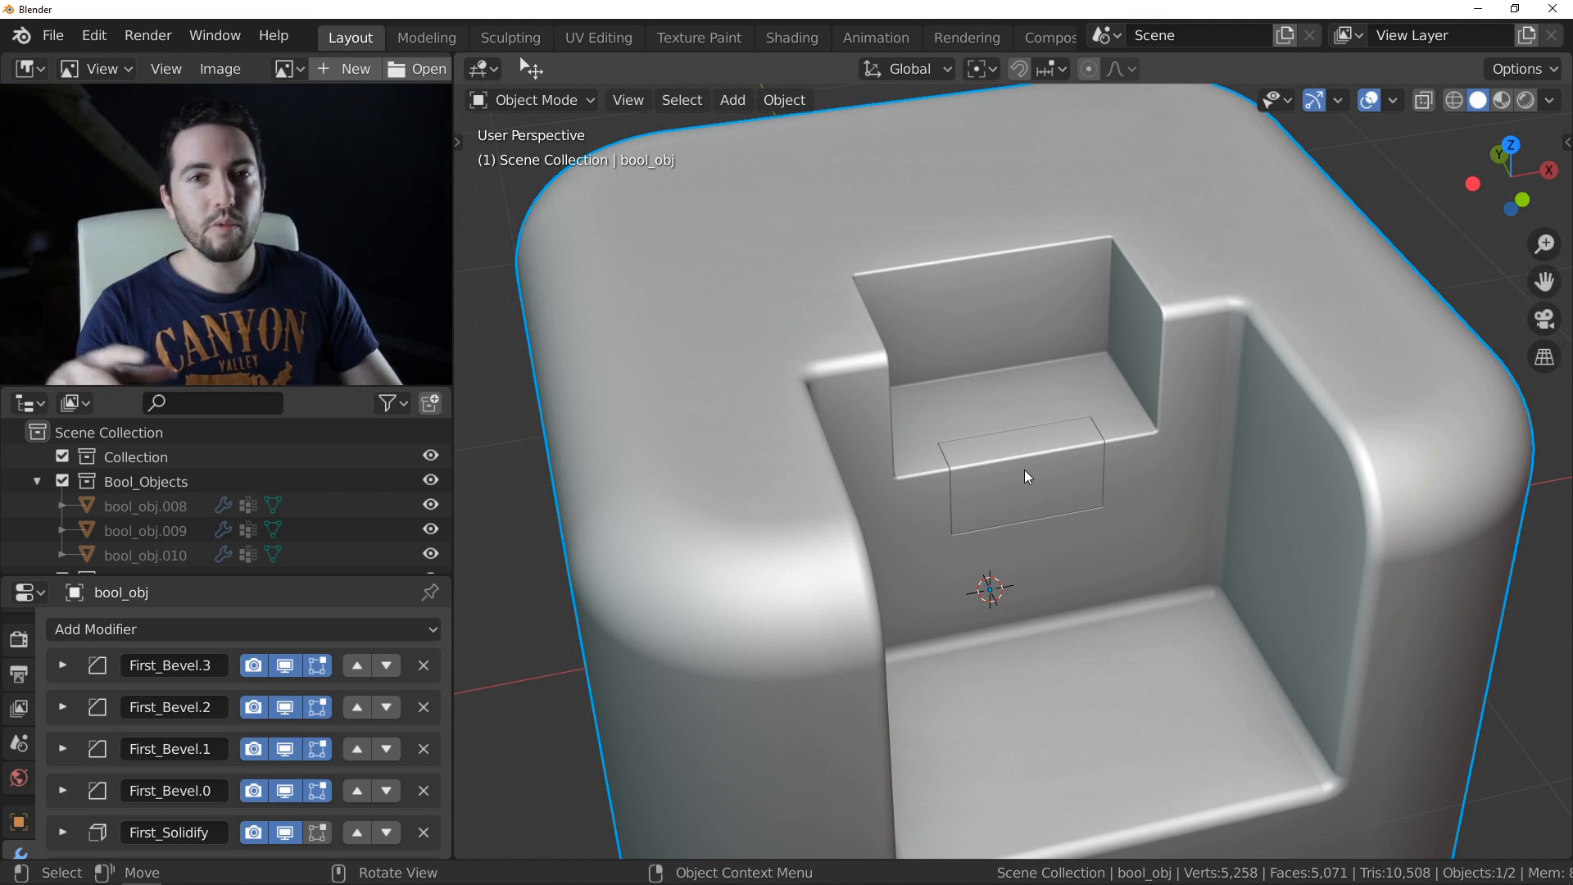
- Add a cylinder to the sliced block's front face, drawn as a circle from the face grid's centre and extruded outward as a union
shift+middle_drag(1074, 526, 1057, 496)
middle_drag(1057, 497, 1004, 443)
middle_drag(1004, 443, 1000, 390)
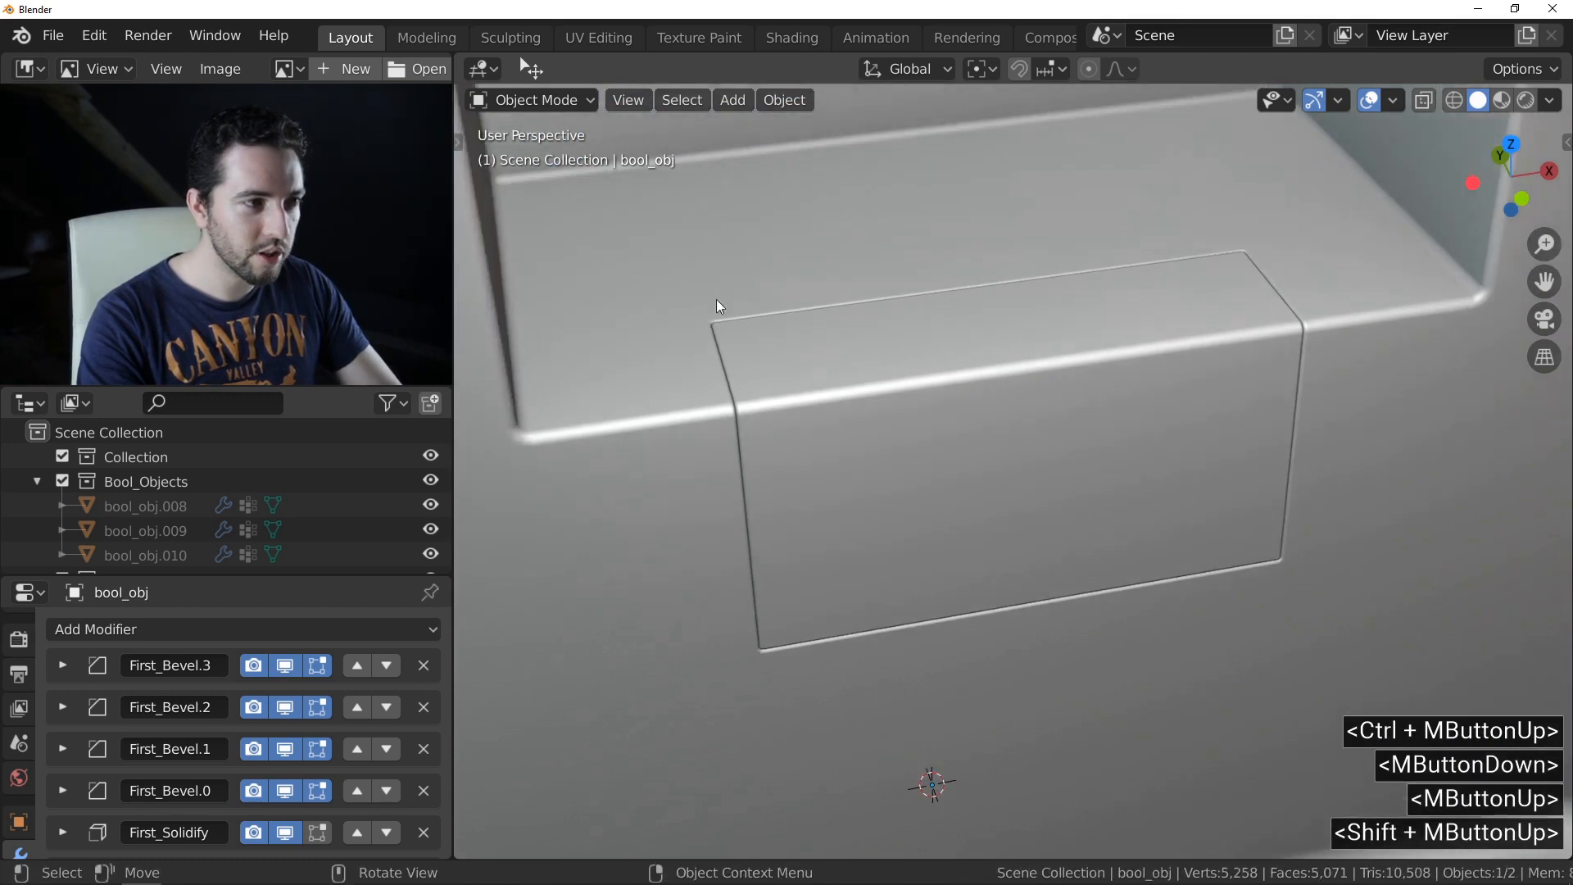
middle_drag(1011, 516, 997, 495)
click(996, 460)
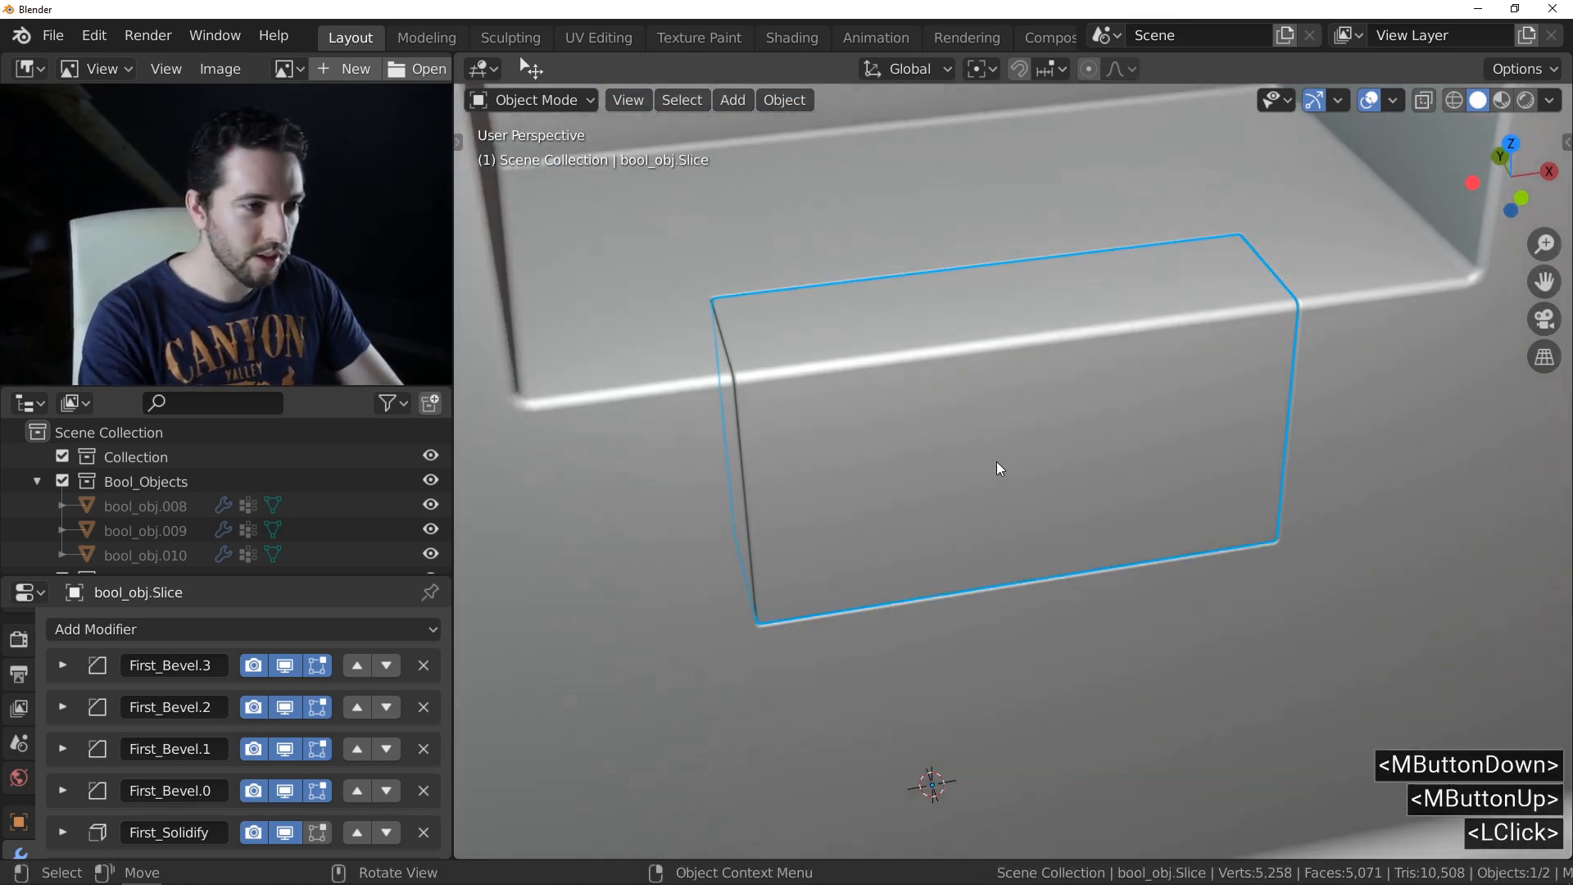
key(f)
click(831, 437)
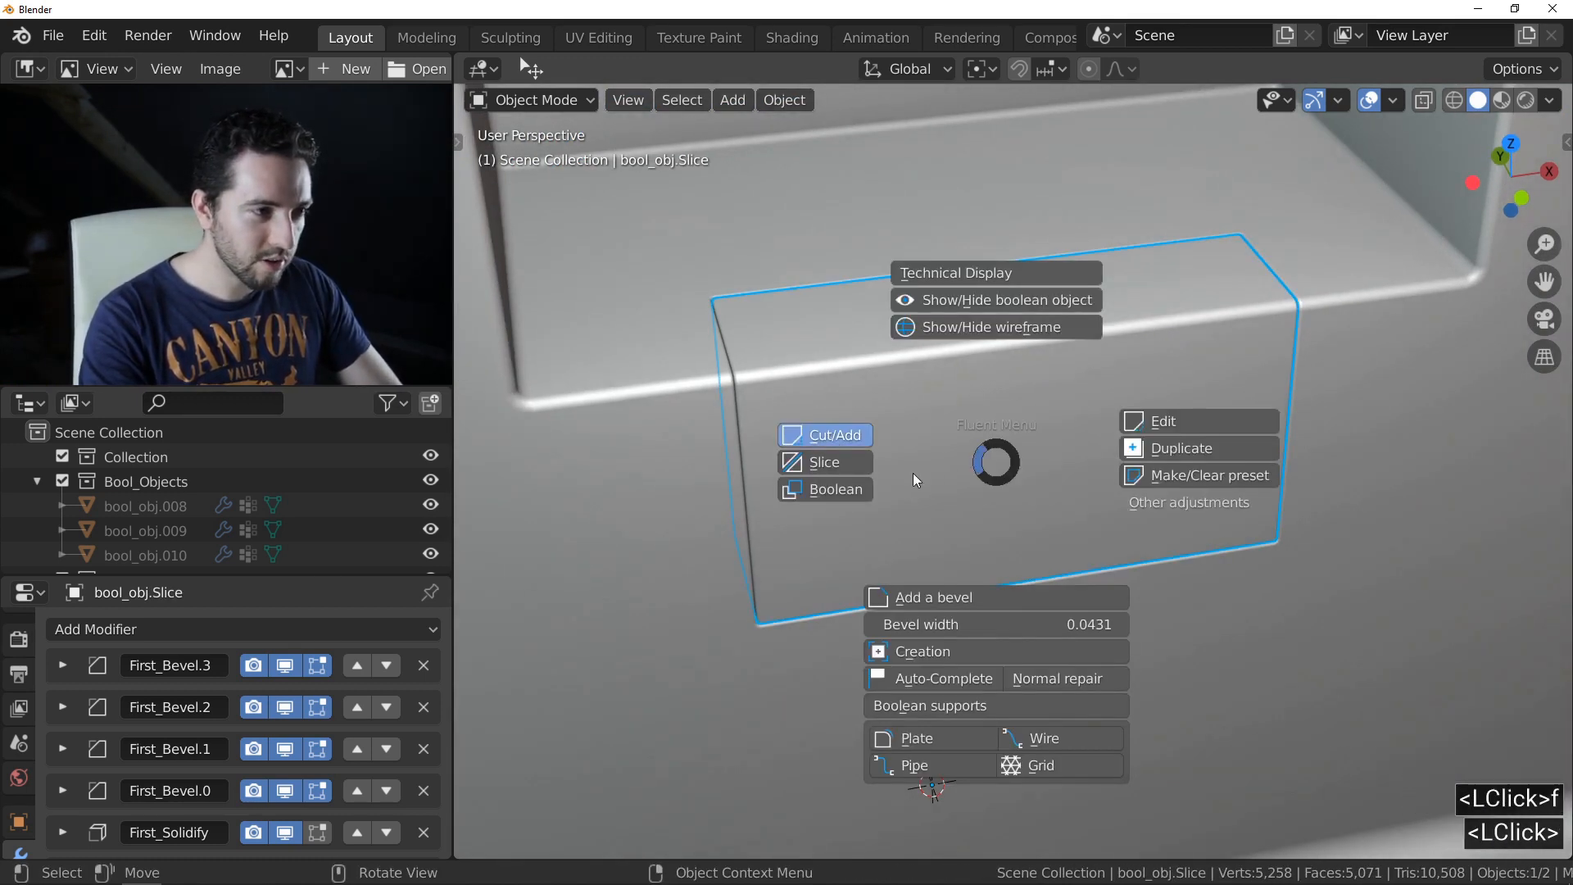
right_click(908, 455)
key(c)
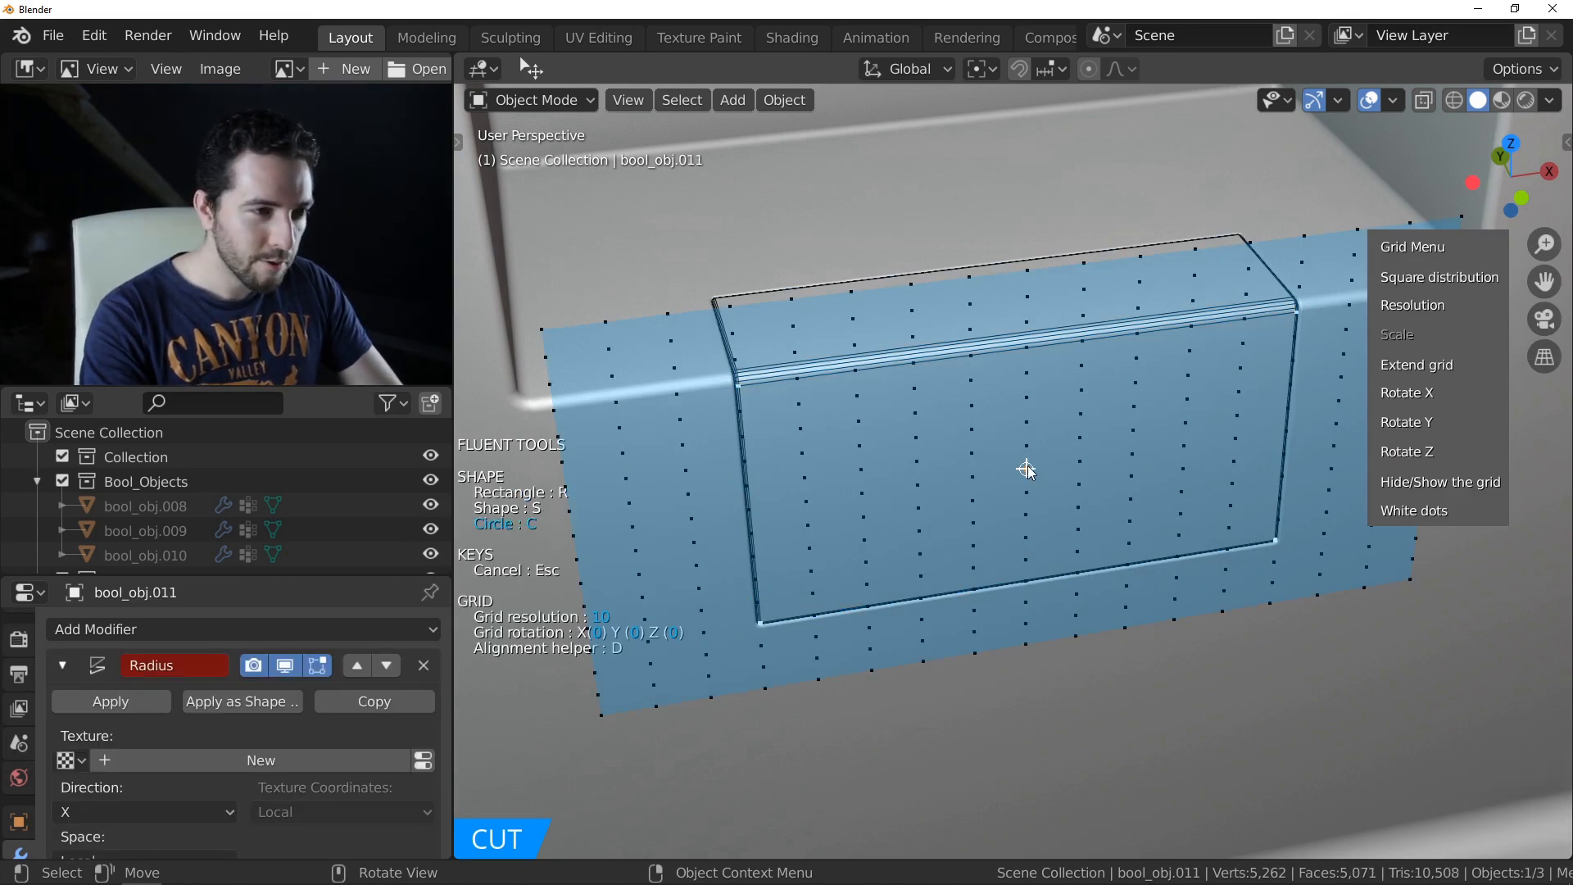
click(1027, 469)
click(964, 519)
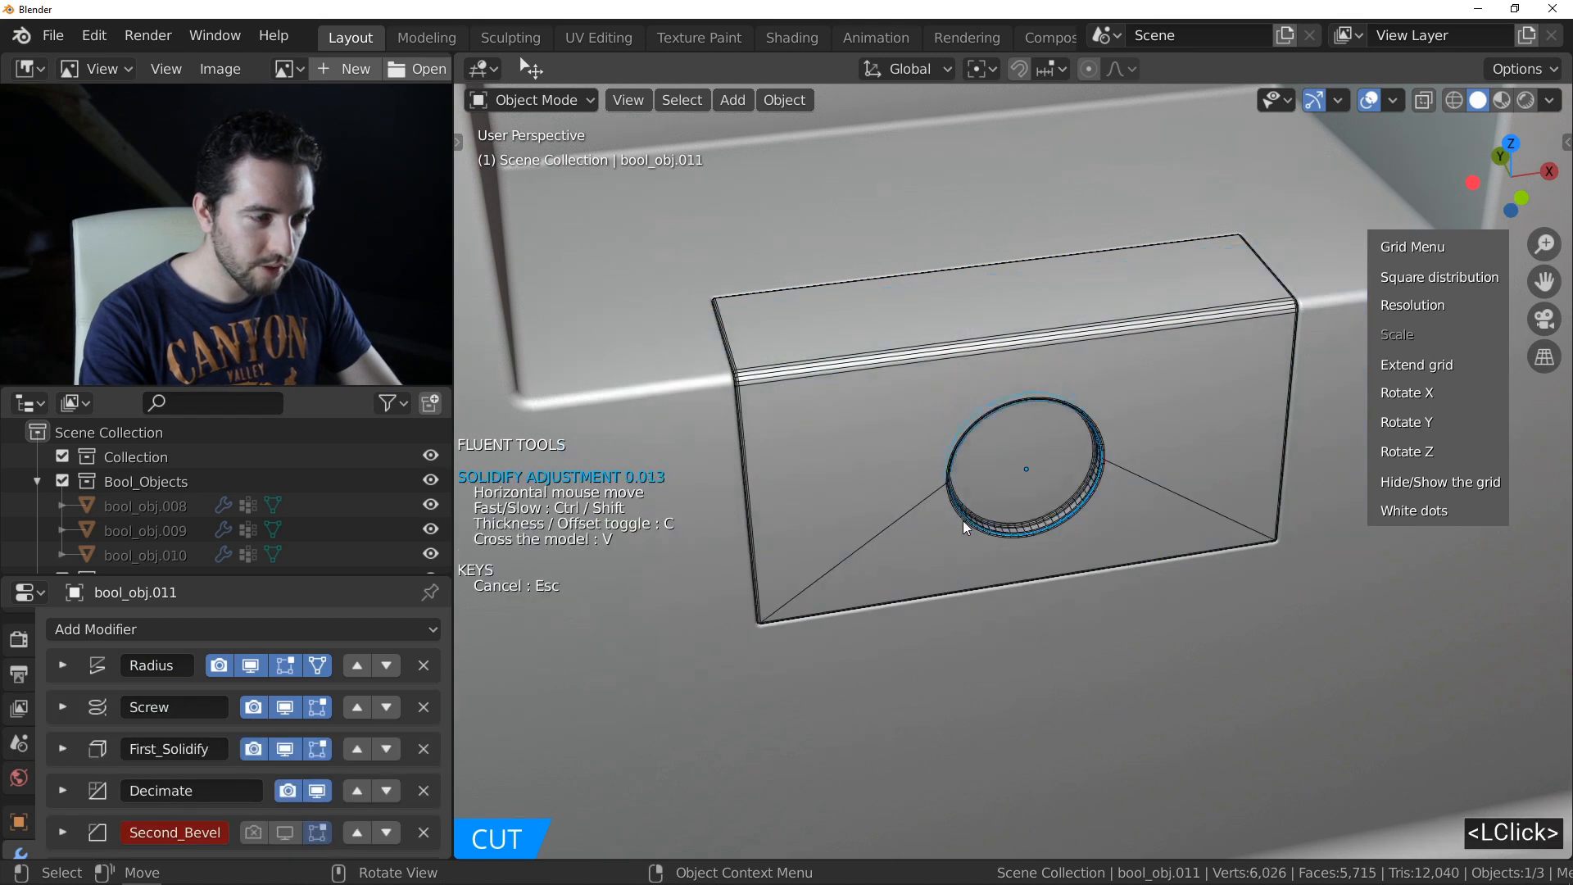
click(978, 524)
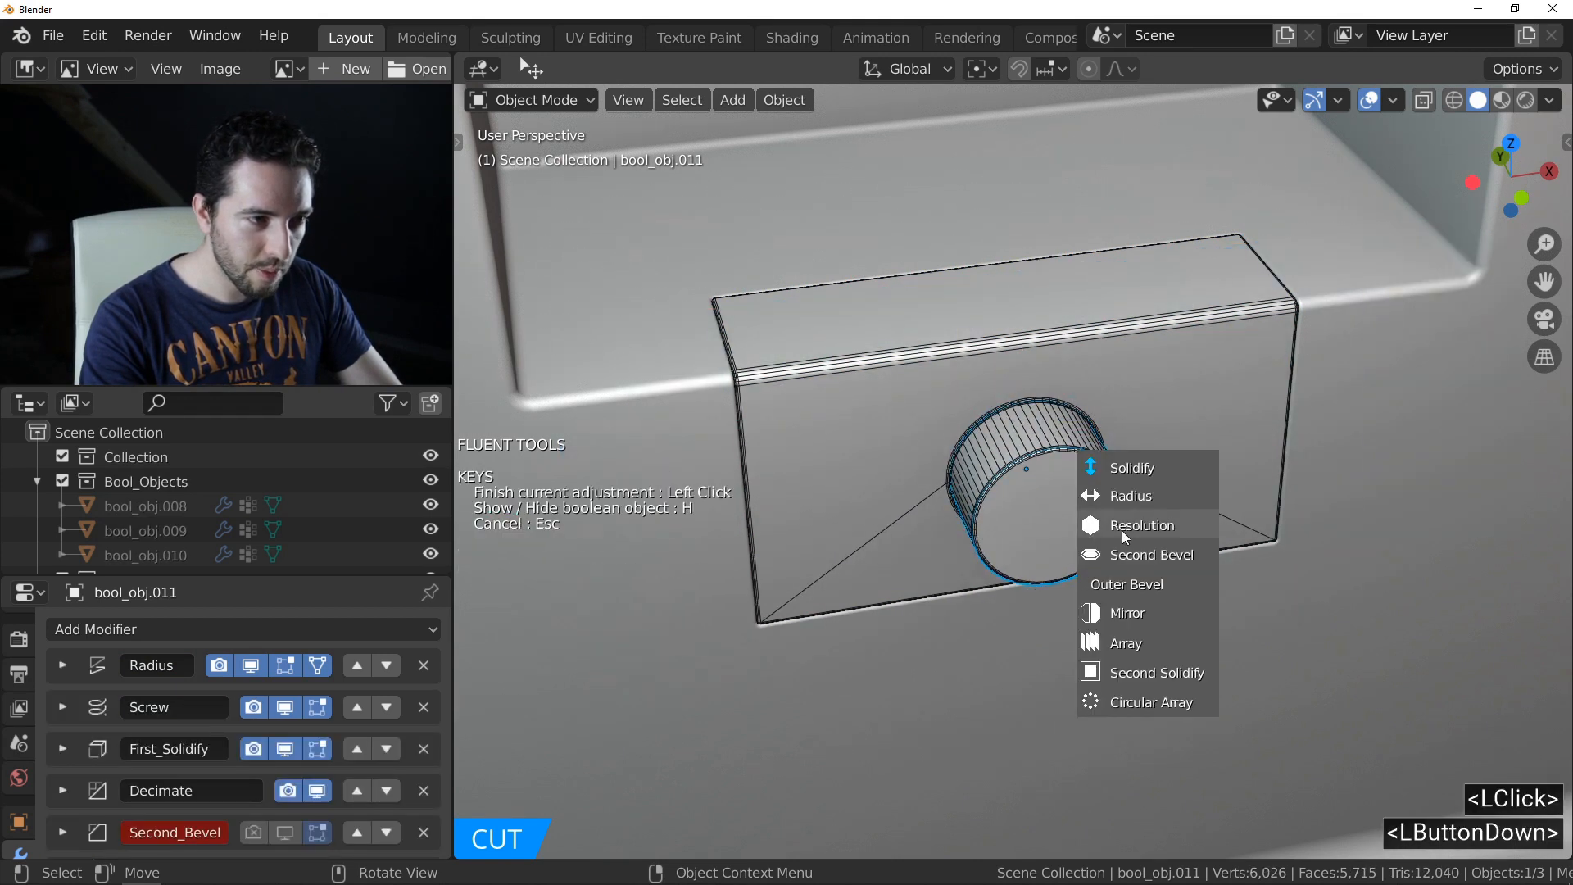
- Turn Loop Slide off, round the cylinder's edges with an Outer Bevel of about 0.021, and finish the union
click(1137, 578)
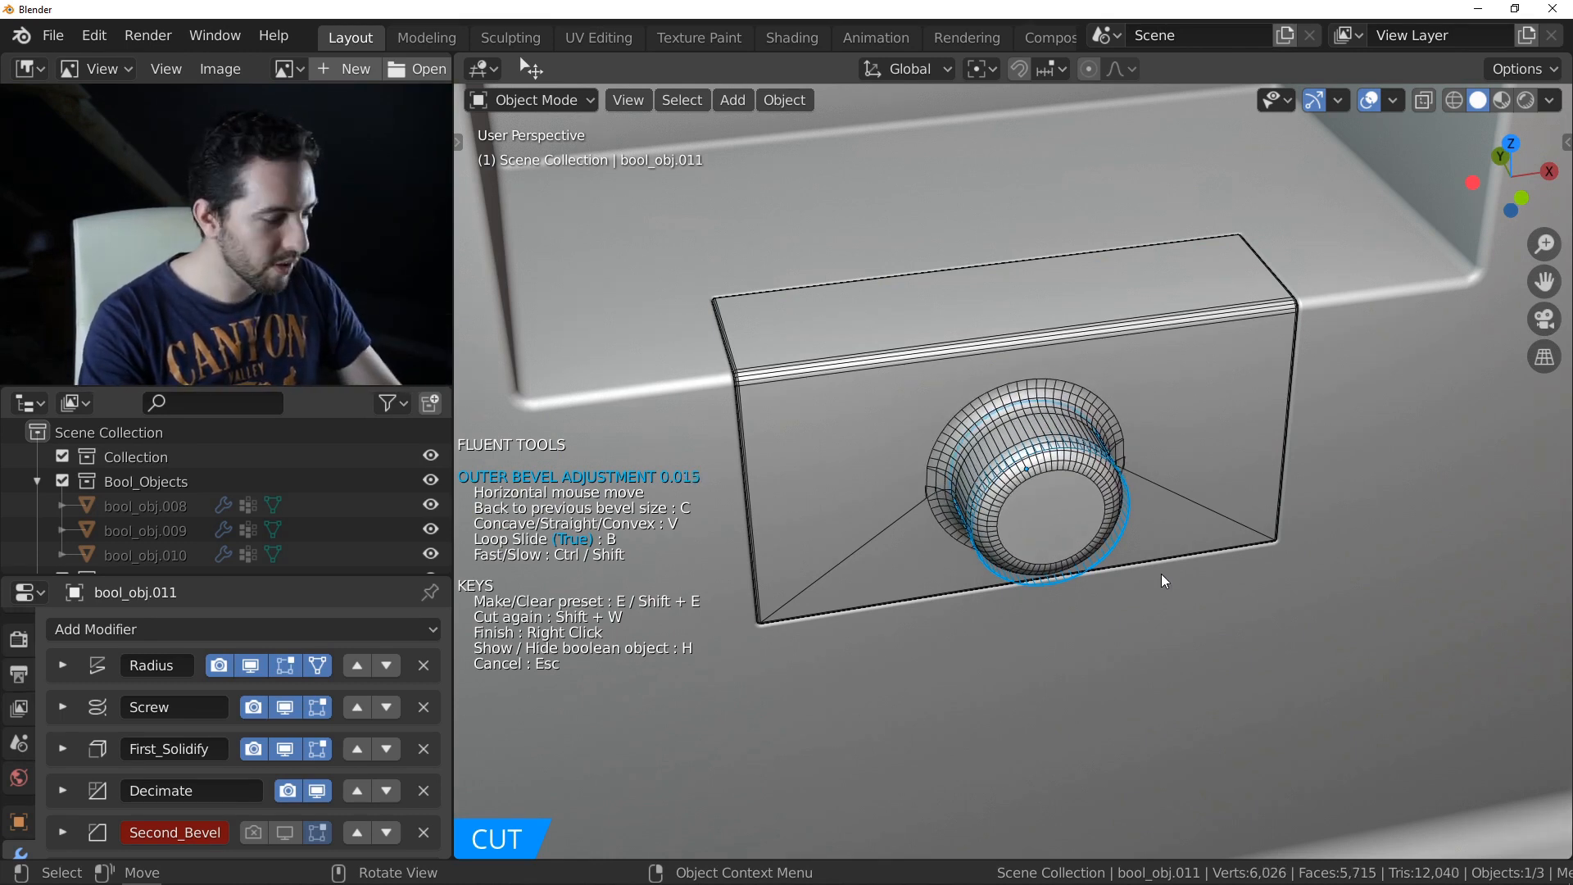
key(shift)
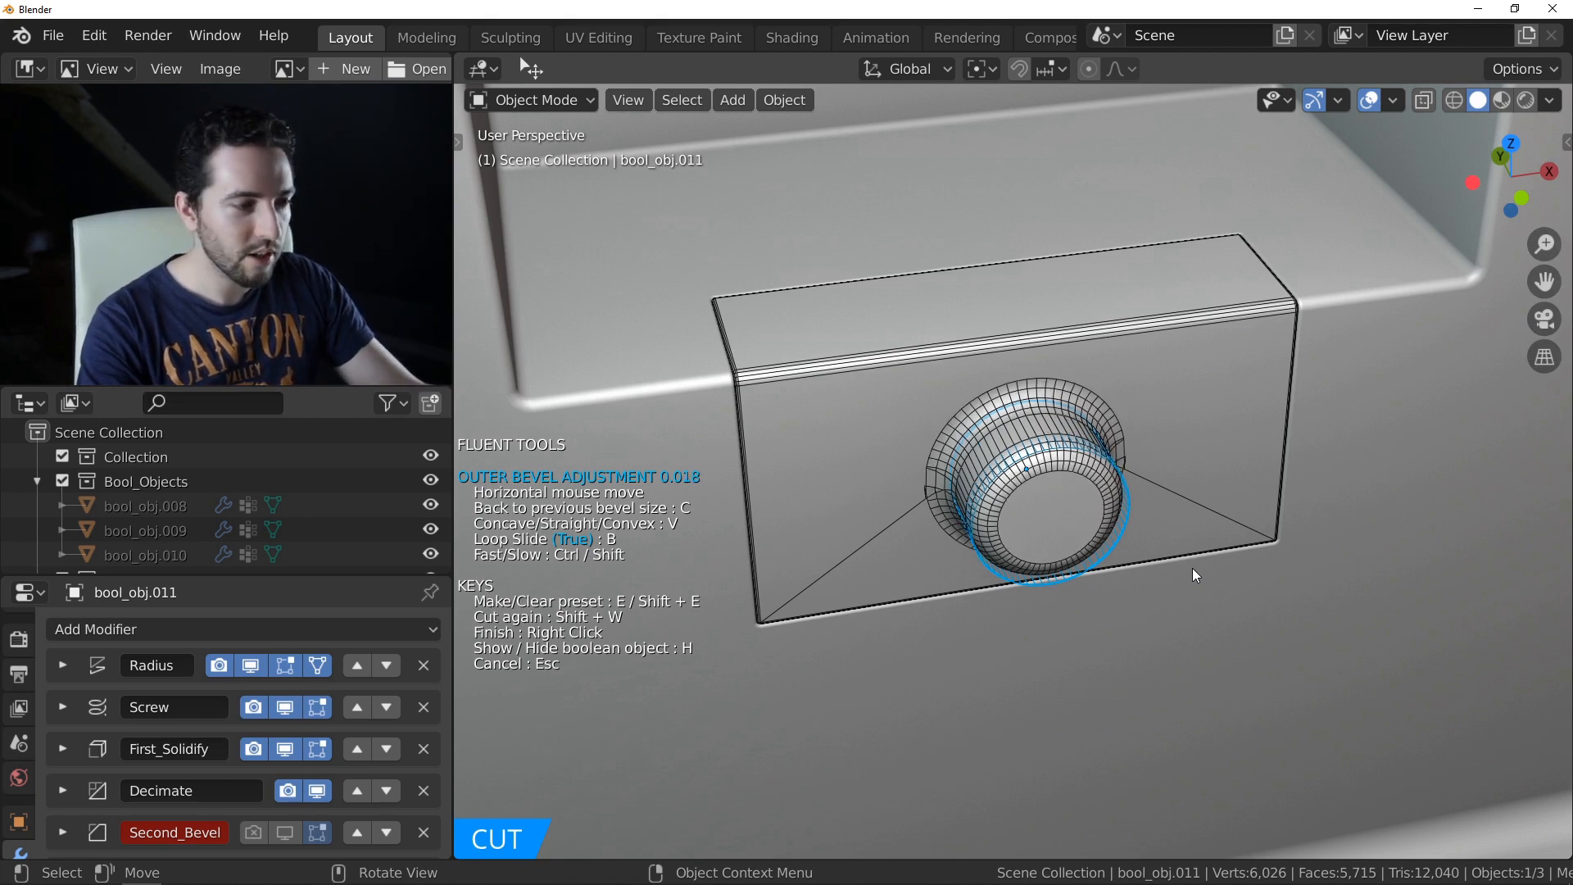
key(shift)
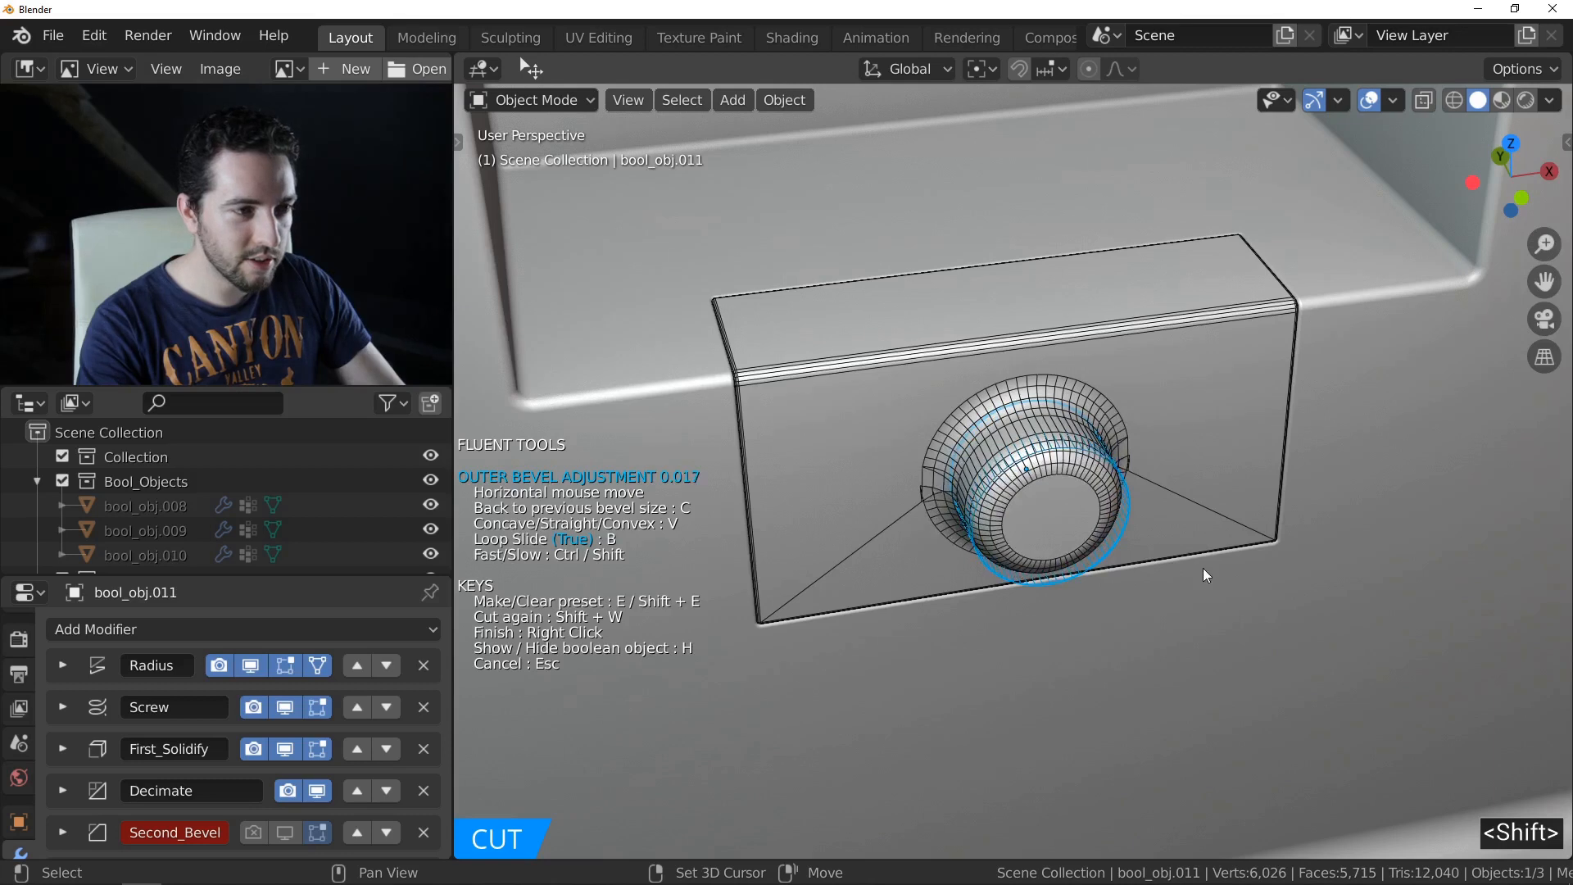
key(b)
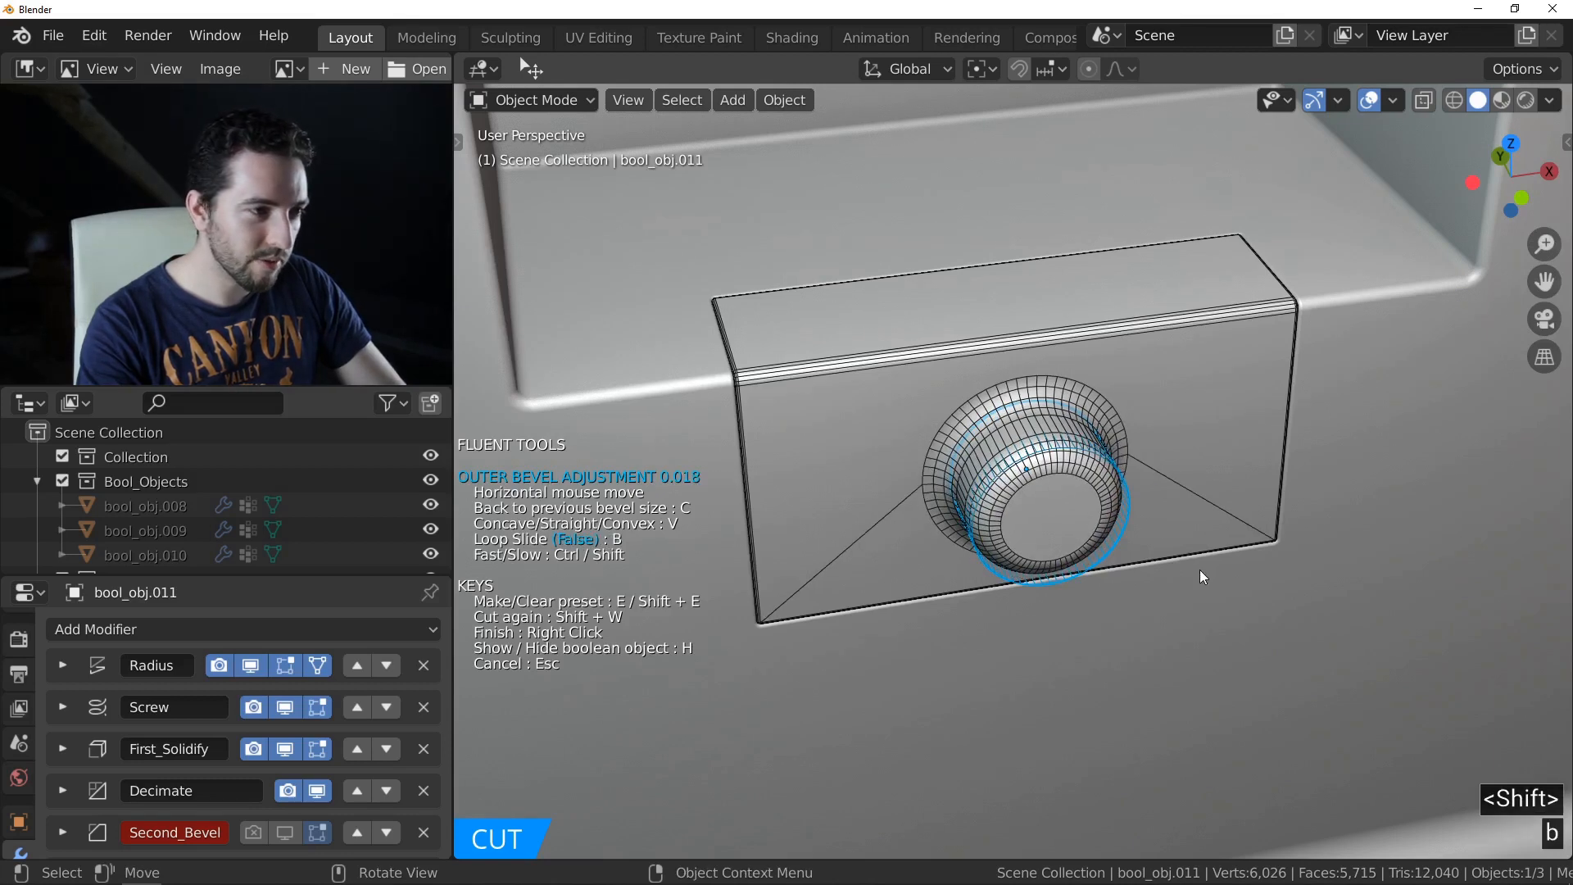
key(shift)
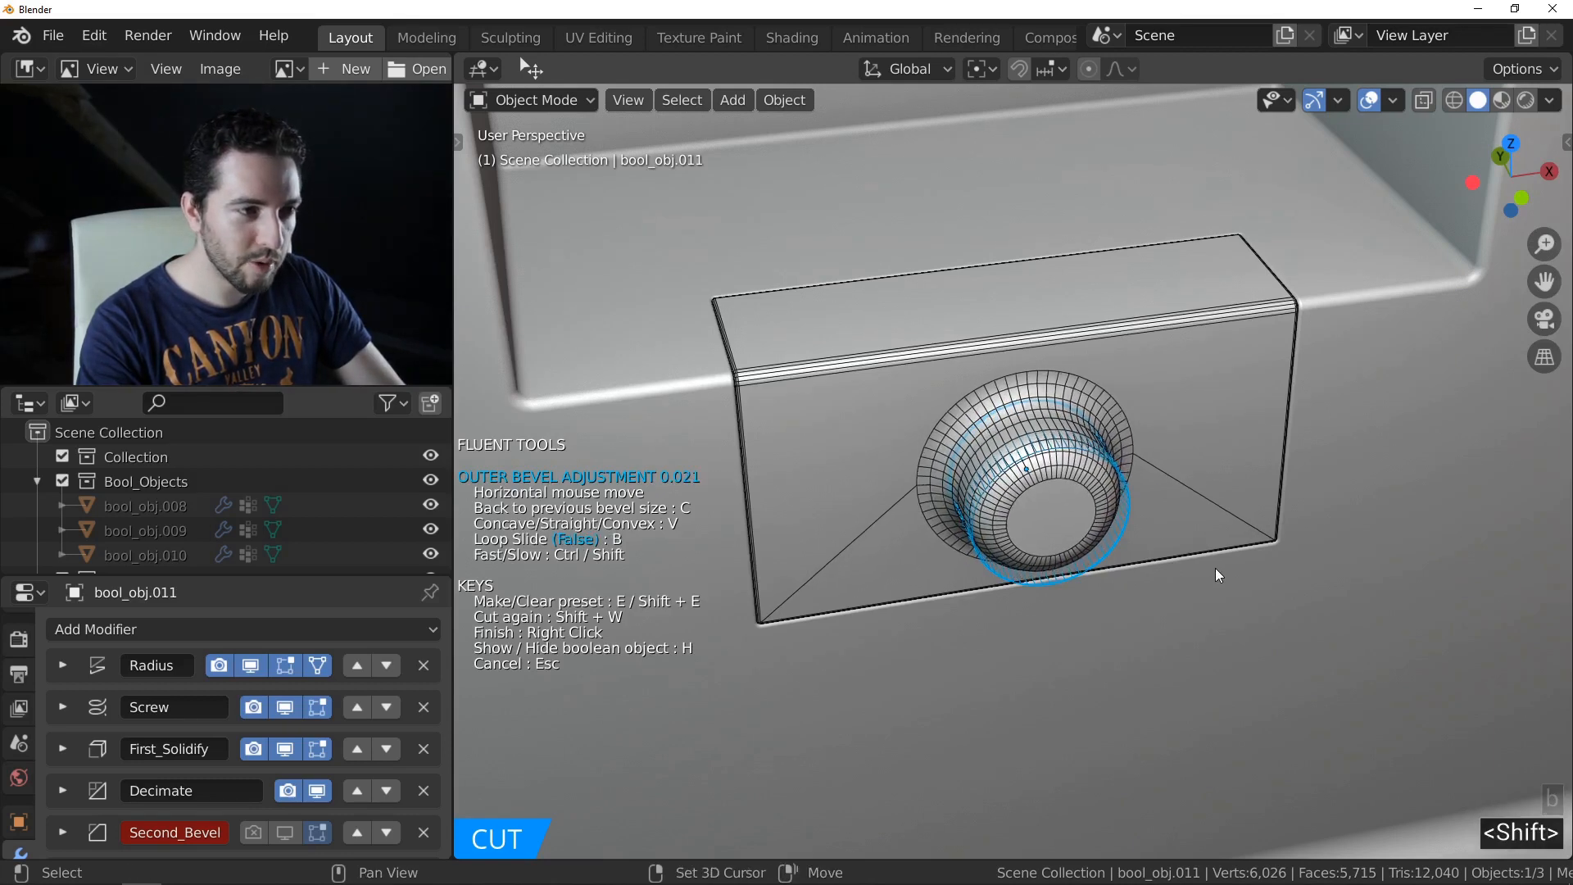
shift+click(1218, 567)
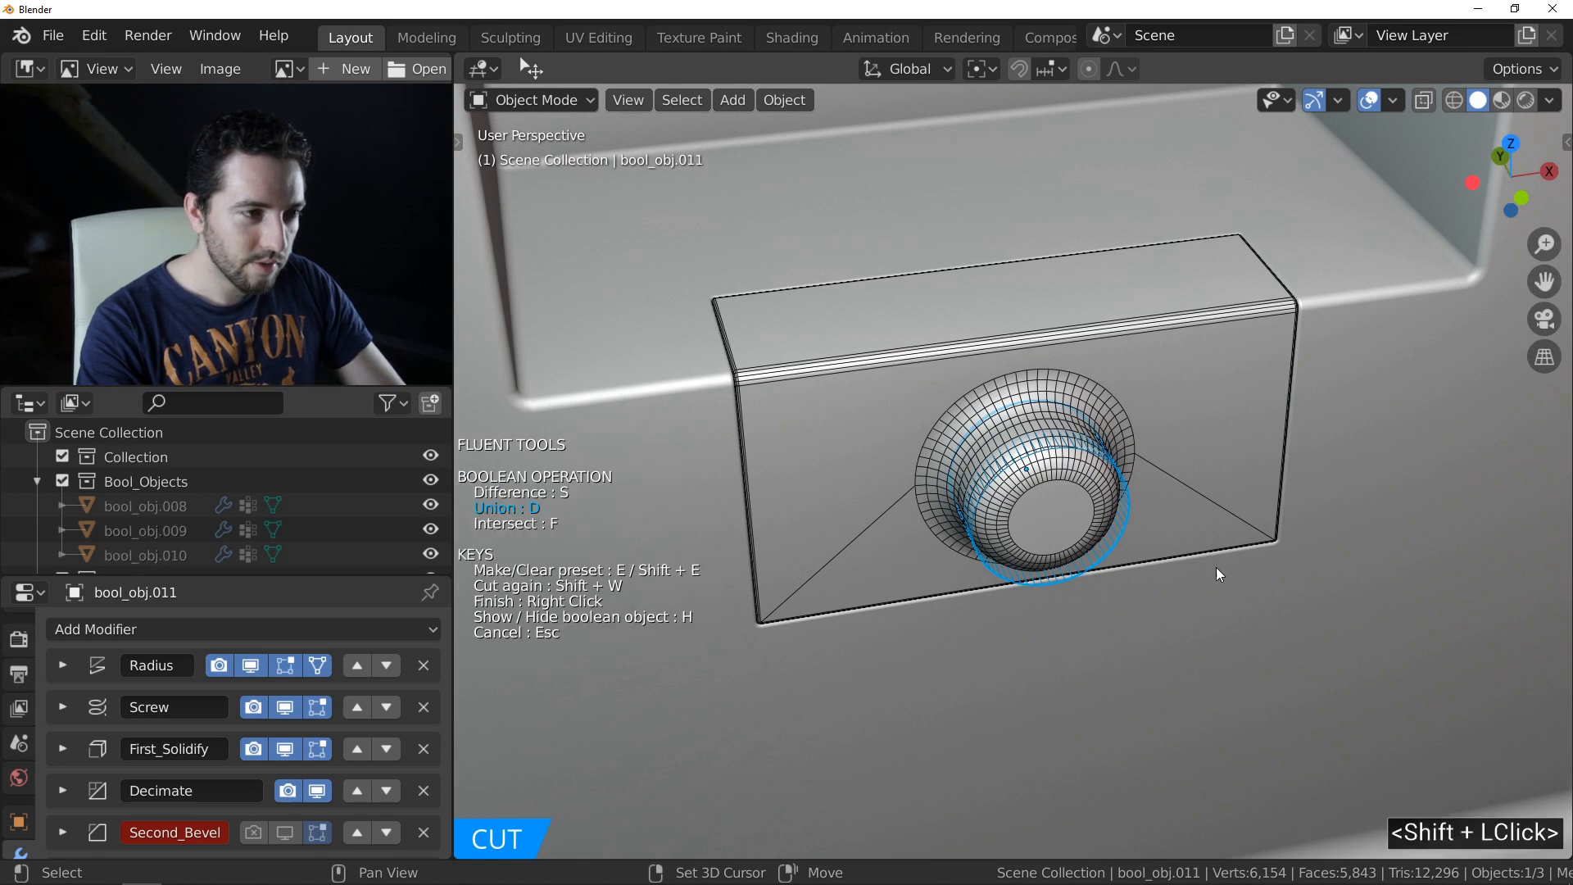
mouse_move(1074, 479)
middle_down()
mouse_move(1133, 460)
mouse_move(1070, 475)
mouse_move(1016, 441)
mouse_move(1092, 485)
middle_up()
right_click(1070, 475)
- Cut a circular hole into the cylinder's front face, drawn from the face grid's centre inside the flat area
ctrl+middle_drag(1092, 485, 1089, 498)
key(alt+f)
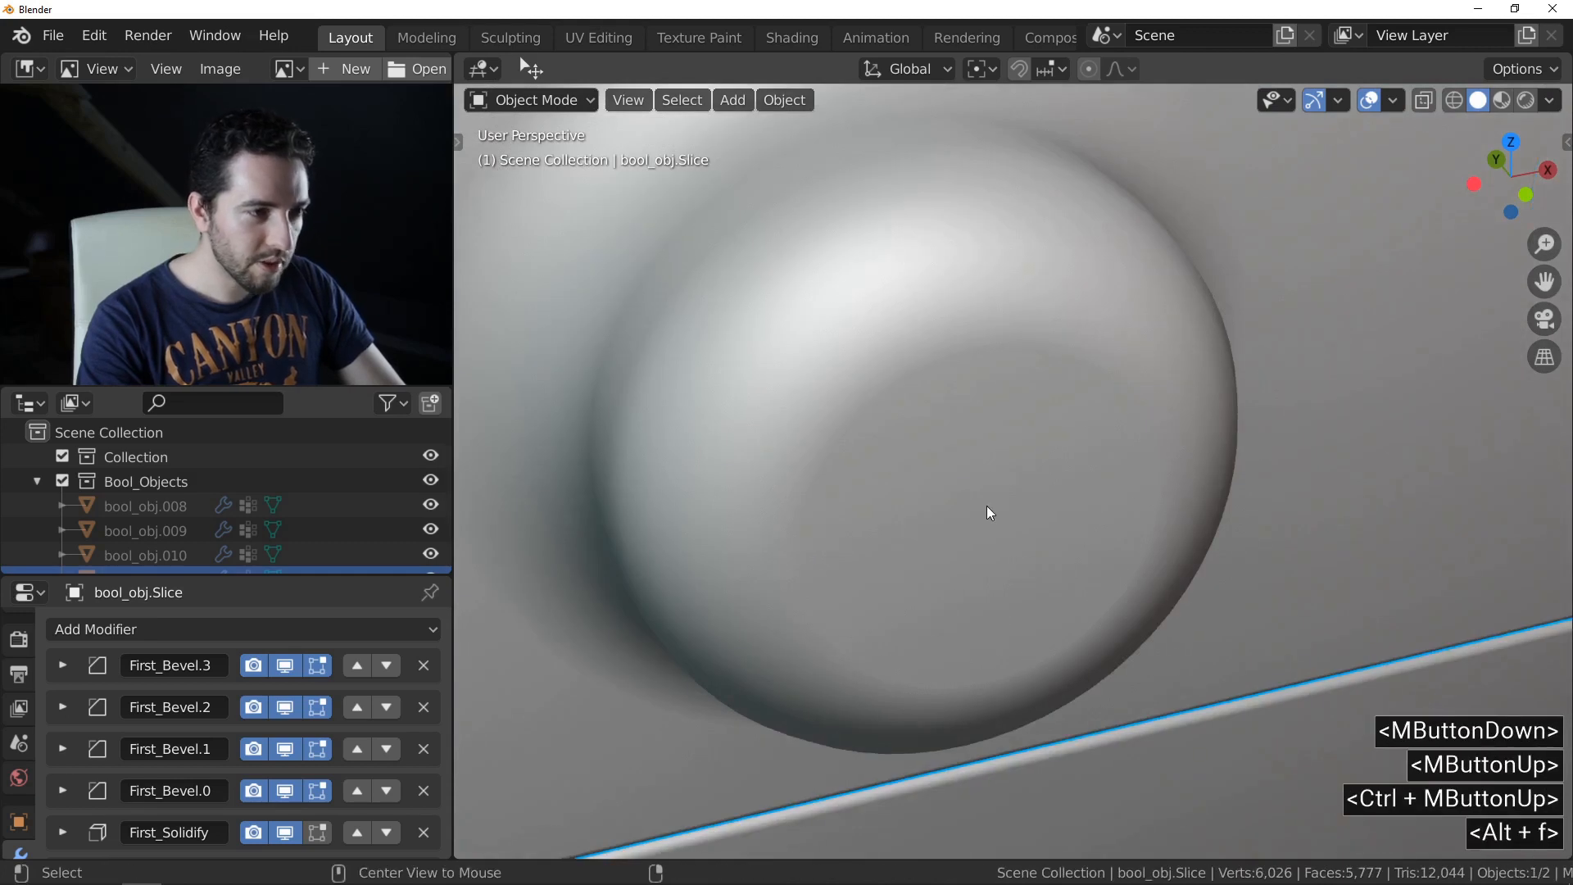
right_click(919, 555)
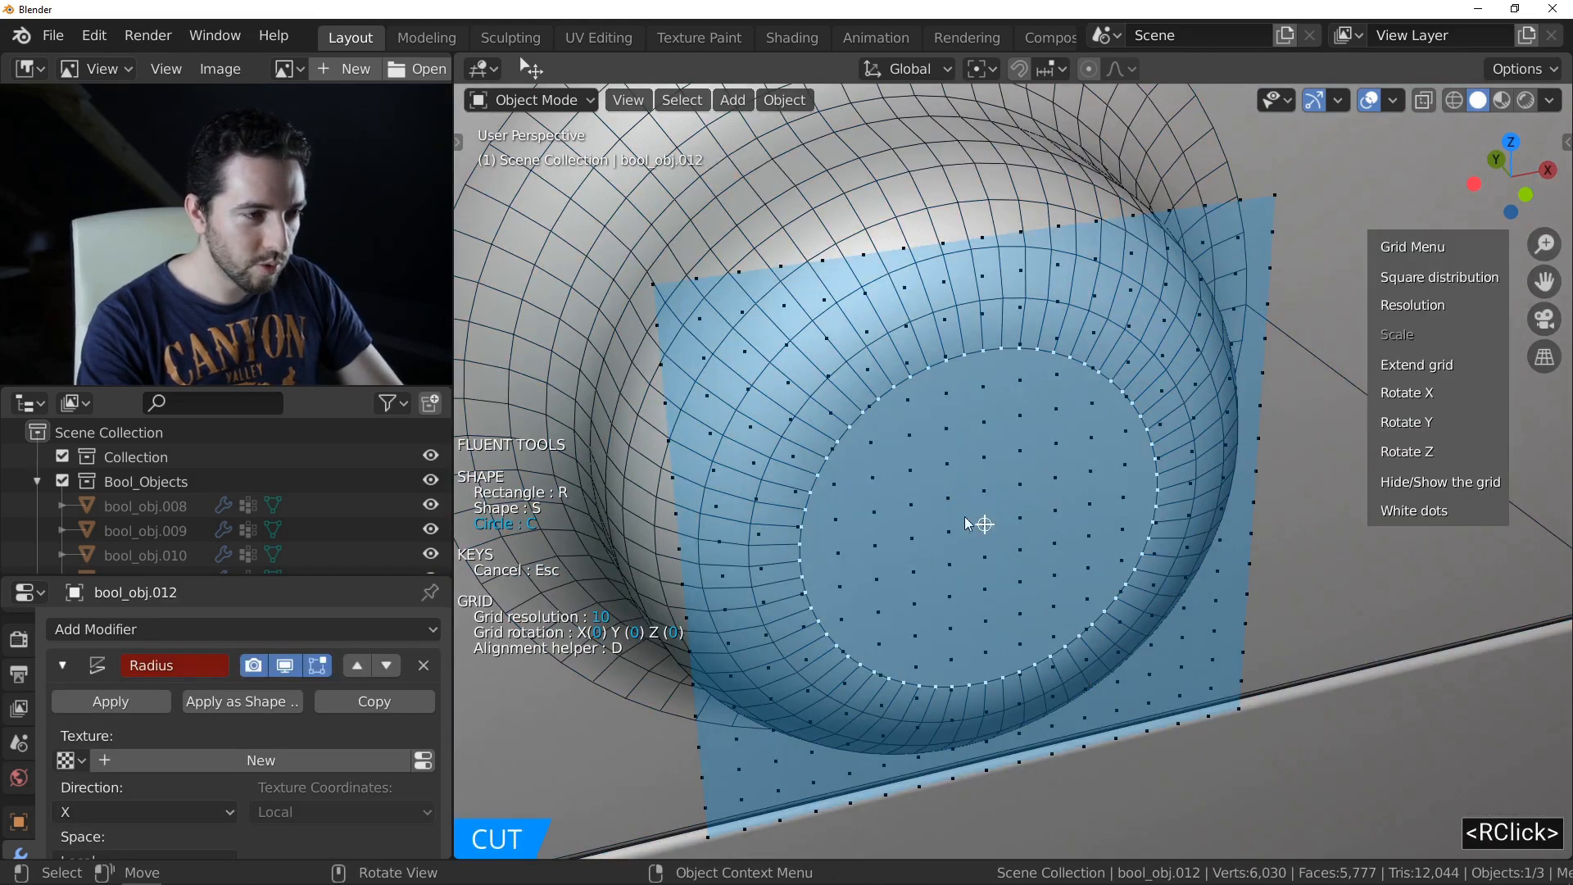
click(986, 525)
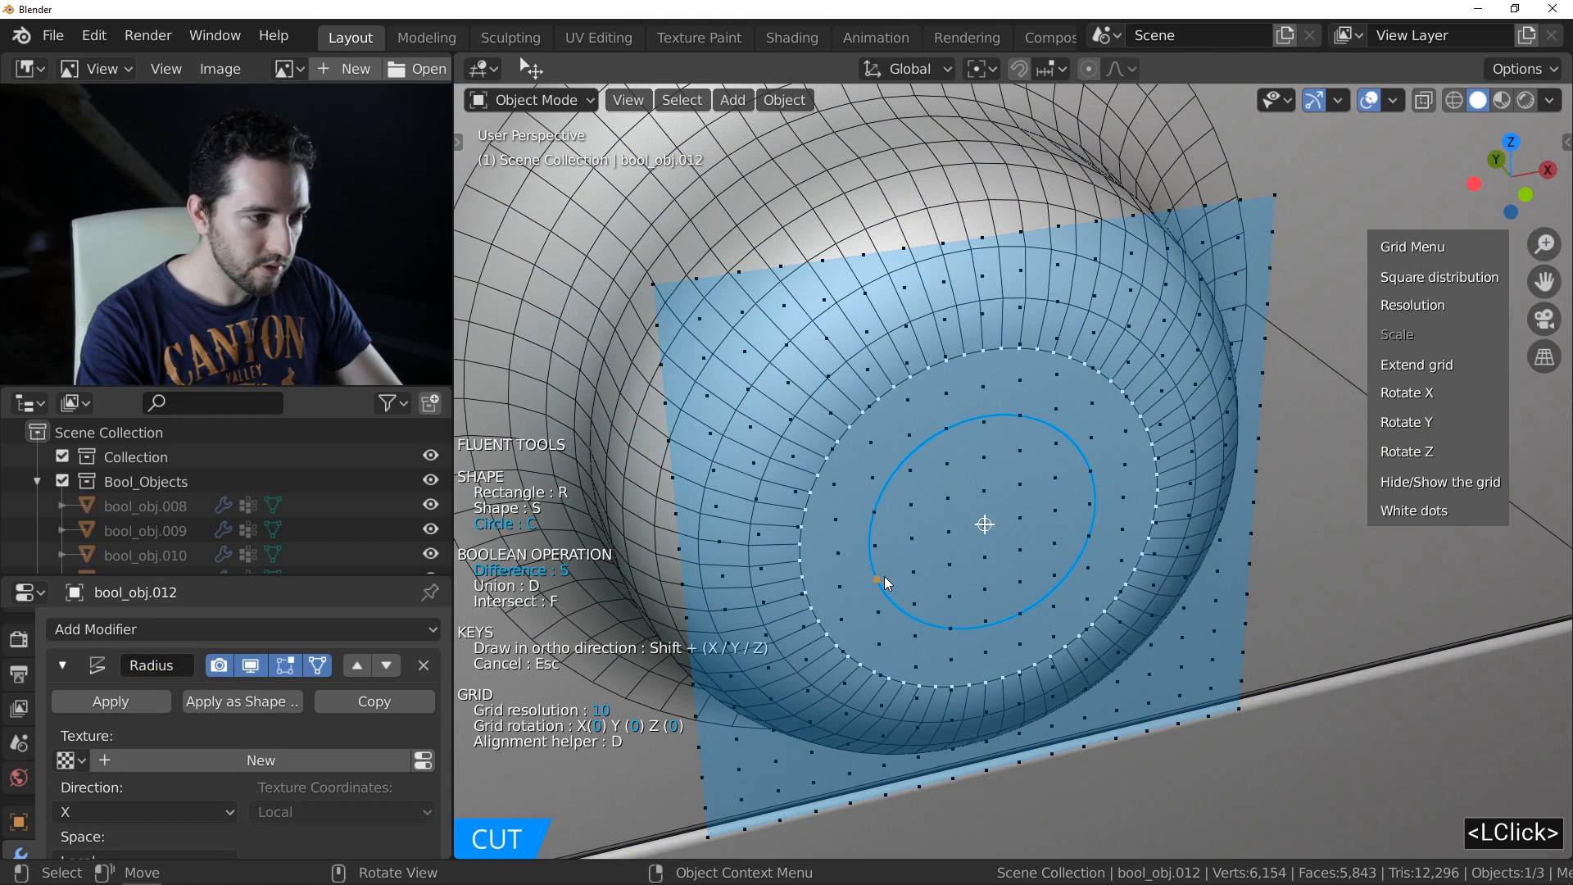
click(884, 577)
click(861, 569)
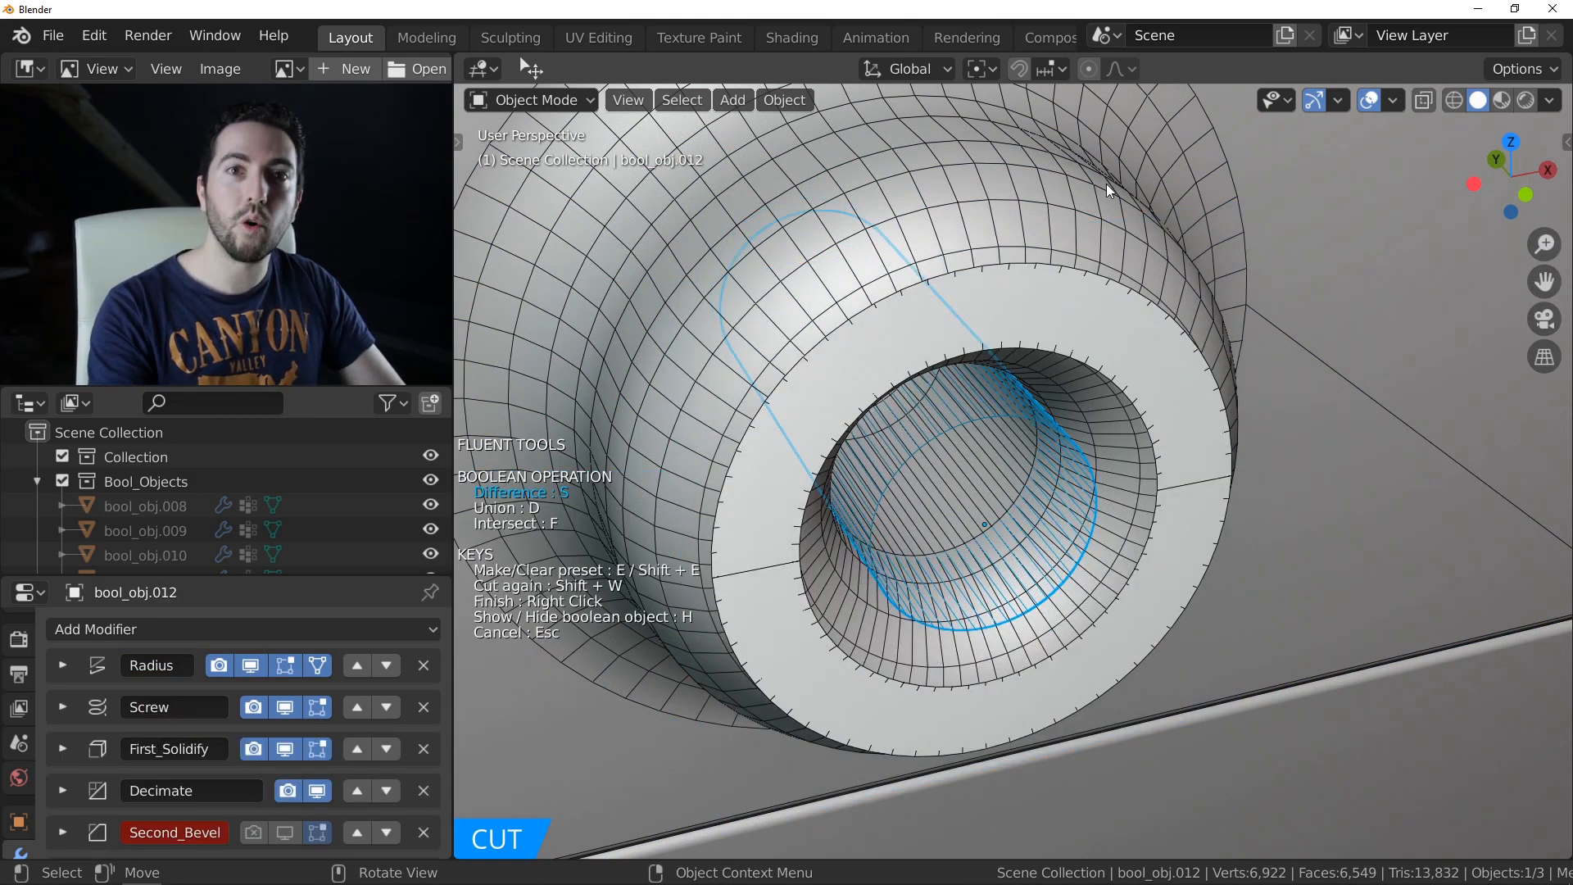
- Narrow the hole's Outer Bevel to a fine rim, finish the cut and clear the selection
click(1094, 359)
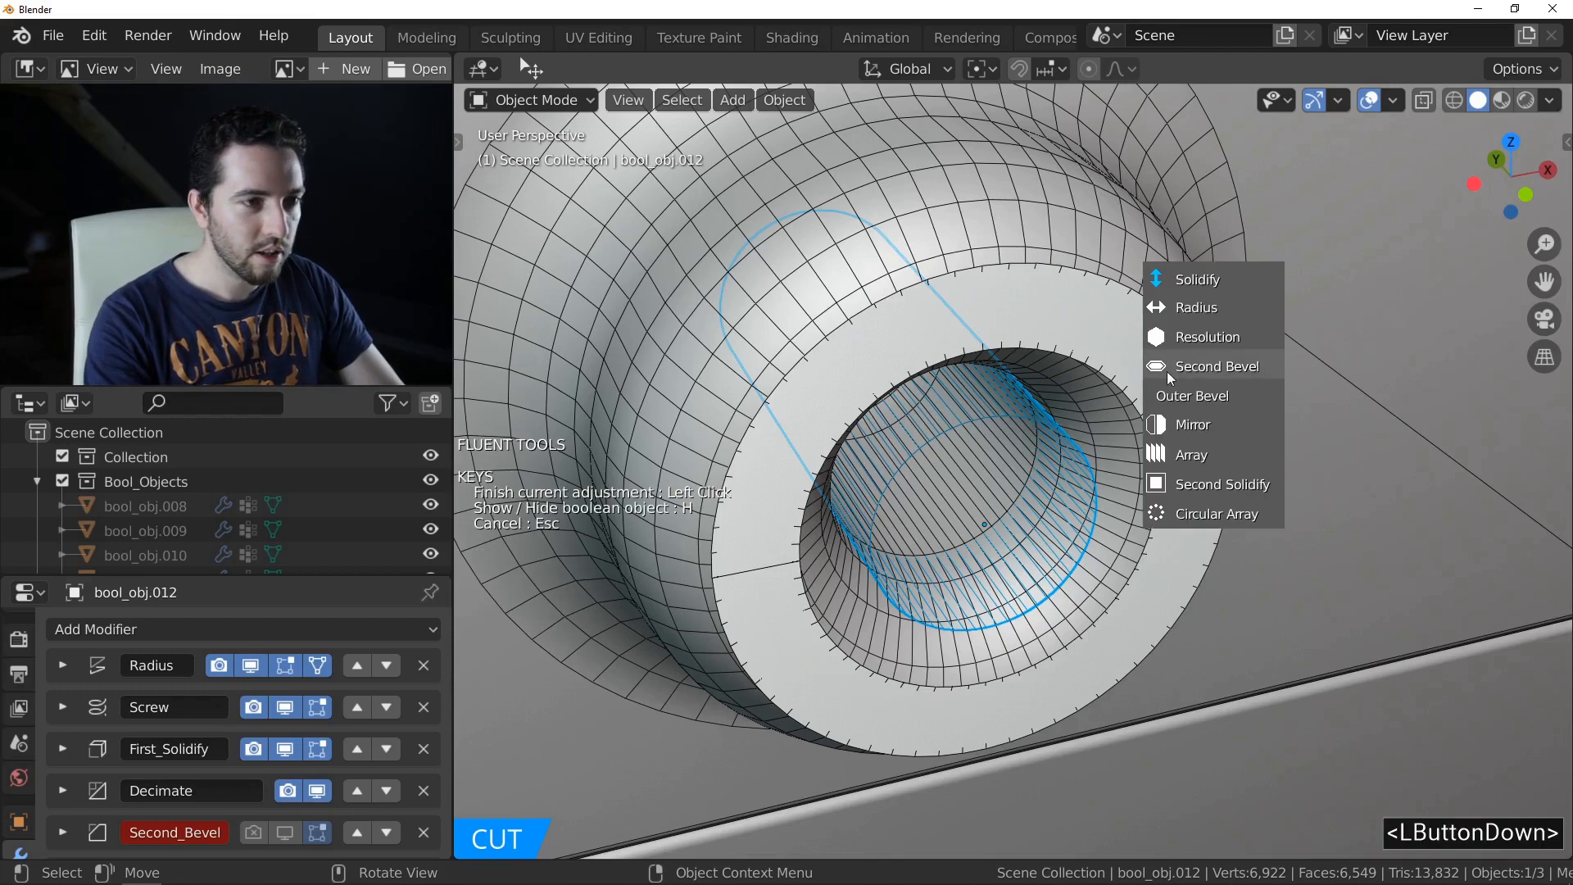
click(1207, 395)
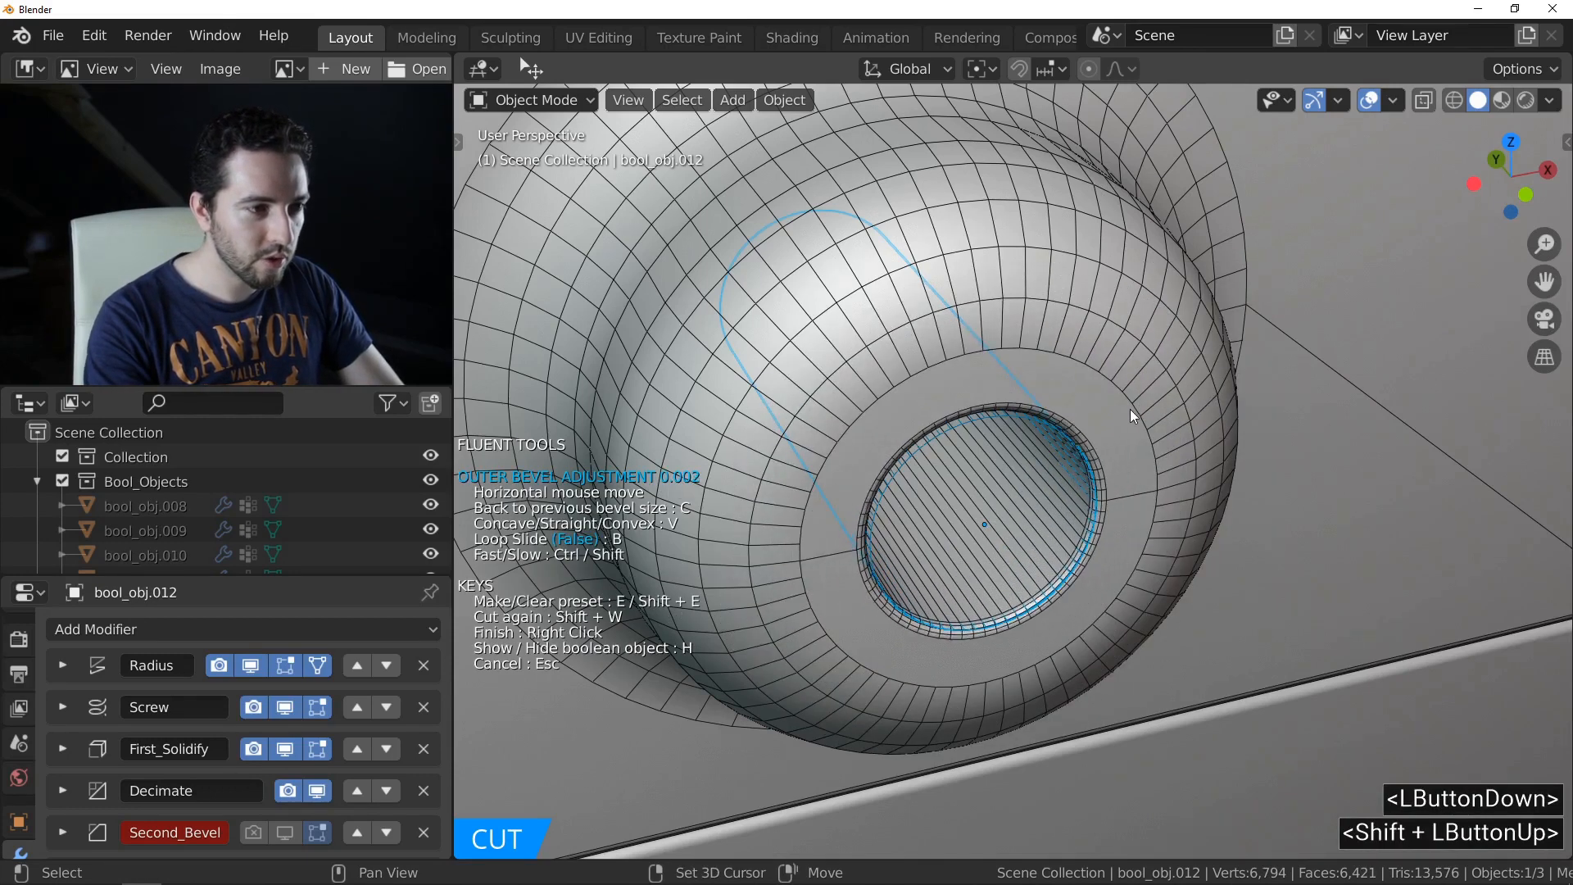
shift+click(1128, 410)
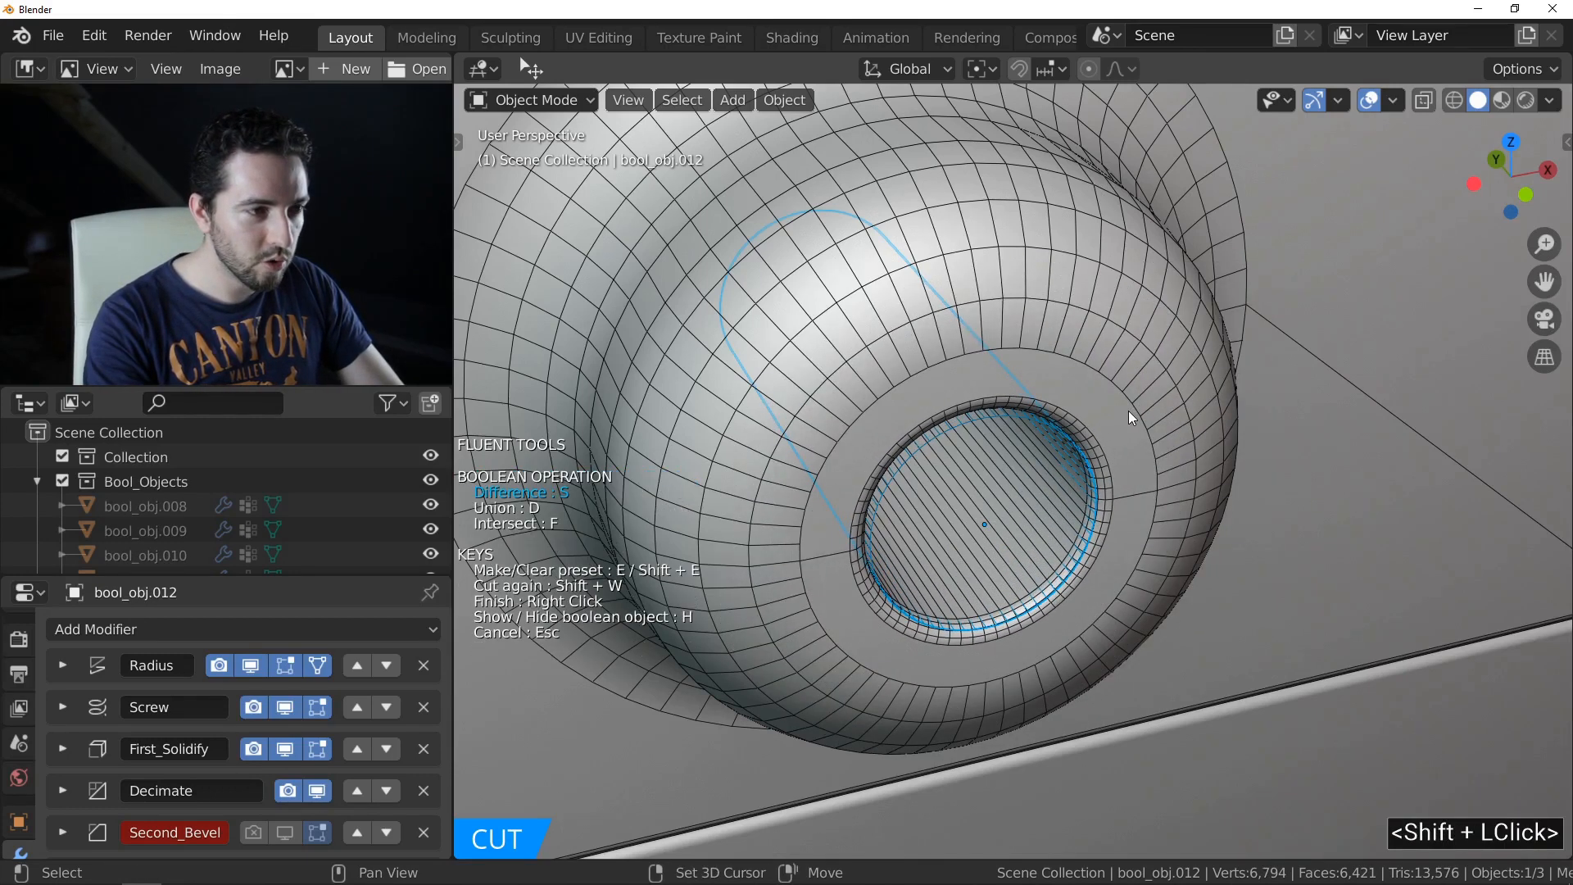
right_click(1031, 366)
ctrl+middle_drag(1031, 367, 1004, 288)
key(alt+a)
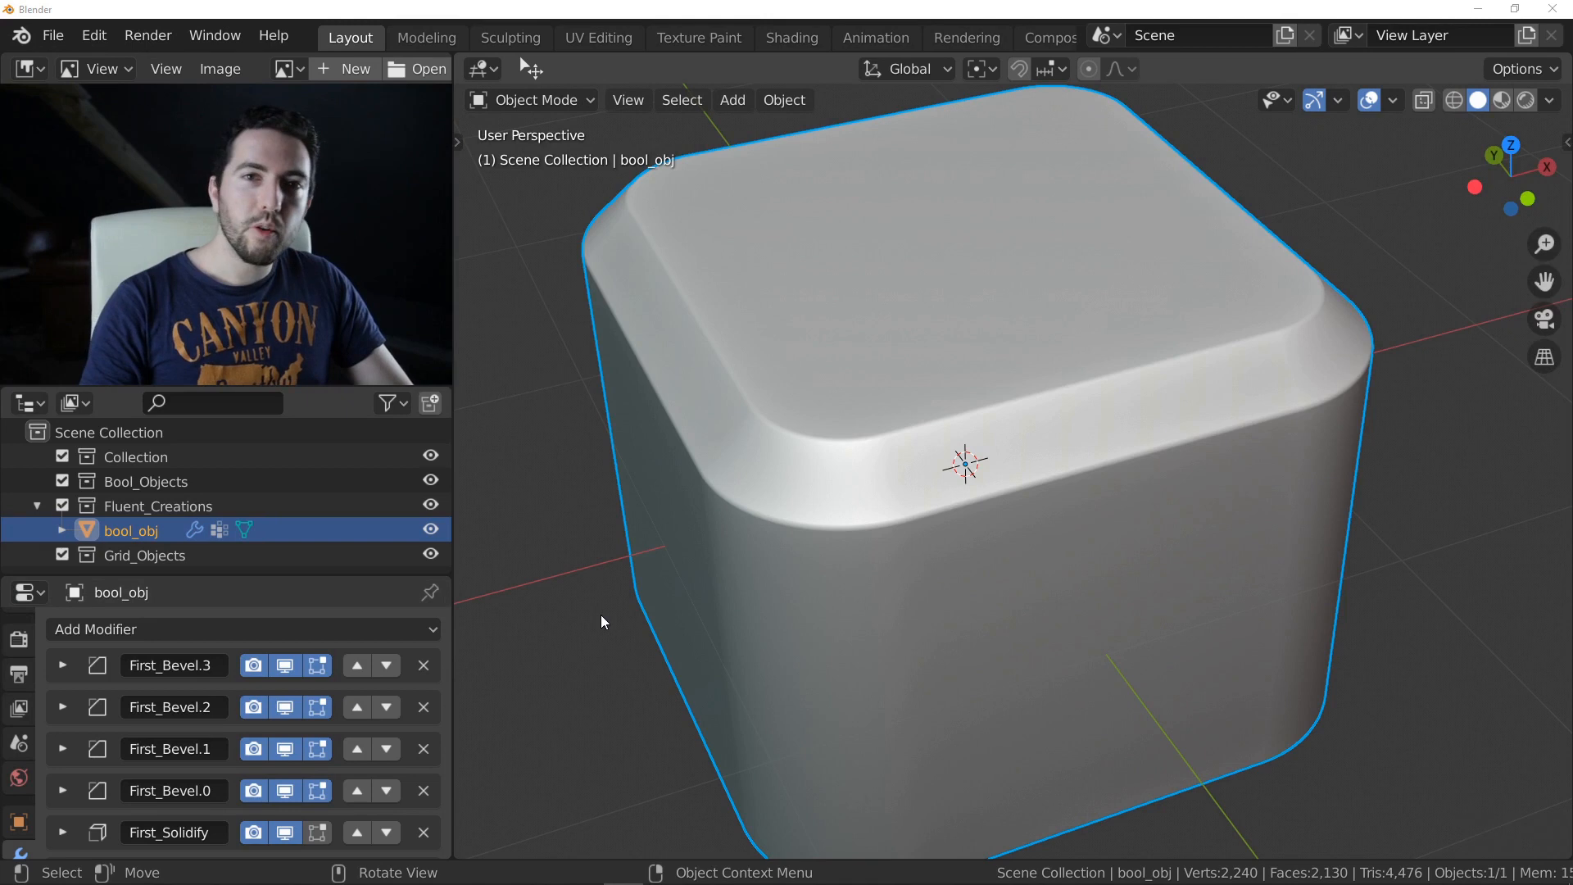
- Slice the box with a rectangle drawn from the centre, across the front edge, on the top face's grid
middle_drag(1016, 451, 1049, 441)
key(f)
click(873, 444)
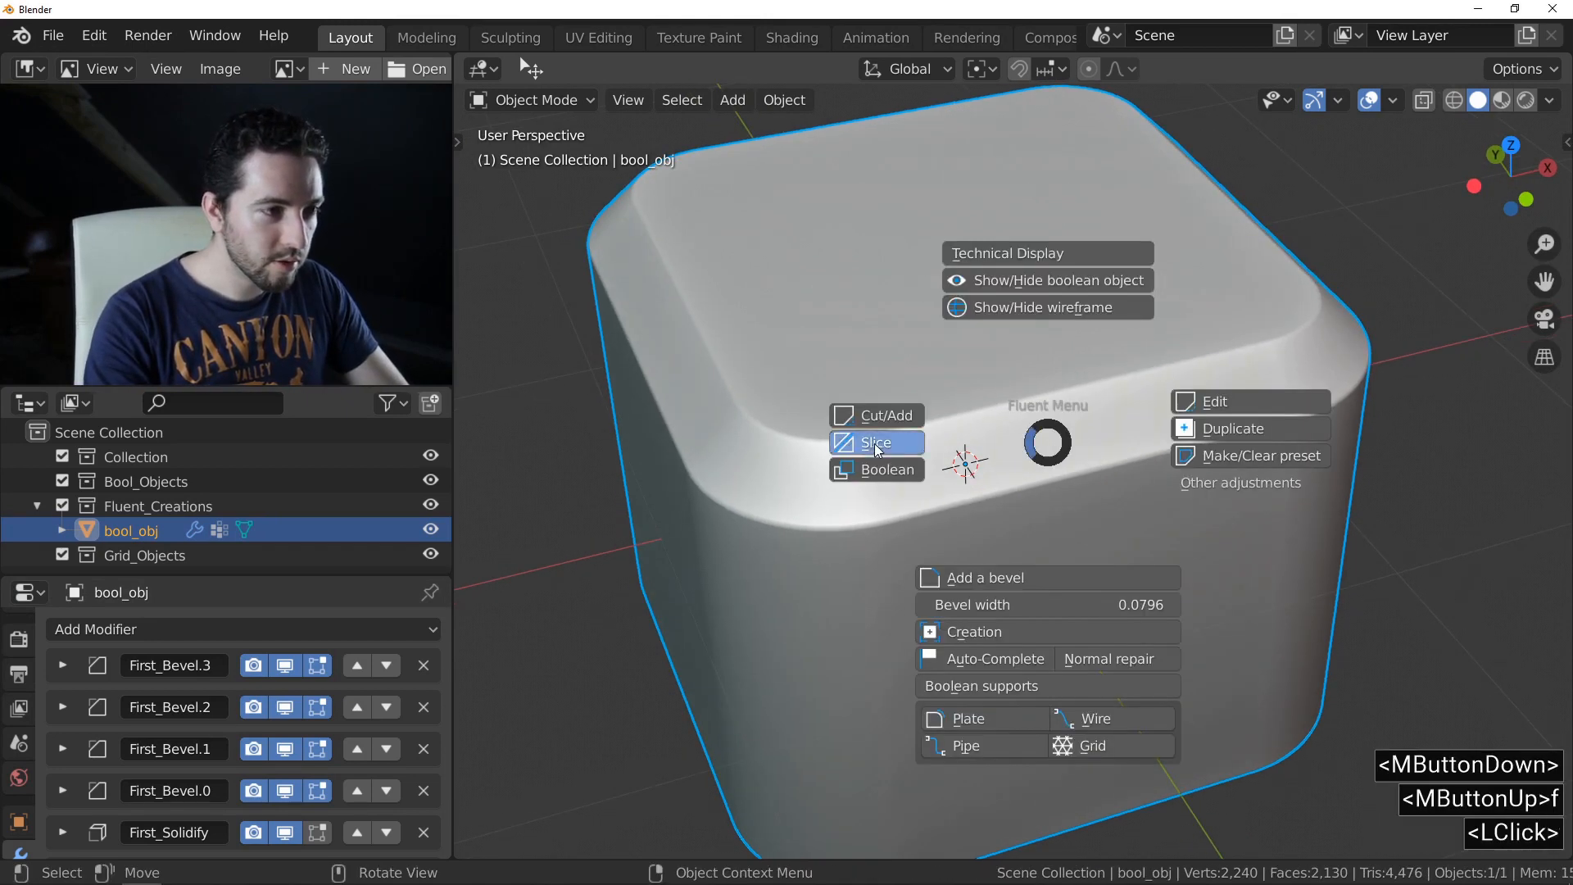
right_click(1010, 366)
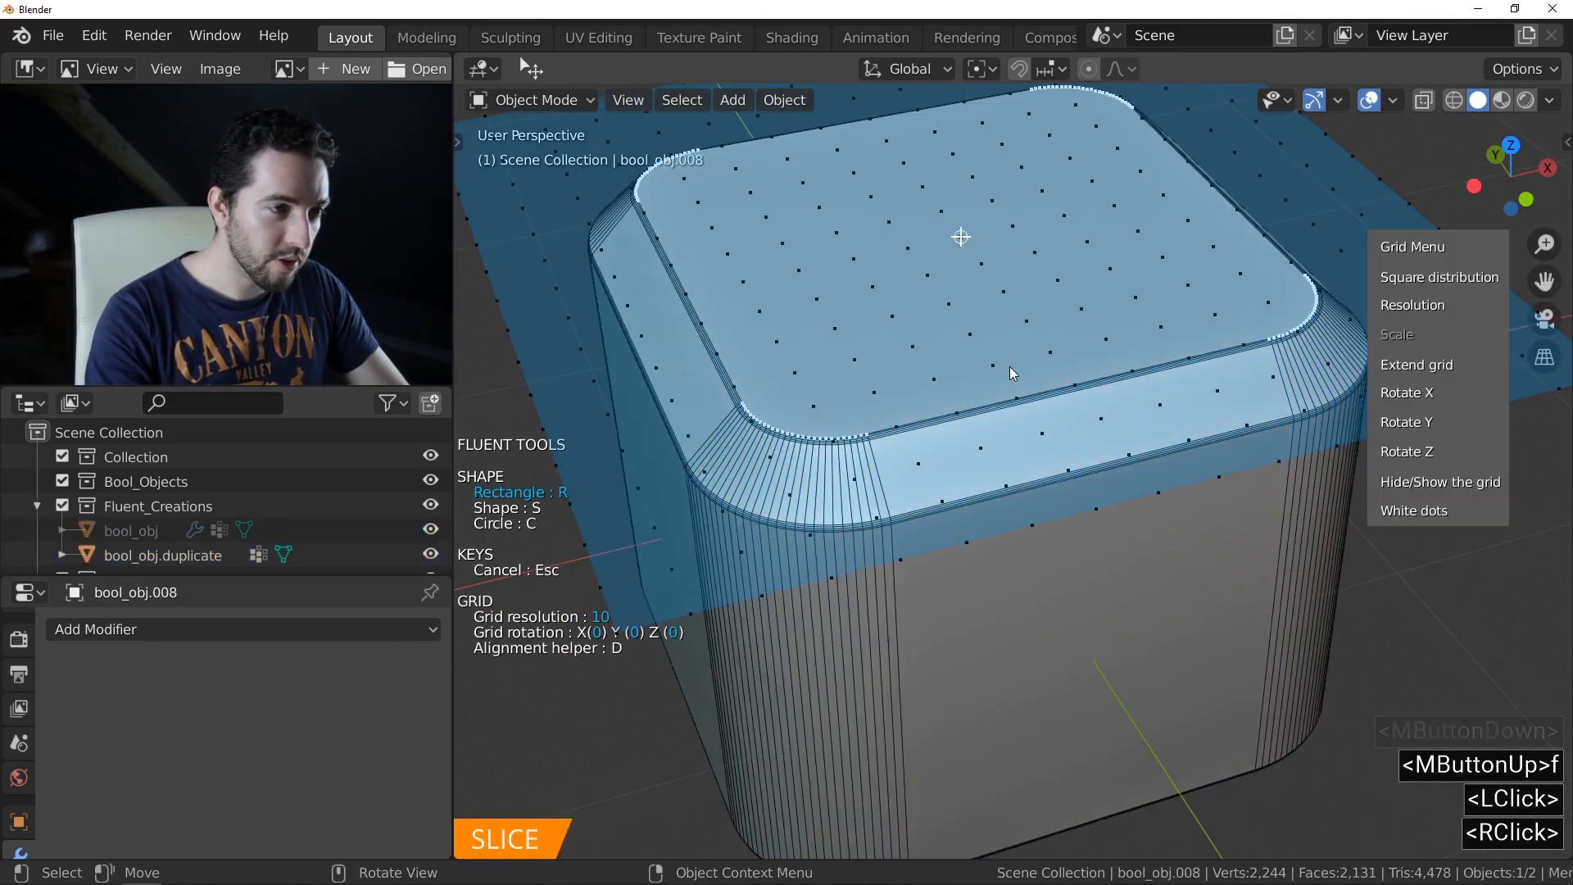
click(1076, 389)
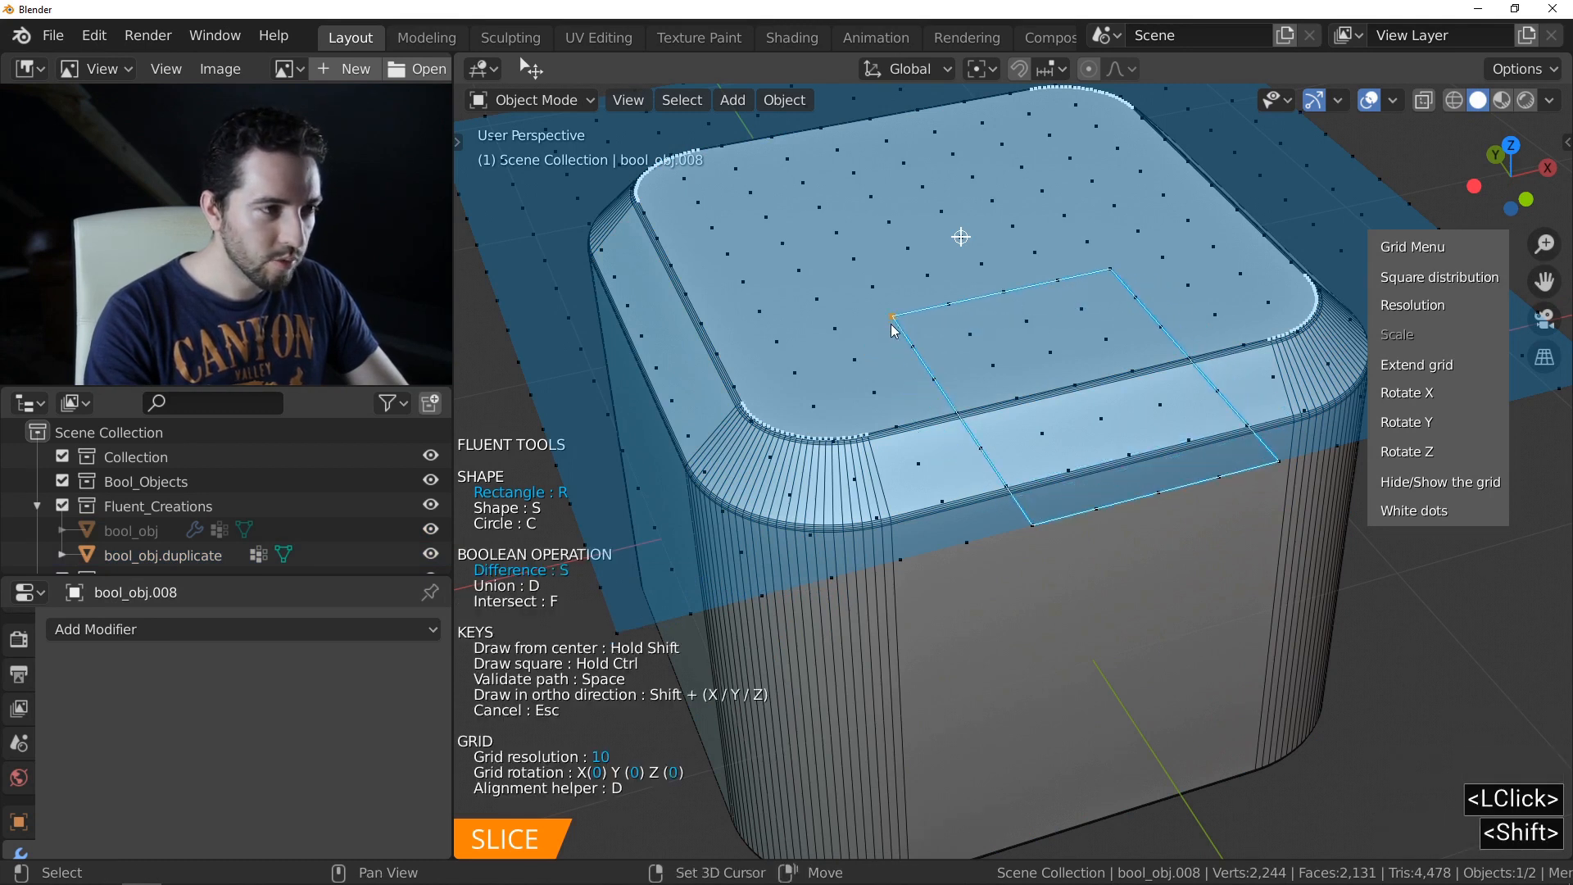
shift+click(892, 326)
- Give the slicing block a thickness of about 0.72, offset it across the chamfer, round it by about 0.09 and finish
key(c)
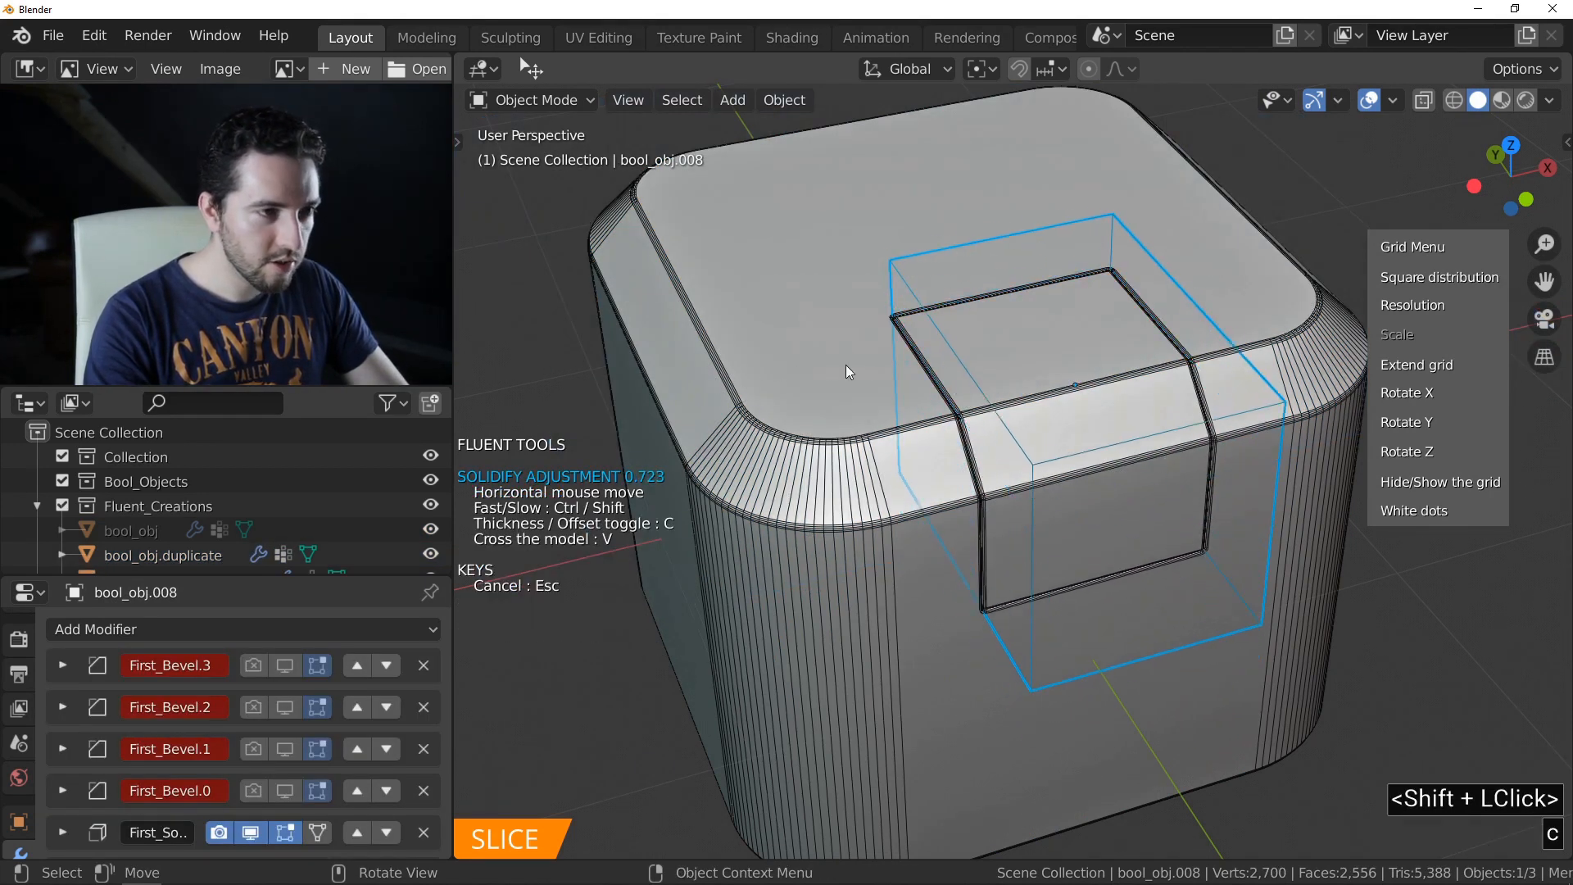
click(1139, 397)
click(1168, 395)
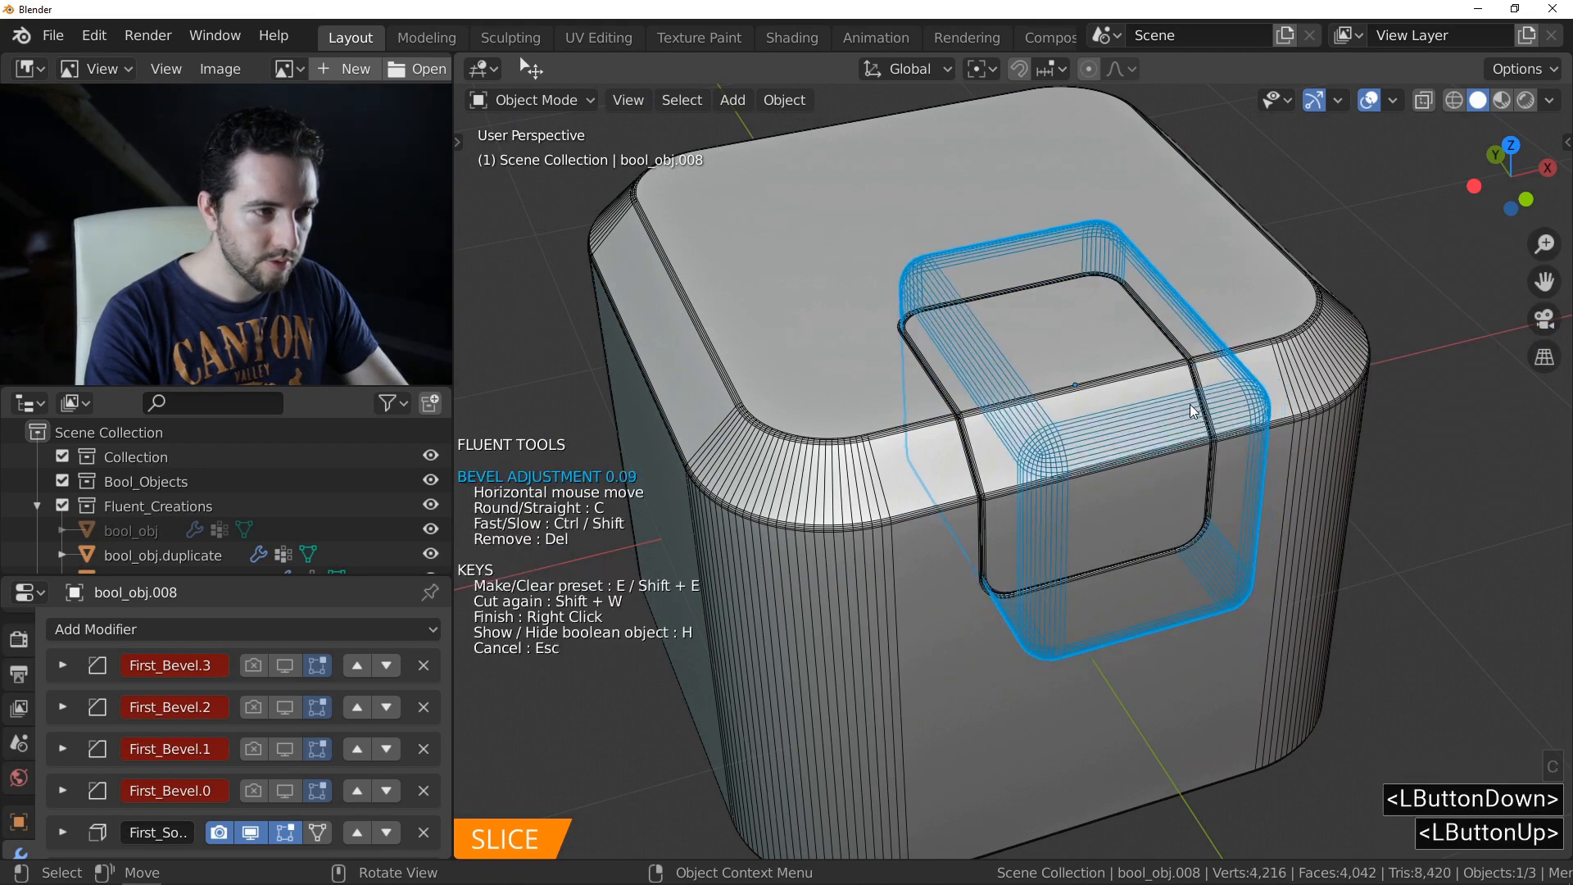
click(1168, 410)
right_click(1004, 446)
- Select the sliced corner piece and the main box together
ctrl+middle_drag(1004, 446, 994, 422)
click(994, 402)
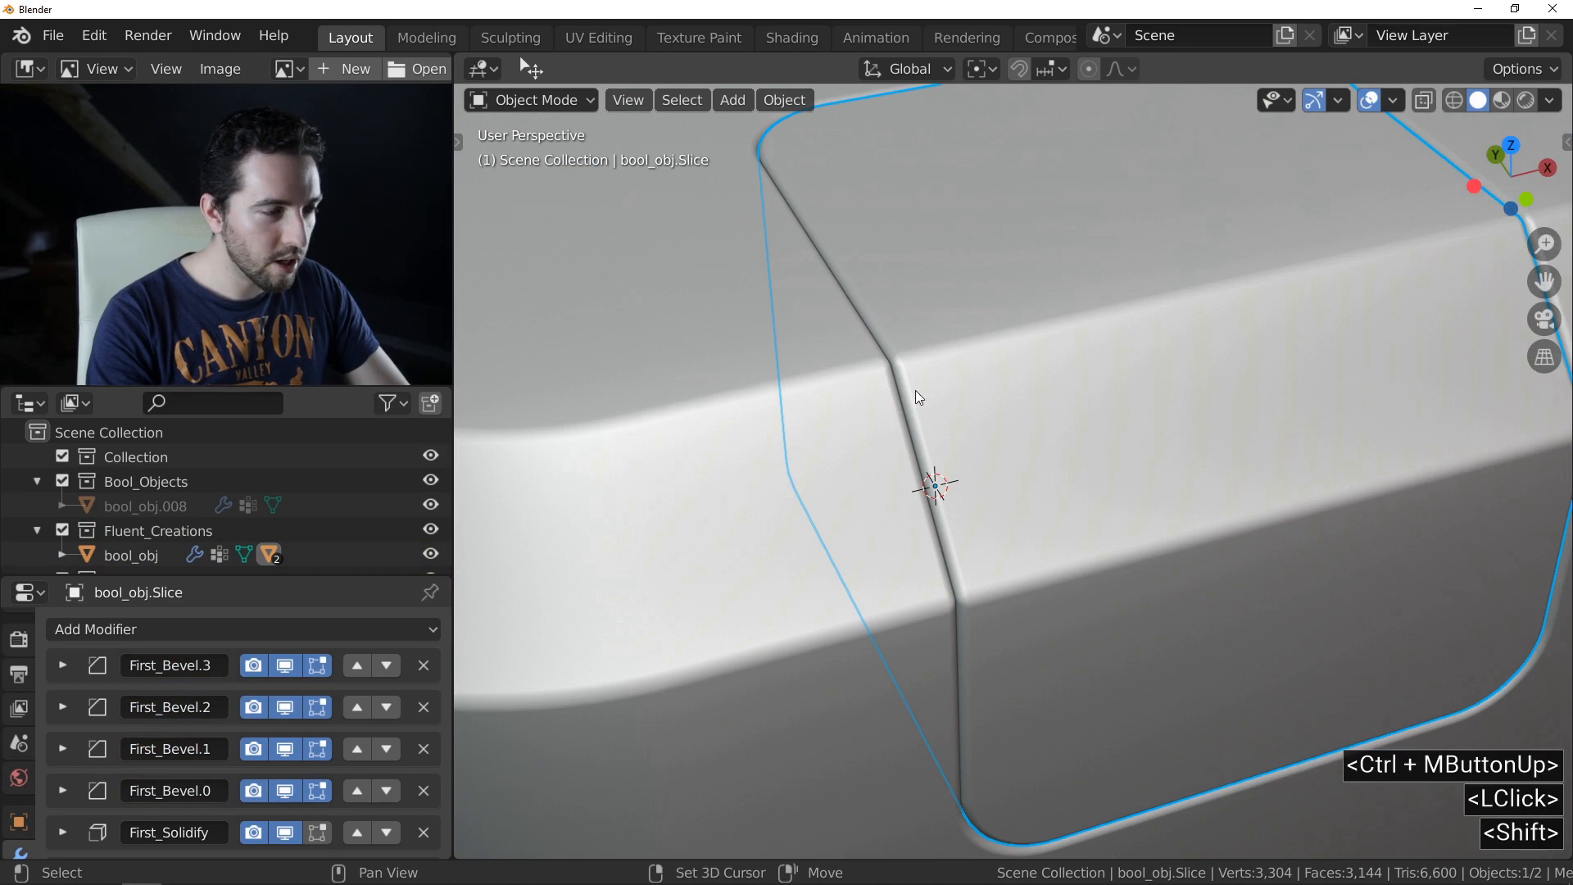
shift+click(815, 484)
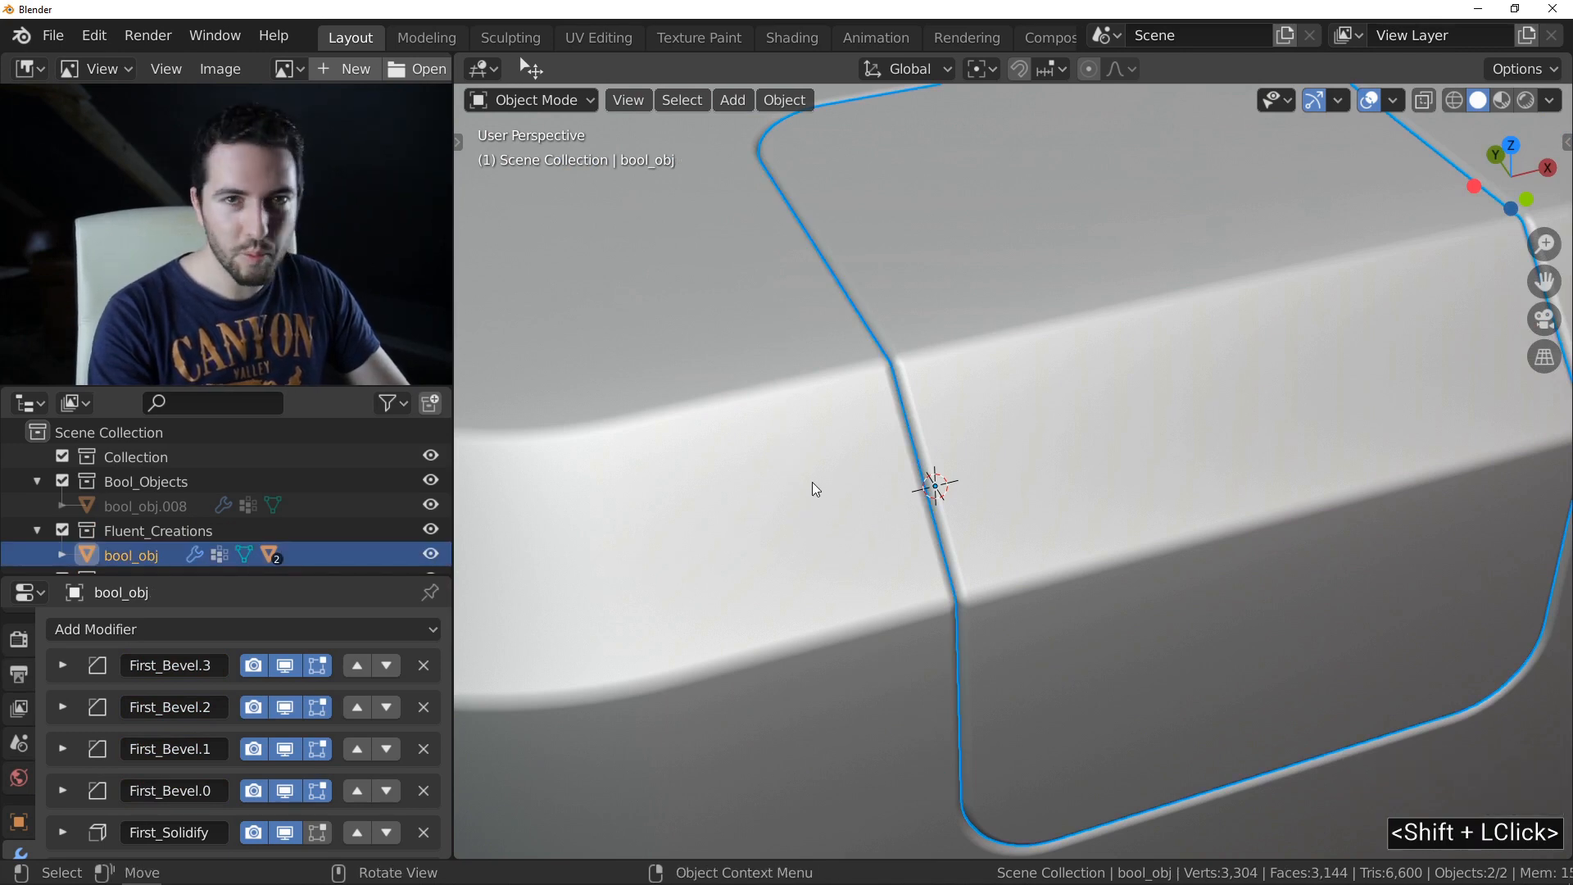
ctrl+middle_drag(829, 435, 860, 449)
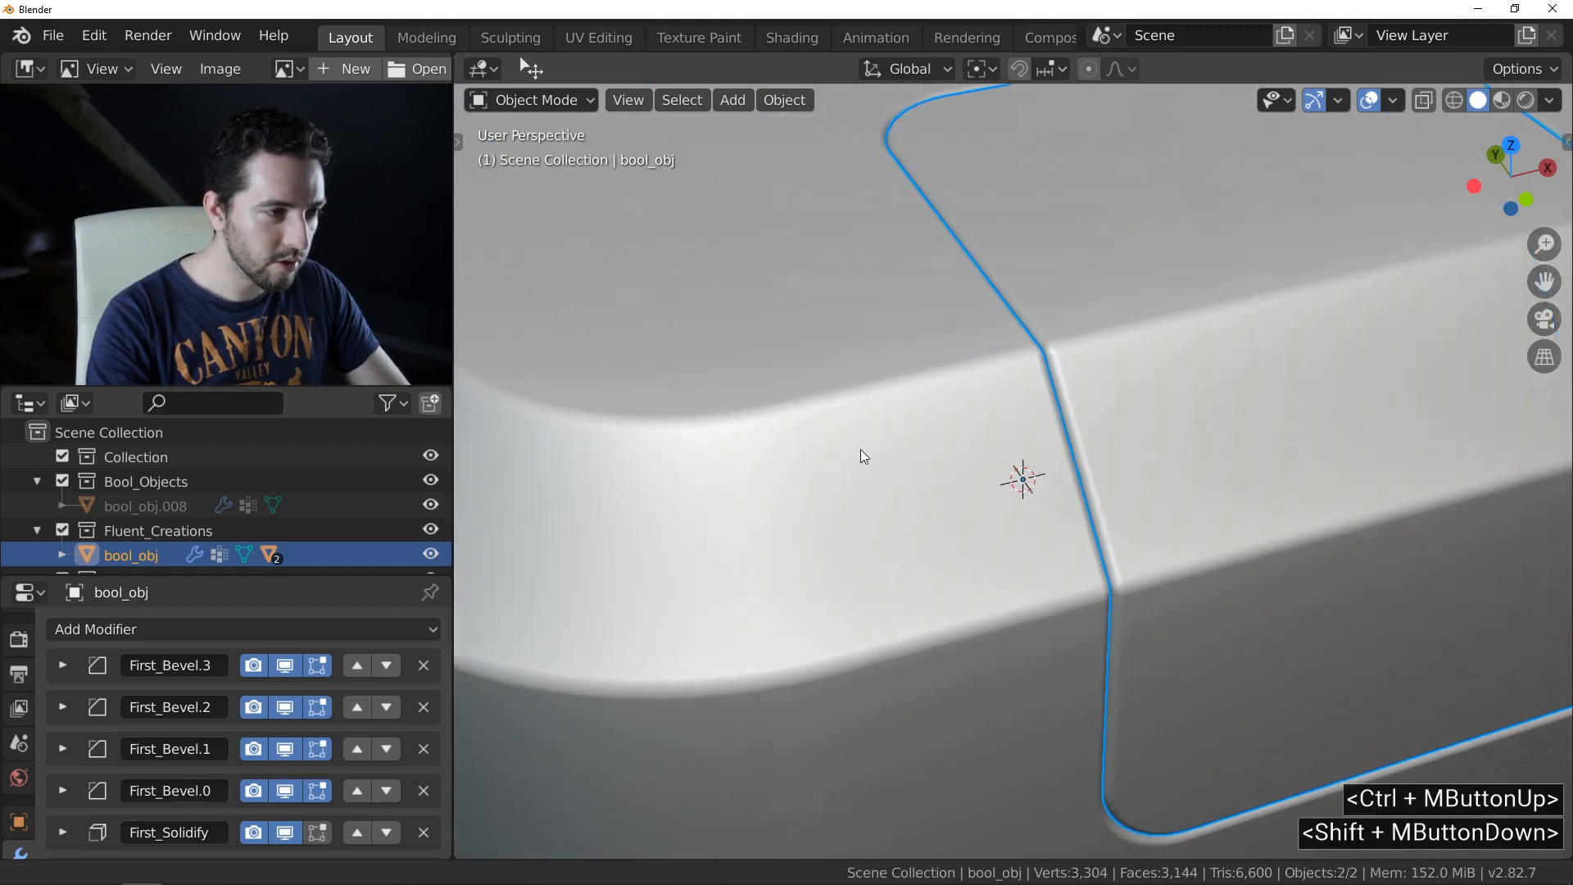
- Slice both objects with a shallow rectangle across the seam on the chamfer, drawn from the centre of a square-distributed grid
key(f)
click(719, 455)
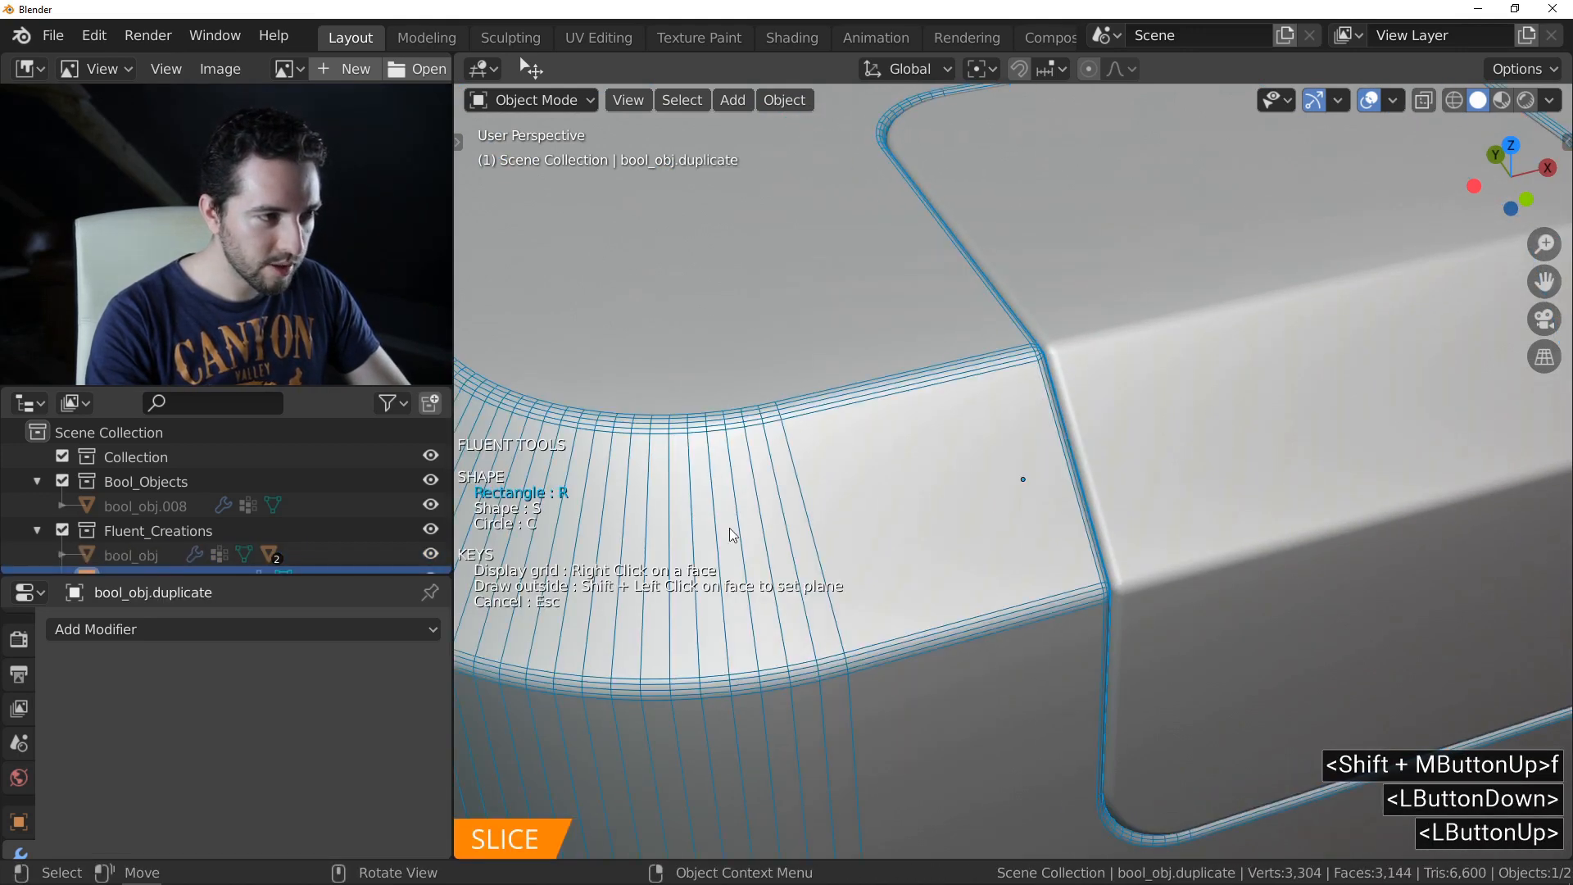
right_click(931, 476)
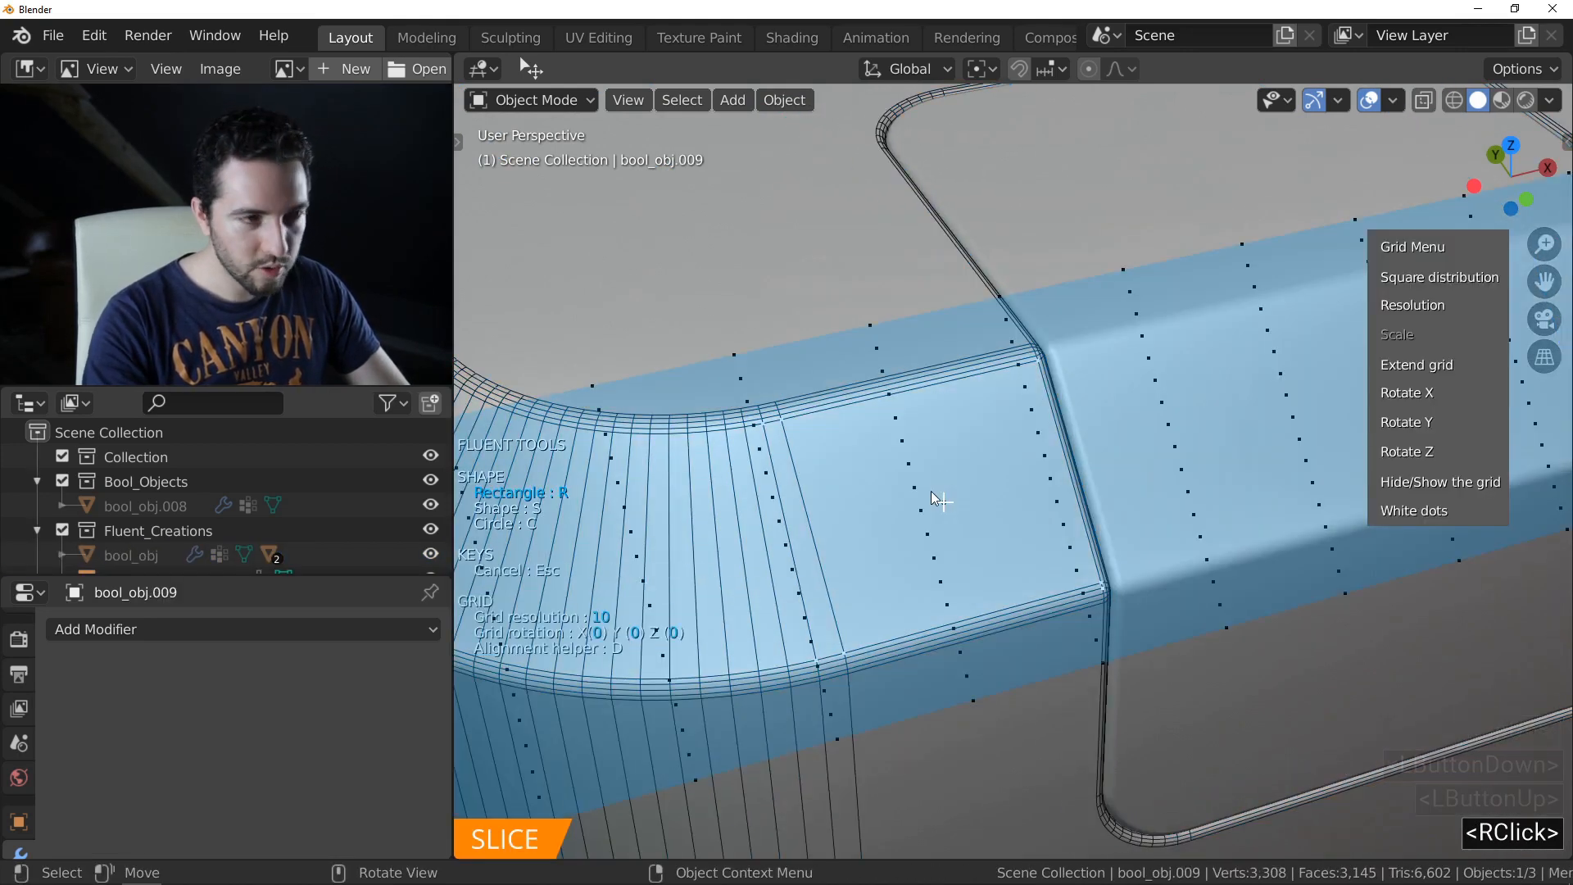
key(x)
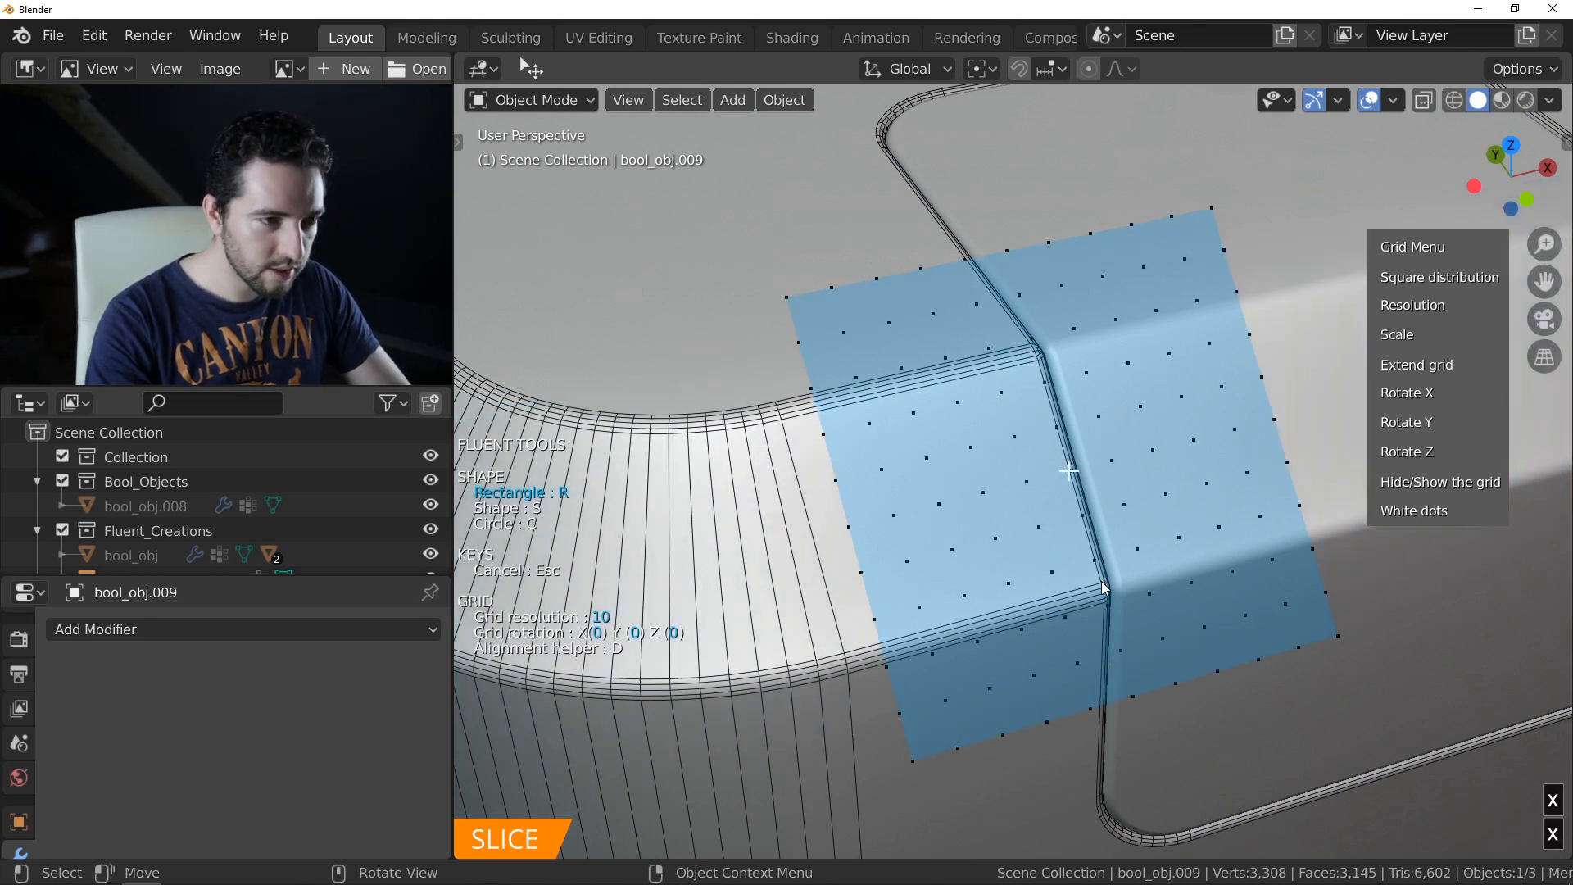
middle_drag(1041, 465, 1028, 473)
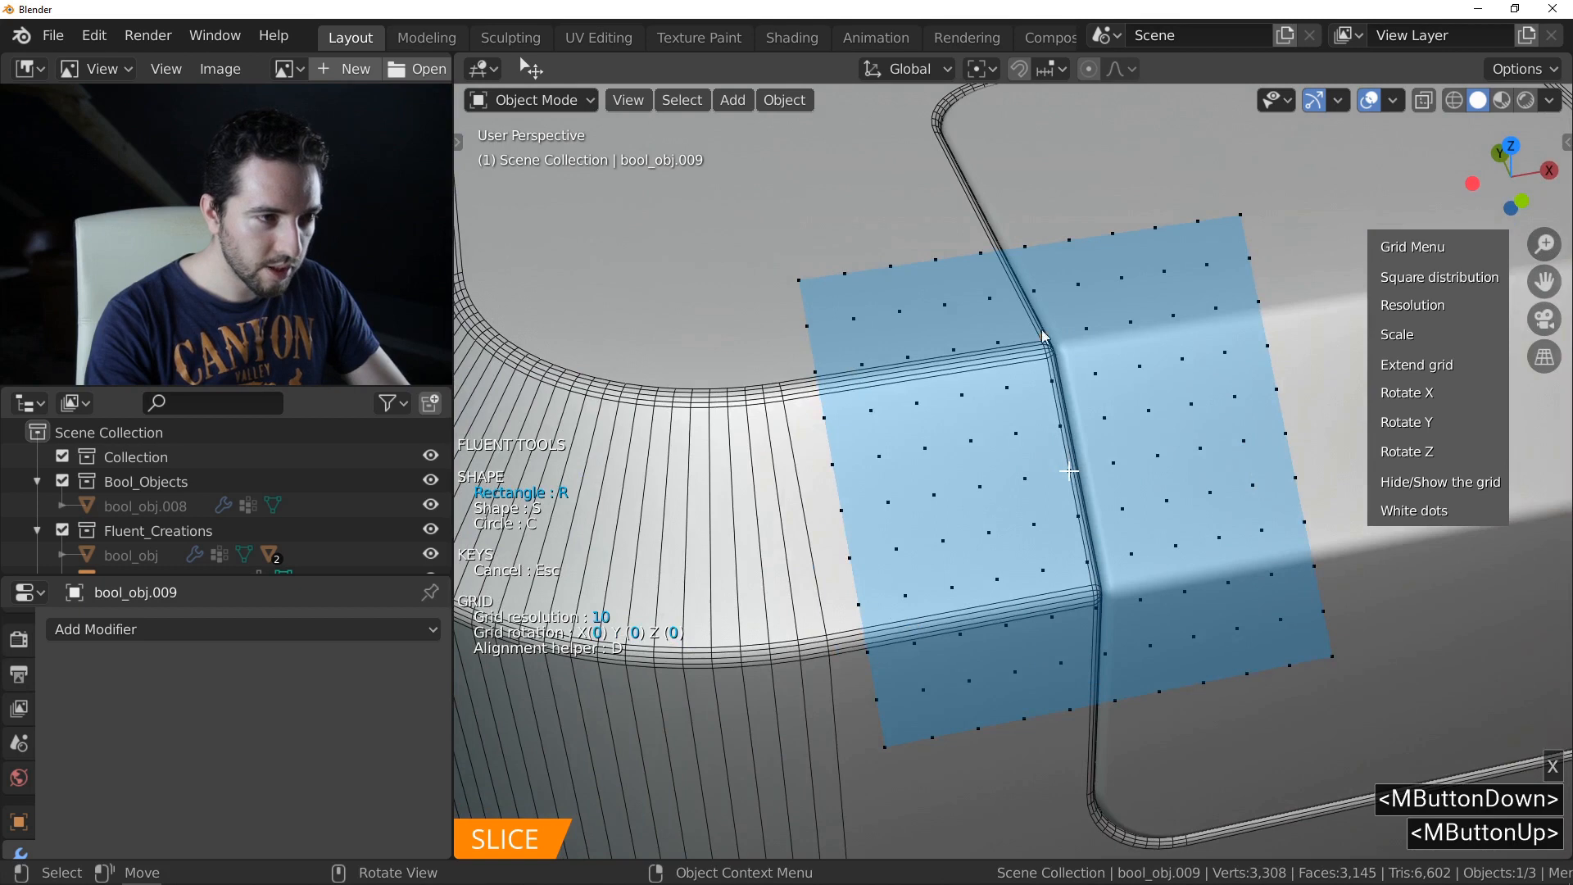
click(1024, 477)
key(shift)
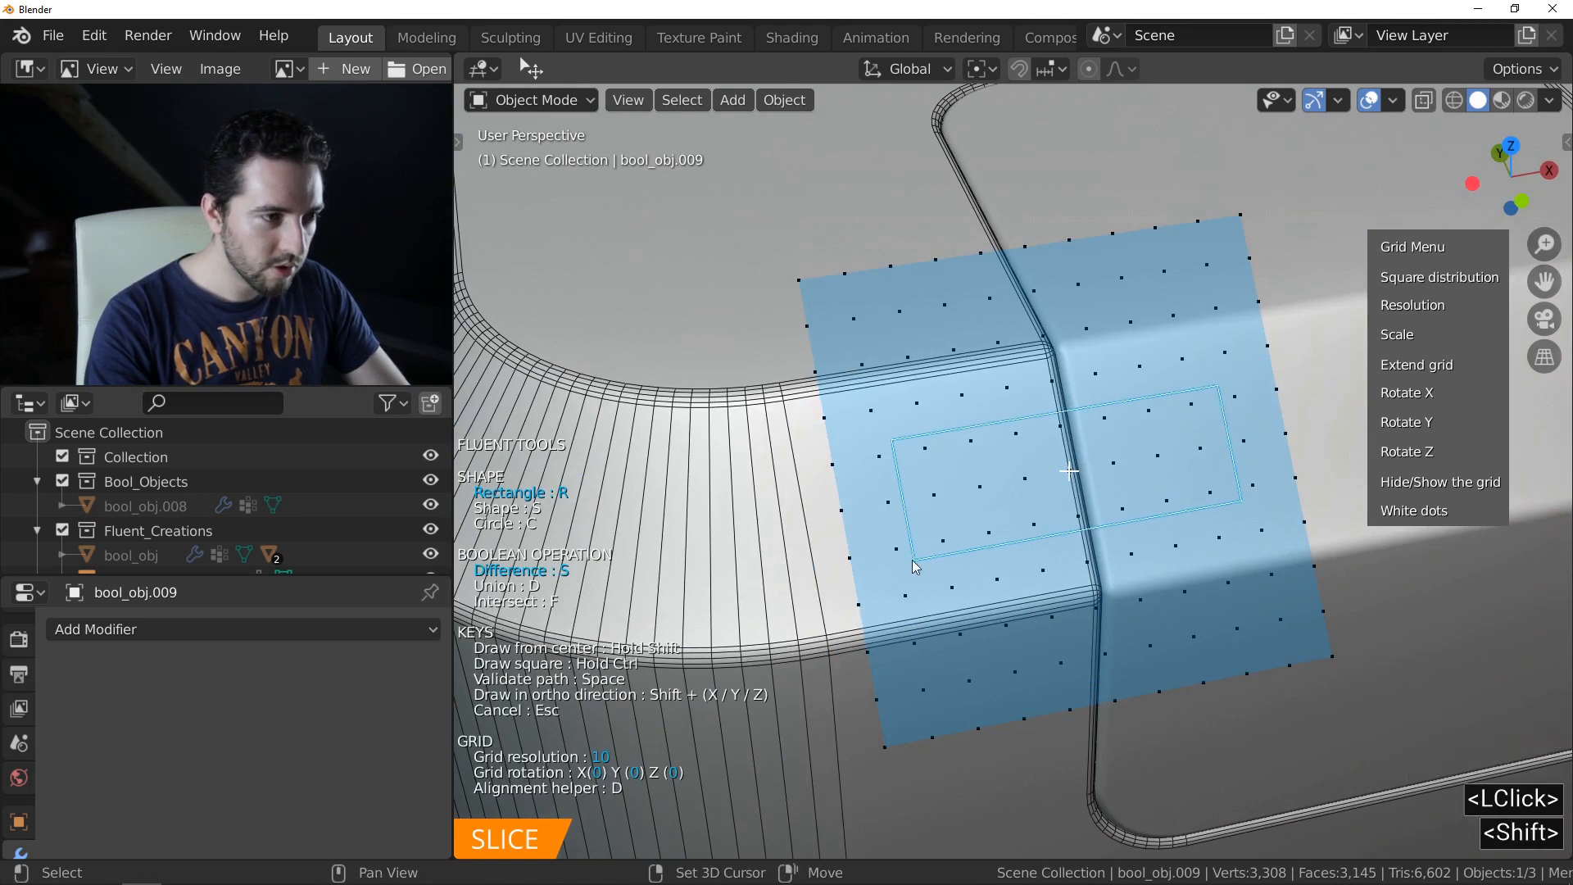
shift+click(897, 557)
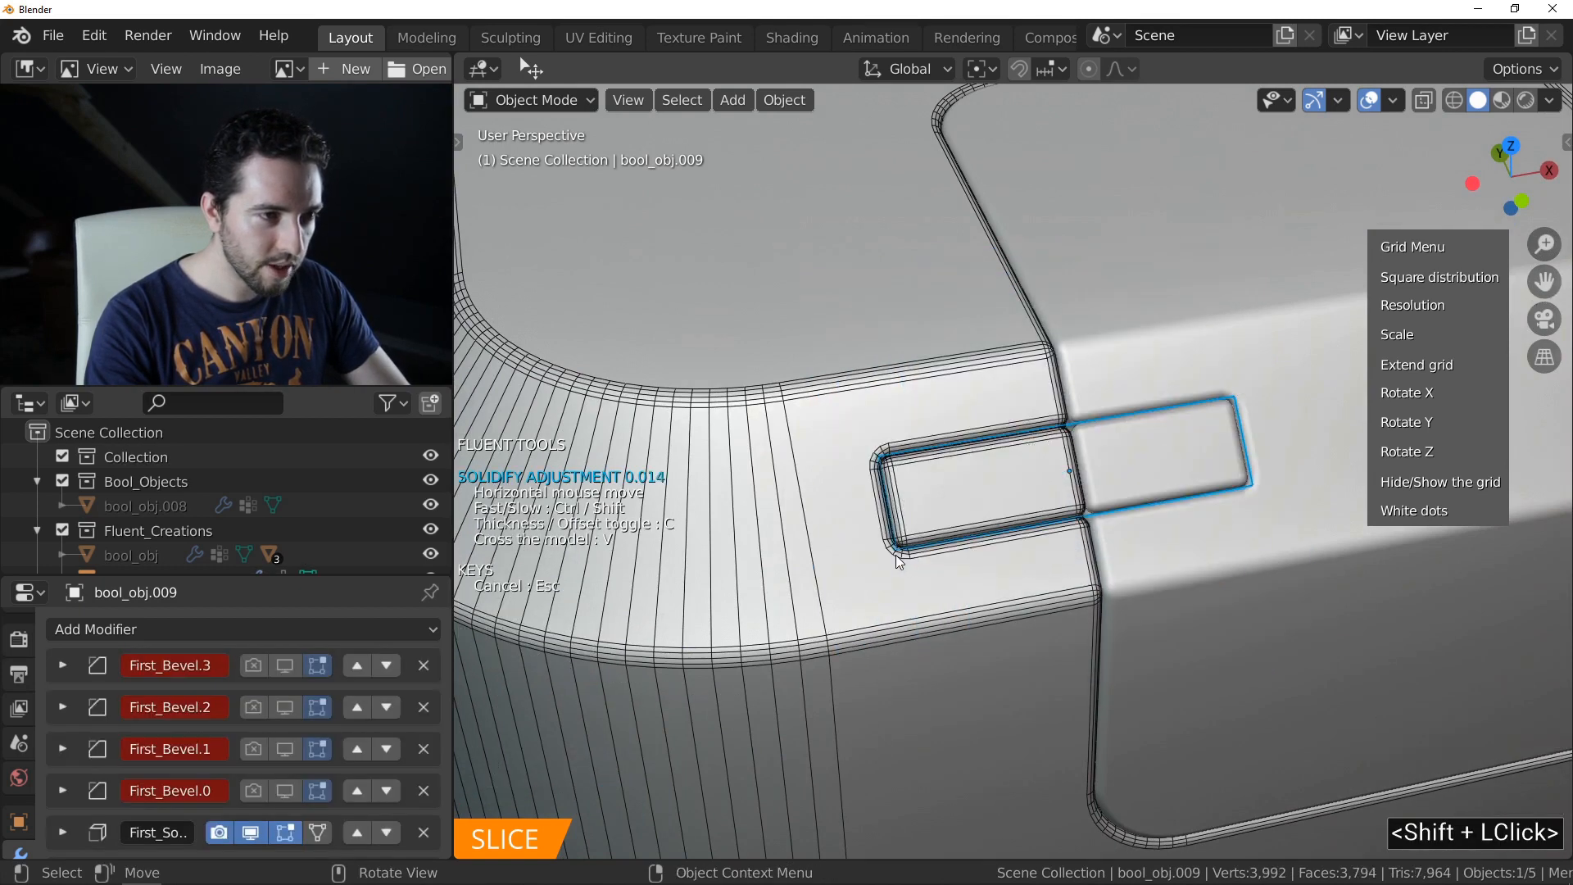
click(868, 561)
- Round the small rectangle's corners and give its edges an Outer Bevel of about 0.007
drag(1198, 503, 1223, 440)
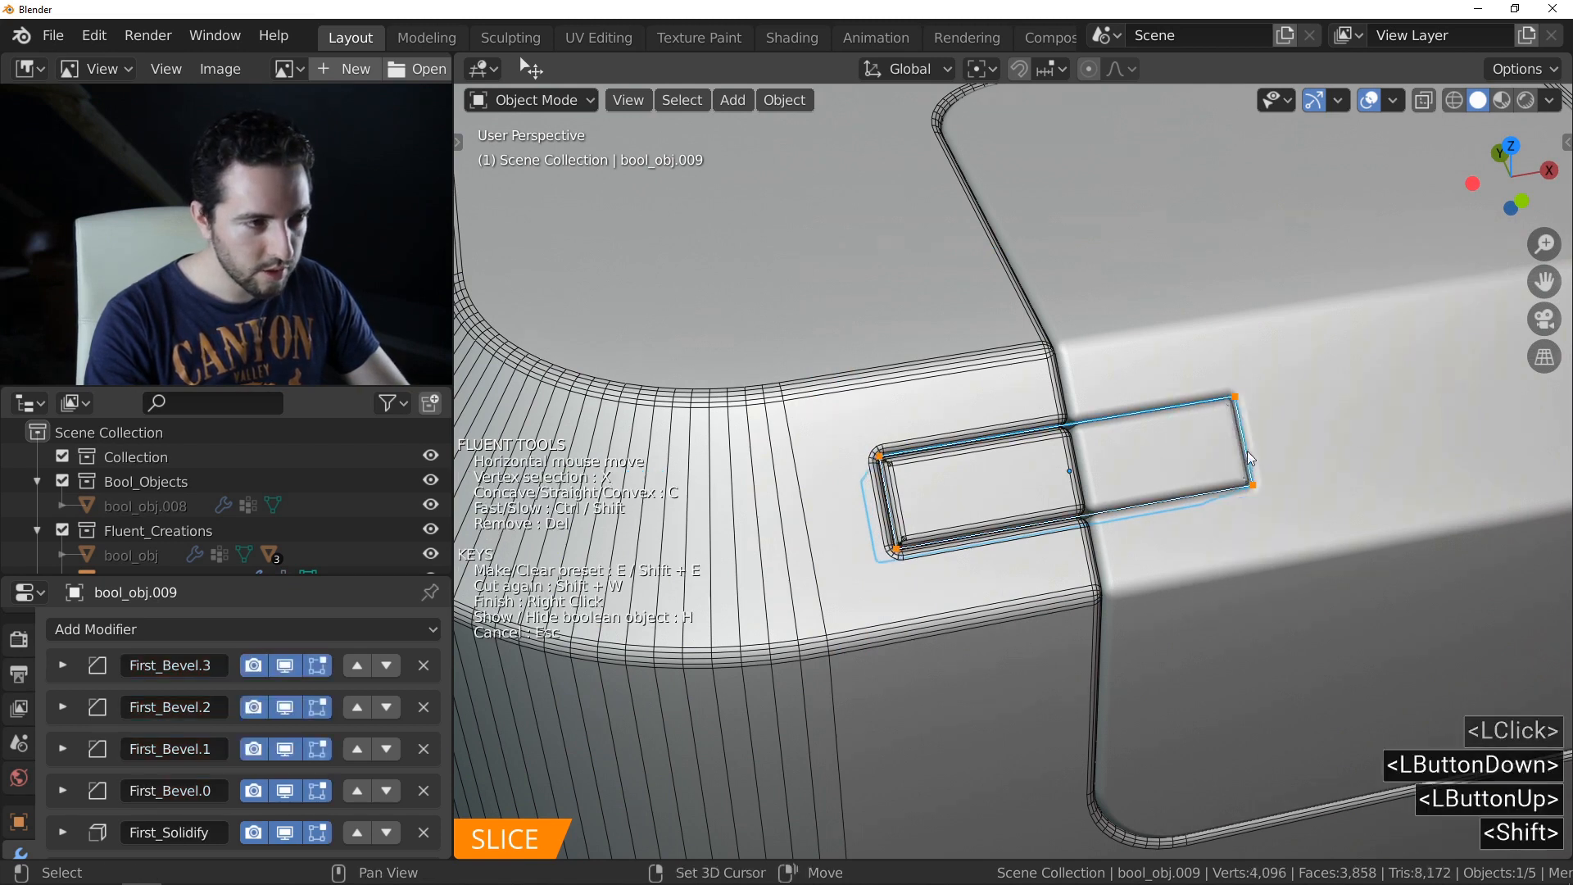
shift+click(1311, 465)
drag(1198, 537, 1271, 522)
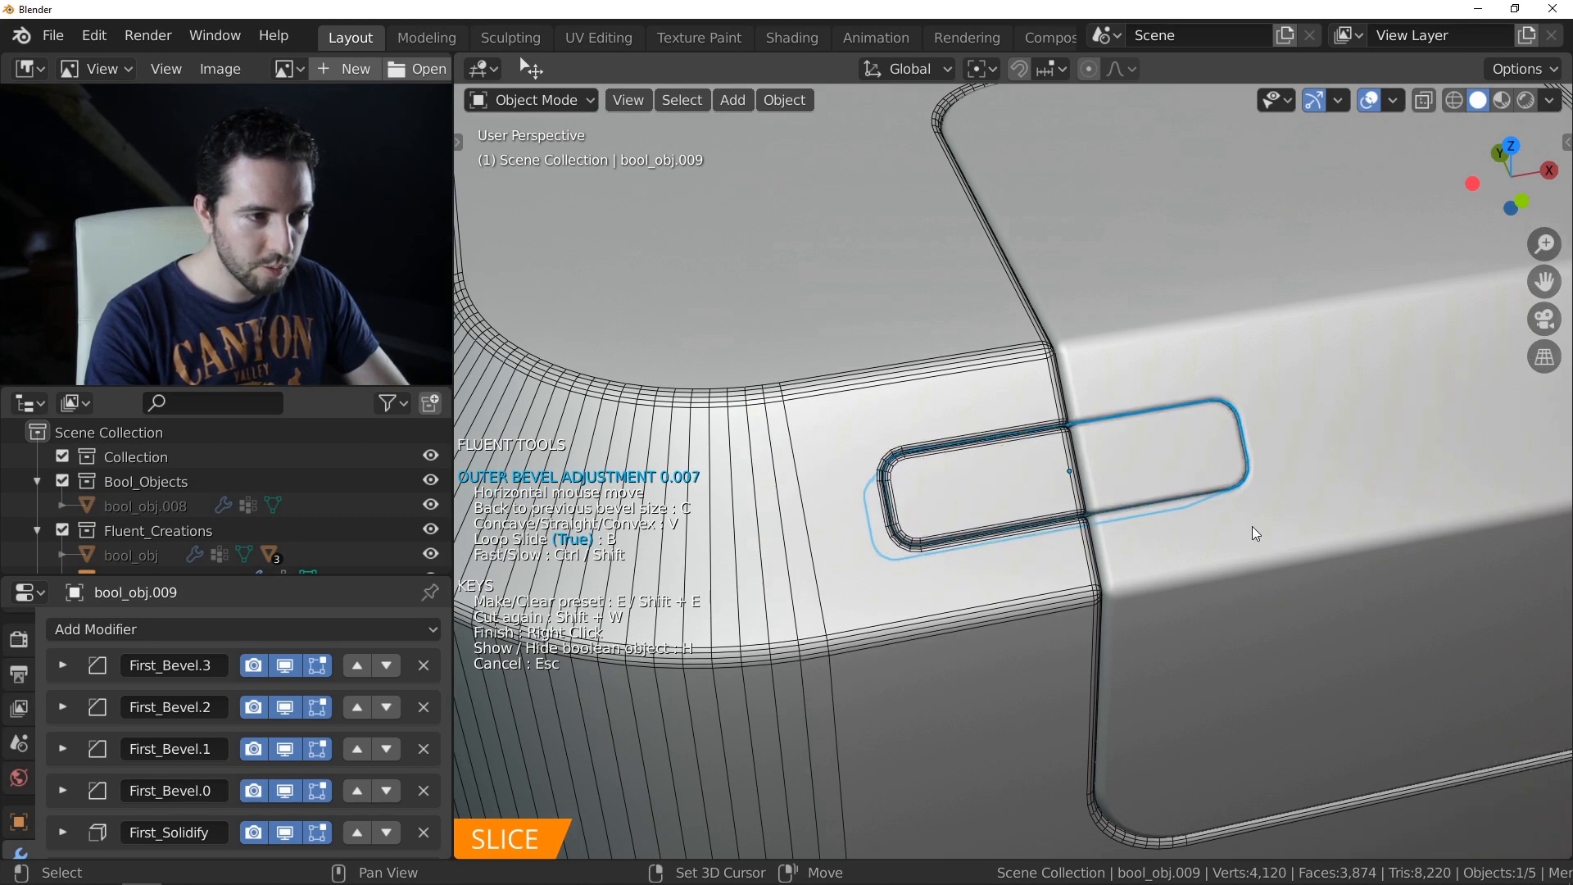
shift+click(1253, 530)
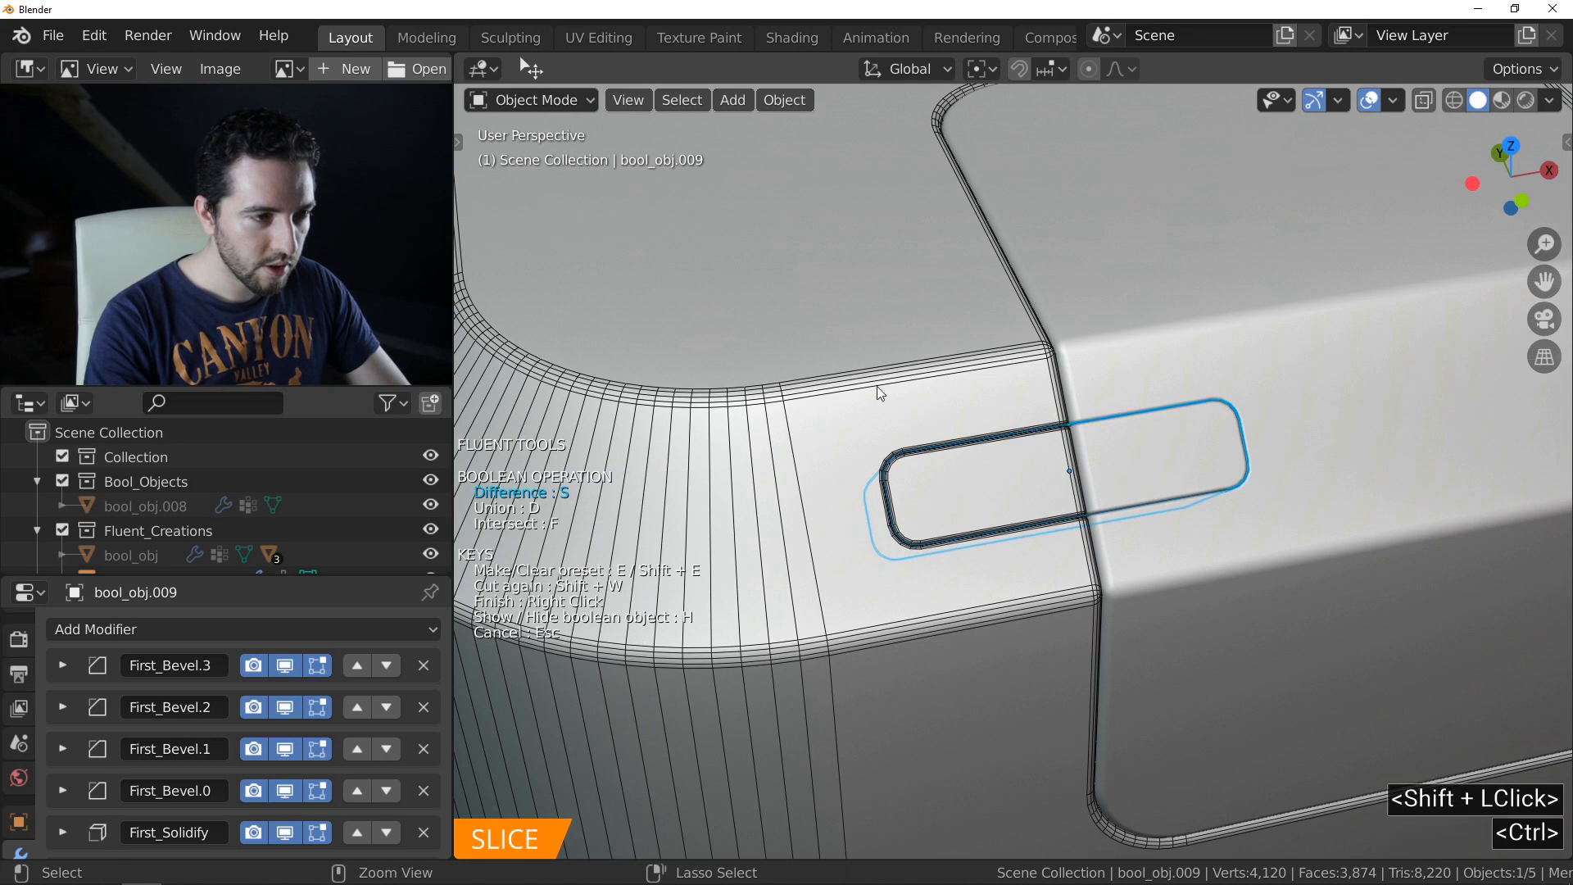
- Mirror the small slice along X to the opposite seam of the sliced piece and finish the operation
ctrl+middle_drag(878, 393, 837, 395)
click(1110, 468)
click(1114, 471)
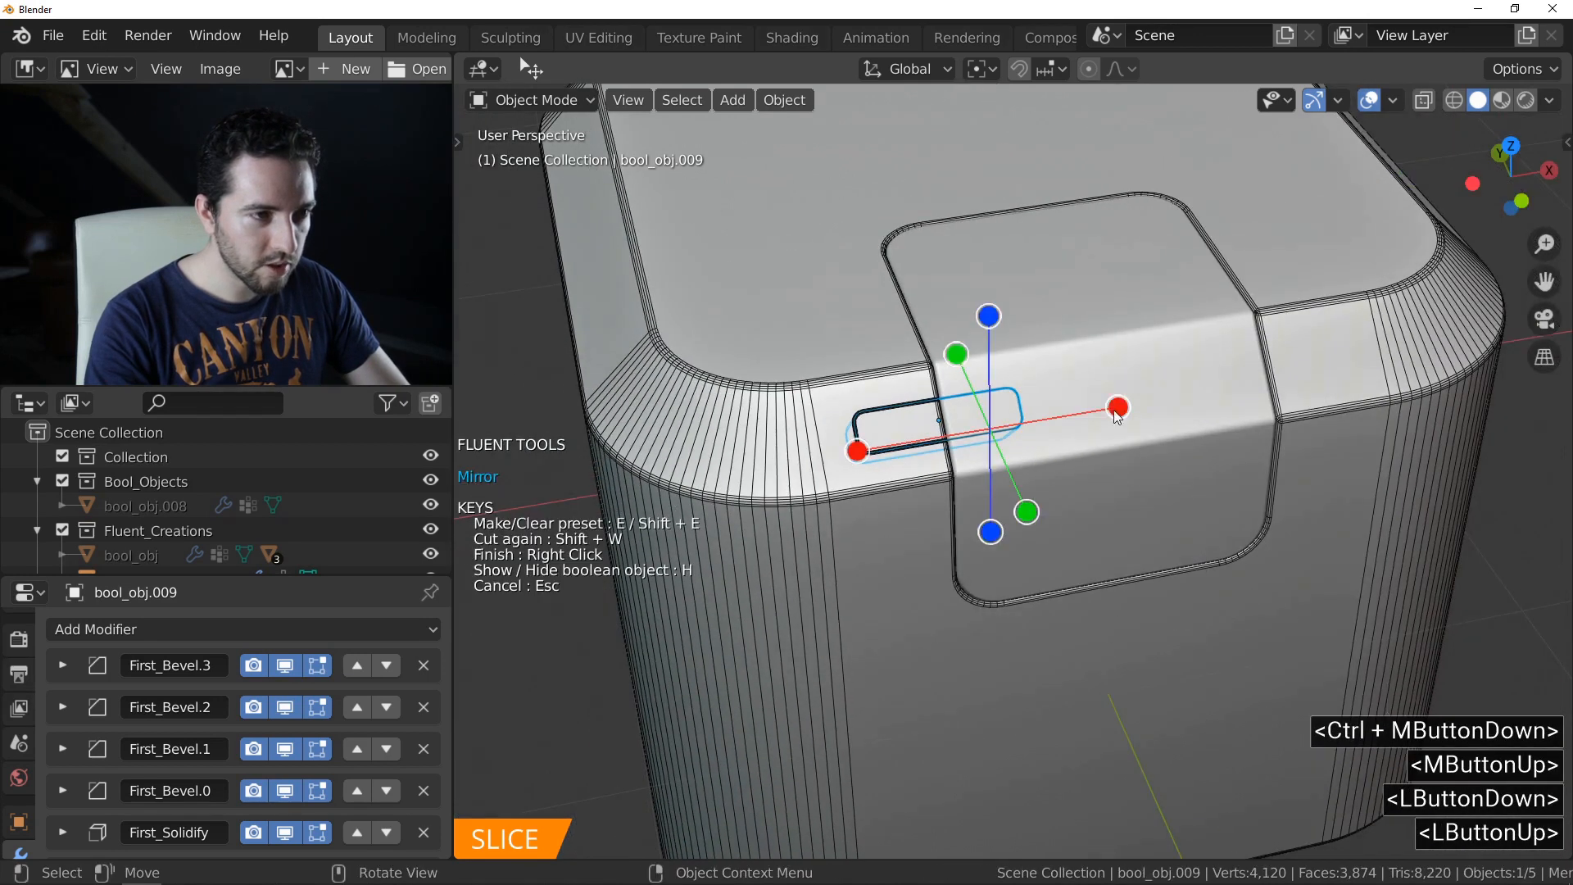
click(1118, 408)
click(1182, 508)
middle_drag(1109, 437, 1057, 386)
right_click(1000, 405)
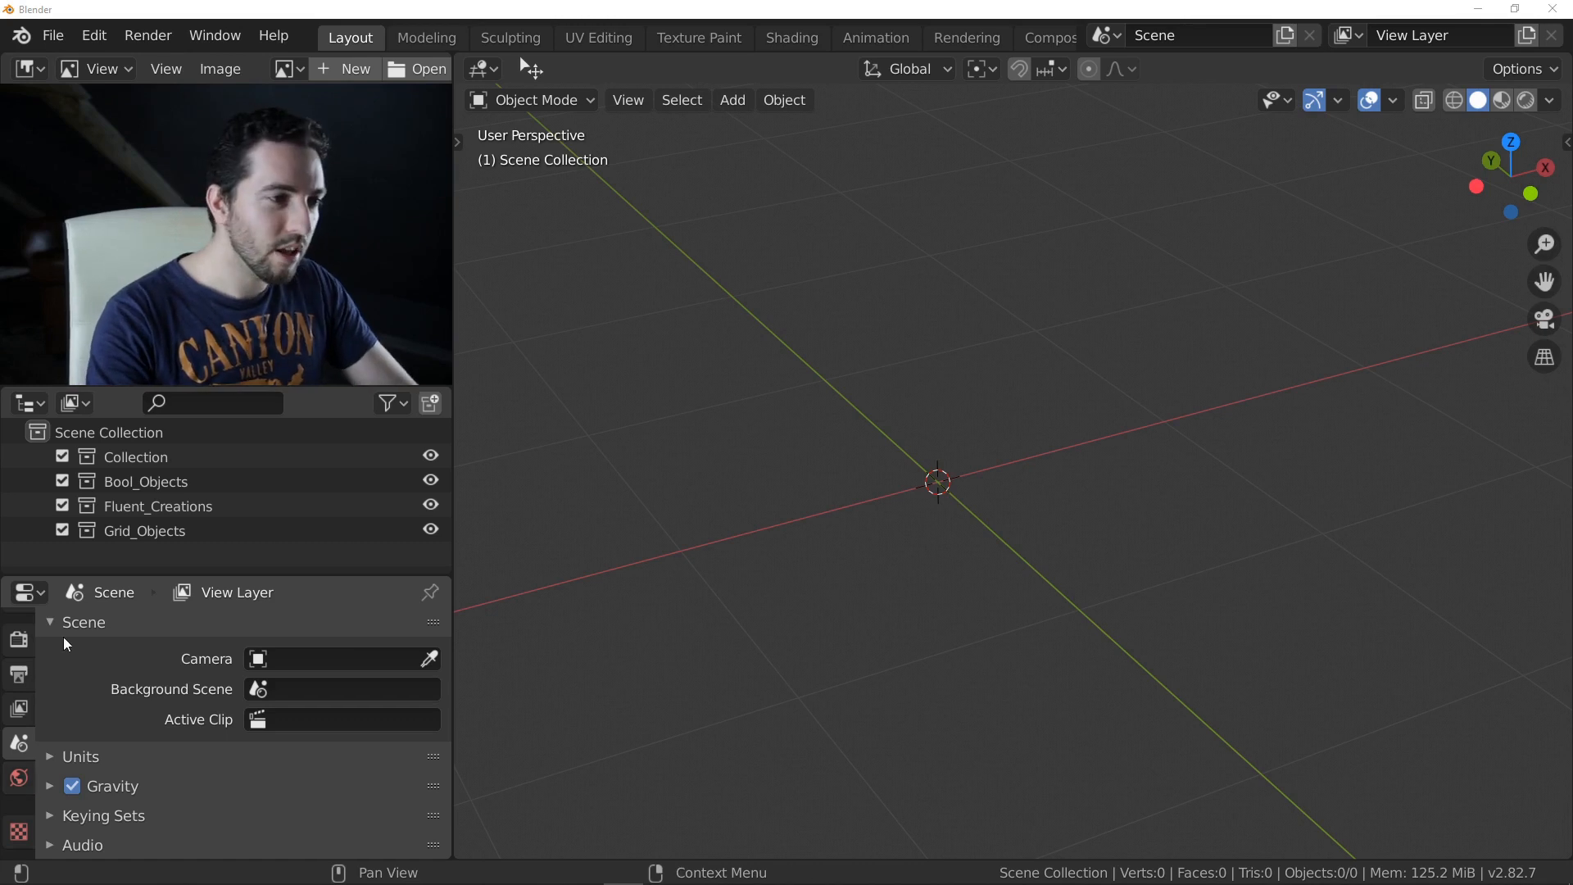
- In the empty scene, create a cylinder from a circle drawn at the world origin and extrude it tall
middle_drag(695, 471, 682, 489)
key(f)
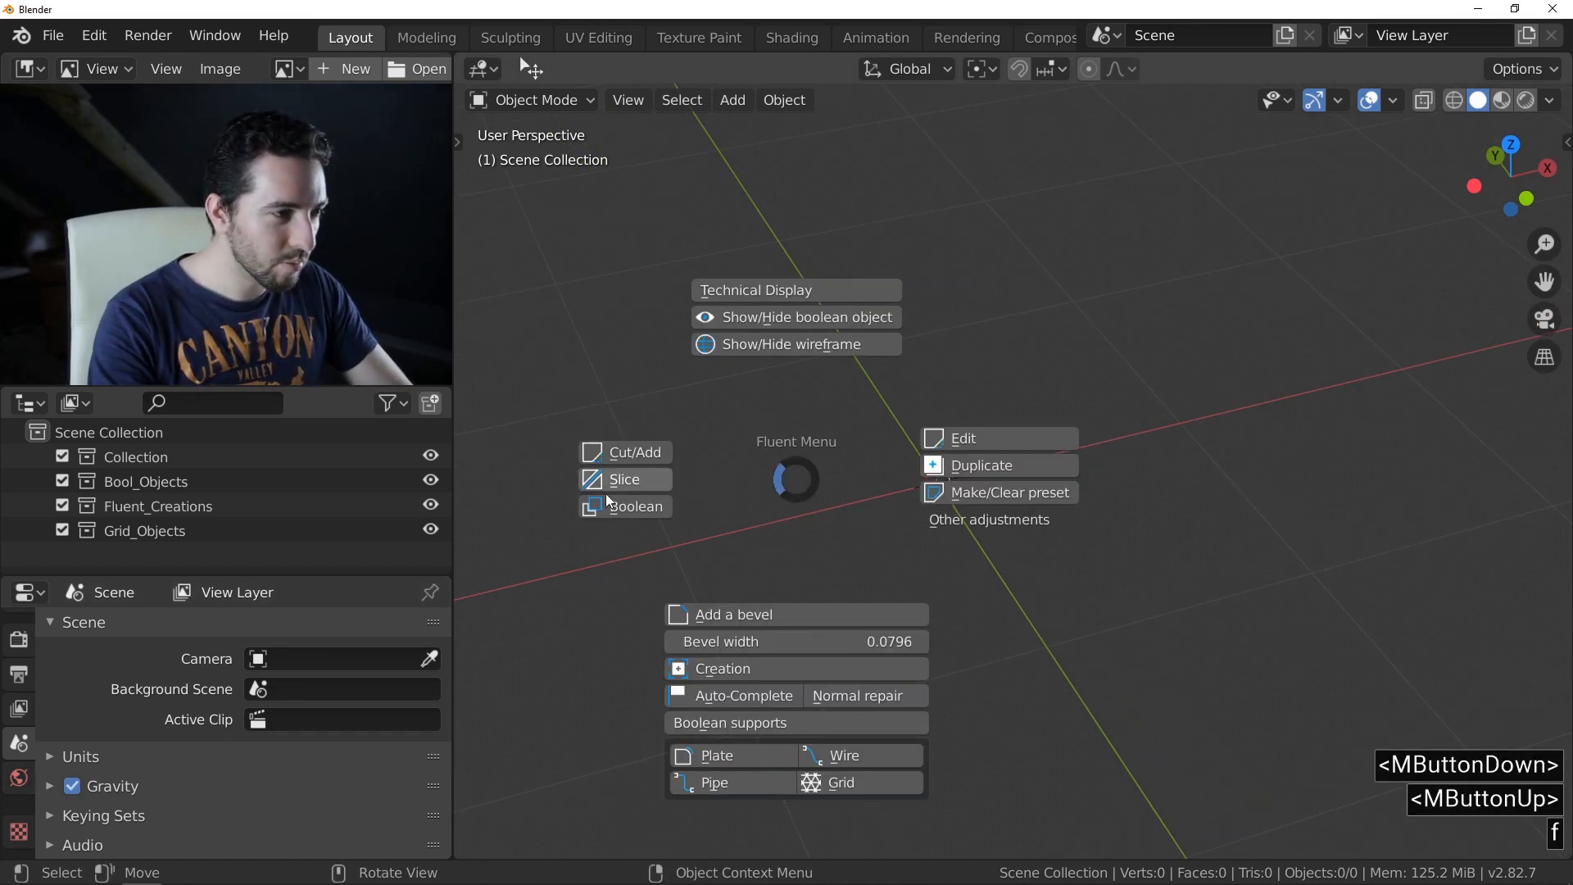
click(819, 668)
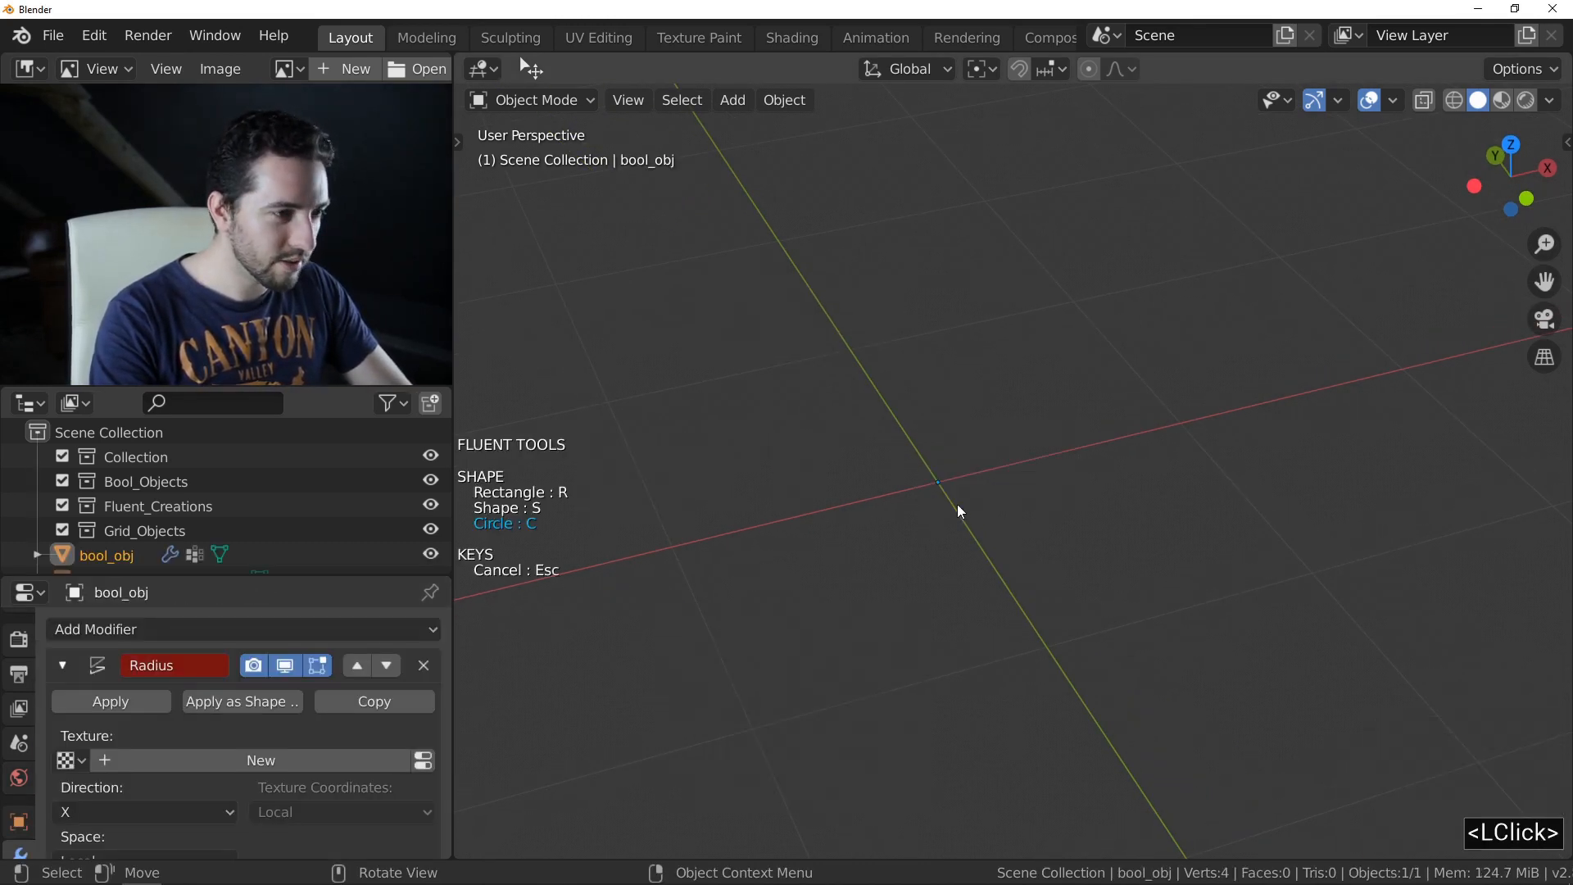
right_click(931, 479)
click(935, 481)
click(681, 552)
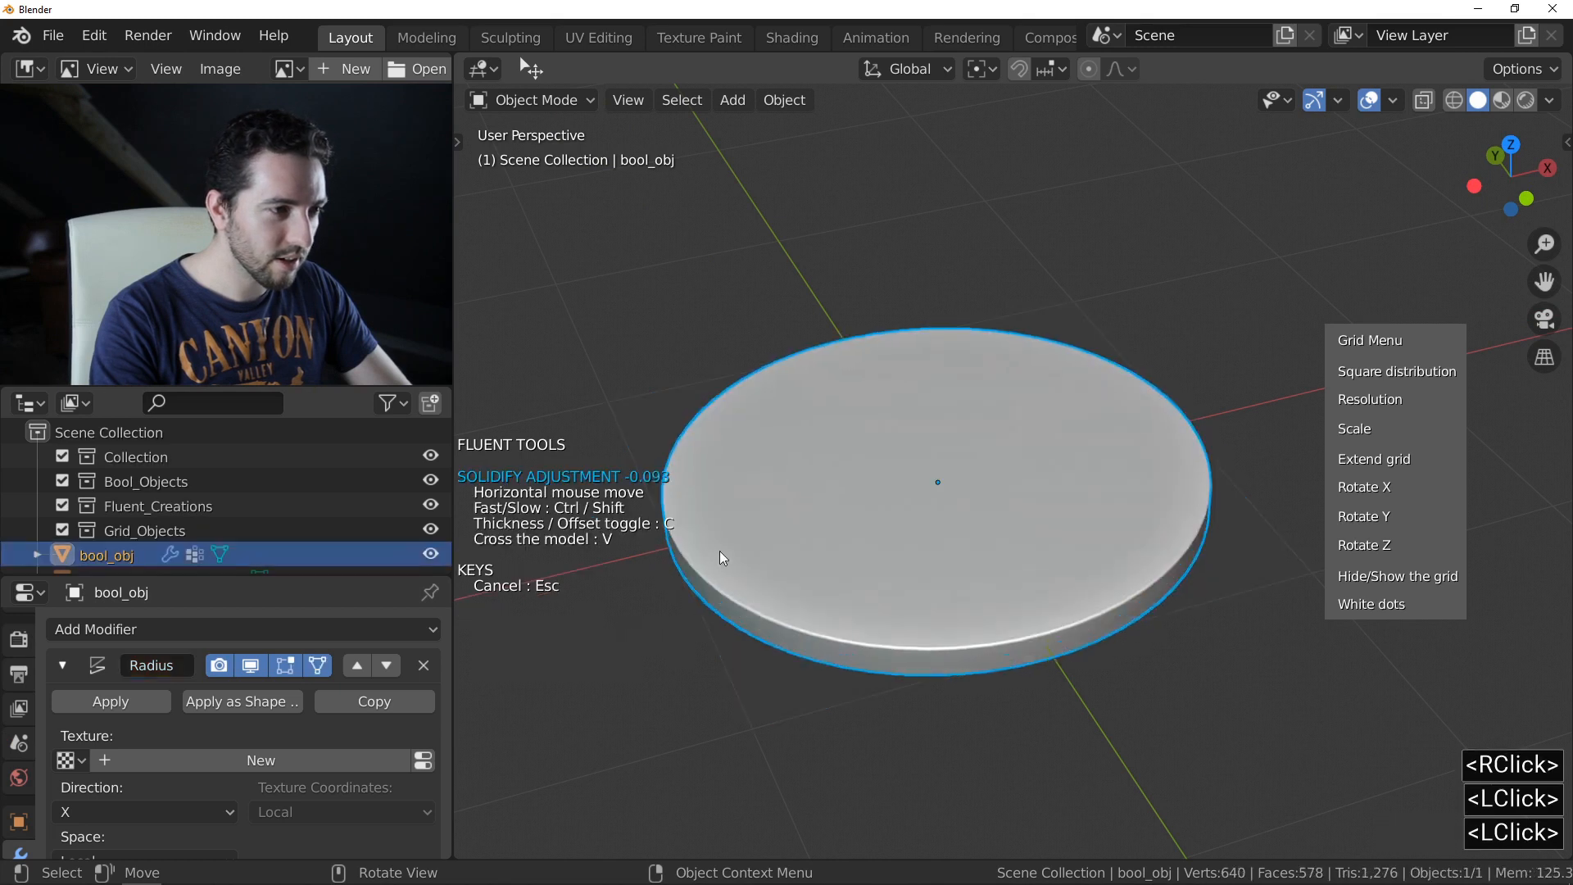
ctrl+click(921, 519)
- Chamfer the cylinder's end edges with a straight bevel of about 0.13 and finish the creation
scroll(902, 500, down, 4)
middle_drag(887, 488, 917, 447)
click(966, 441)
click(969, 441)
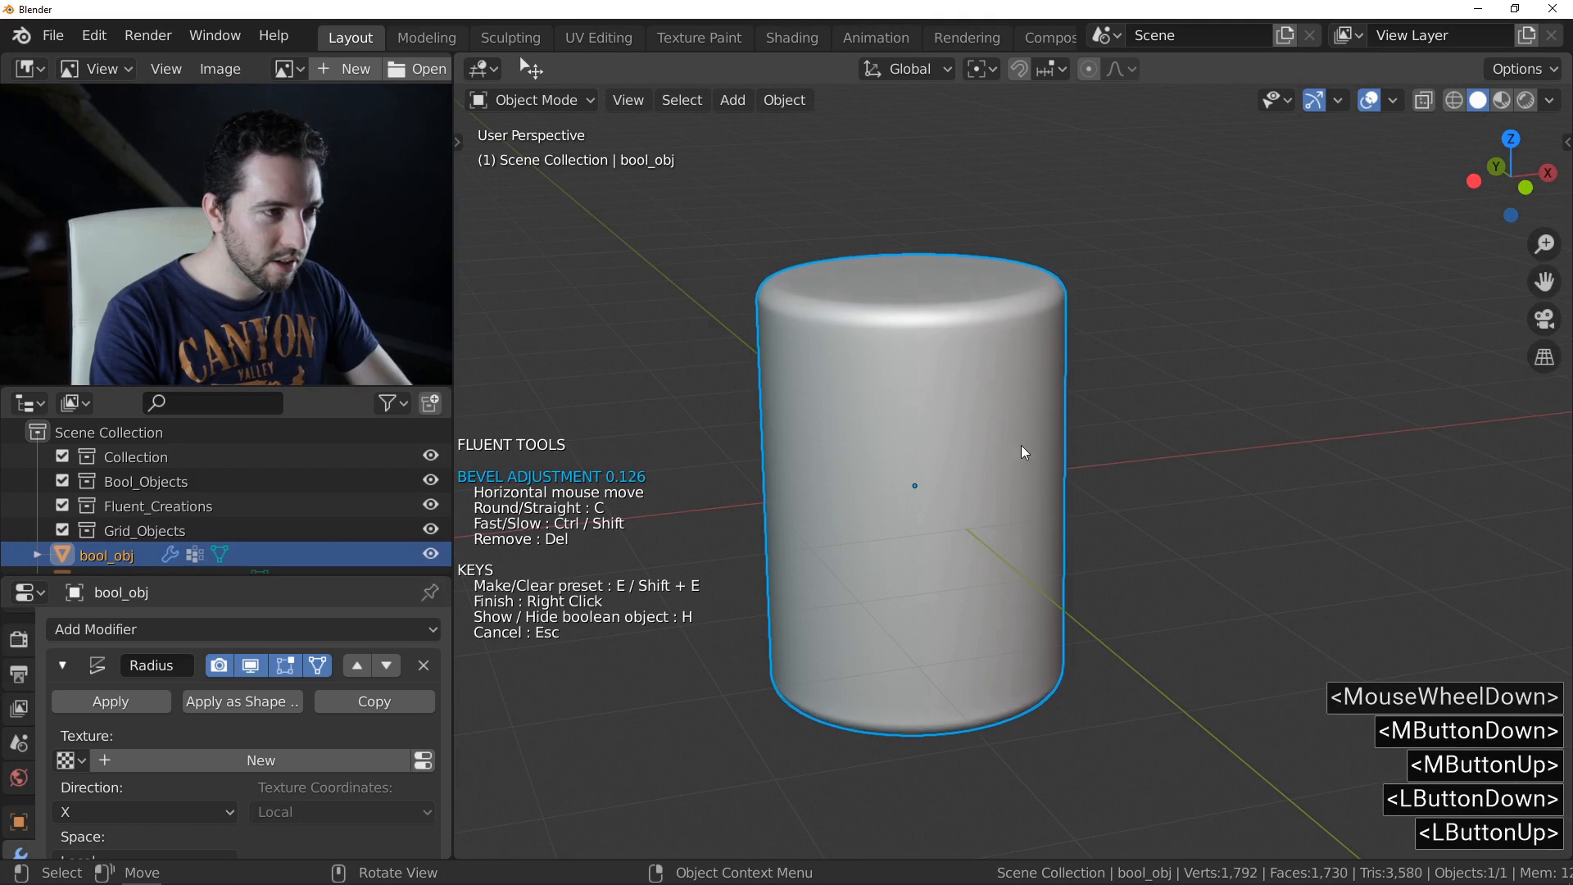
key(c)
right_click(1037, 450)
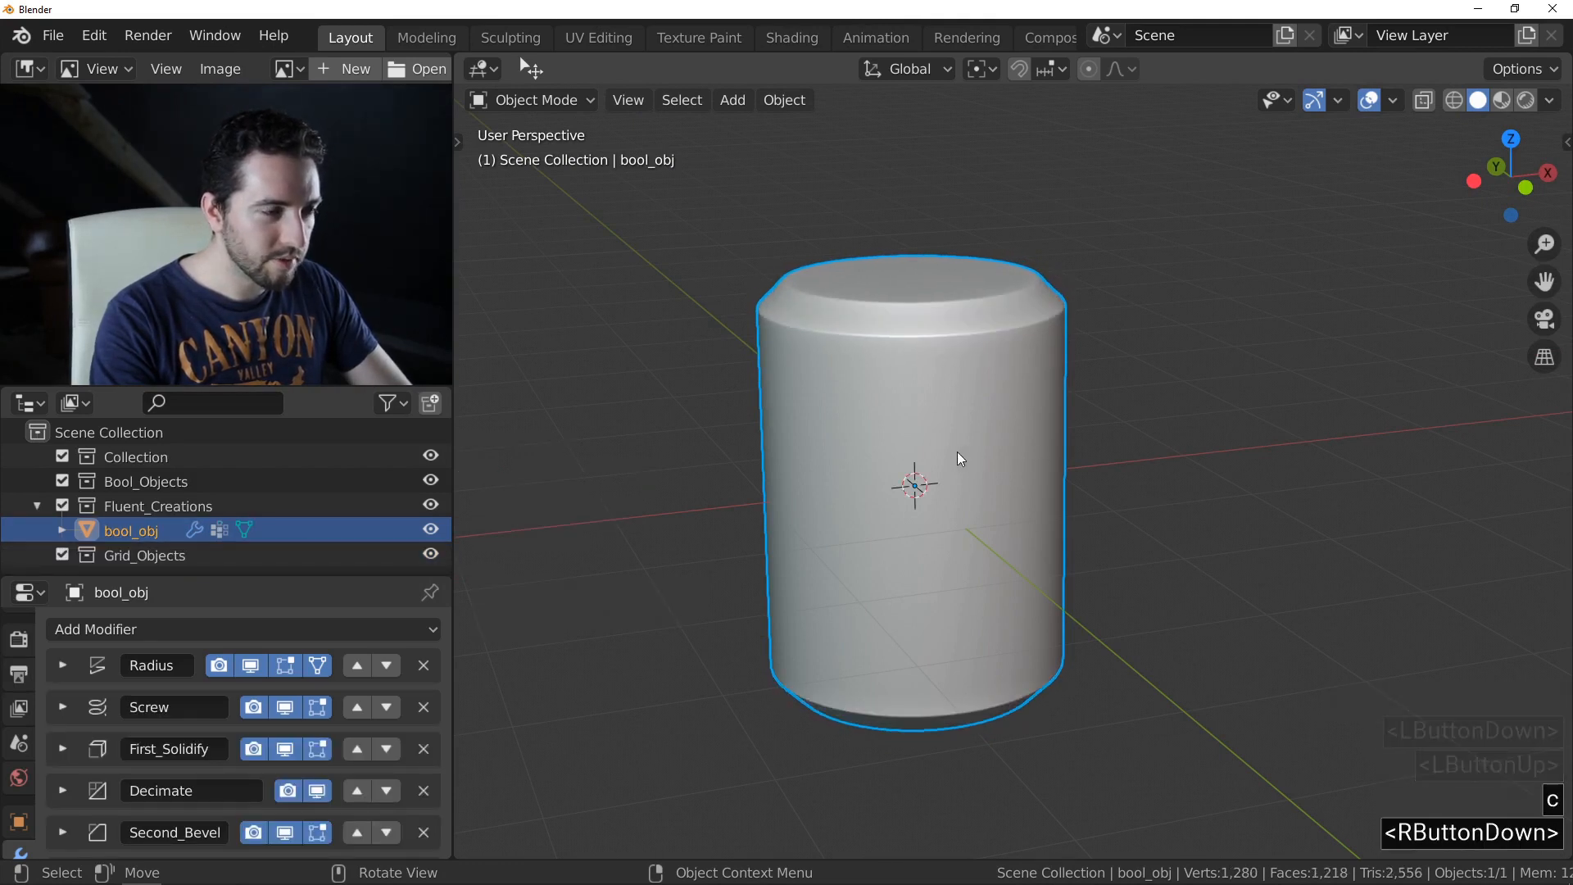
- In the front orthographic view, draw a circular cut from the grid's centre on the cylinder's side
middle_drag(957, 451, 952, 456)
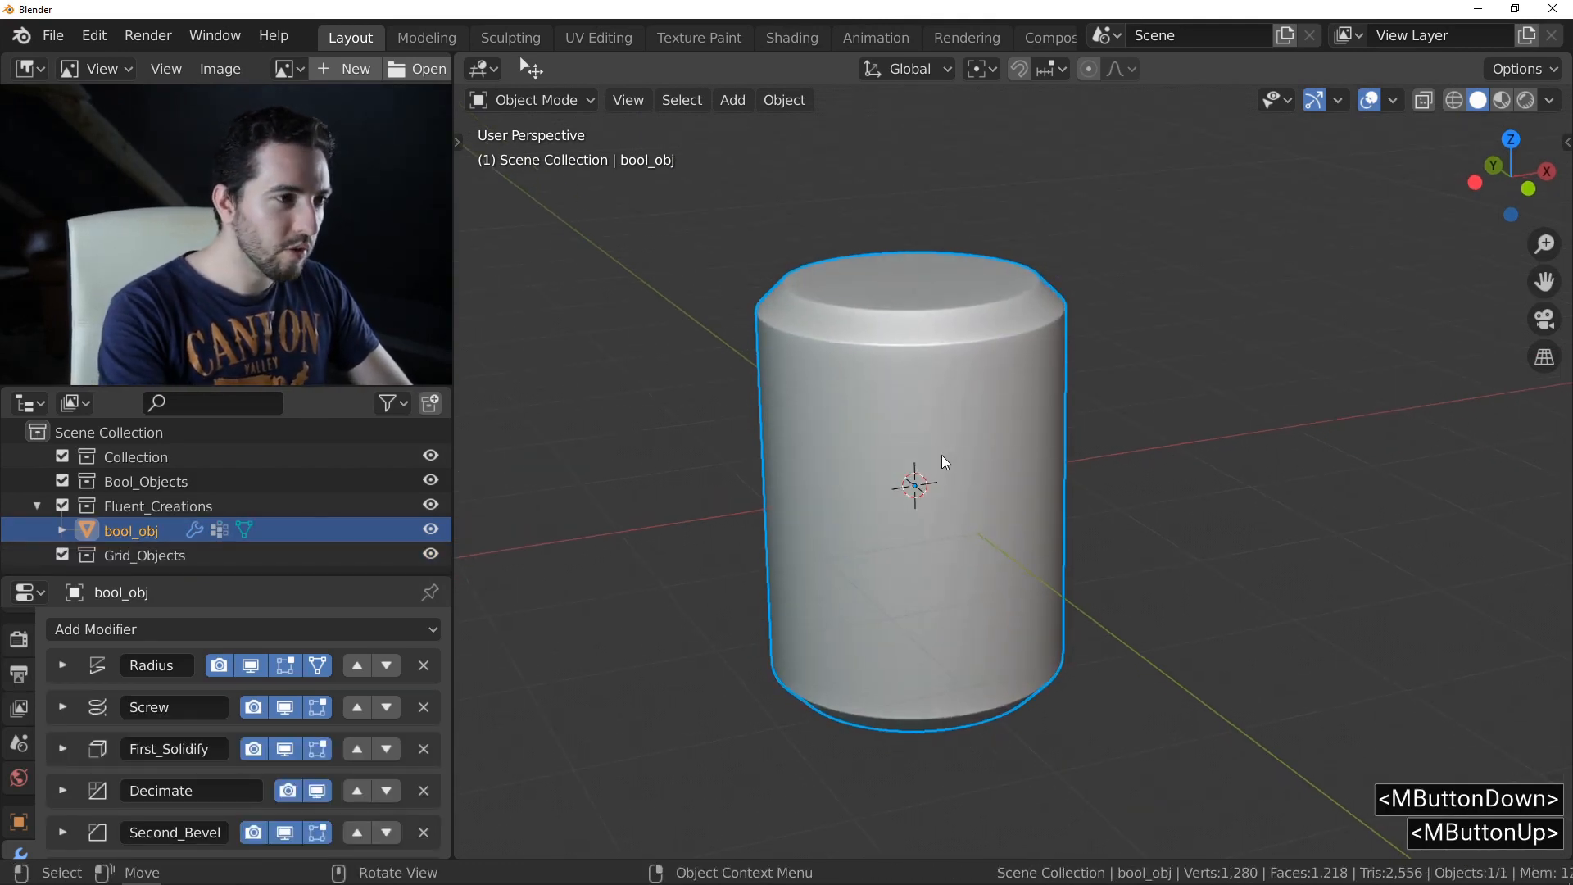
key(KP_1)
key(KP_5)
scroll(984, 483, up, 1)
scroll(983, 483, up, 3)
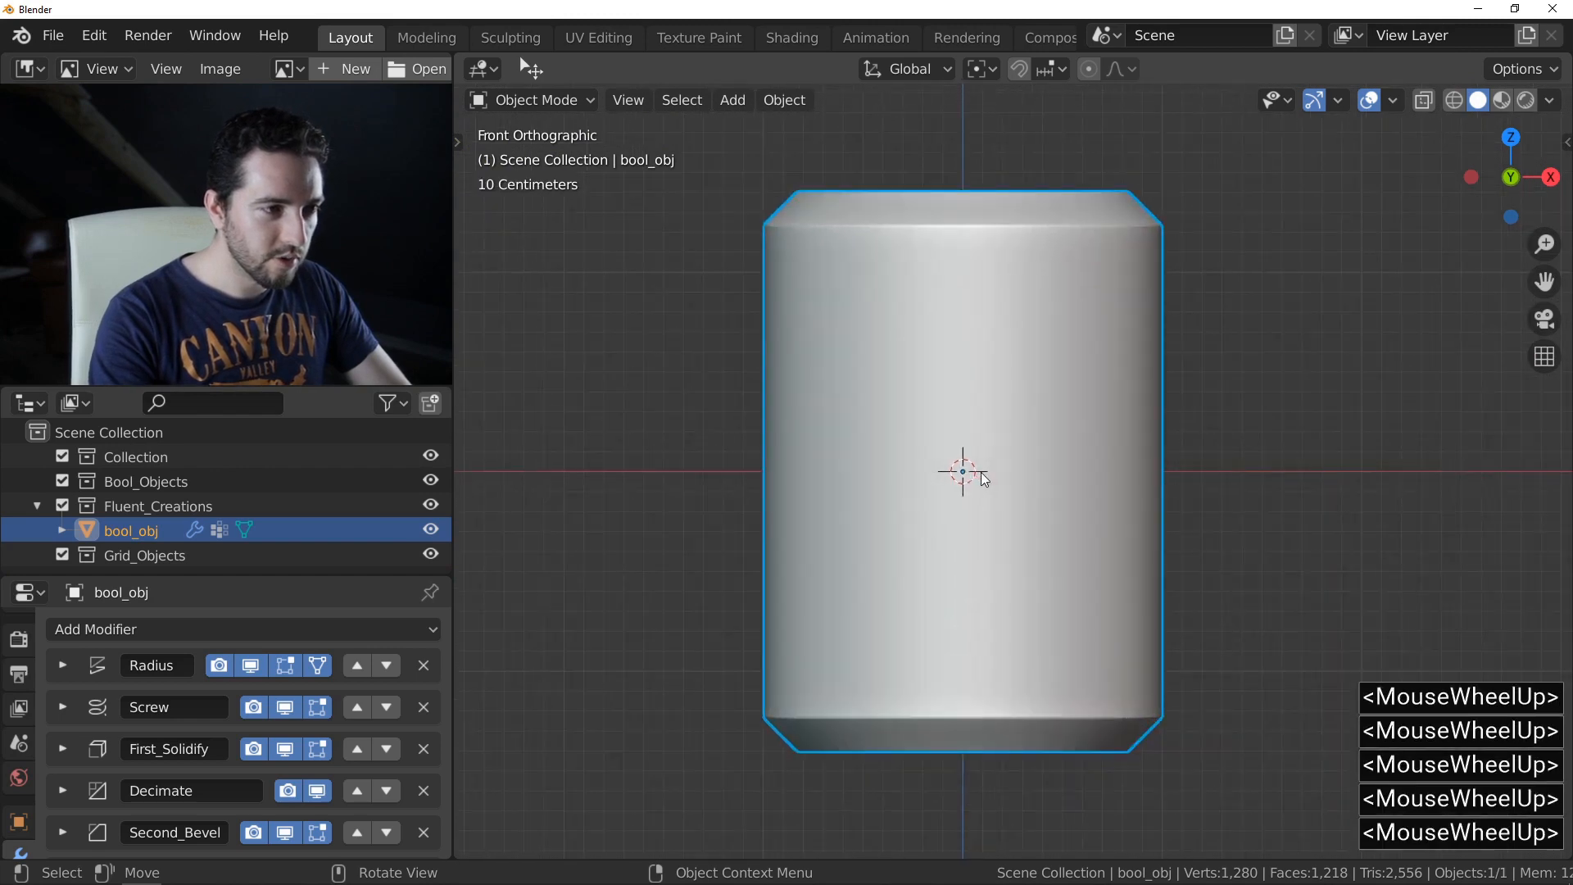
key(f)
click(844, 424)
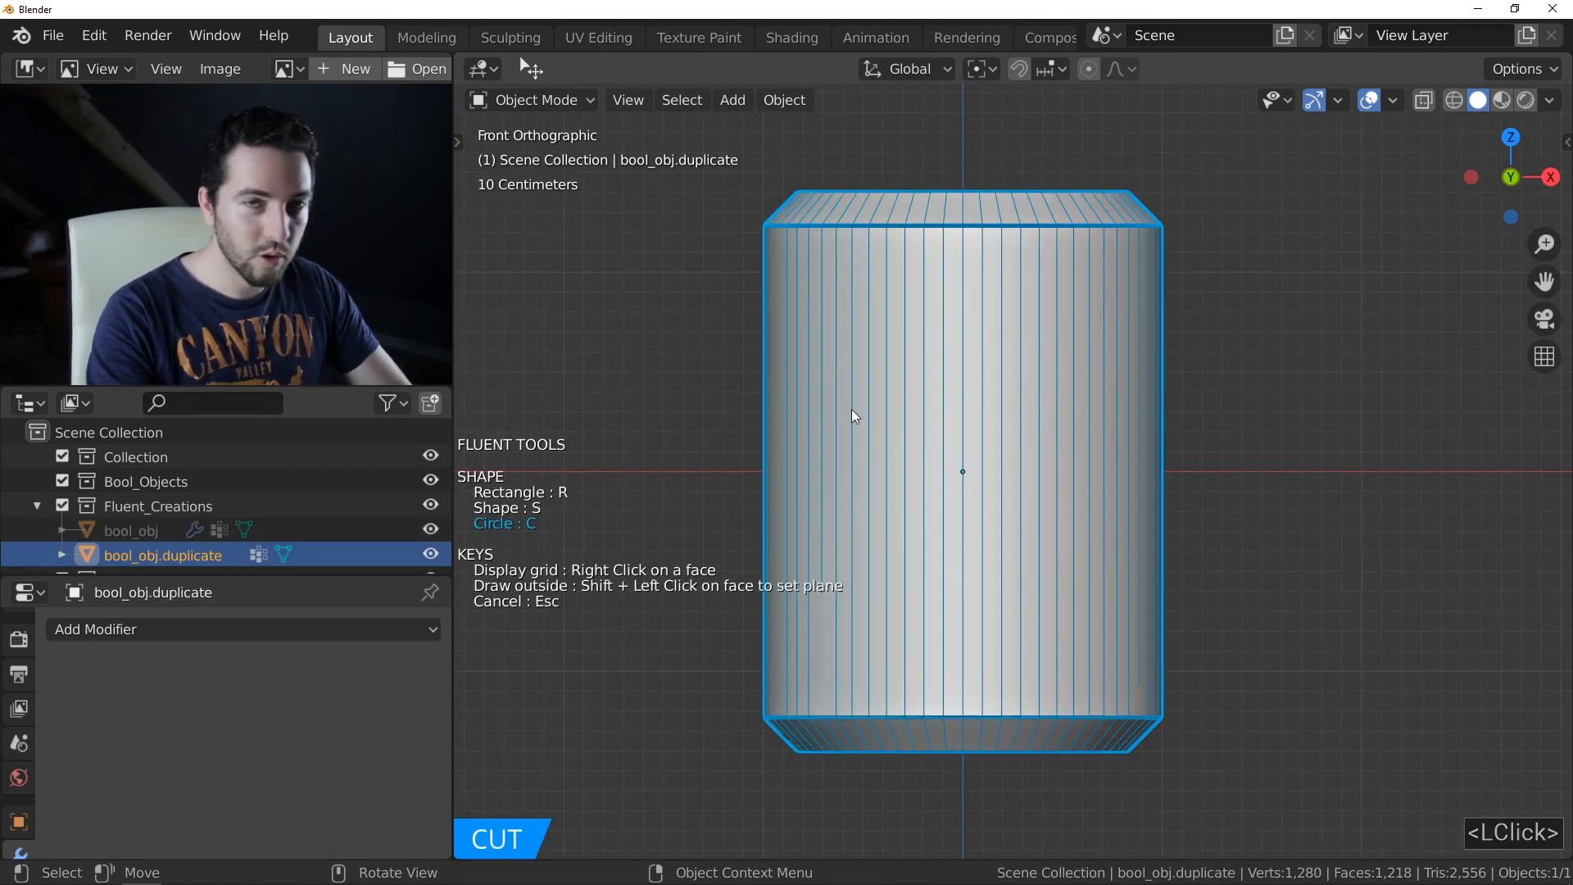
right_click(927, 500)
click(964, 475)
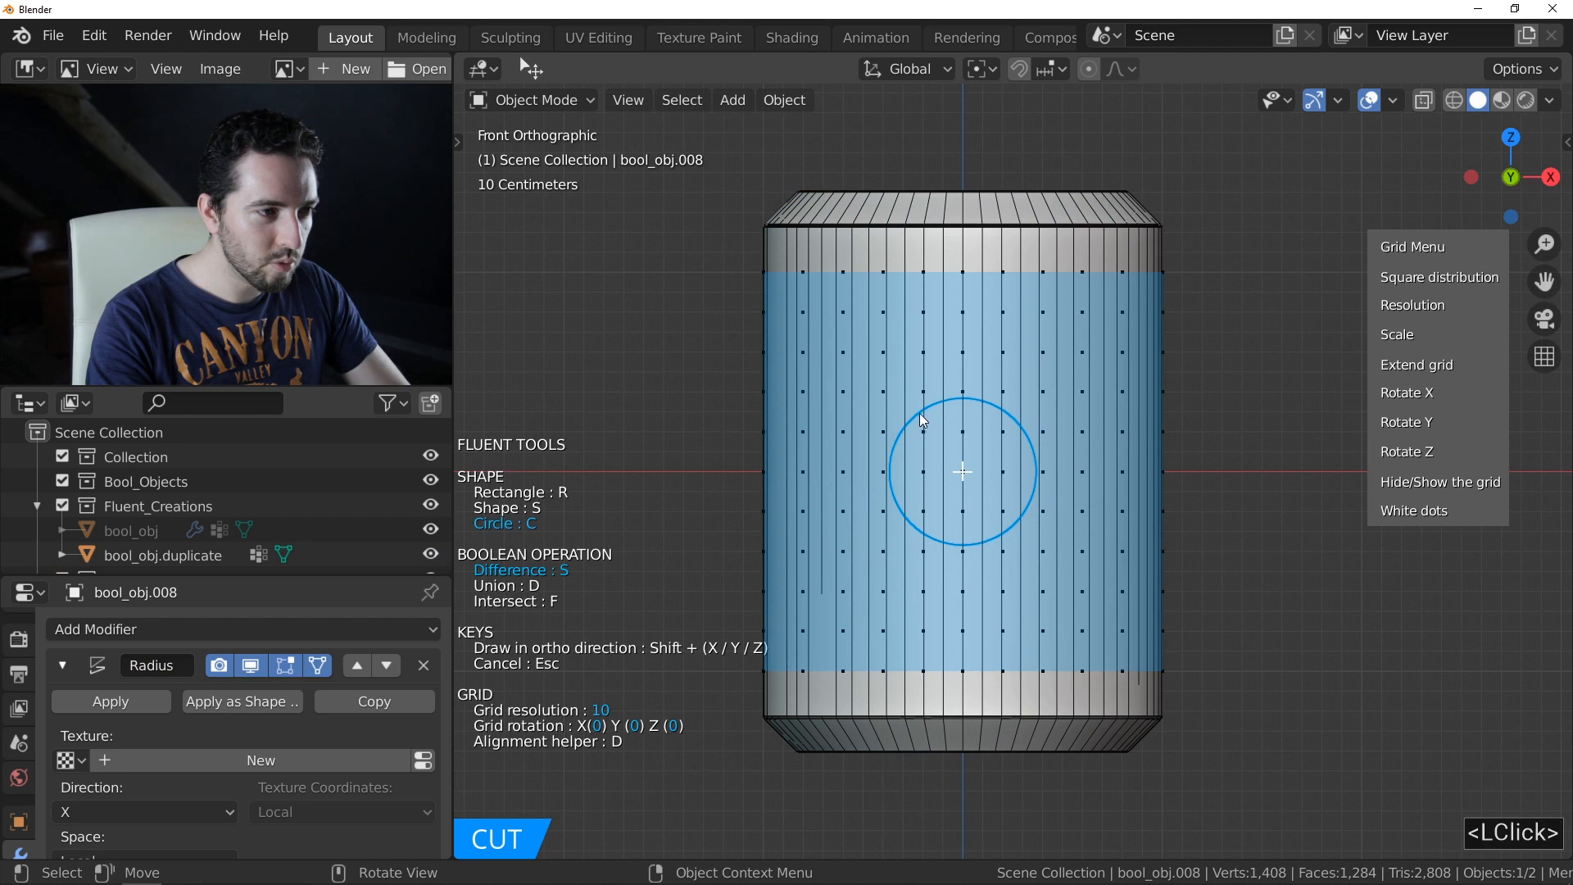
click(900, 456)
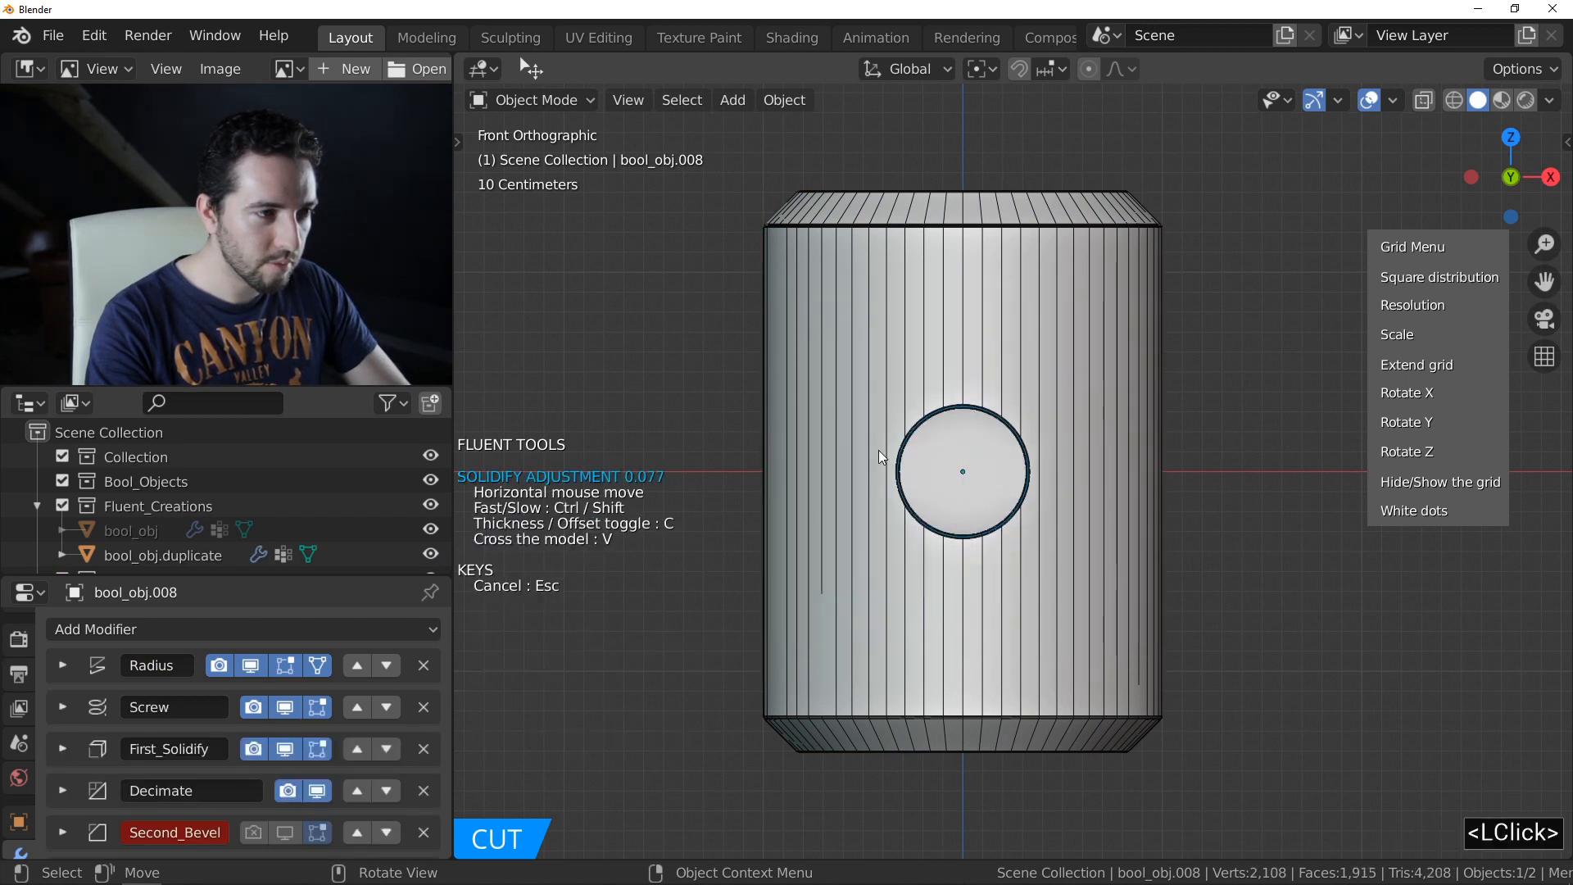
- Set the depth of the circular hole in the cylinder's side and finish the cut
click(821, 441)
middle_drag(947, 451, 905, 385)
right_click(942, 469)
- Examine the shading around the hole's rim on the cylinder's curved side in perspective view
scroll(942, 473, down, 1)
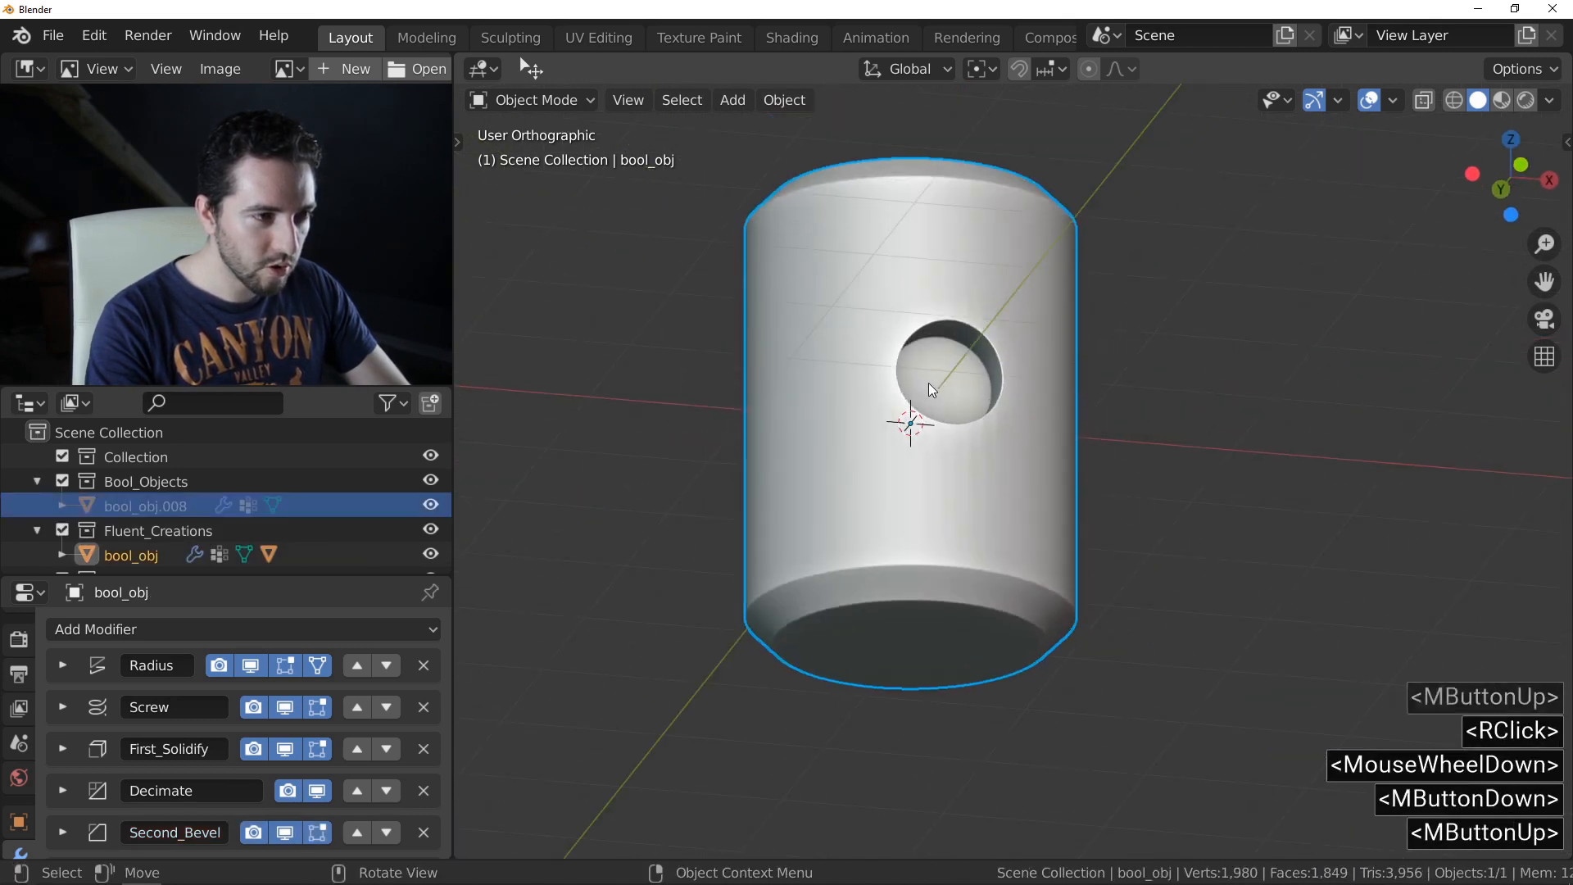
scroll(906, 385, down, 2)
key(5)
scroll(925, 417, down, 3)
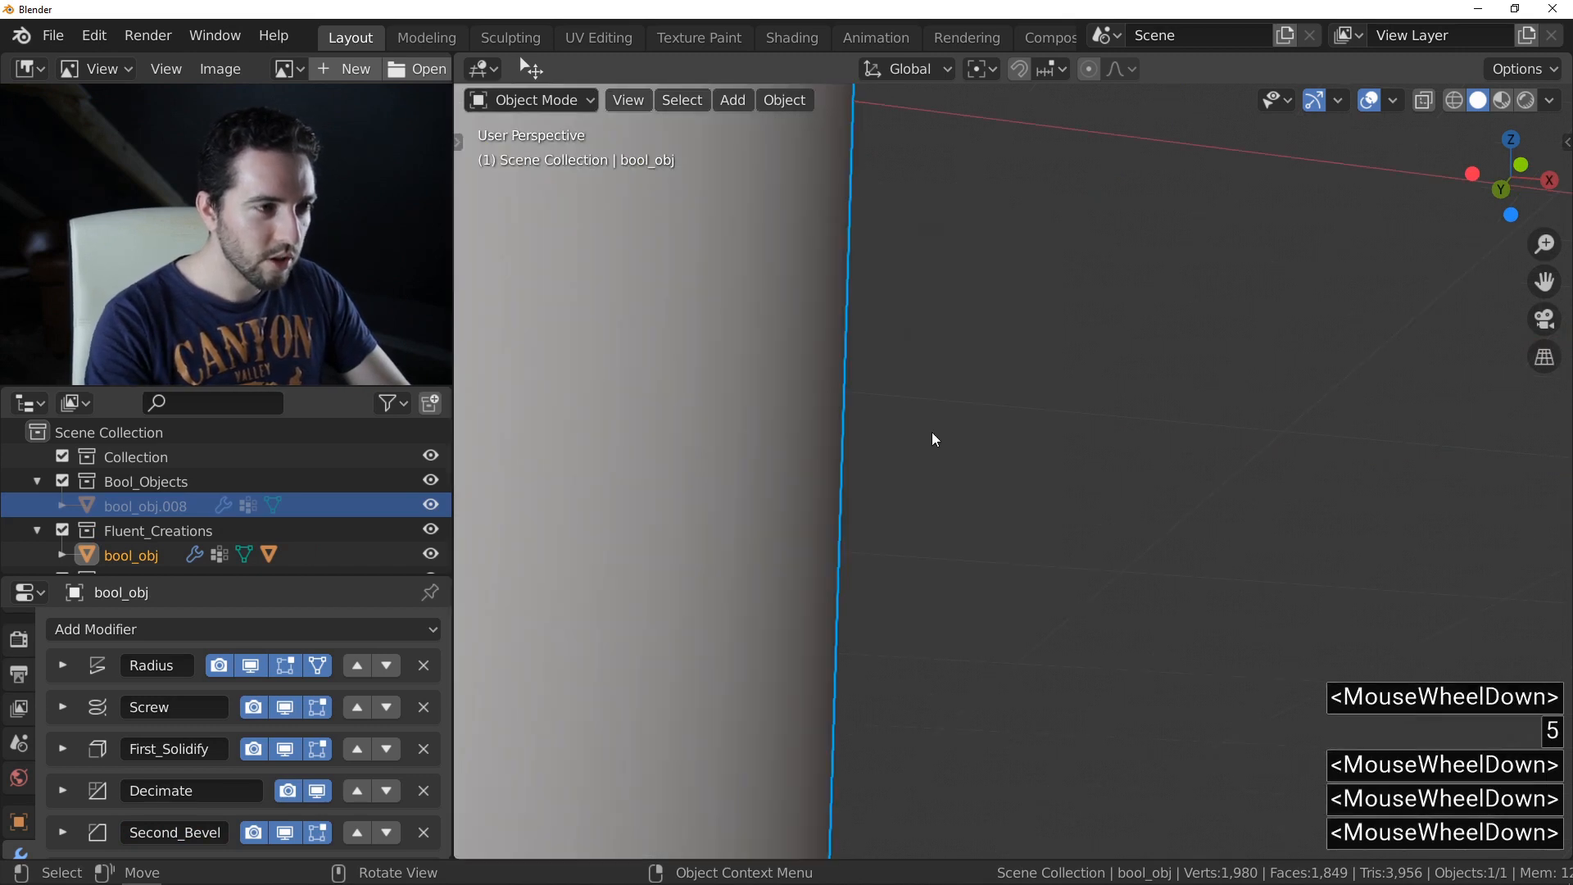
shift+middle_drag(867, 404, 953, 390)
scroll(941, 415, down, 2)
shift+middle_drag(953, 390, 927, 401)
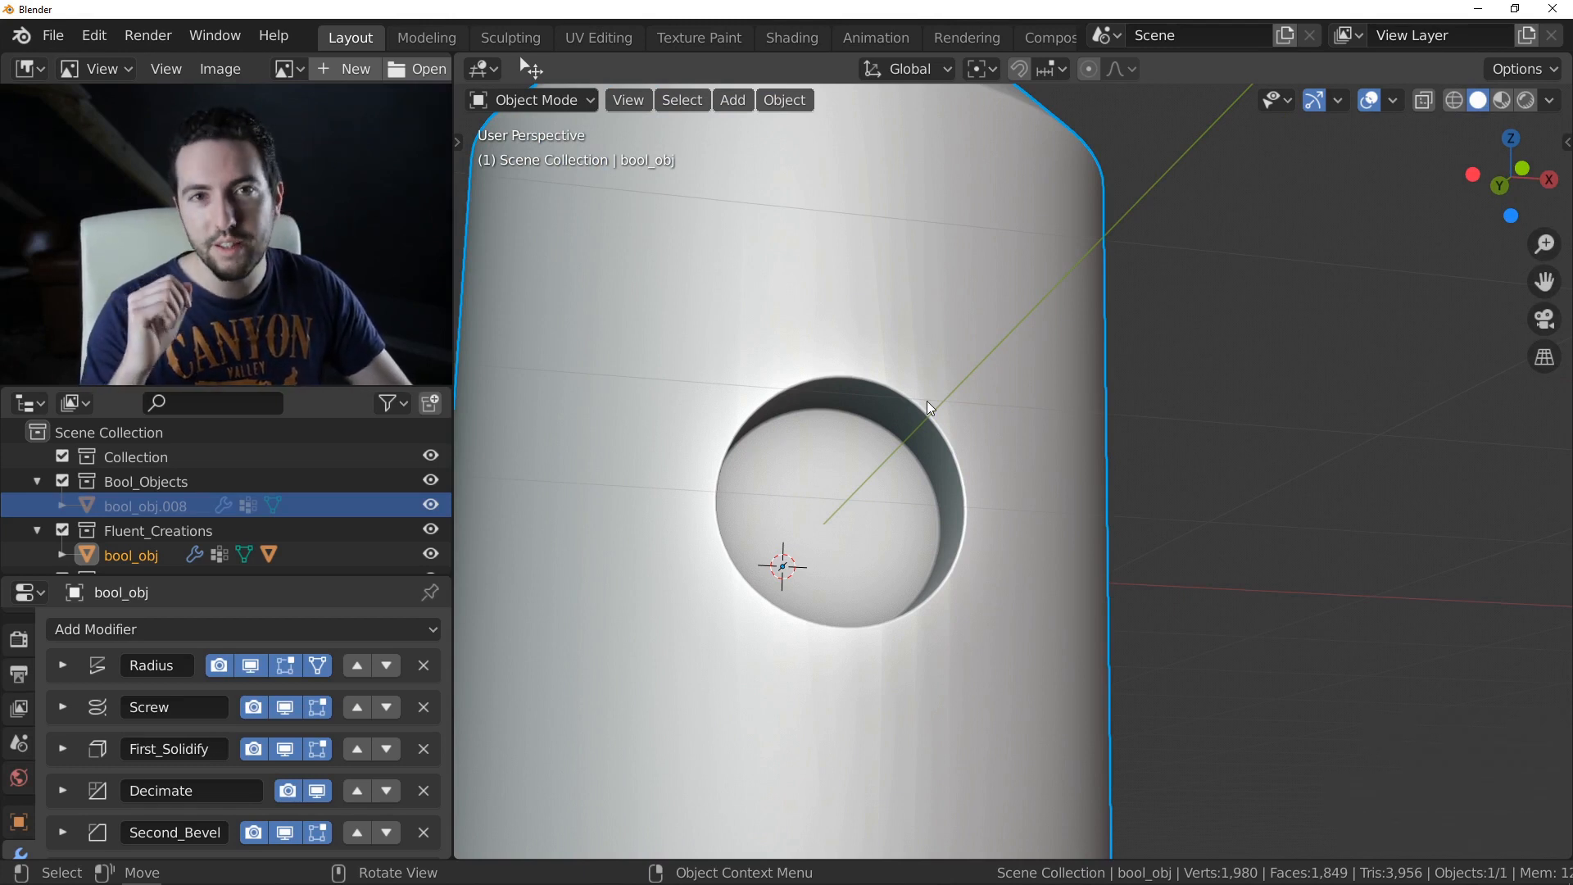
shift+middle_drag(927, 400, 927, 434)
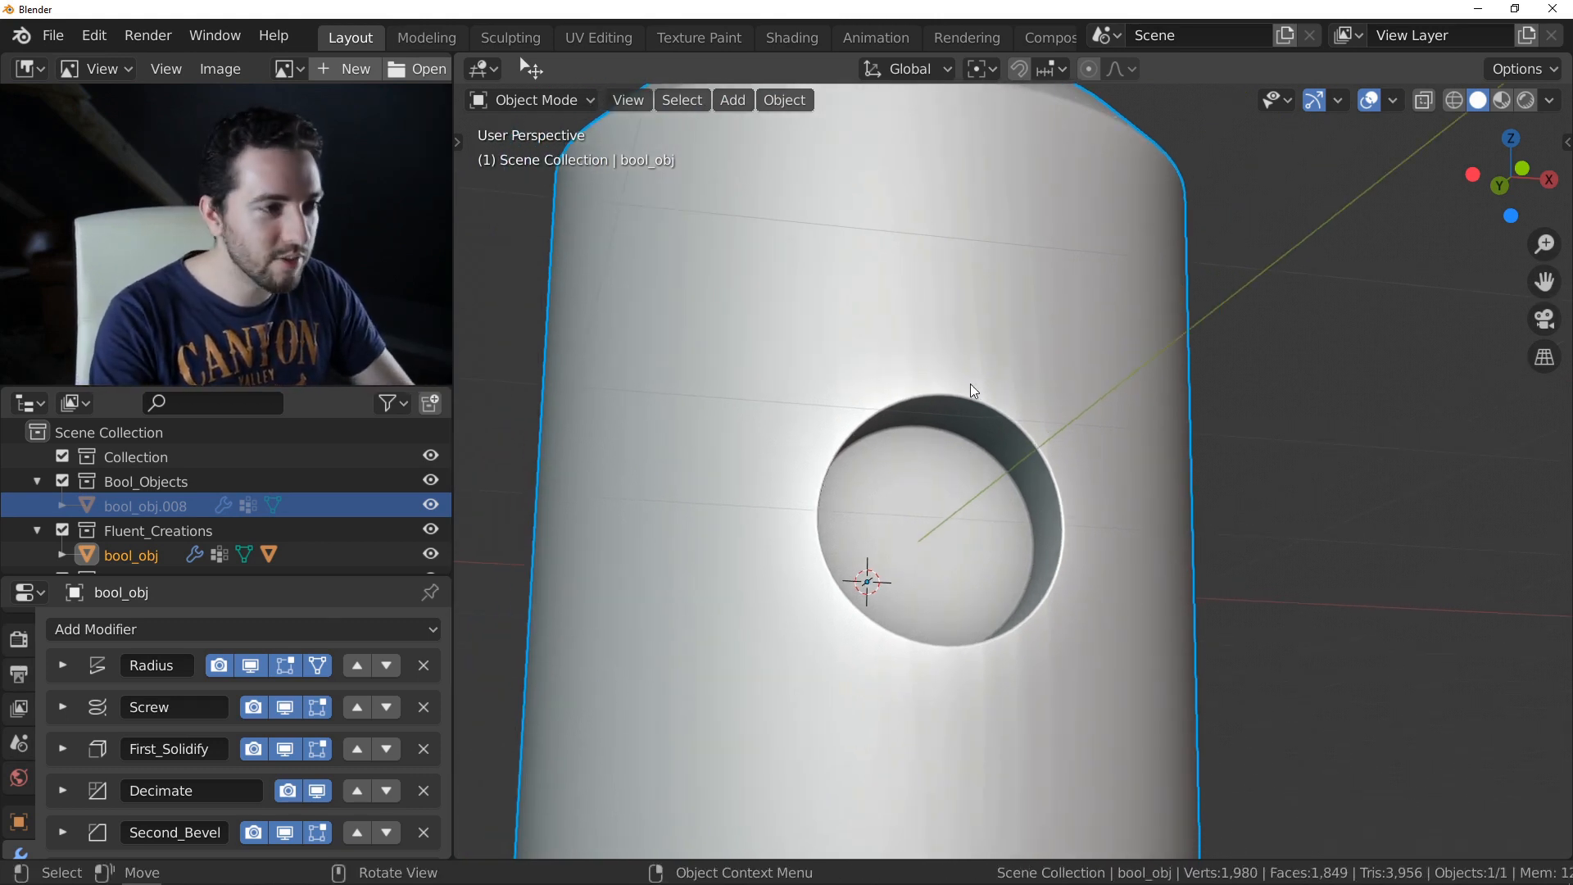
middle_drag(947, 453, 970, 445)
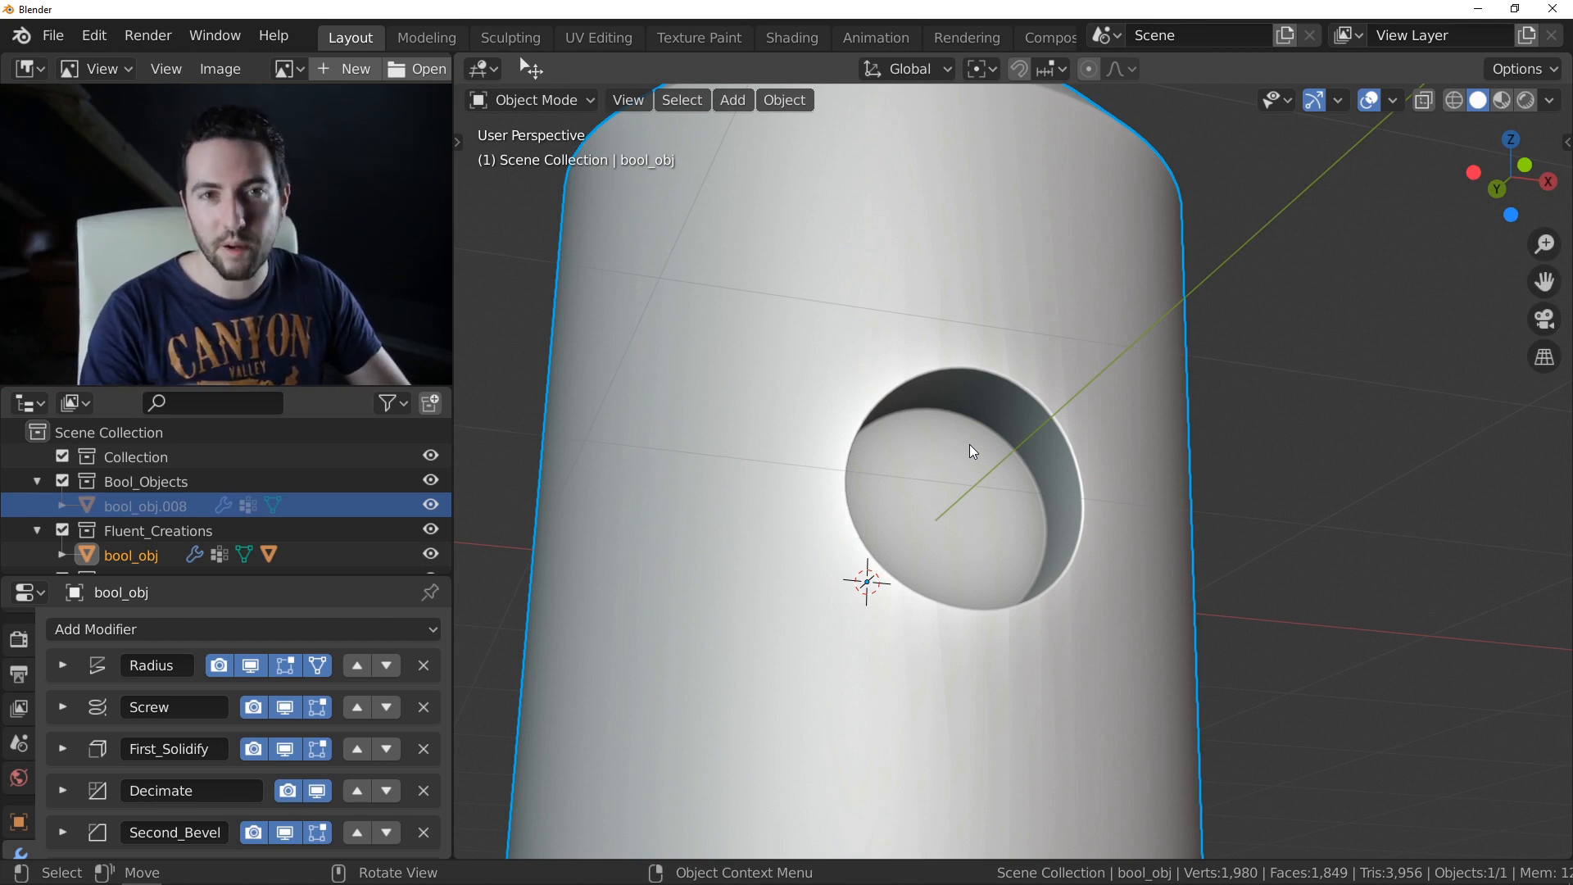
- Start a normal repair on the cylinder, merge the near vertices around the hole and choose the cylinder as the normal source
key(f)
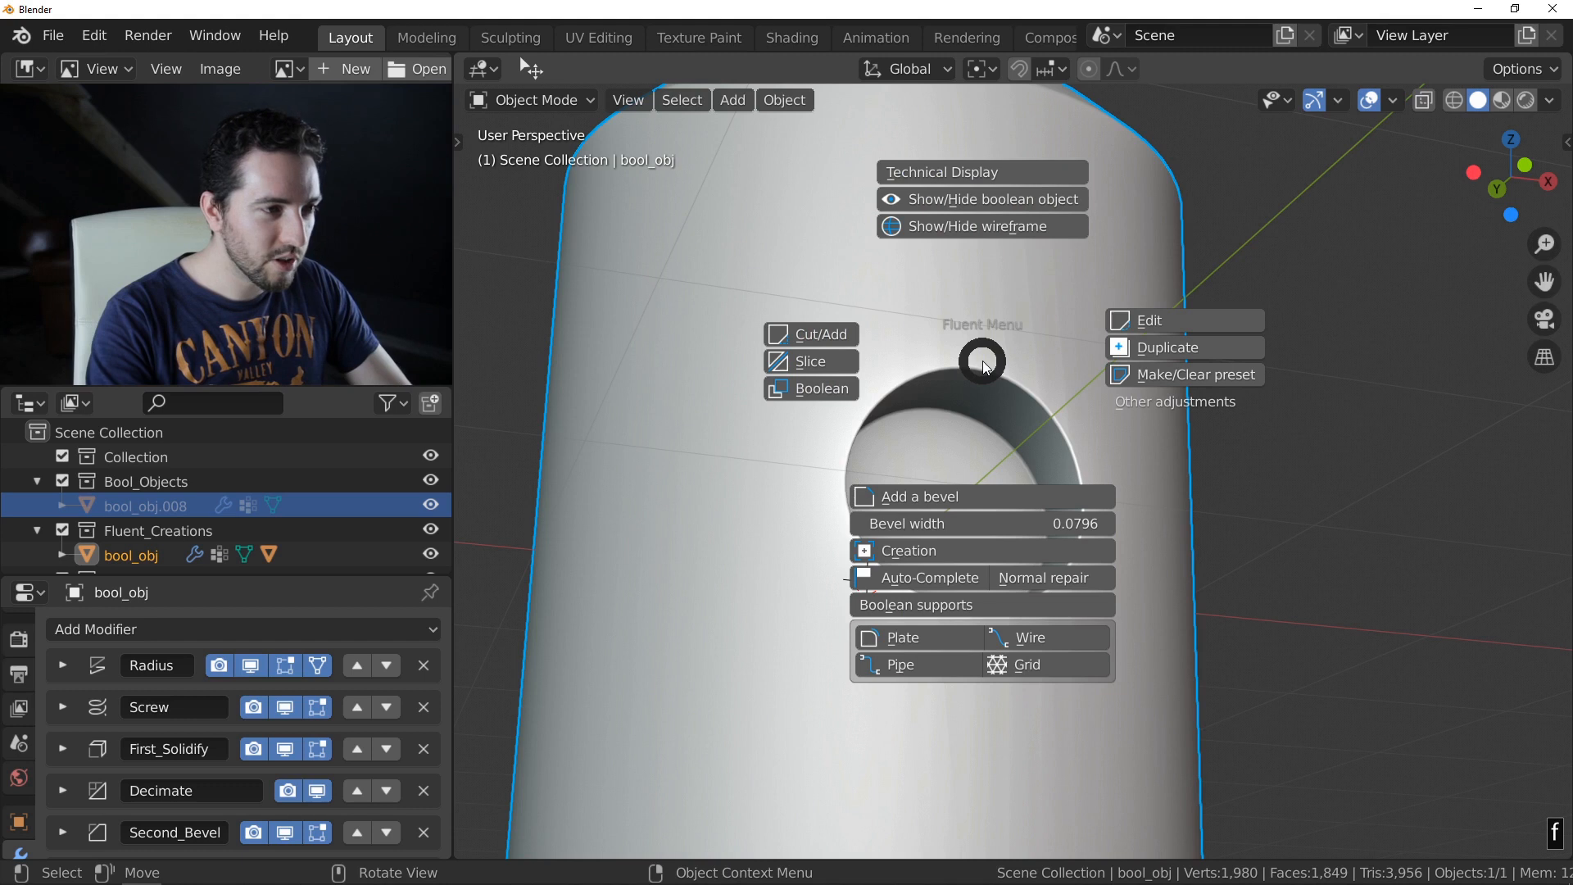
click(1054, 581)
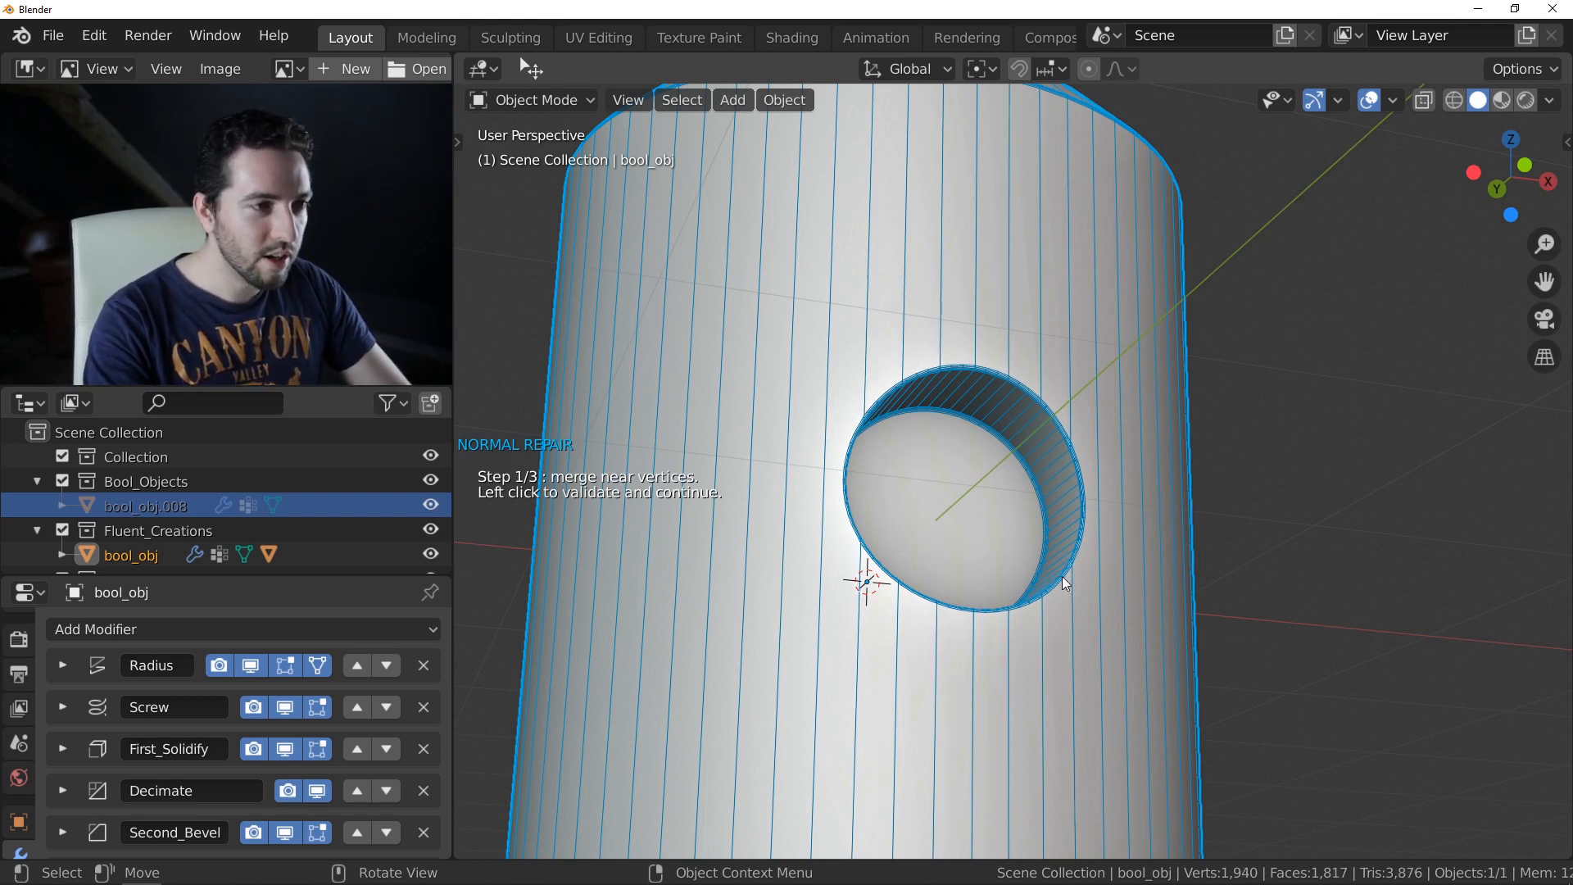
scroll(1052, 573, up, 5)
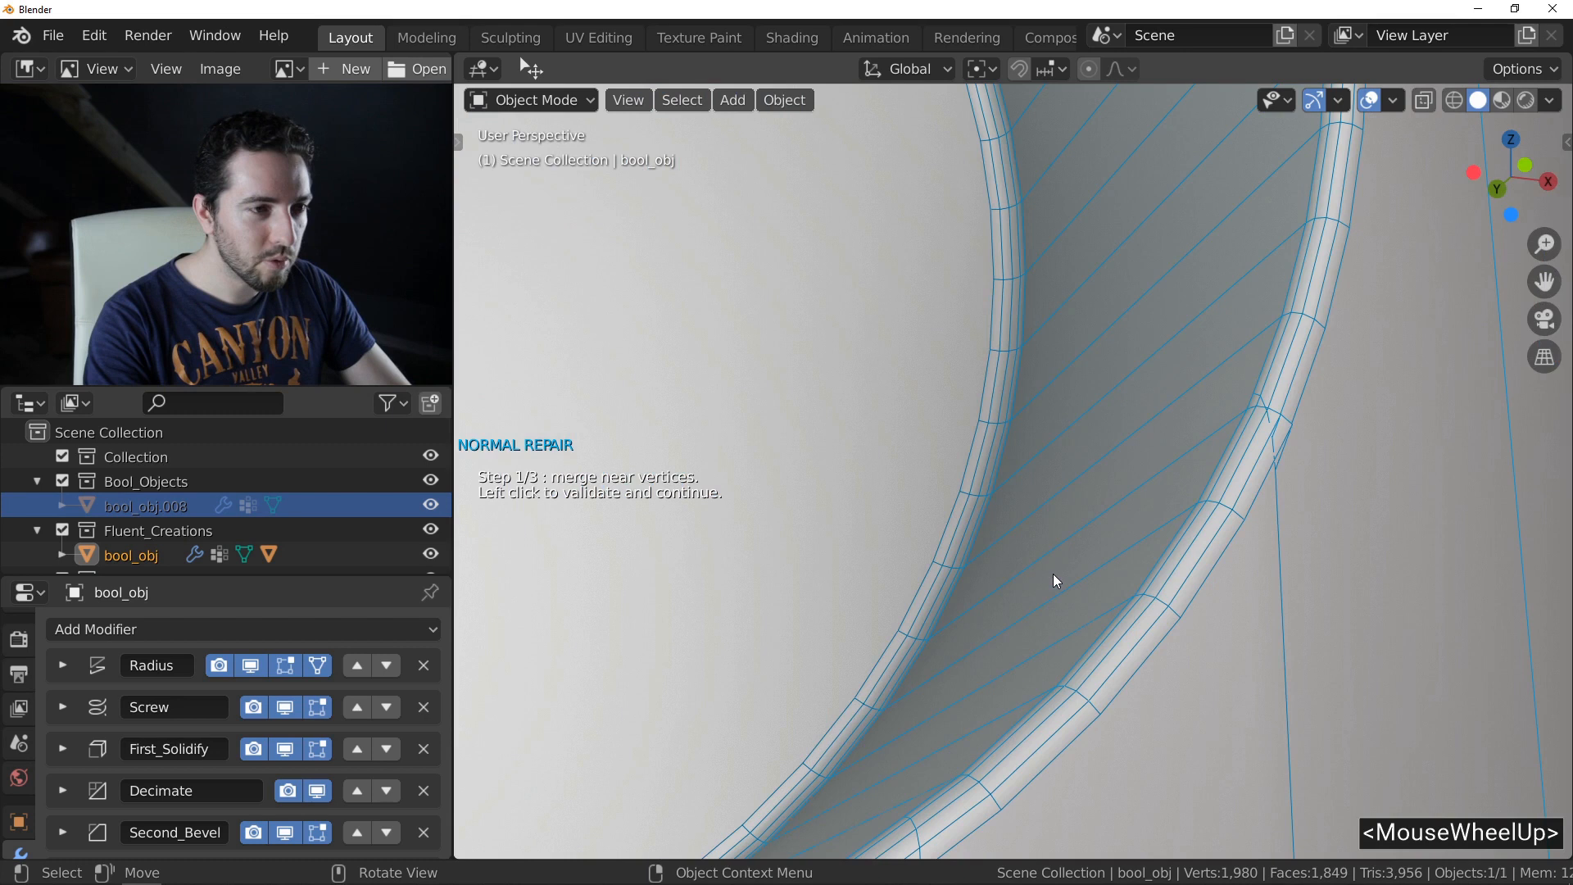
scroll(1058, 574, up, 2)
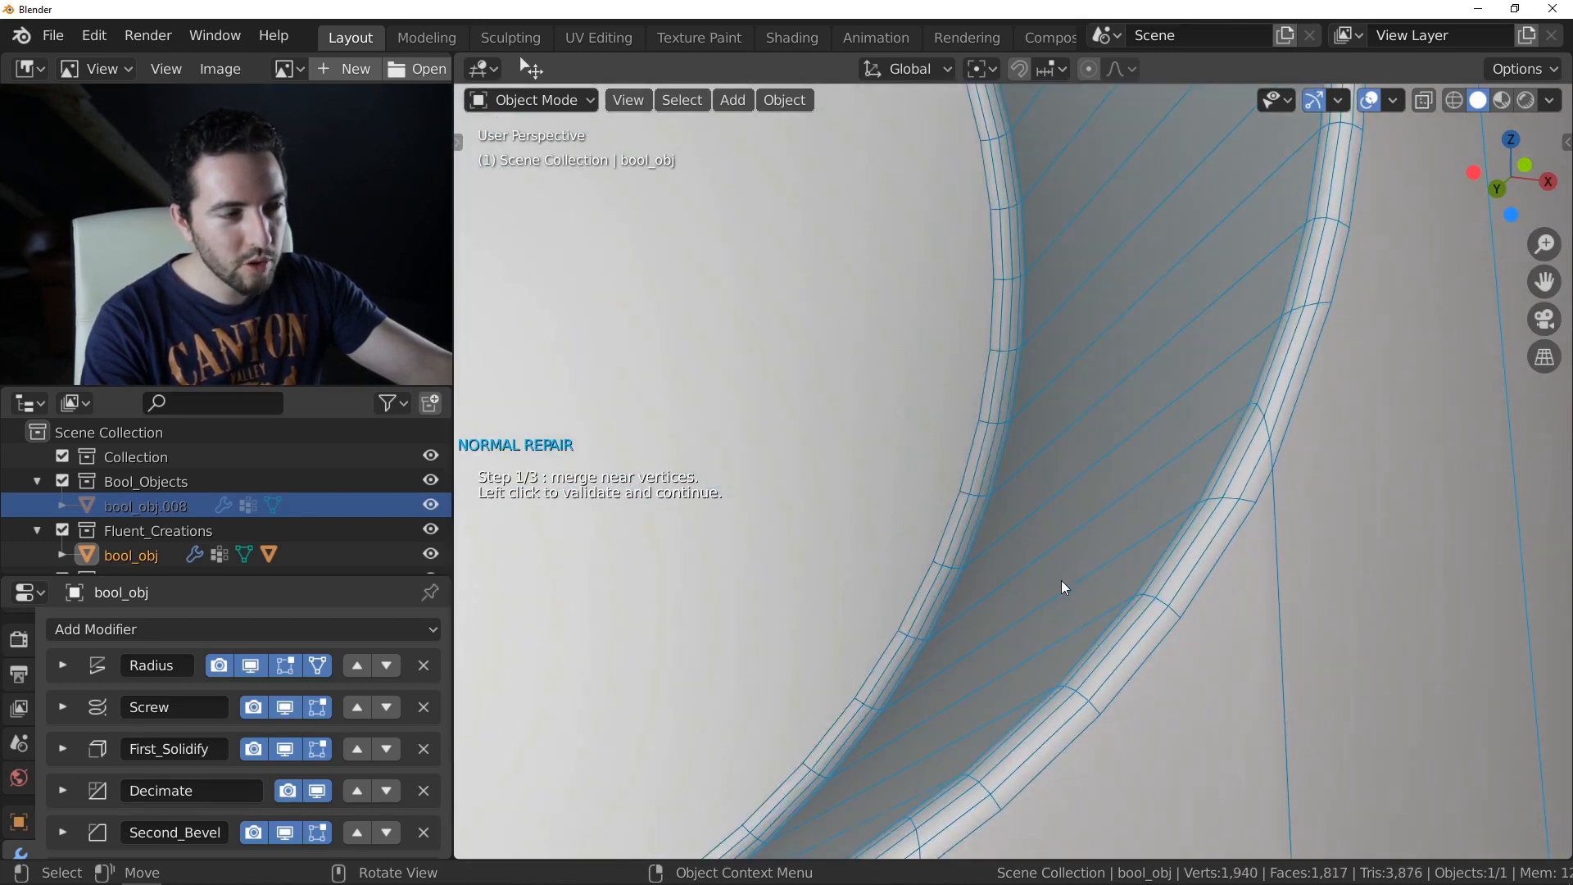
click(1060, 580)
scroll(1060, 580, down, 3)
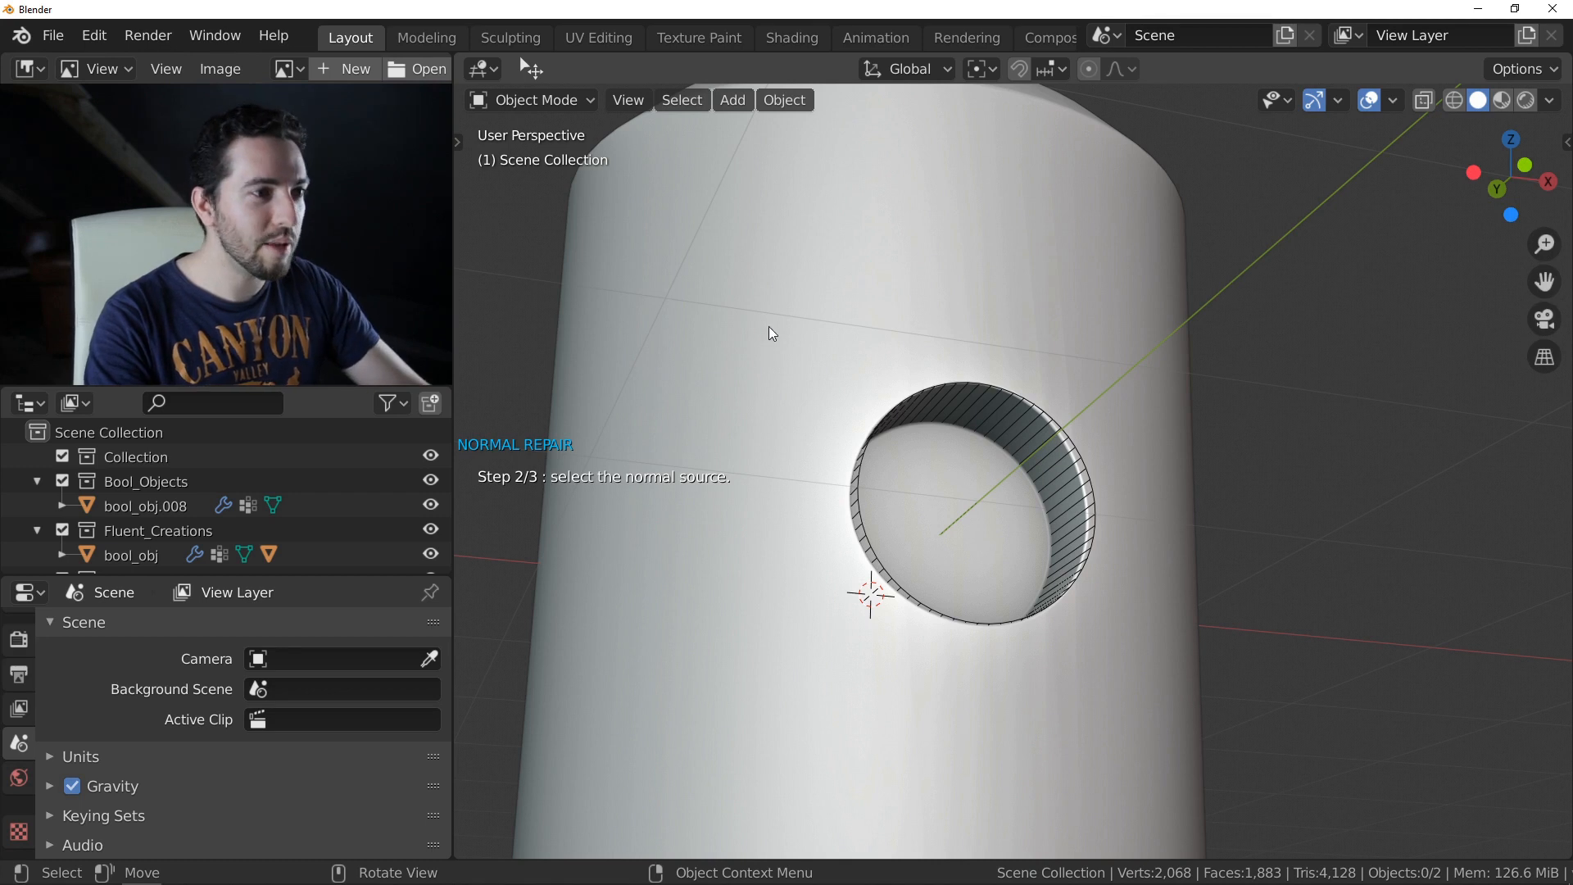
click(793, 318)
- Circle-select the cylinder's side faces surrounding the hole, repair their normals and finish the normal repair
middle_drag(823, 398, 826, 373)
middle_drag(815, 377, 835, 382)
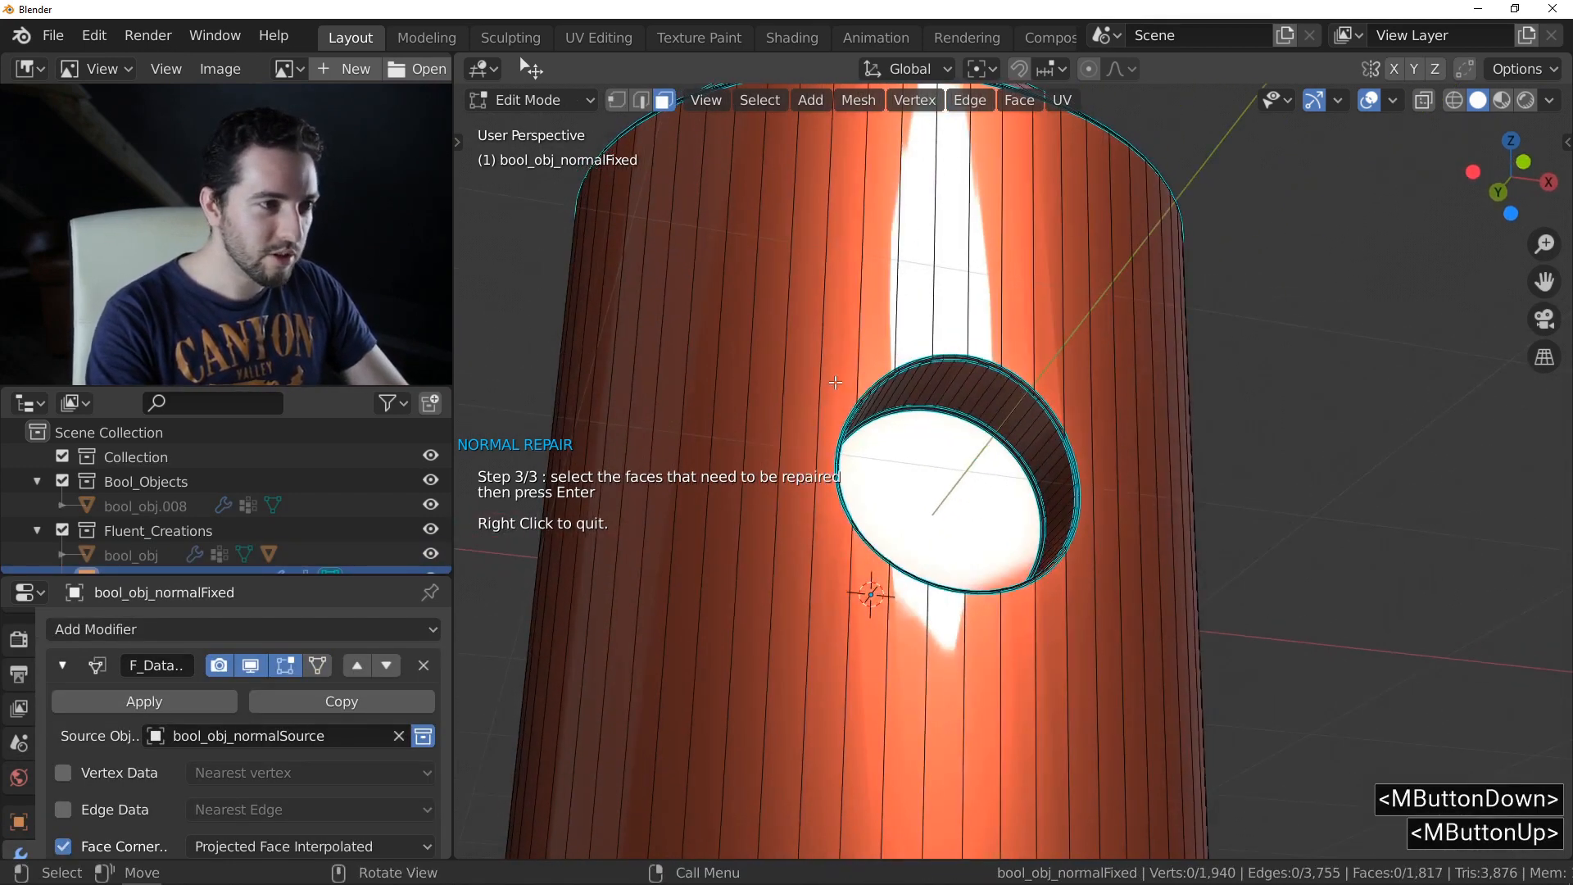
middle_drag(751, 494, 805, 447)
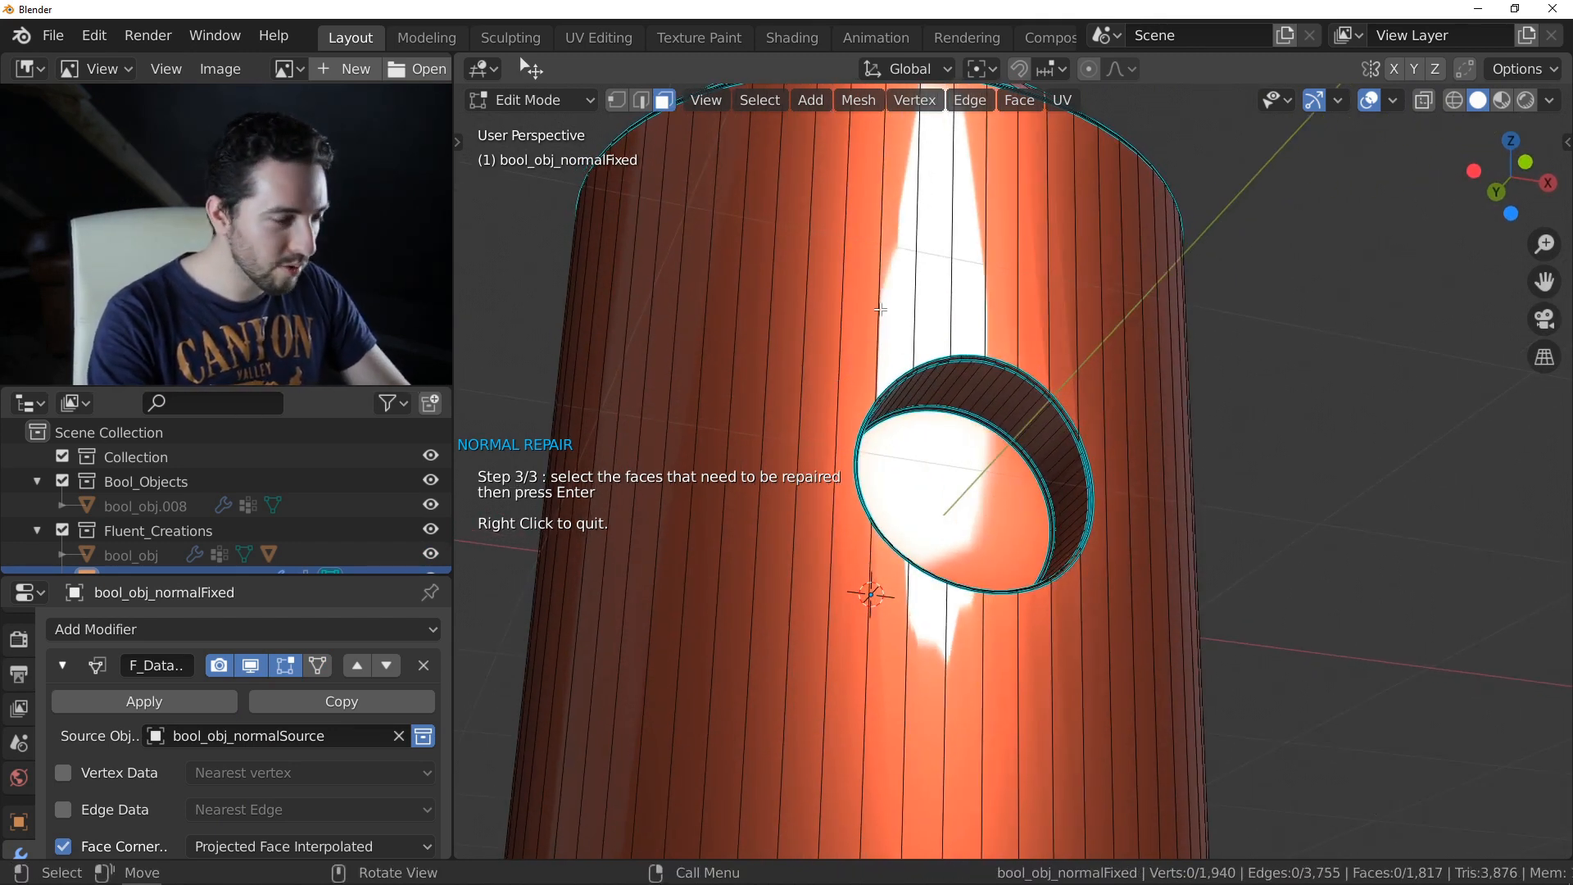
key(c)
drag(815, 307, 1113, 354)
drag(1083, 656, 908, 676)
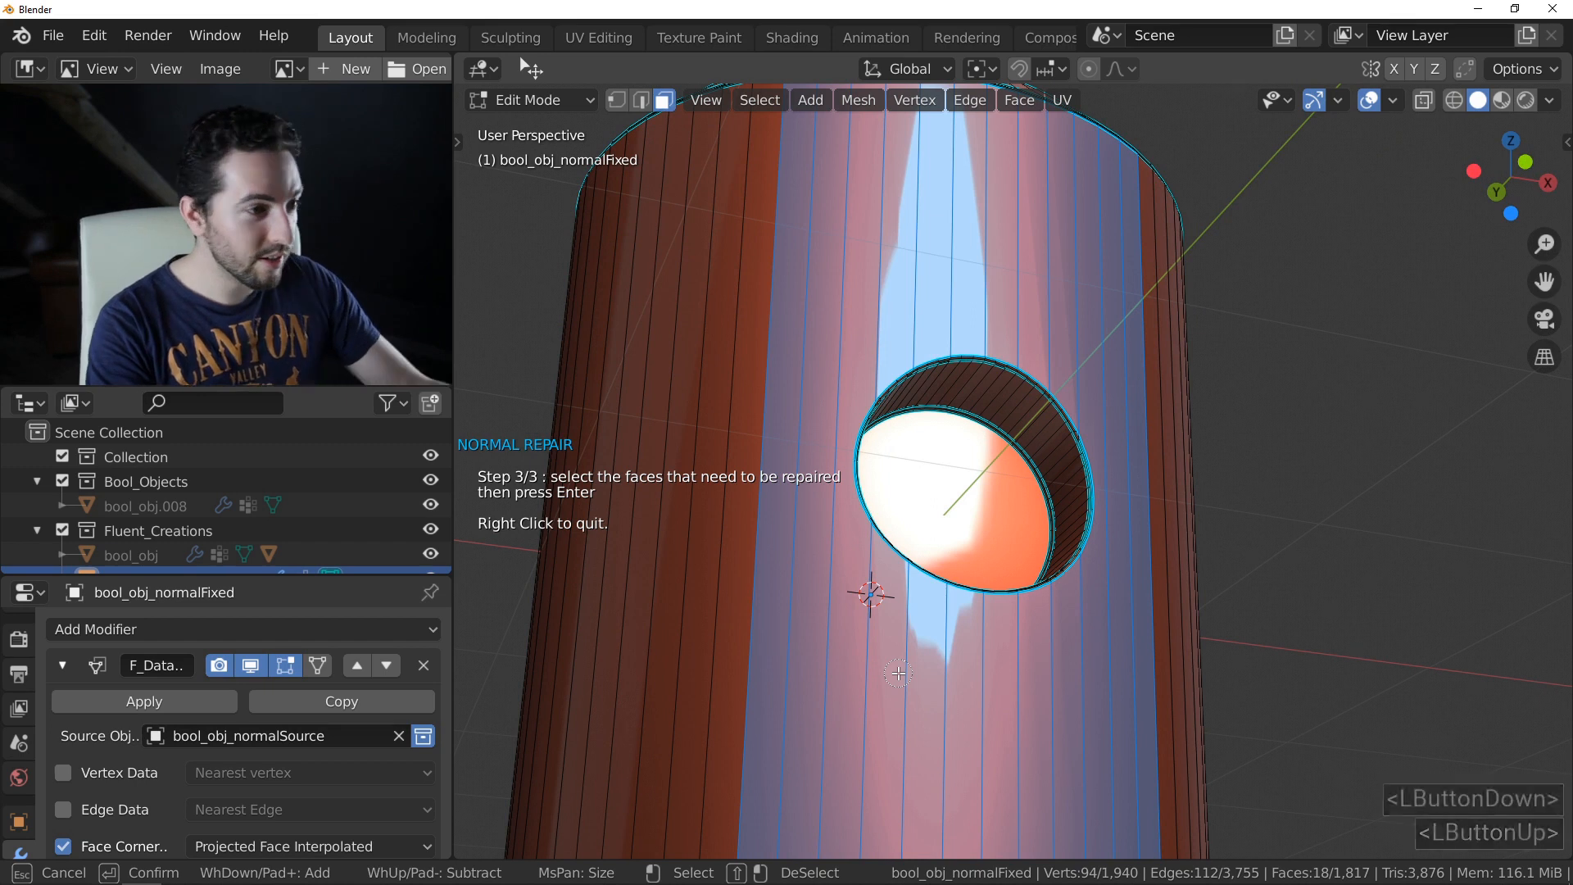
key(Return)
key(Return)
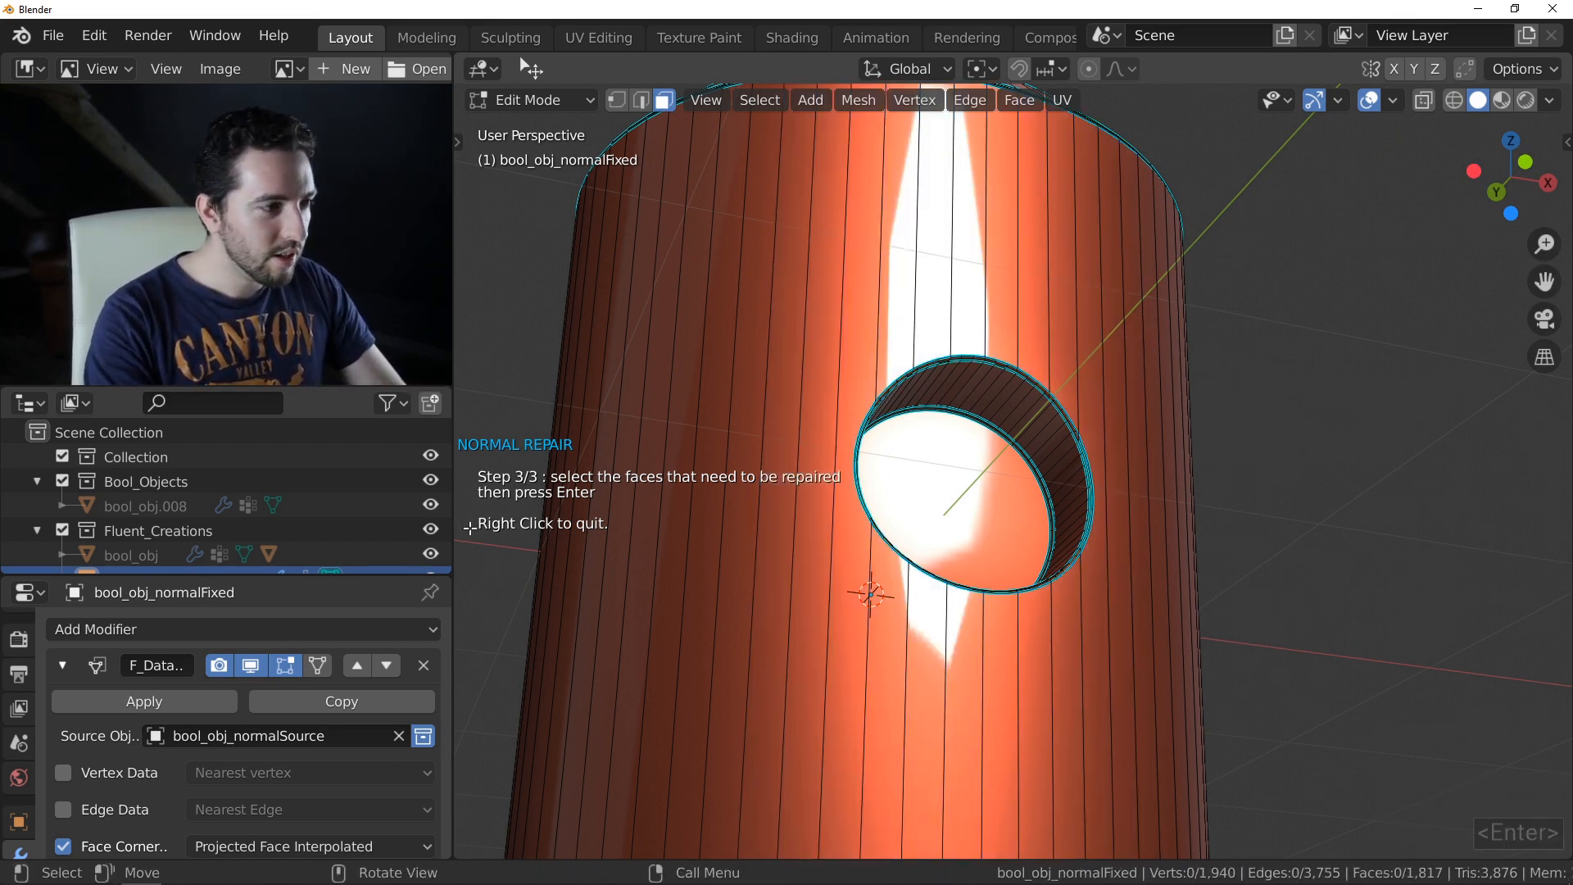
right_click(736, 524)
- Examine the wireframe and the repaired shading around the hole from several angles
middle_drag(930, 538, 885, 410)
key(Tab)
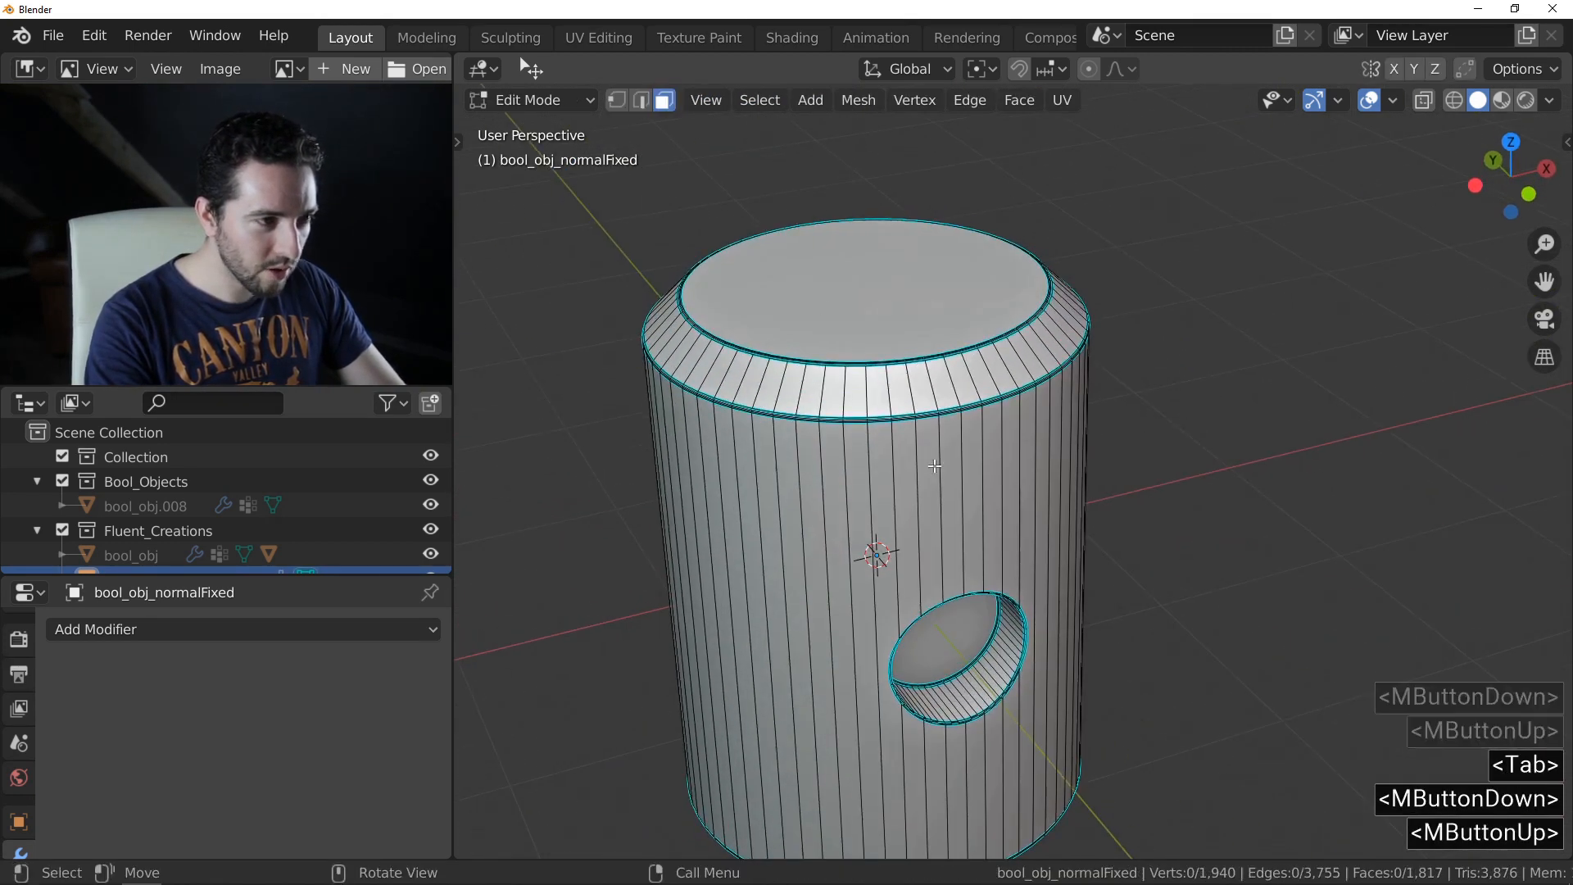
key(Tab)
middle_drag(927, 565, 927, 431)
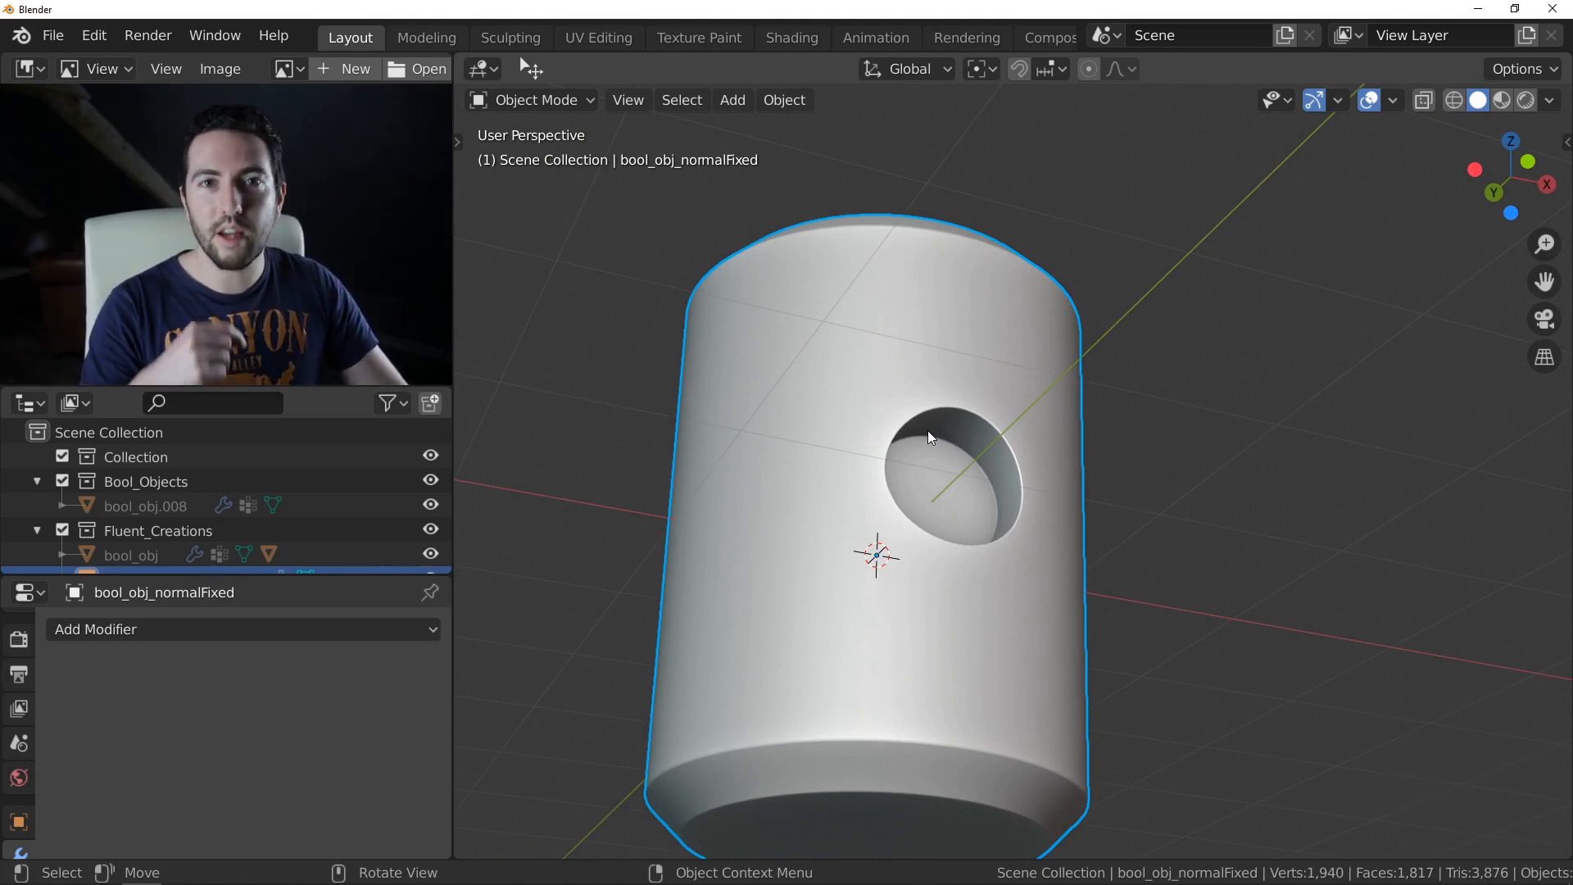
shift+middle_drag(928, 431, 885, 425)
middle_drag(885, 425, 940, 440)
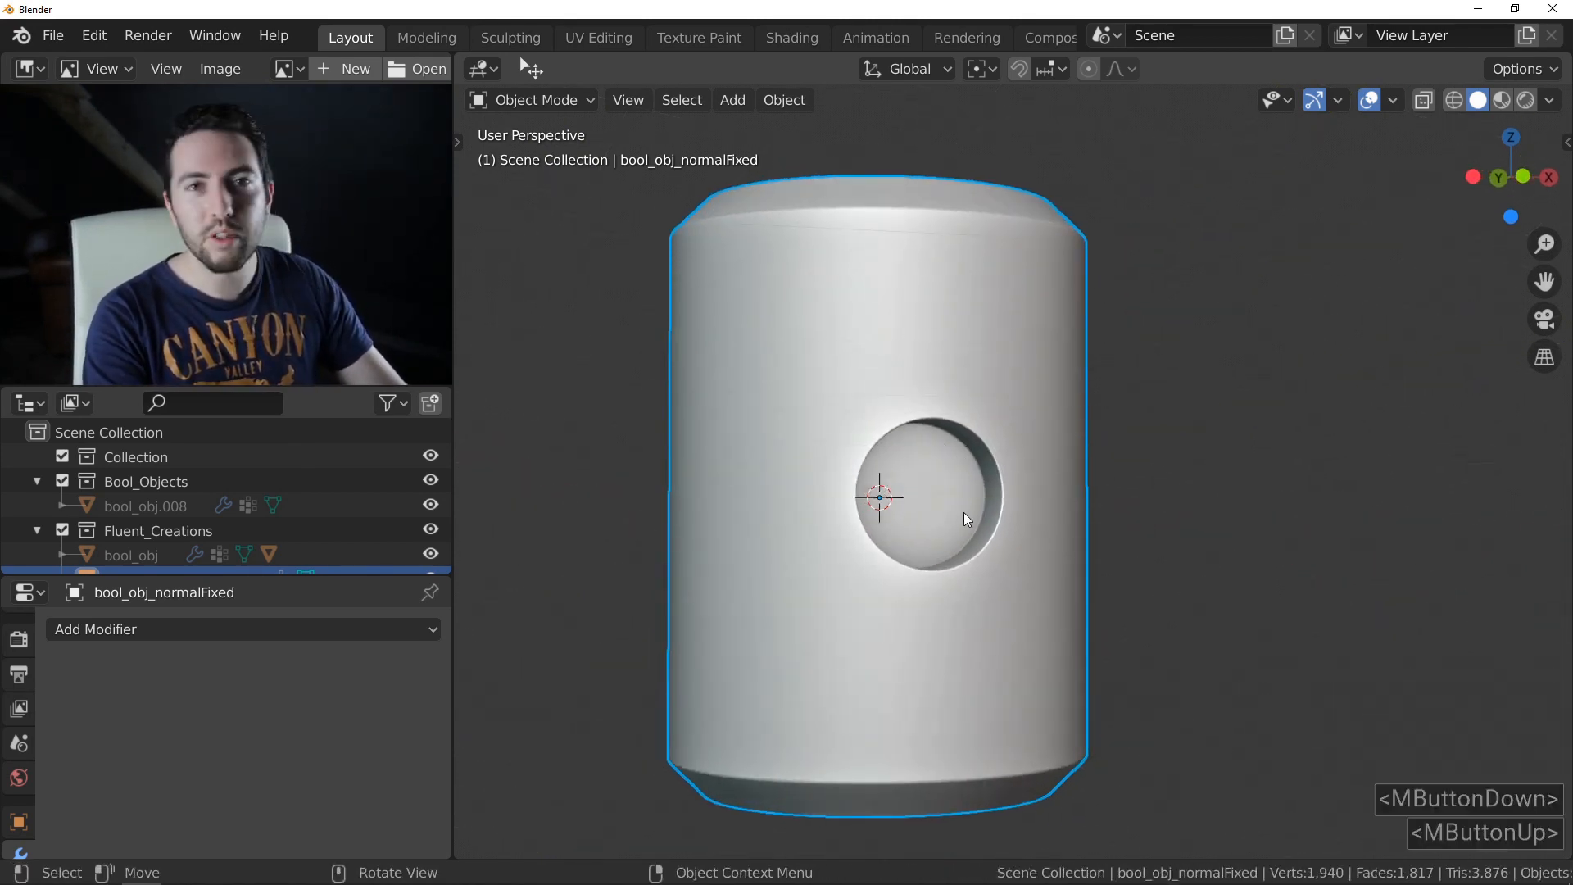
middle_drag(953, 492, 955, 455)
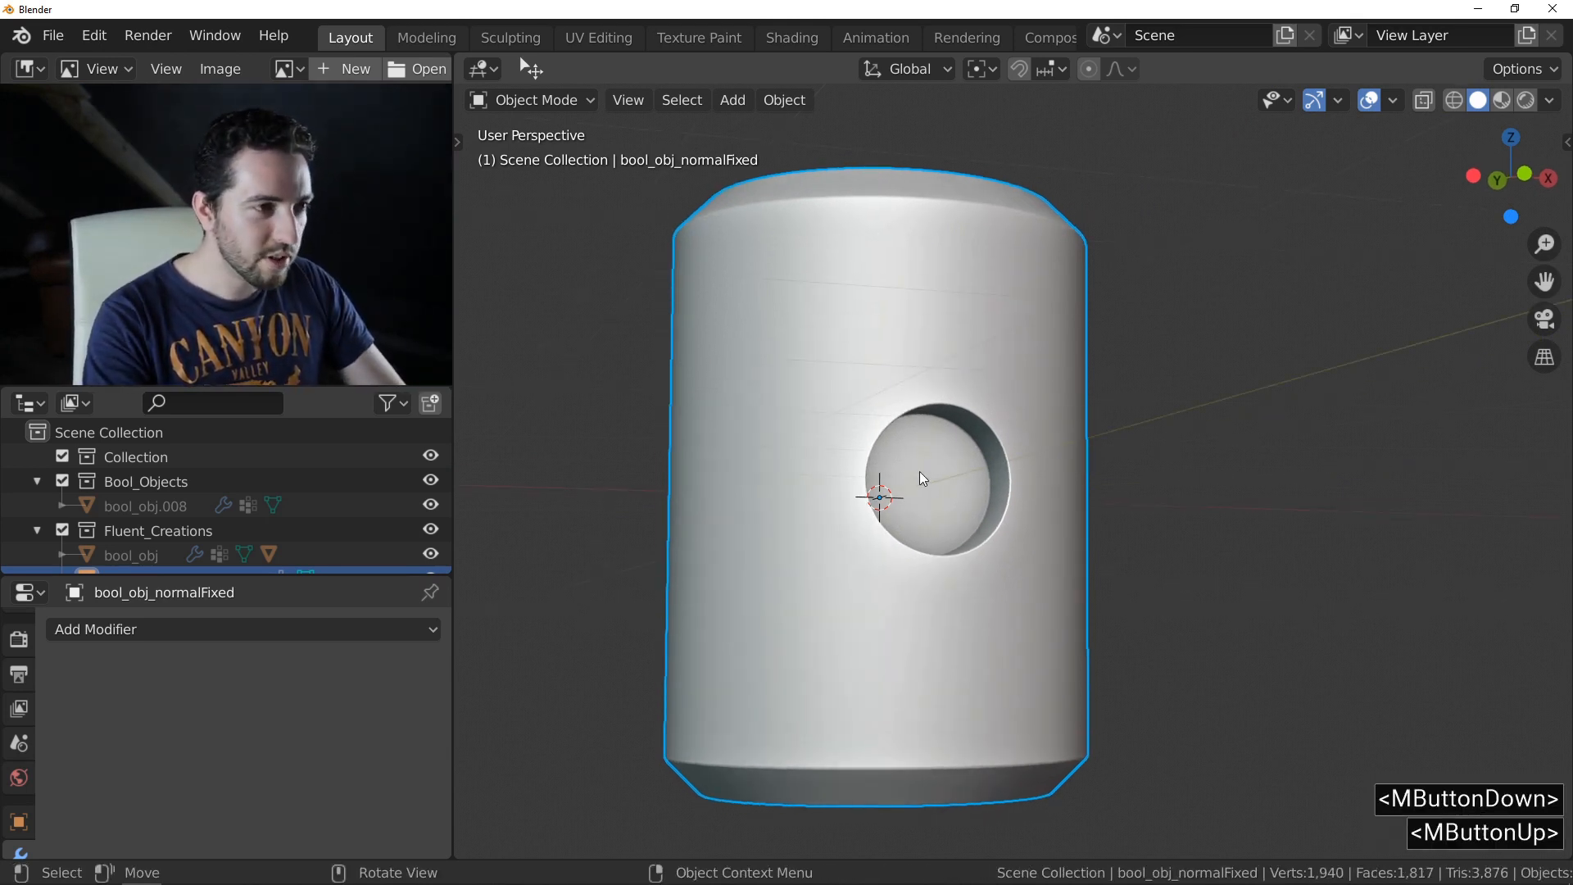
- Remove the repaired copy of the cylinder and return to its live version with all modifiers
key(f)
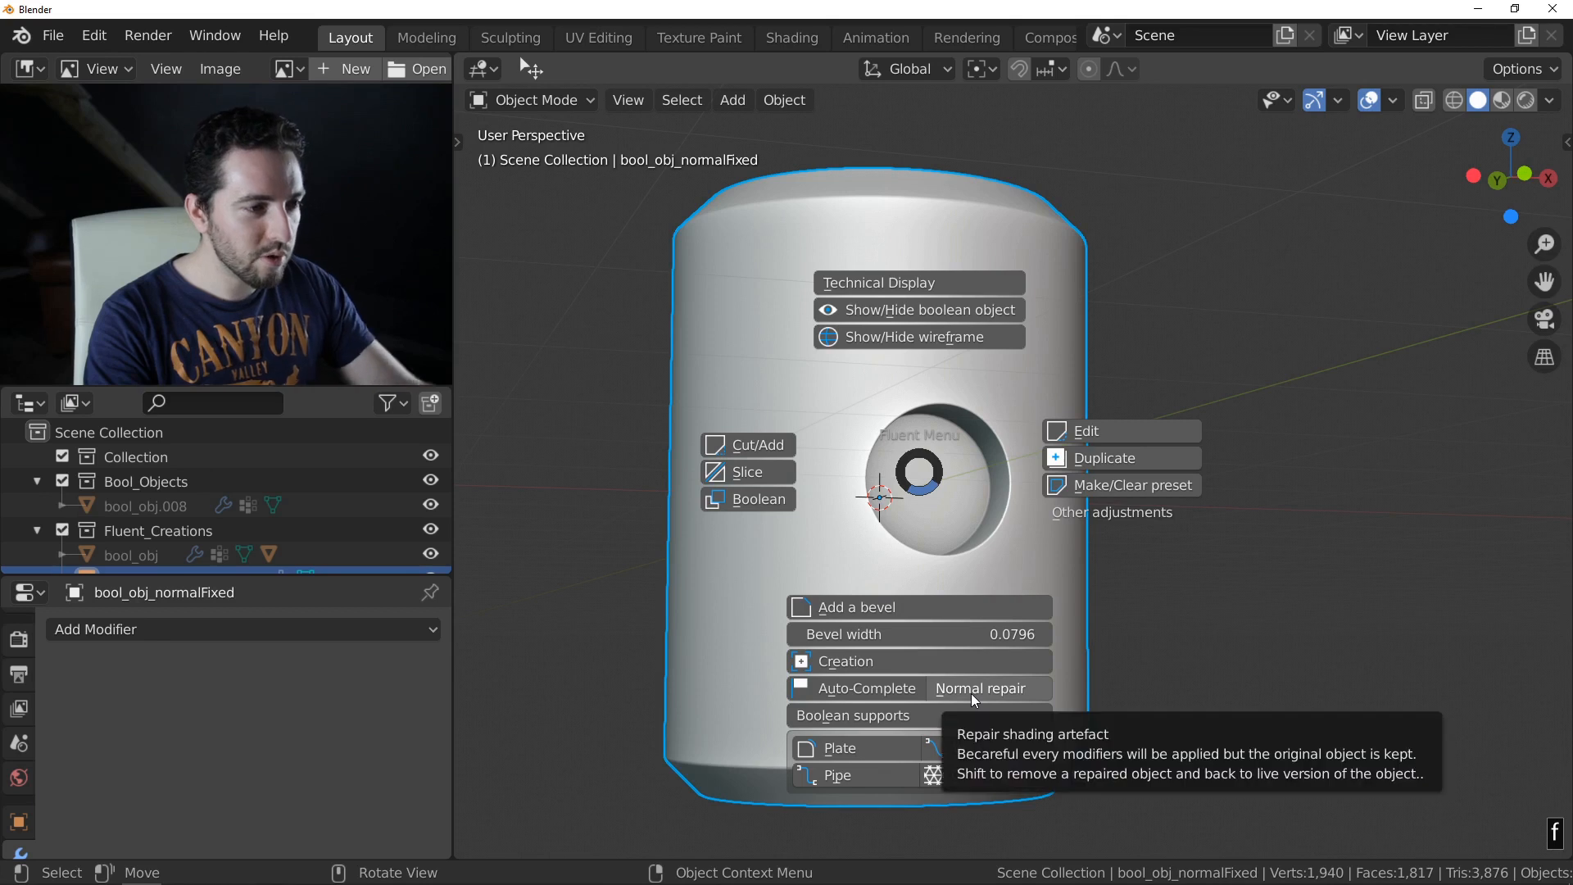
key(shift)
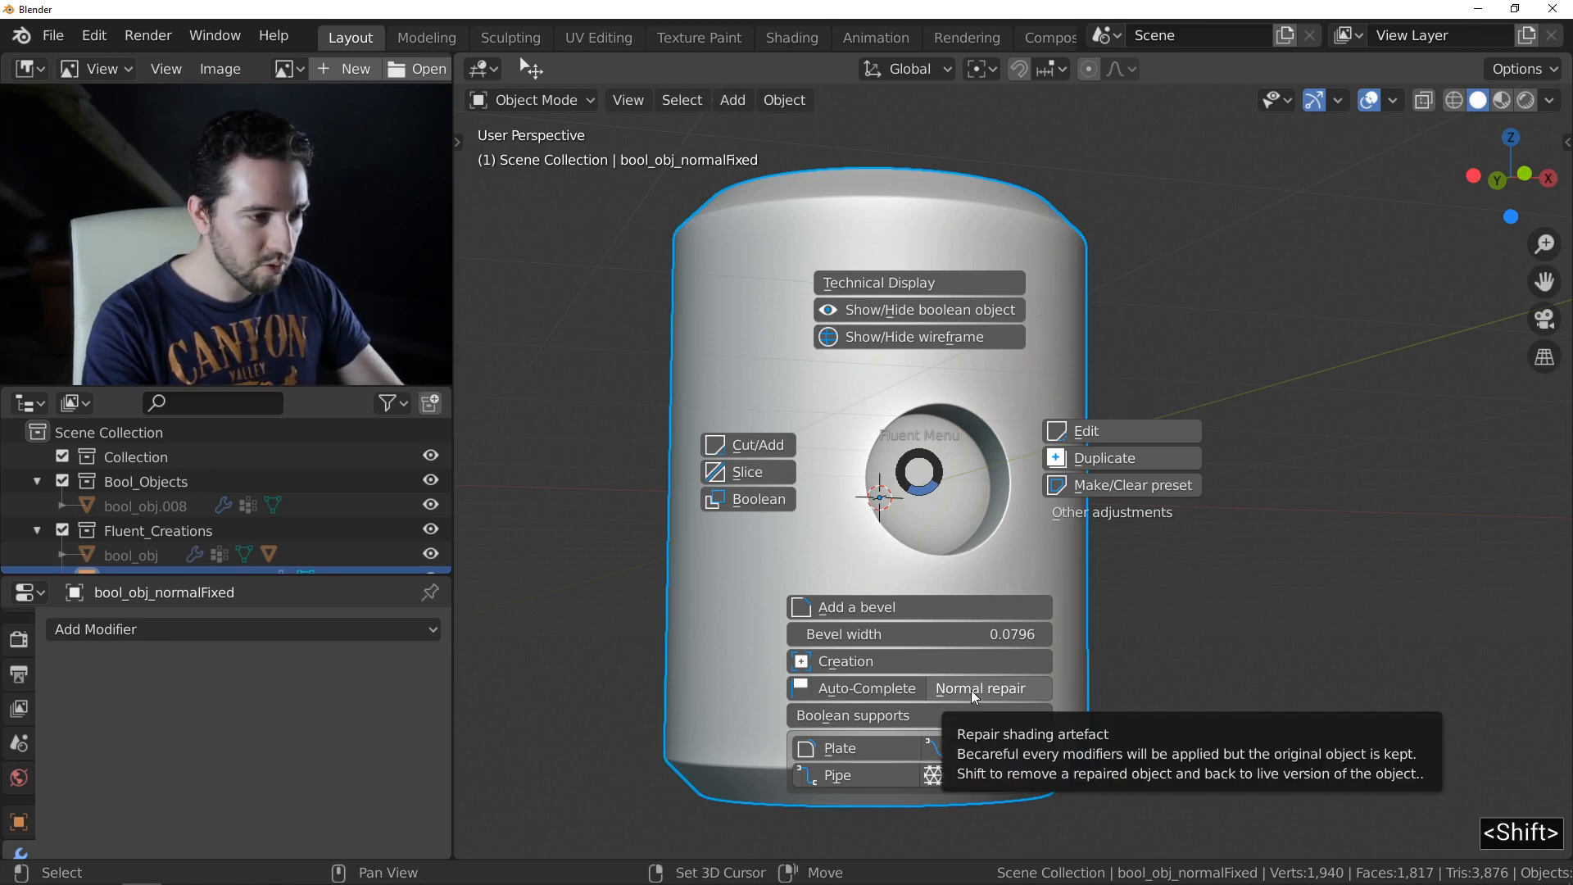
shift+click(971, 690)
middle_drag(1010, 567, 957, 537)
click(957, 532)
key(Tab)
key(Tab)
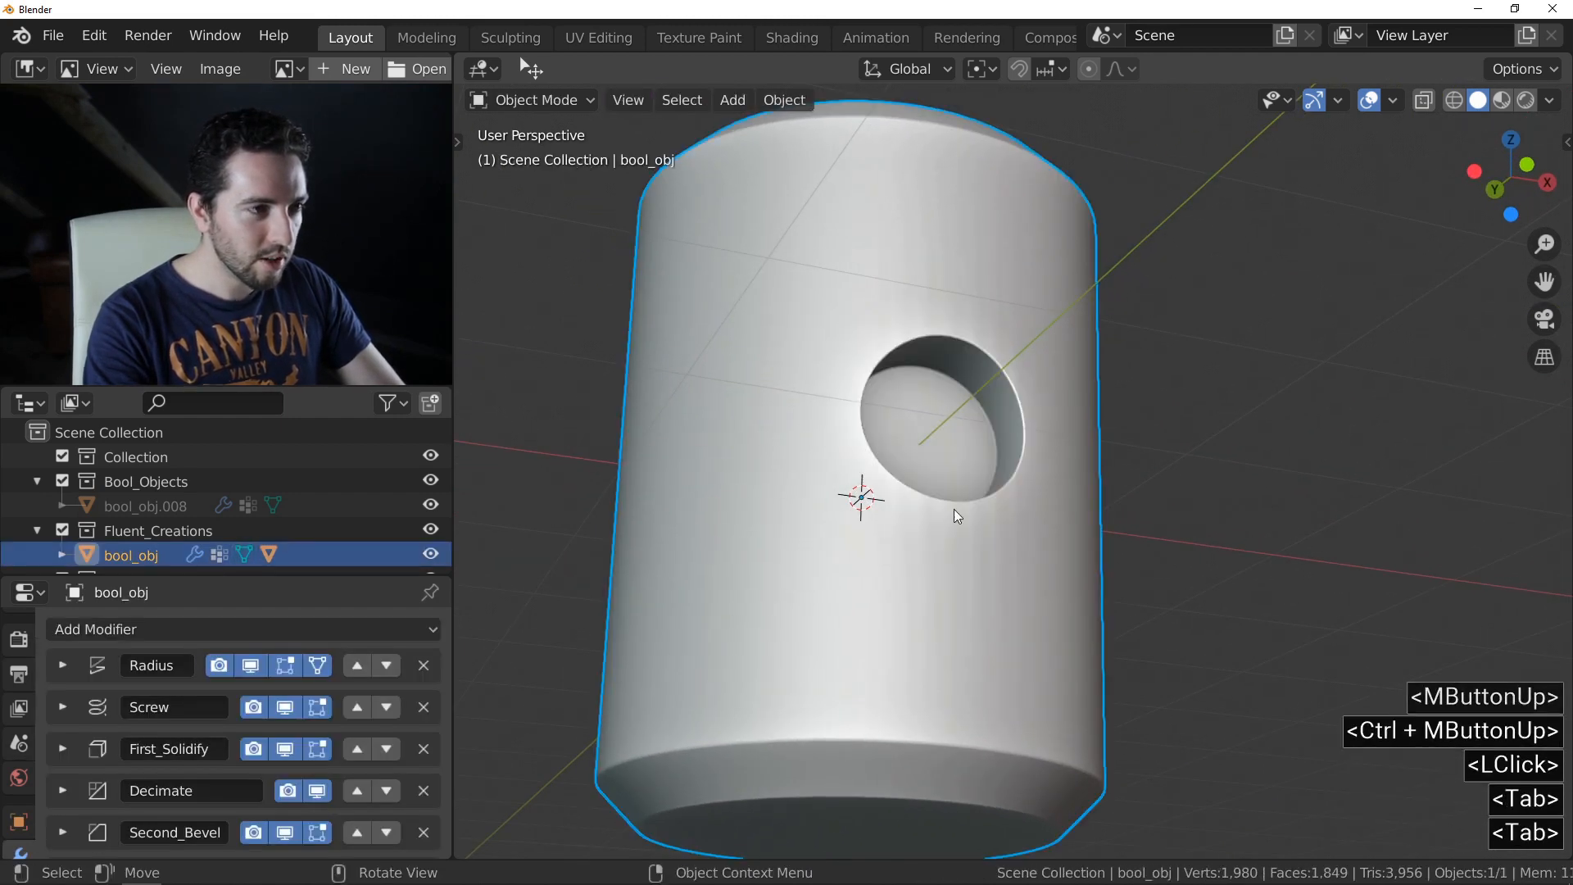
- Reduce the second bevel on the cylinder's end edges and finish the adjustment
key(f)
click(1125, 413)
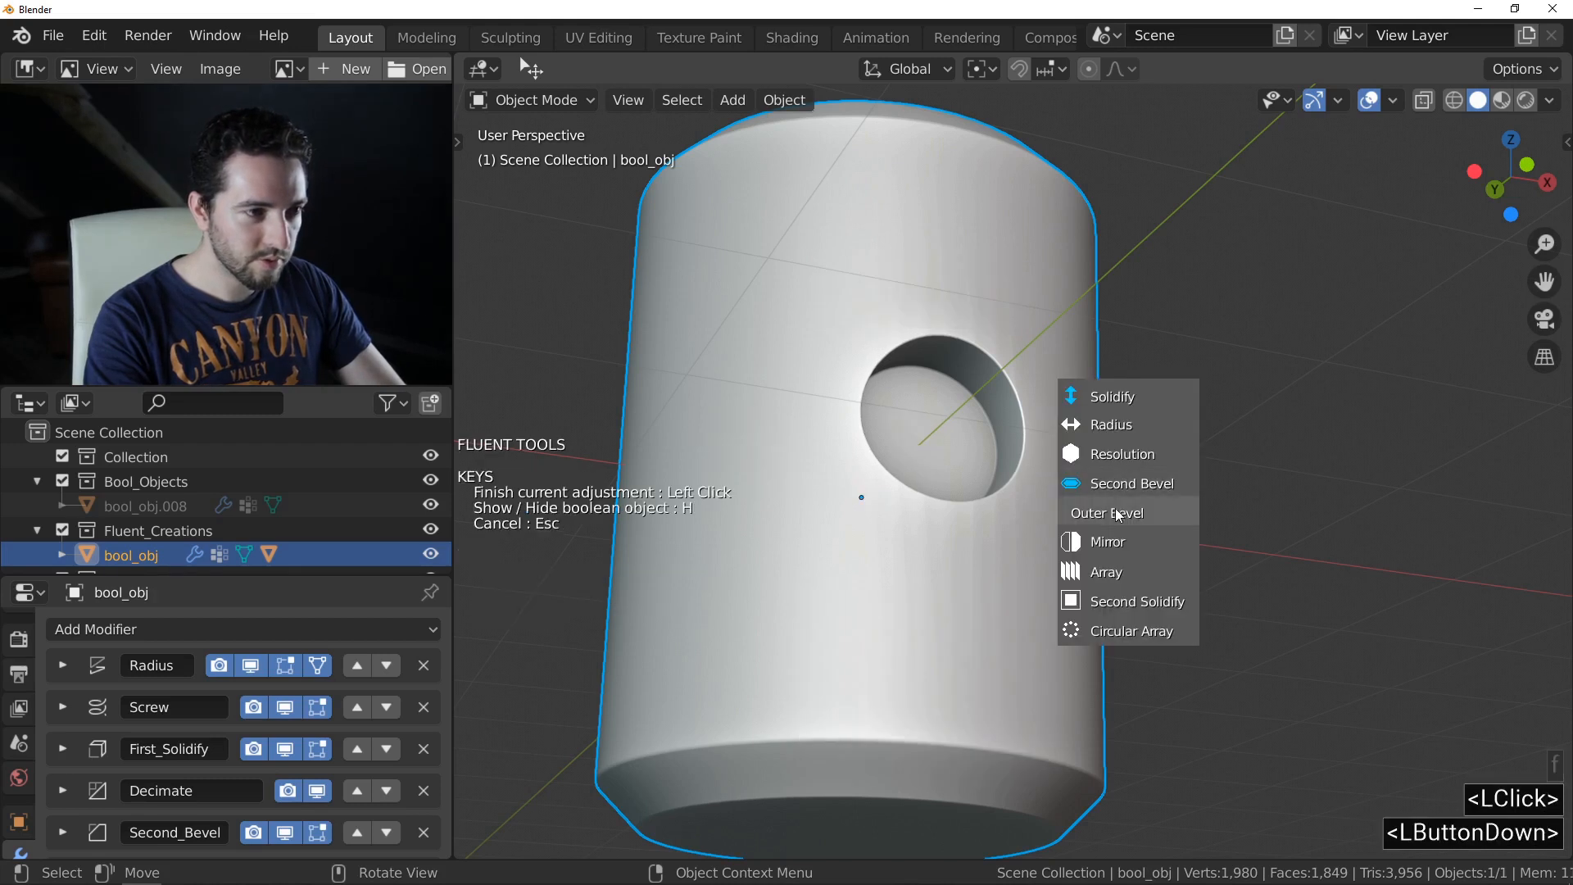
click(1116, 482)
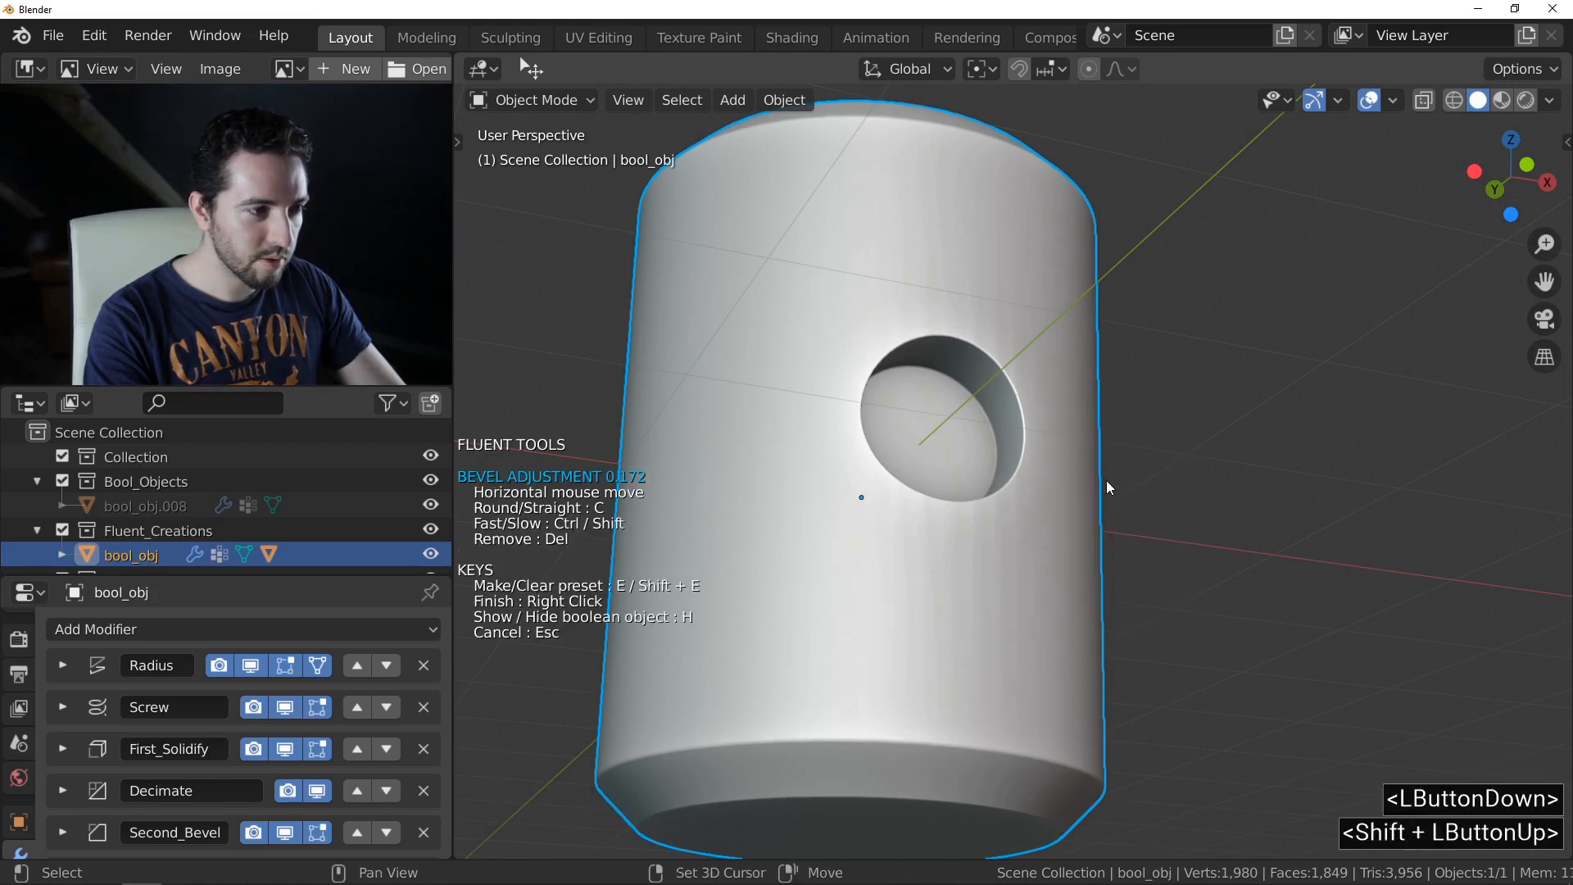
shift+click(725, 546)
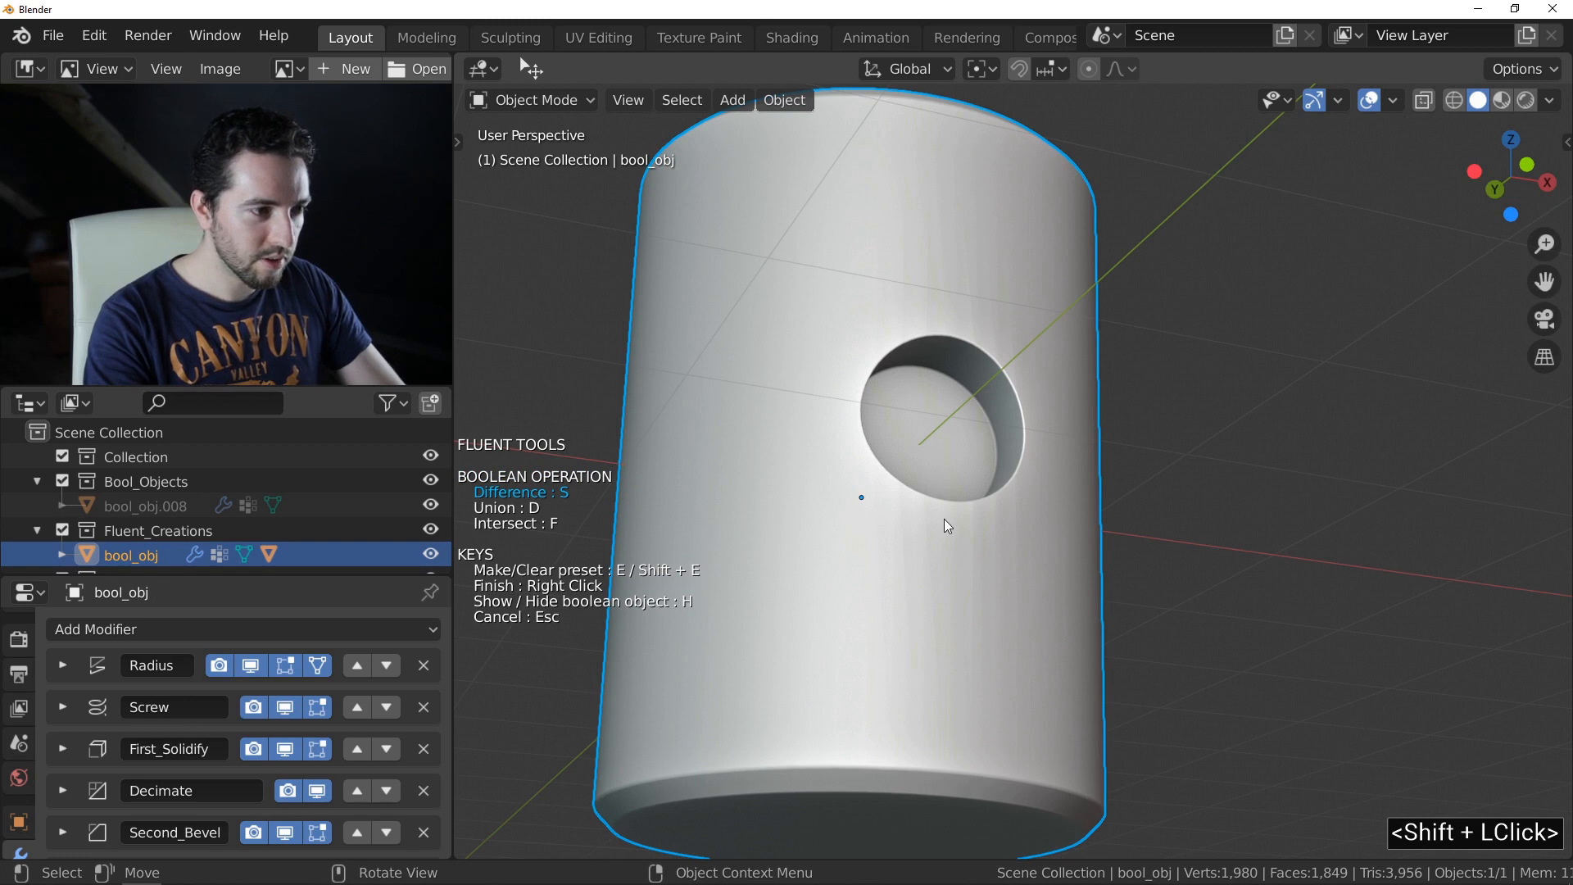
right_click(950, 483)
- Enlarge the hole's boolean object to a radius of about 0.41 and finish the adjustment
click(990, 383)
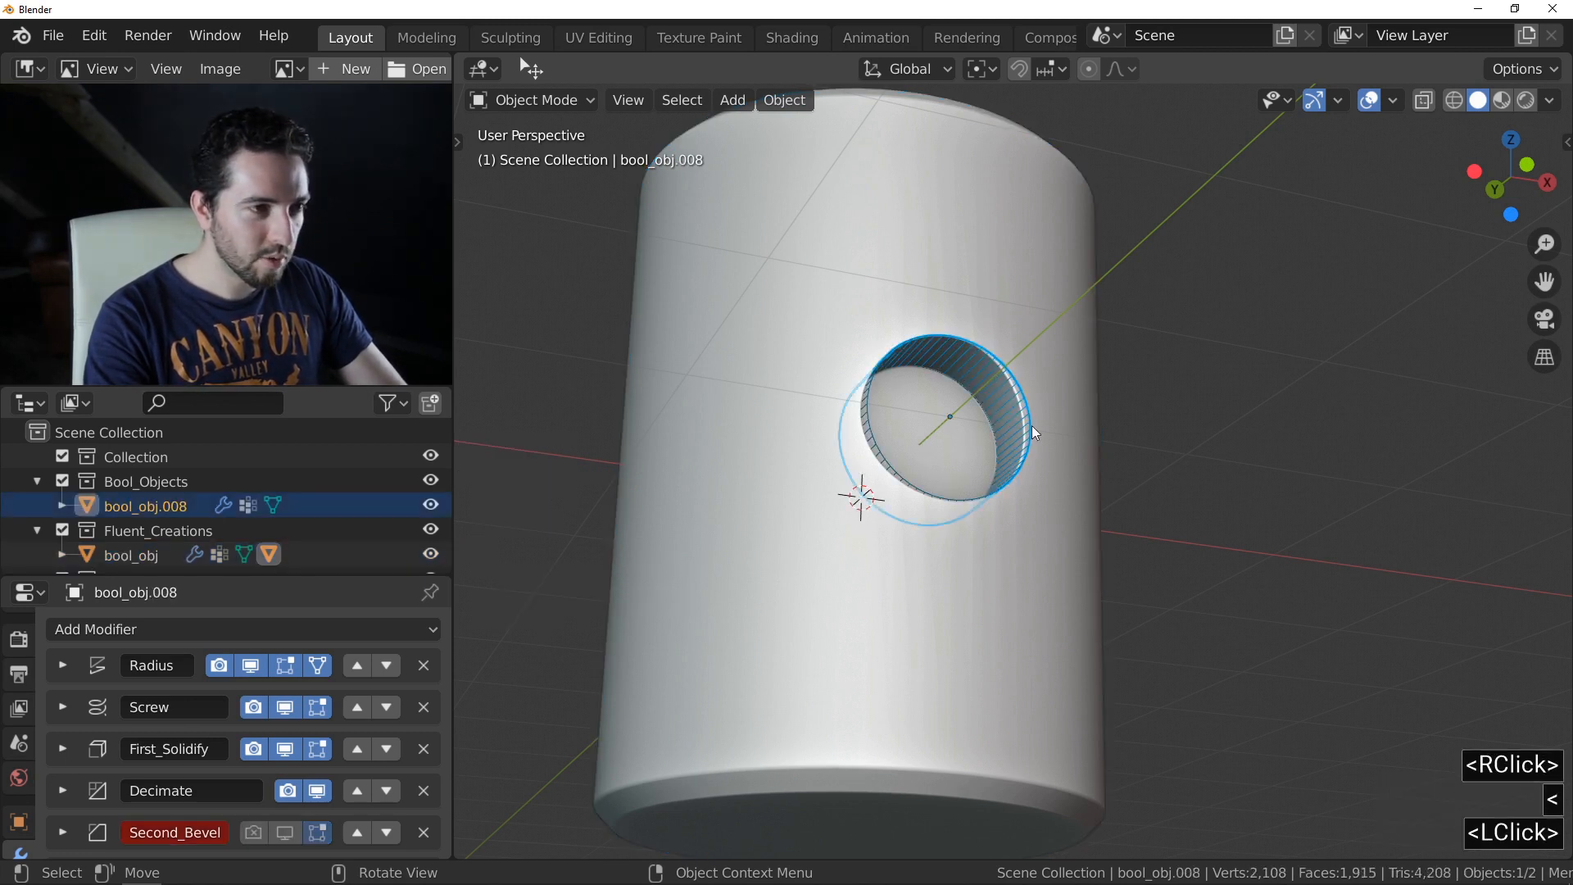
key(f)
click(1226, 381)
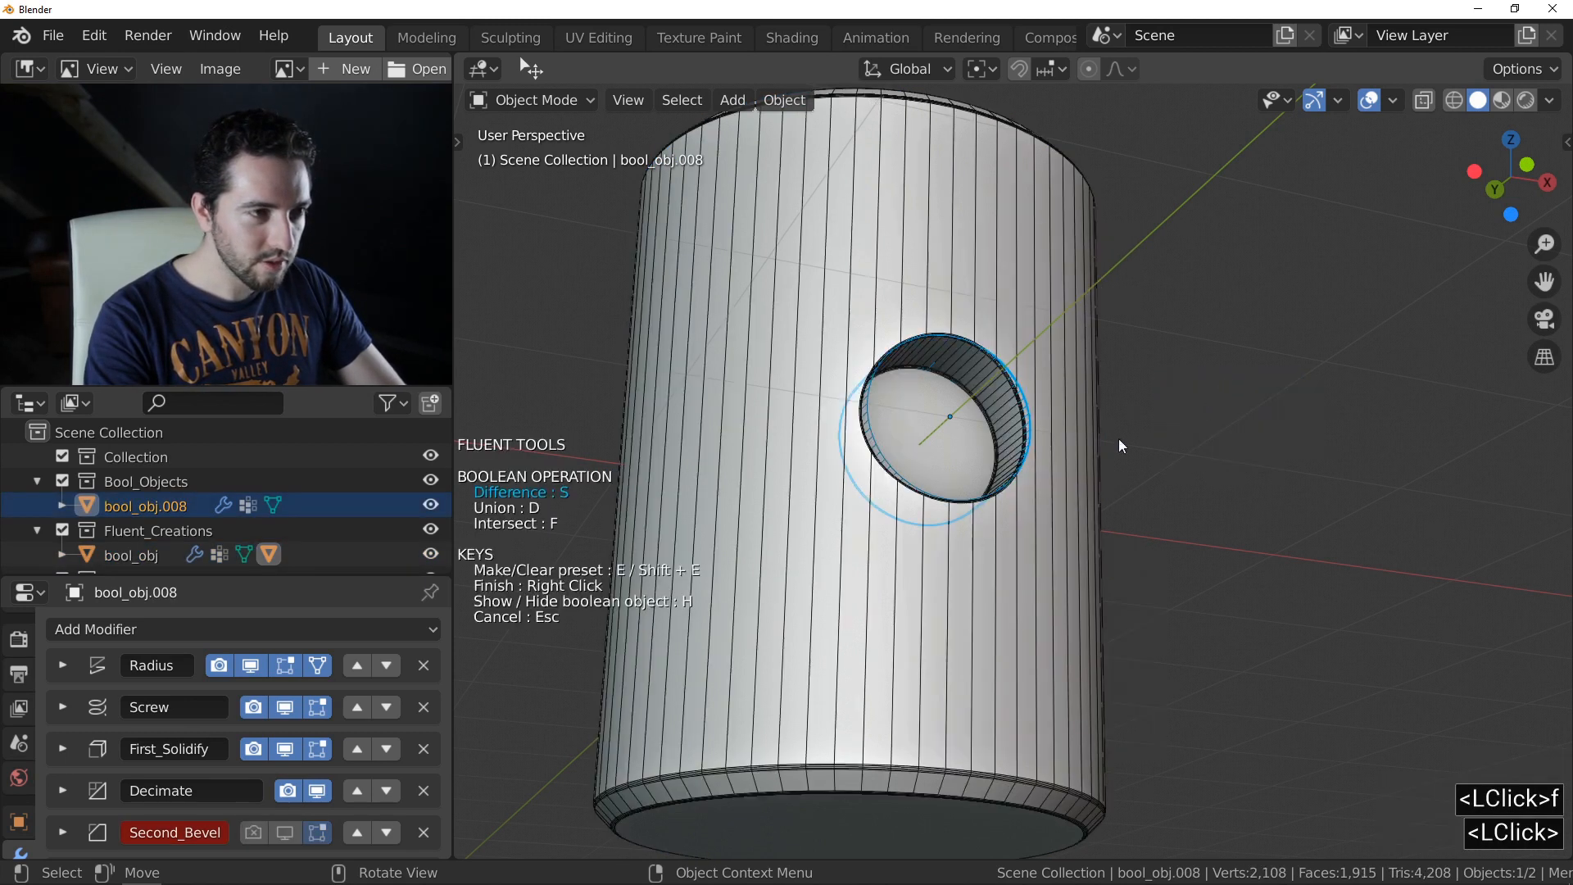
click(1172, 385)
click(1198, 355)
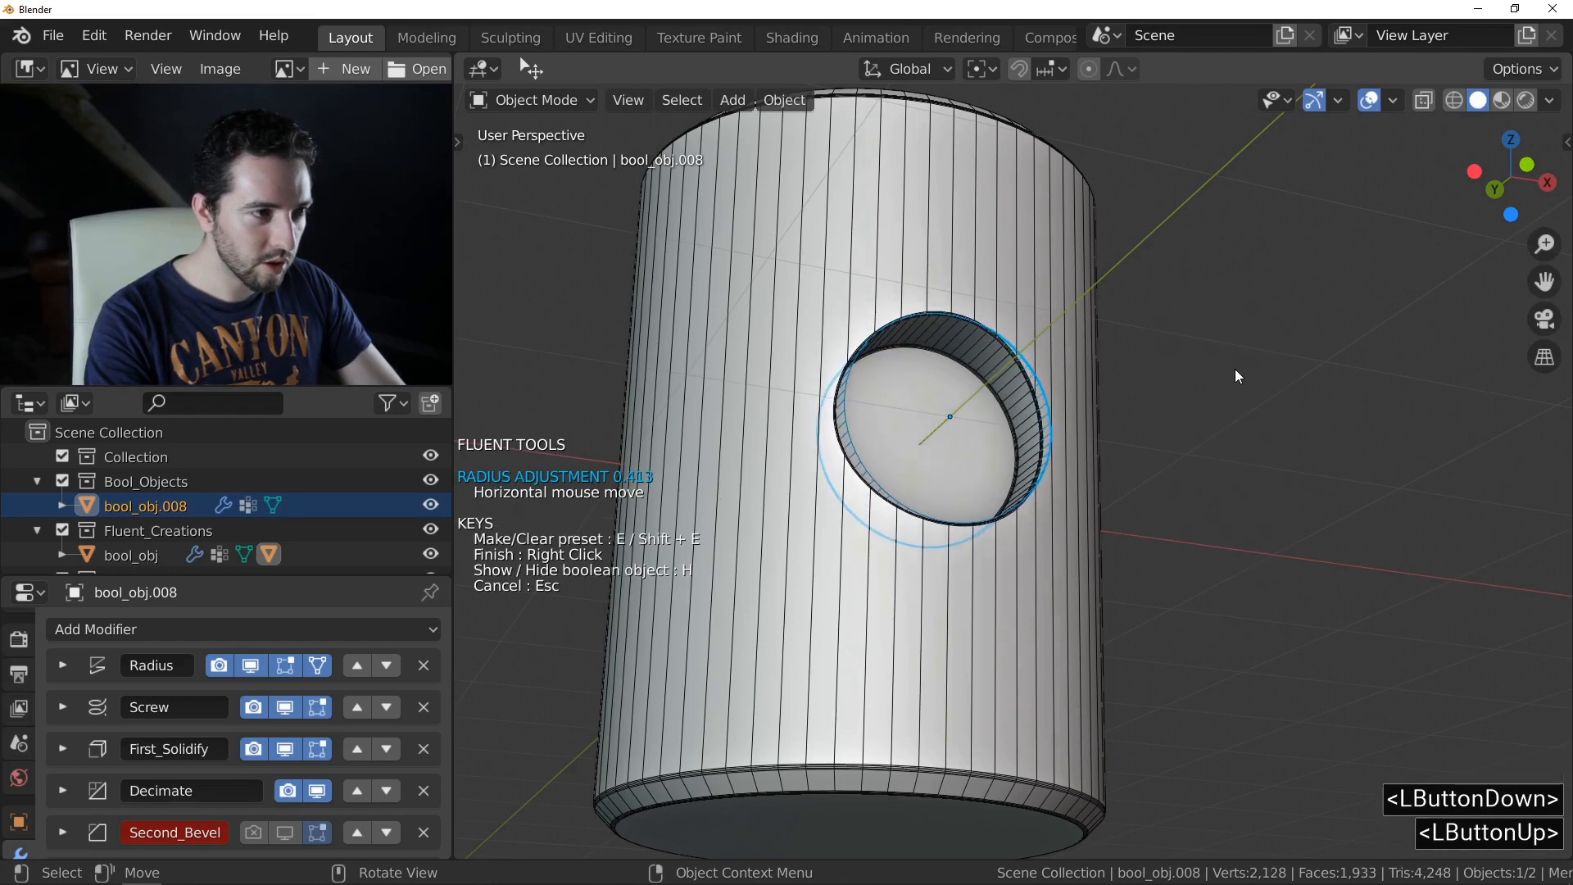
click(1237, 370)
middle_drag(1115, 407, 1051, 410)
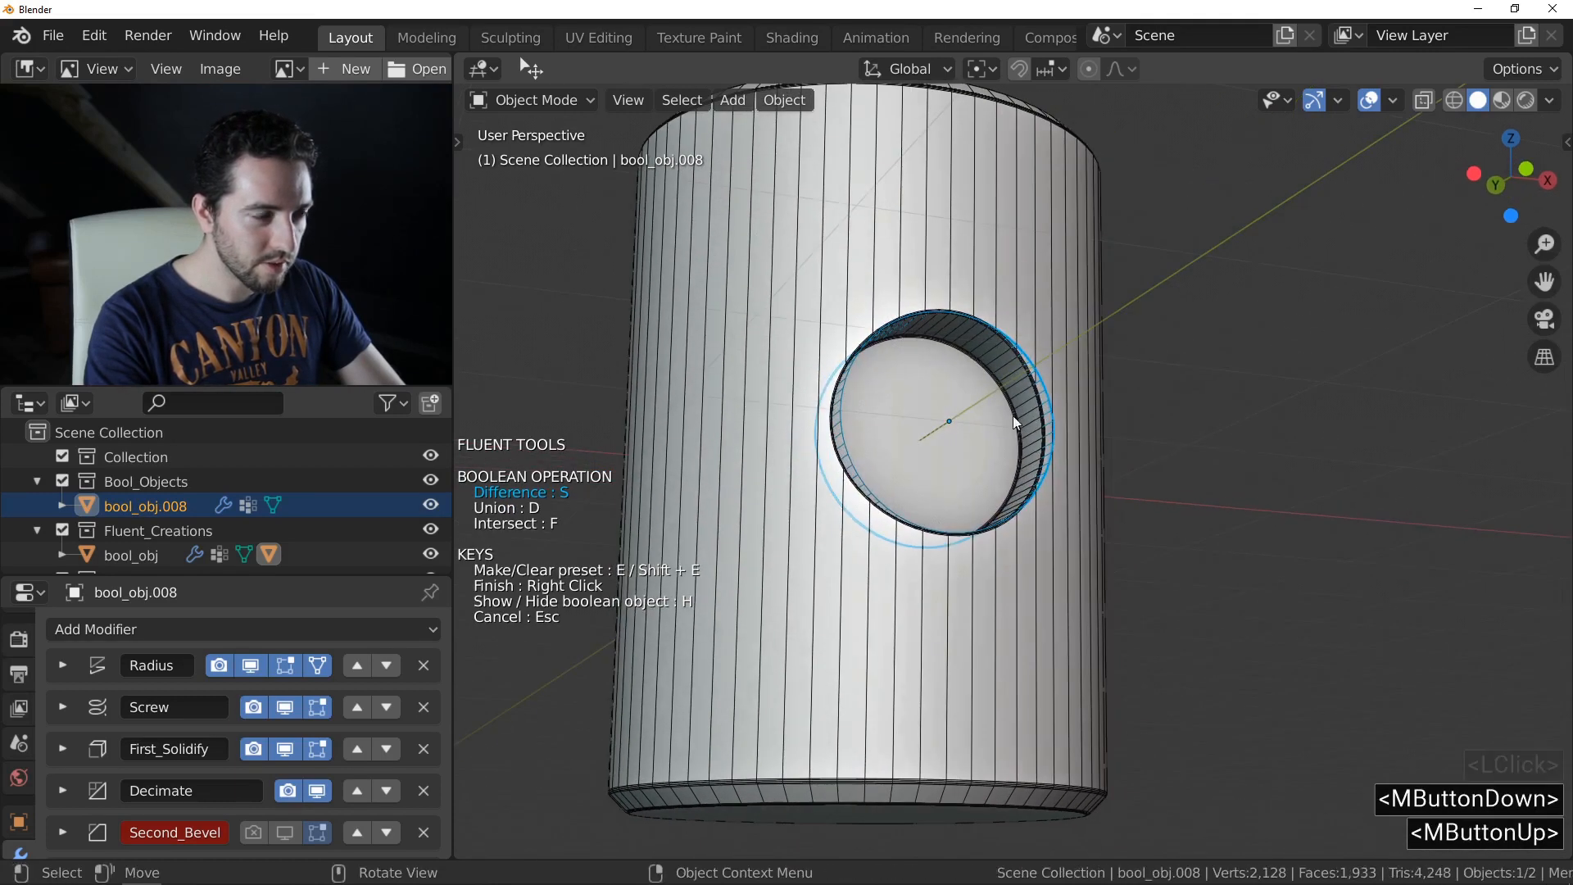
right_click(979, 415)
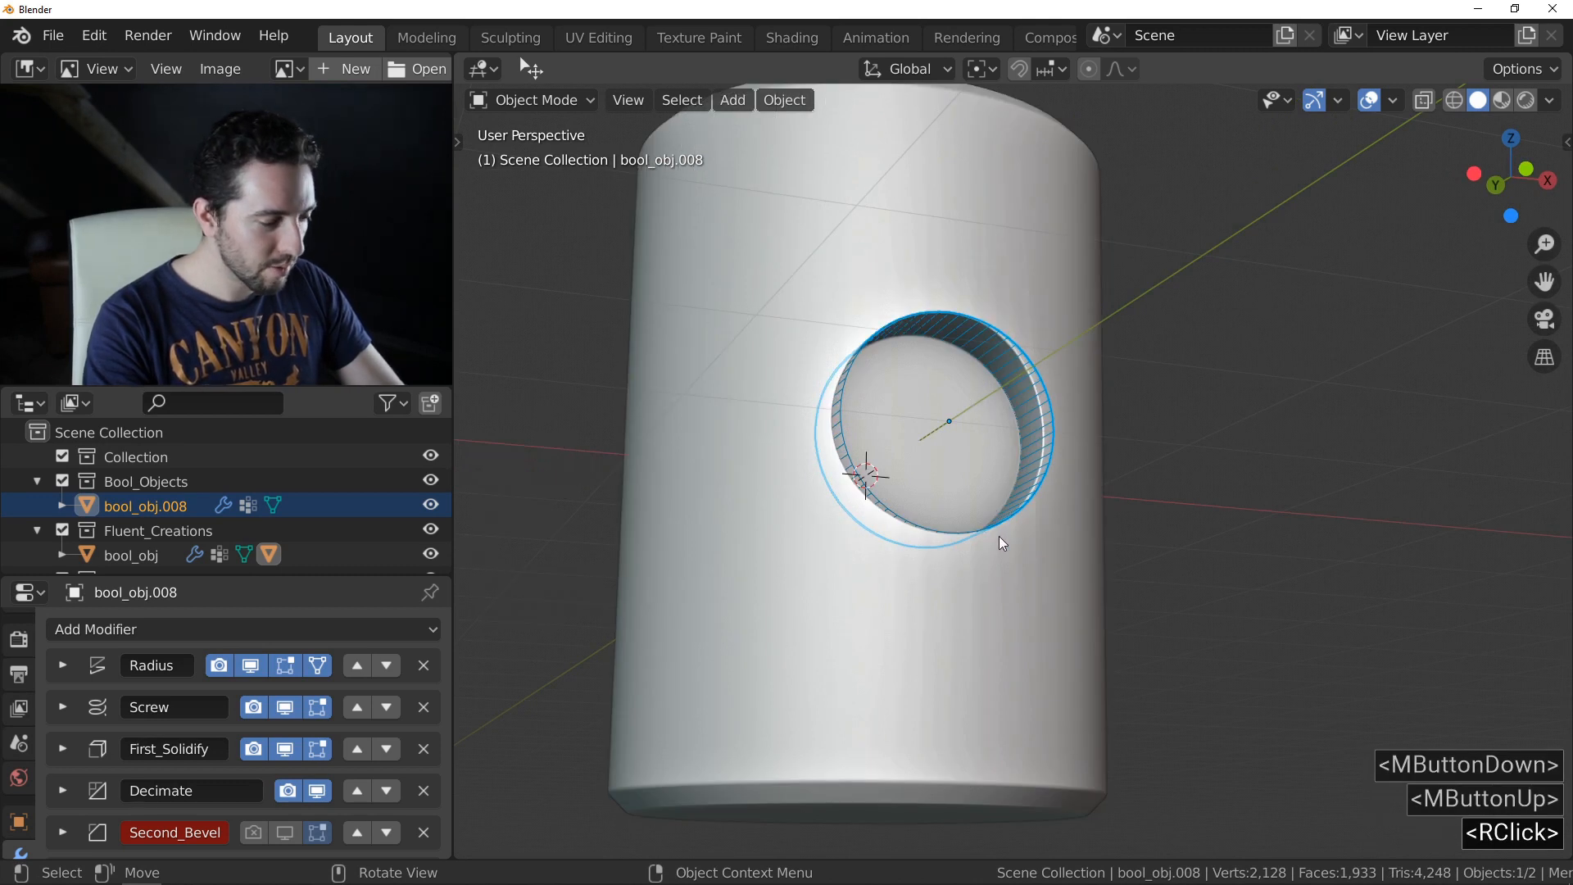
ctrl+middle_drag(1003, 431, 992, 380)
key(f)
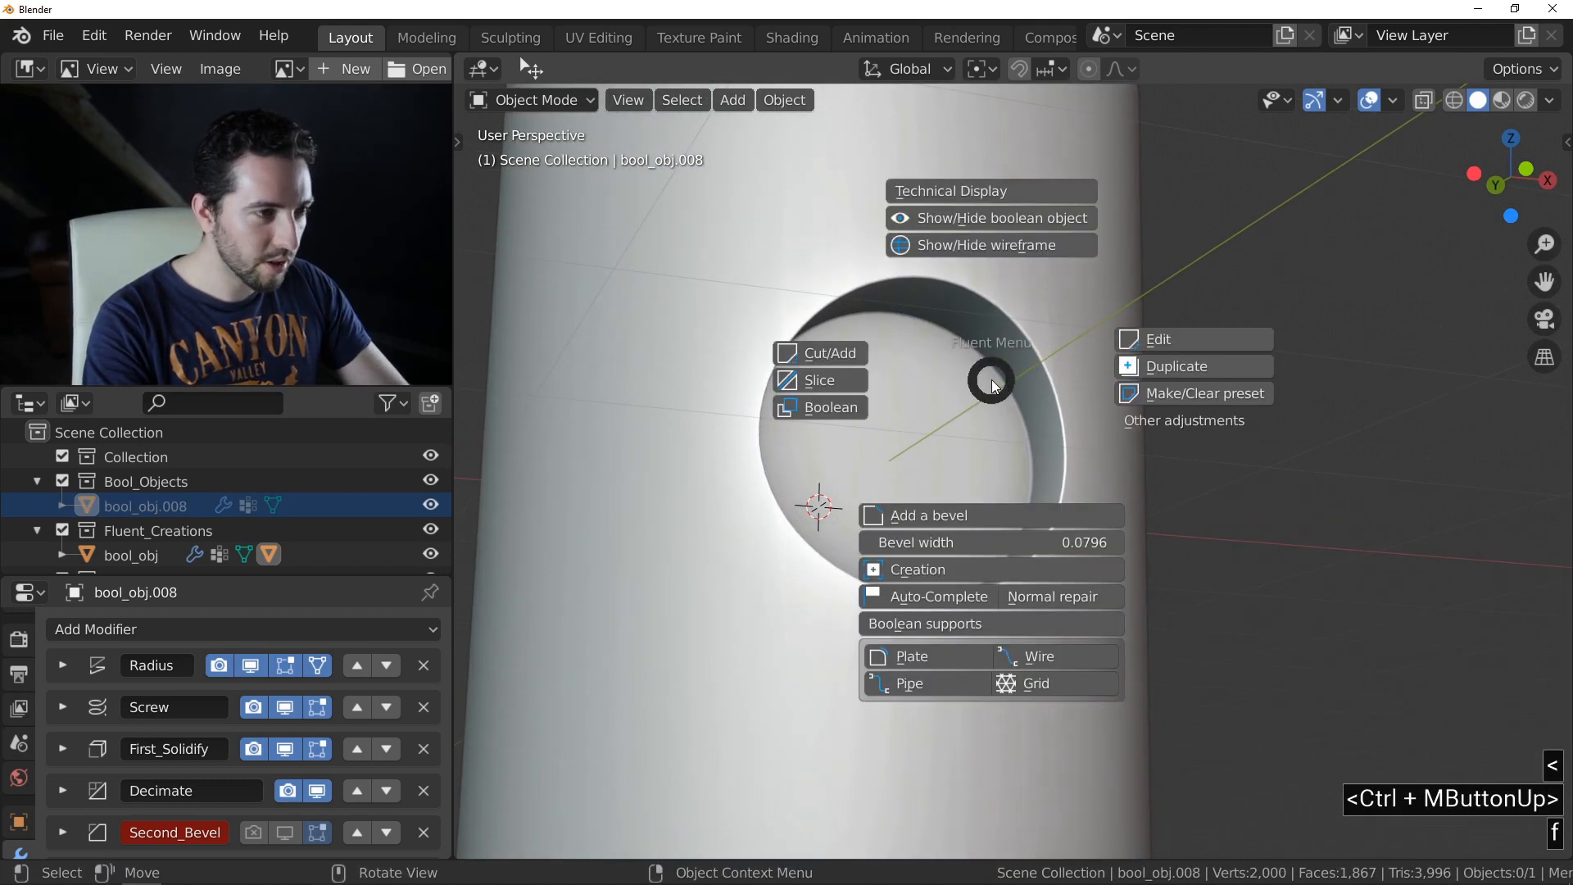
click(1053, 600)
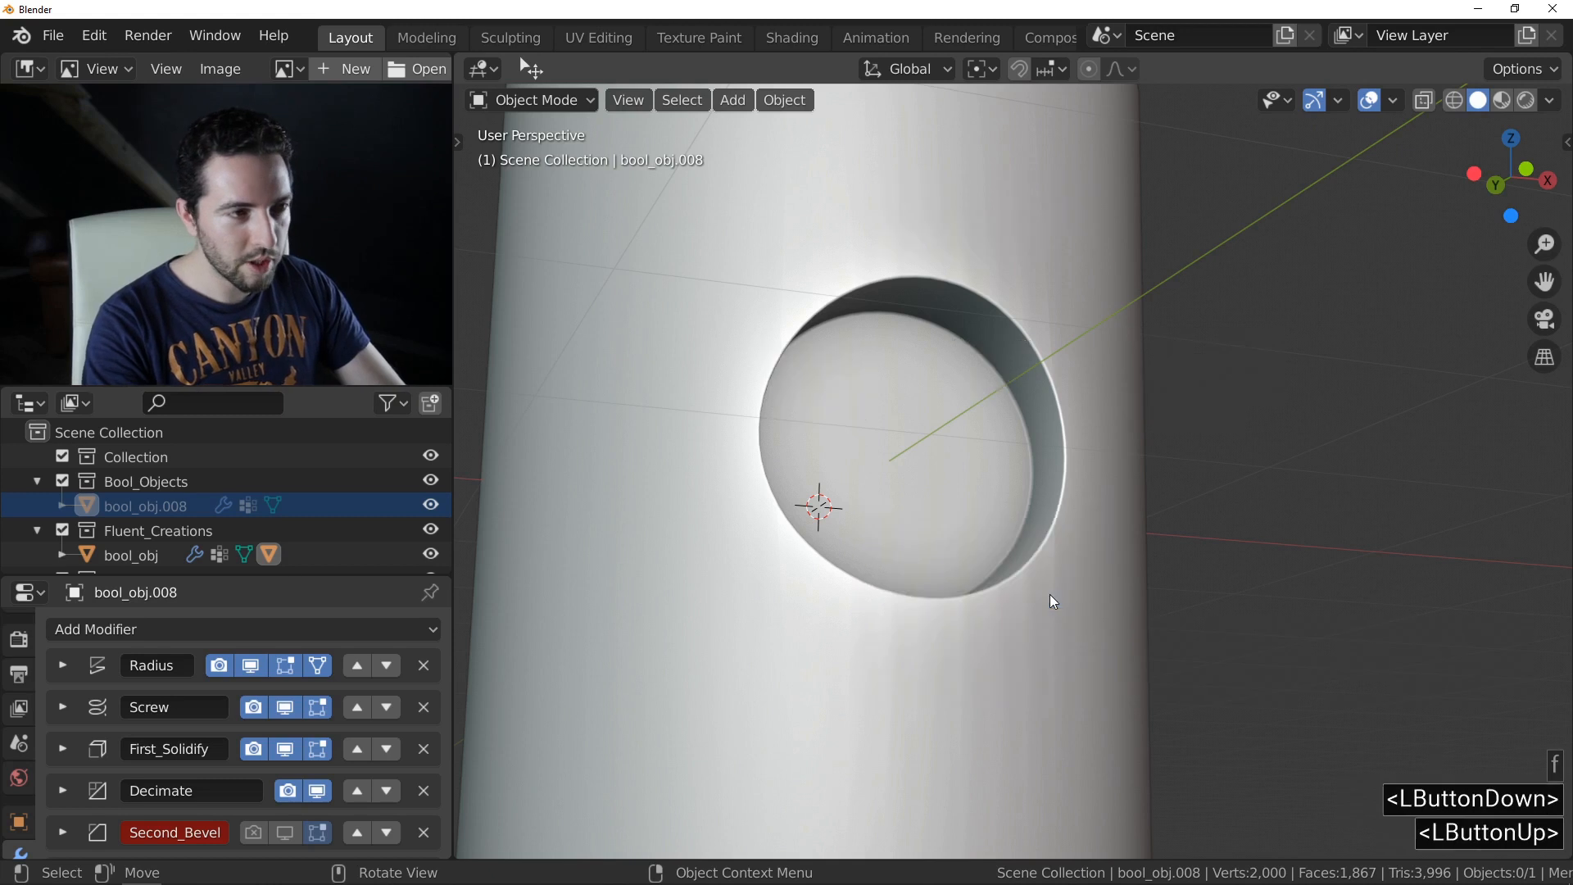
right_click(1050, 594)
- Start a normal repair on the edited cylinder, validate the vertex merge and choose the cylinder as the normal source
click(822, 622)
key(f)
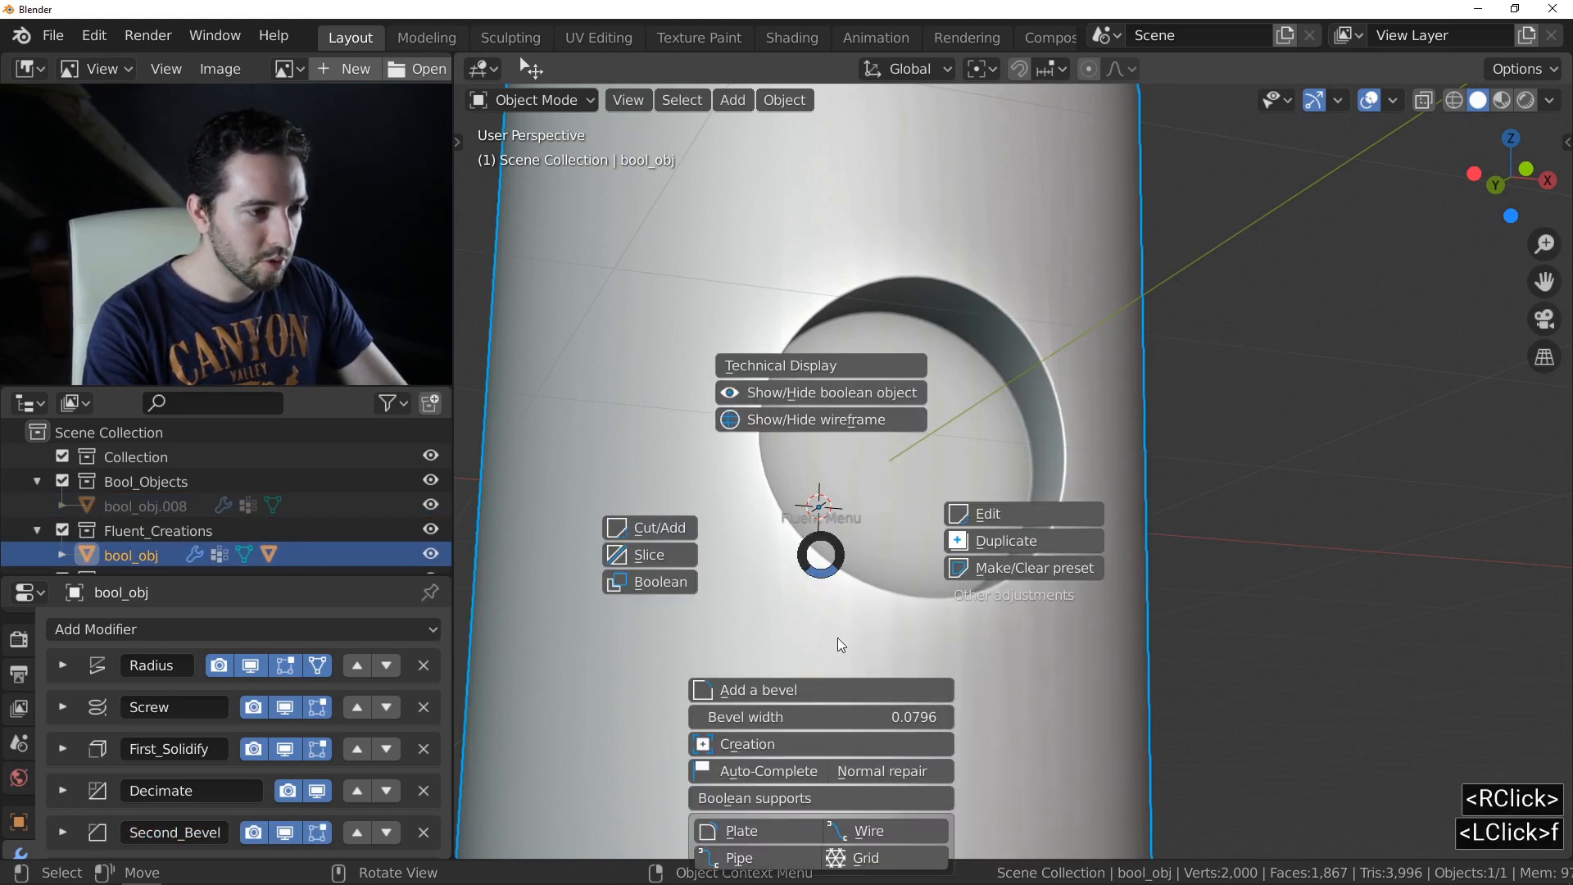
click(885, 774)
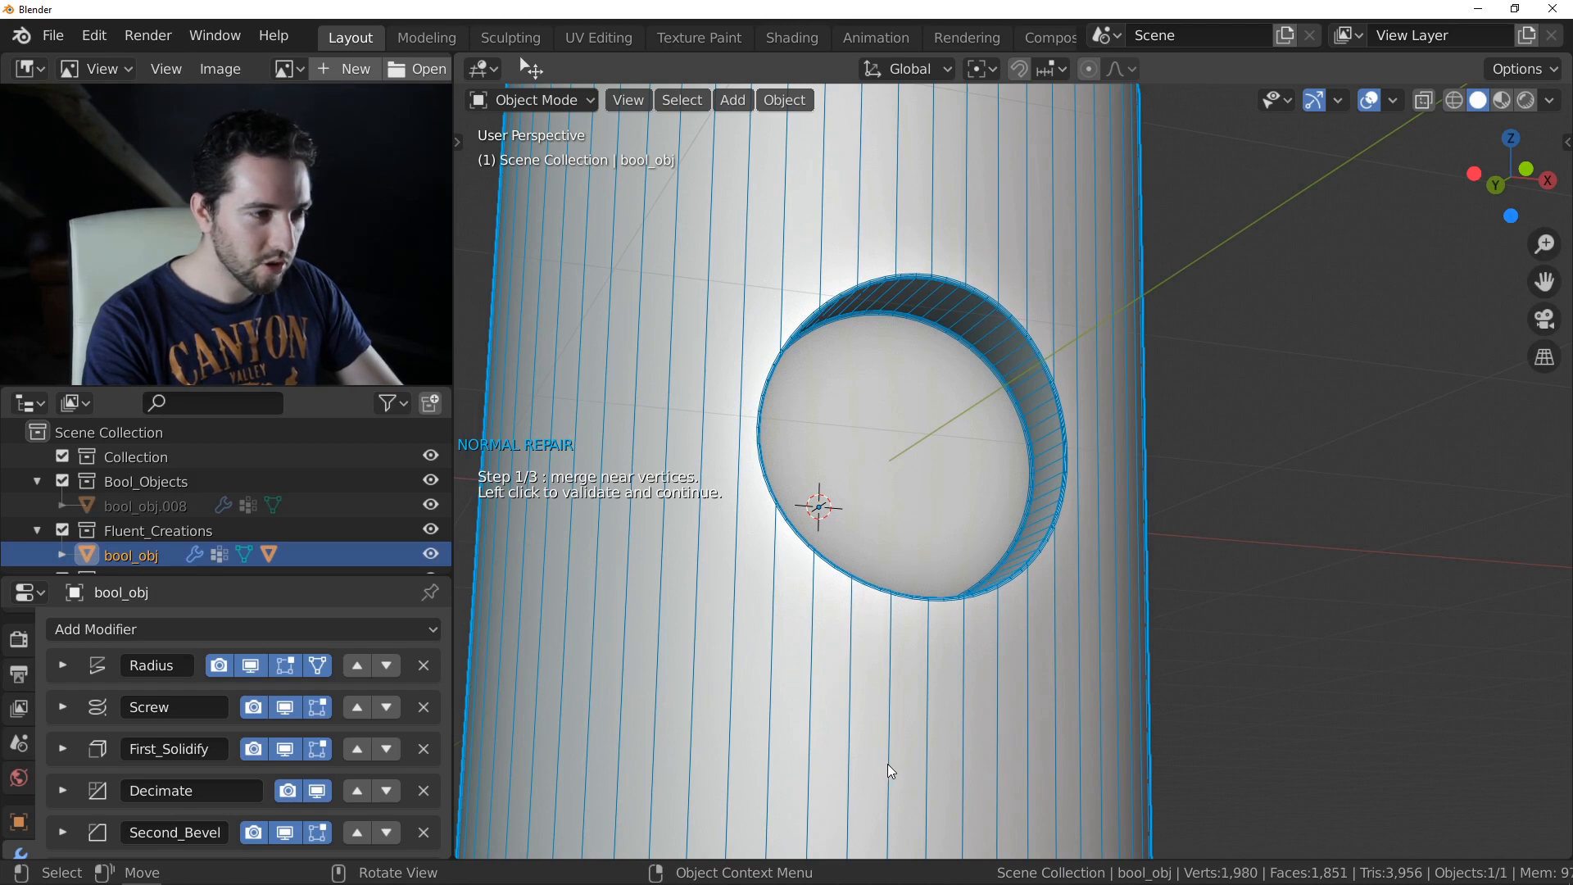
click(887, 769)
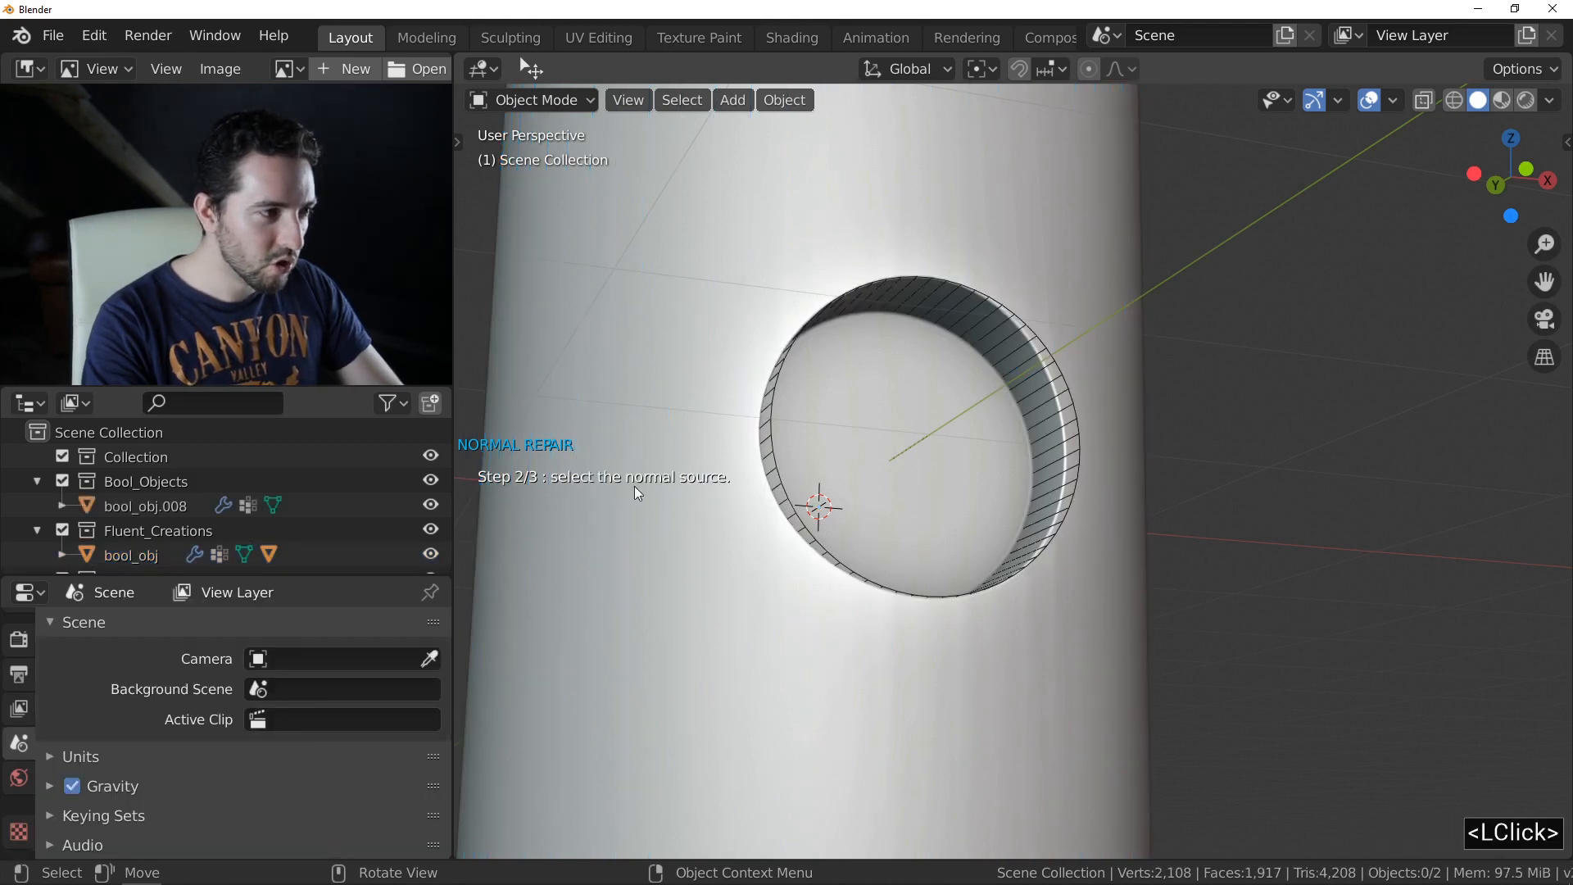
middle_drag(656, 460, 665, 394)
shift+middle_drag(666, 394, 675, 382)
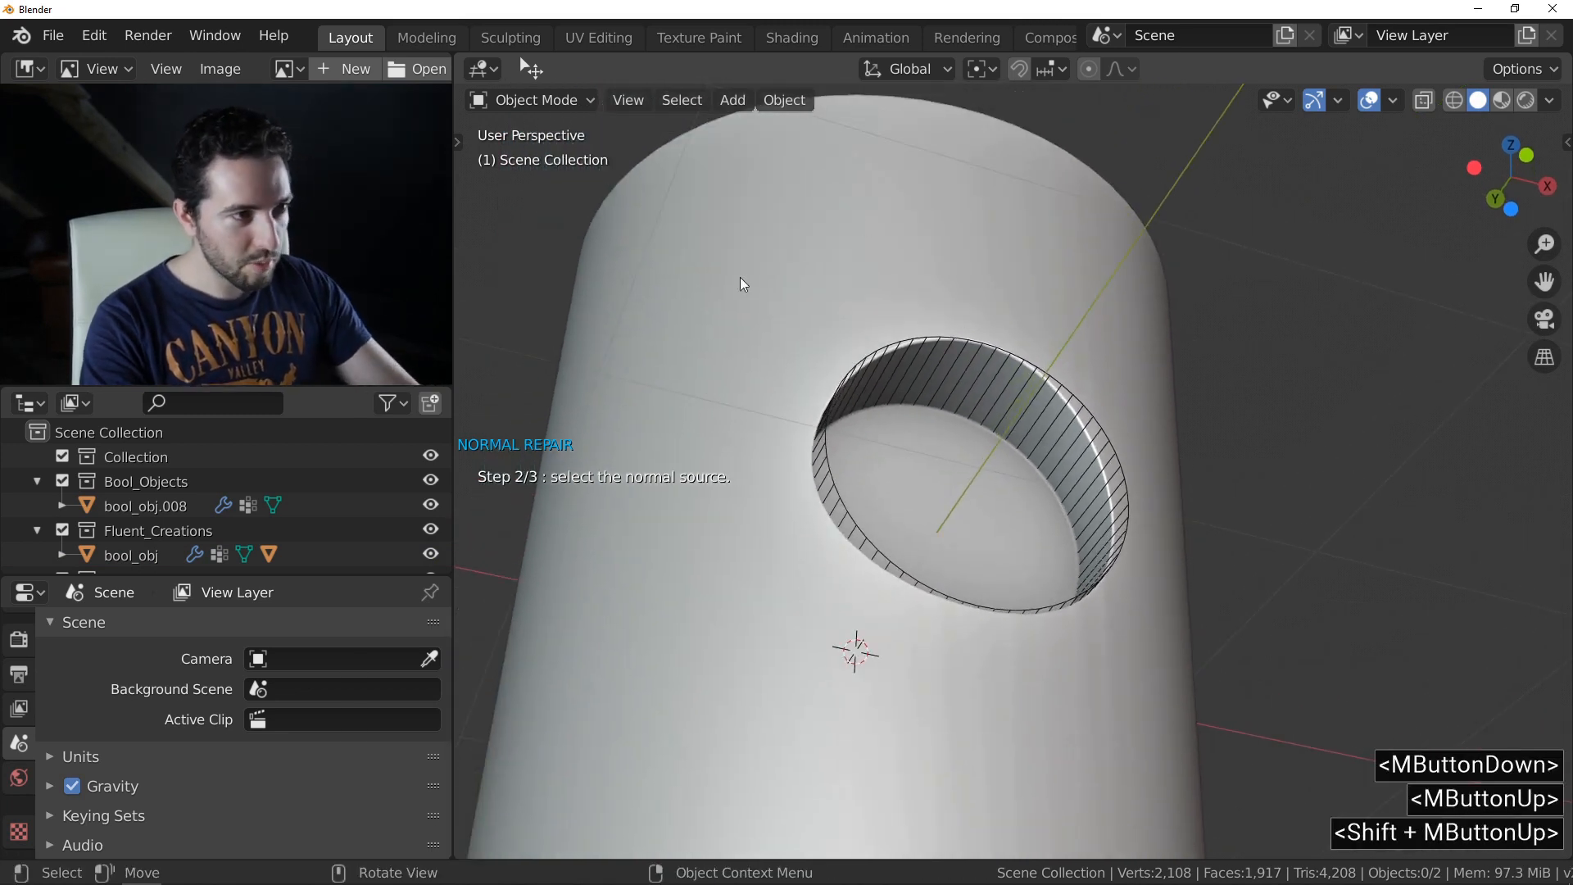
click(836, 249)
- Circle-select the side faces above, beside and below the enlarged hole, repair their normals and finish the normal repair
middle_drag(790, 350, 790, 385)
key(c)
mouse_move(742, 311)
mouse_down()
mouse_move(1083, 283)
mouse_move(1138, 426)
mouse_up()
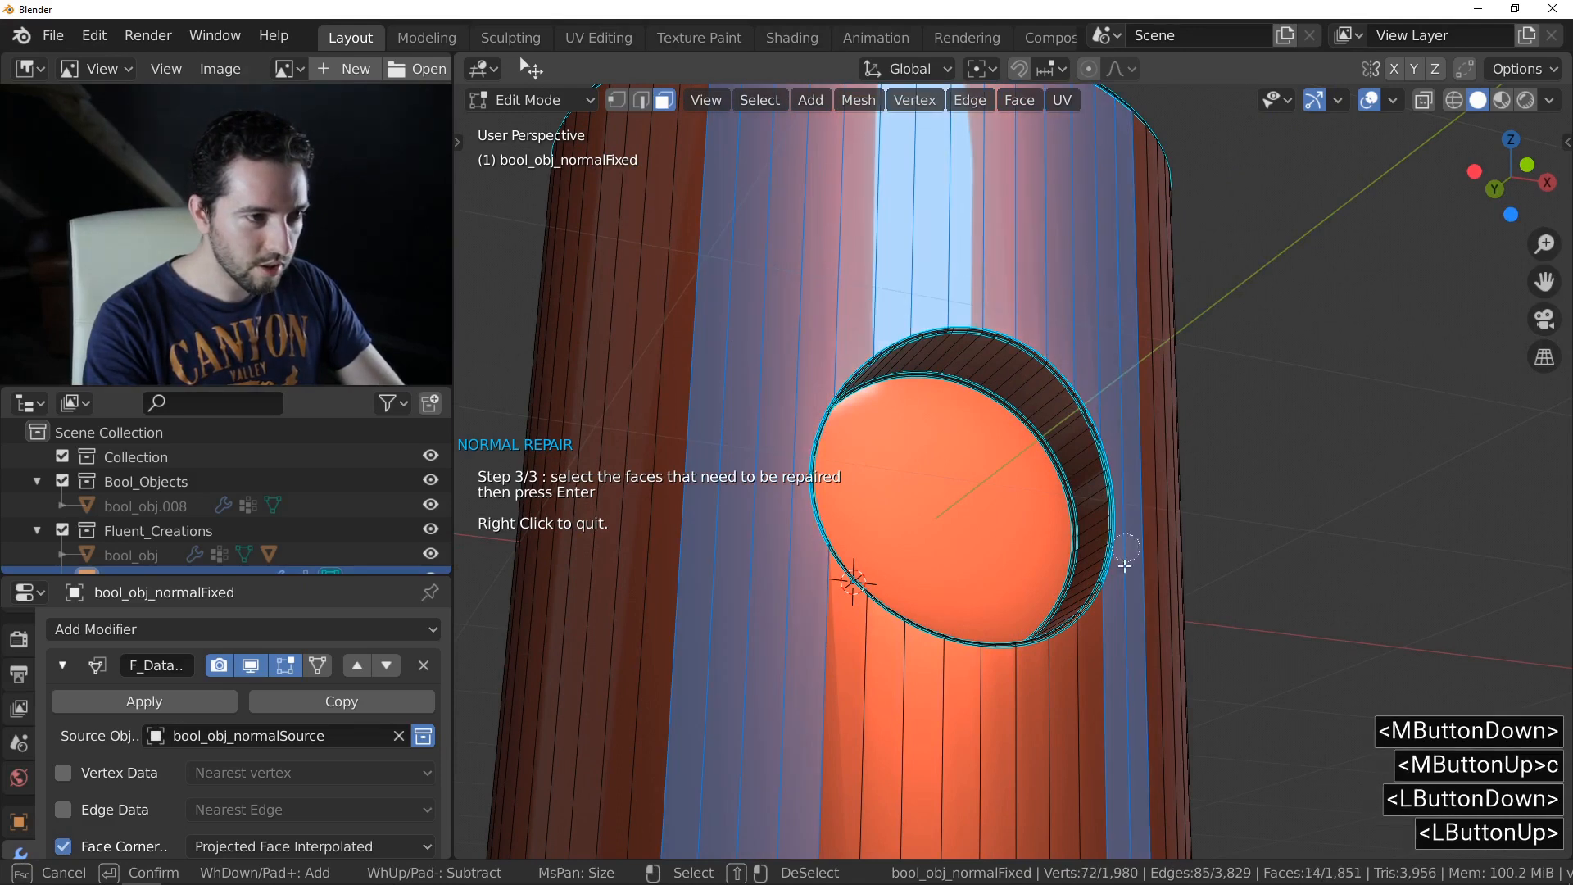
drag(1098, 713, 842, 694)
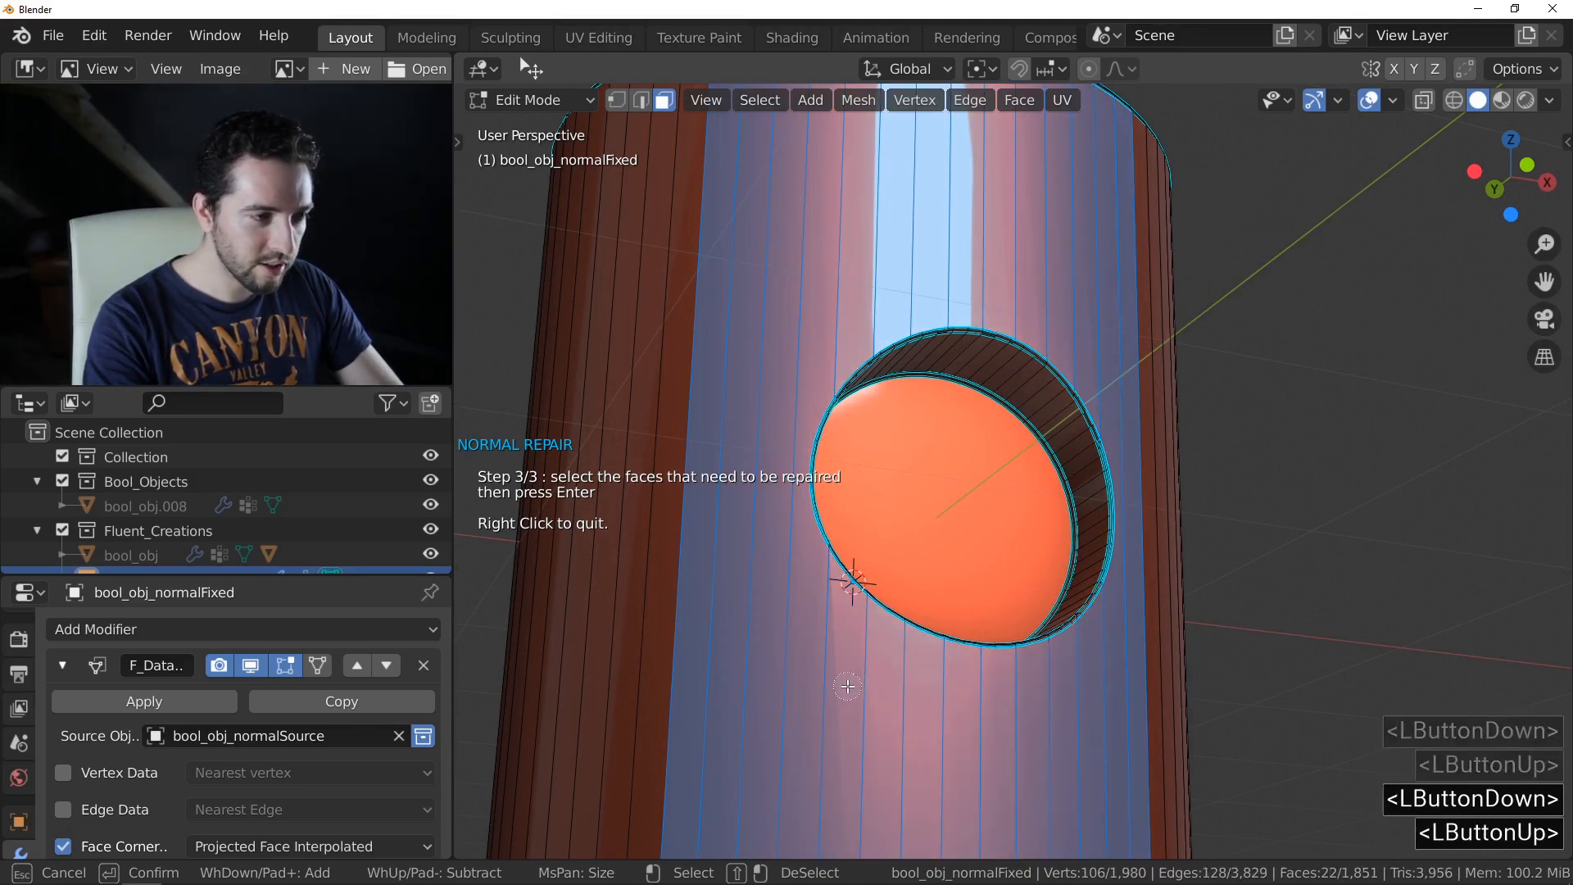
key(Return)
key(Return)
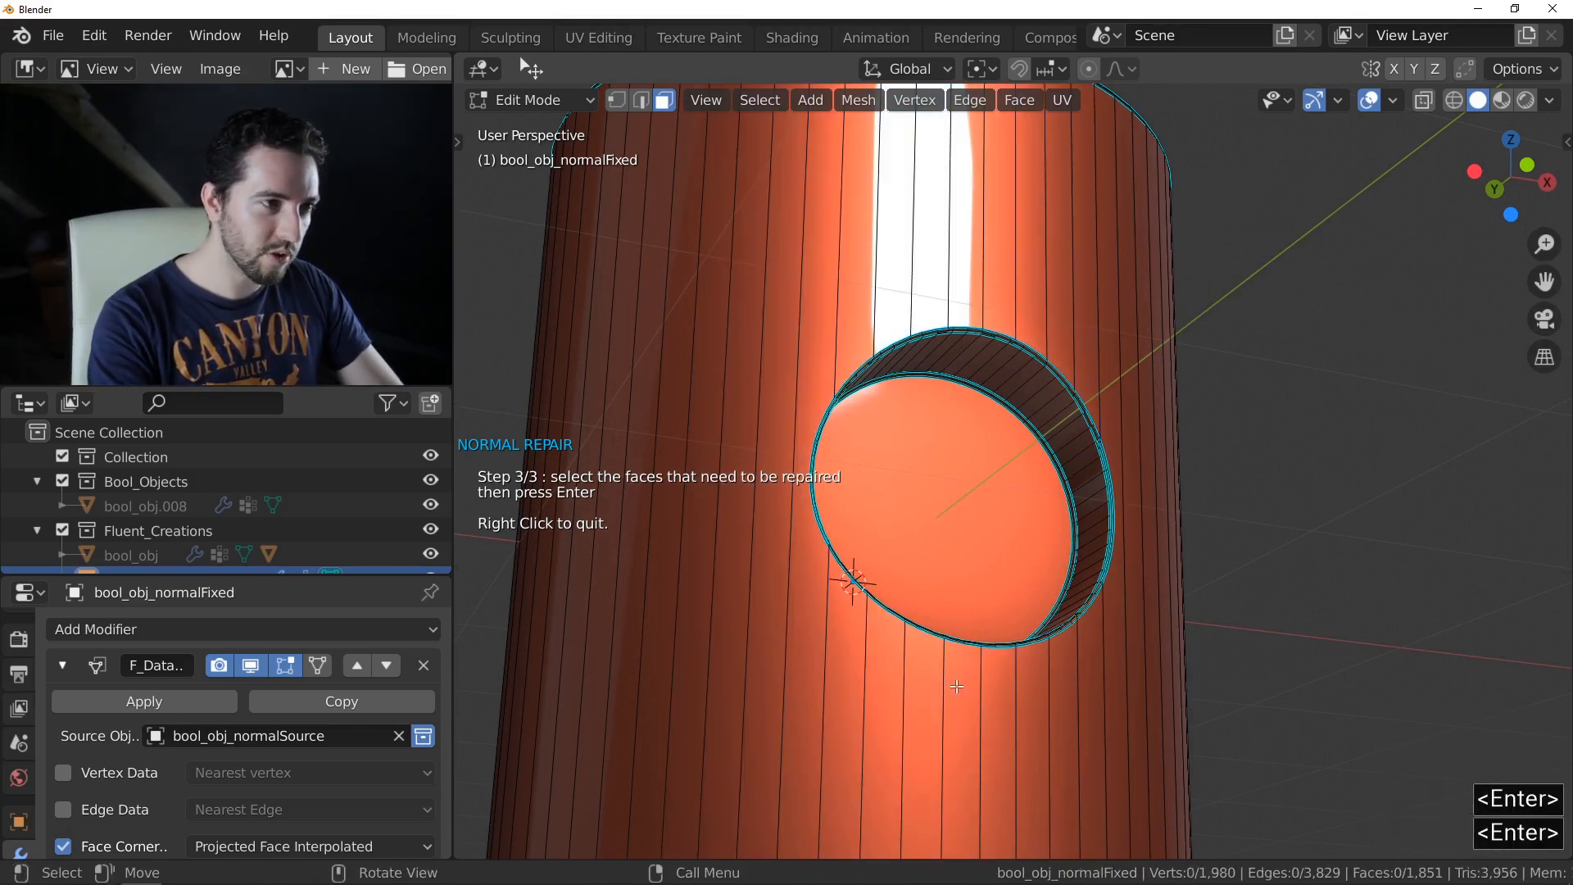
right_click(1098, 622)
mouse_move(1100, 623)
middle_down()
mouse_move(1124, 578)
mouse_move(1009, 566)
mouse_move(1097, 579)
mouse_move(1016, 578)
mouse_move(1069, 601)
mouse_move(1036, 574)
middle_up()
ctrl+middle_drag(1036, 574, 991, 551)
middle_drag(991, 551, 1024, 540)
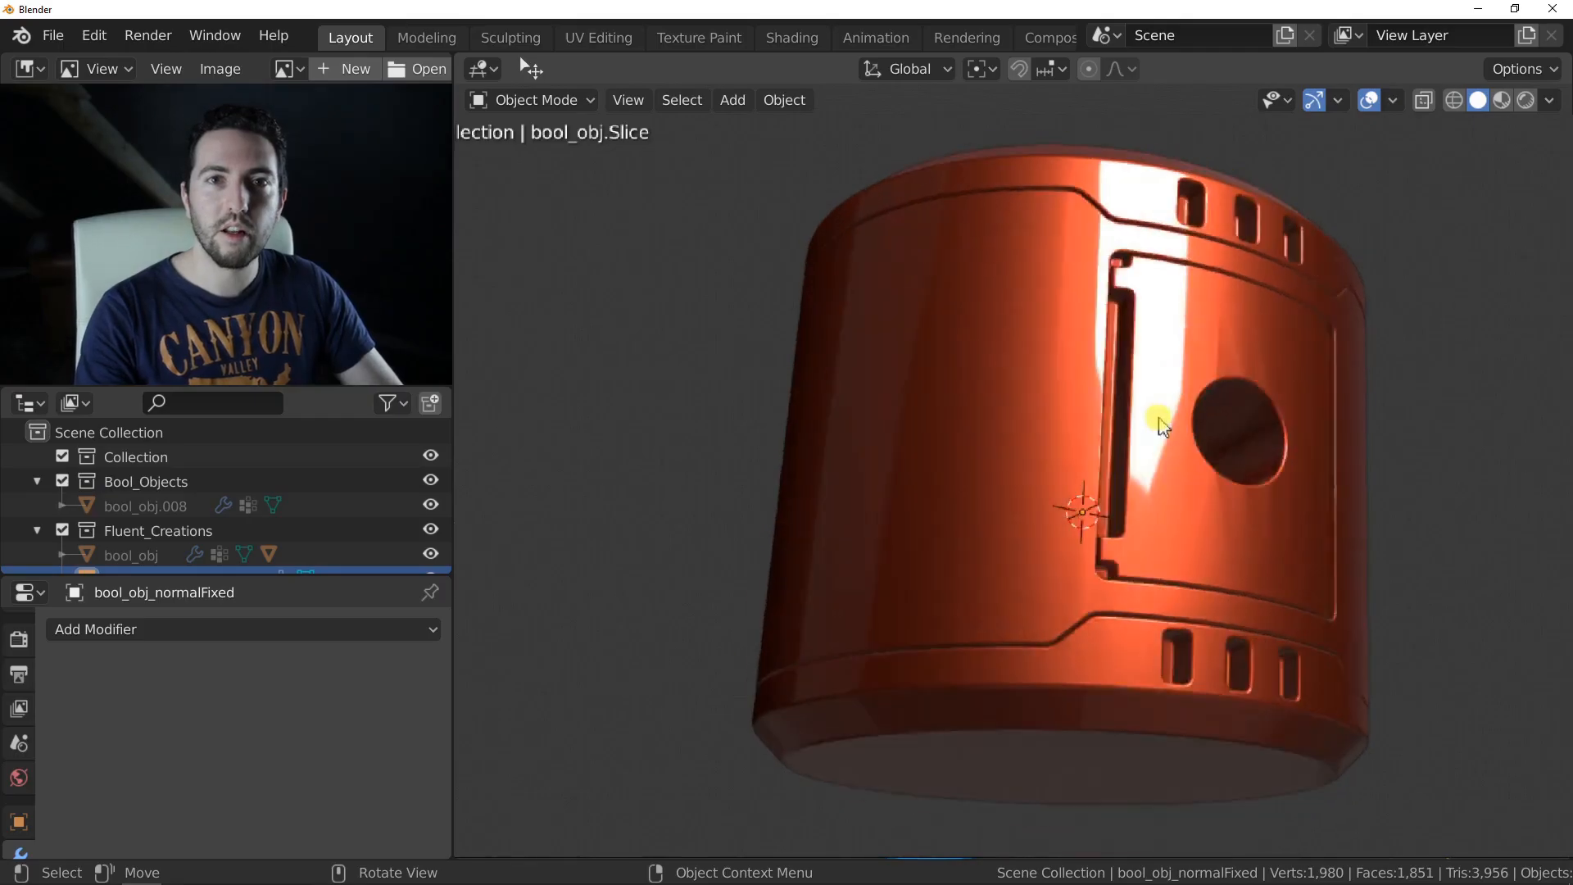
- On the red cylinder, select the outer faces of the inset panel slice around its slot and circular hole for normal repair
middle_drag(1158, 415, 1161, 328)
click(1119, 322)
click(1118, 324)
key(Tab)
scroll(1016, 262, up, 7)
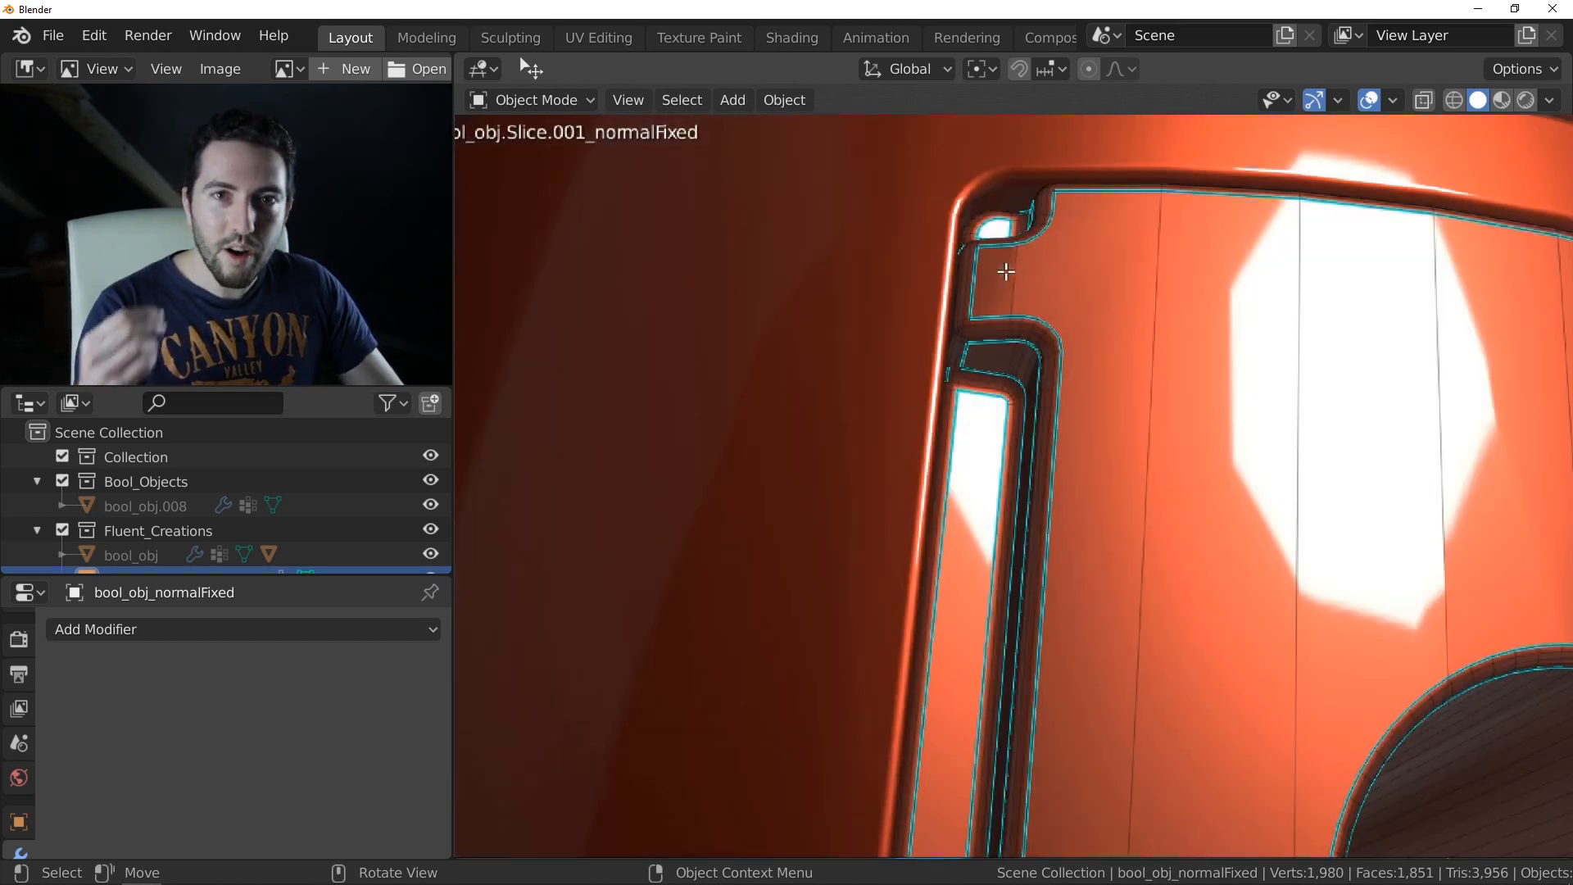
middle_drag(1221, 414, 1253, 292)
shift+click(706, 583)
shift+click(1423, 624)
shift+click(1546, 606)
- Run a normal repair on the red cylinder's main body, using the side faces that surround the inset panel
scroll(1270, 446, down, 8)
middle_drag(1269, 446, 1070, 253)
key(f)
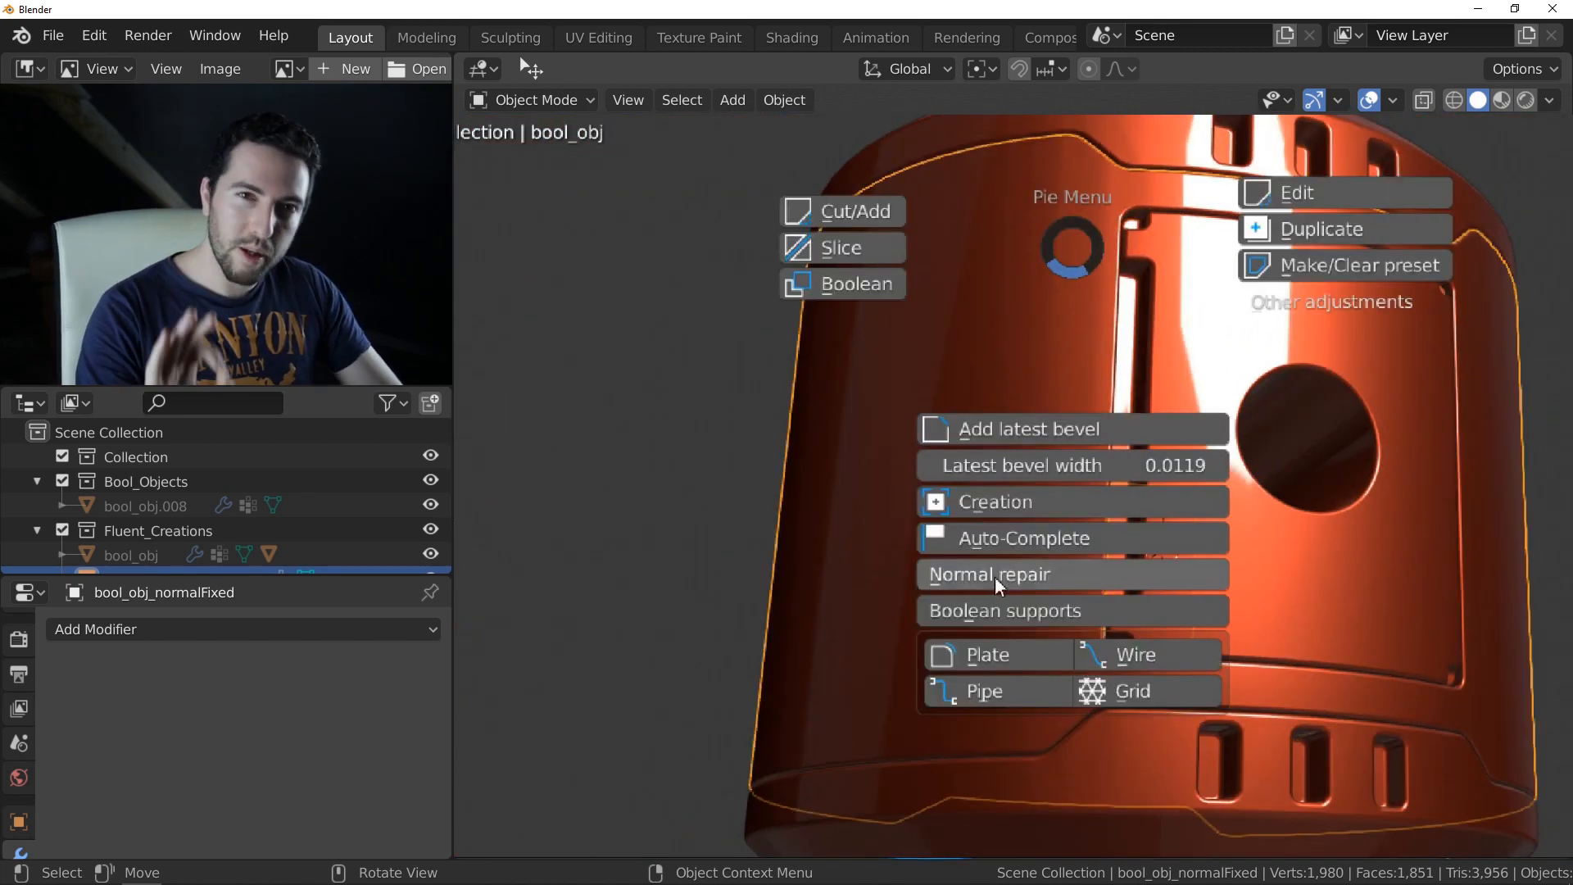
click(1000, 583)
scroll(1053, 263, up, 10)
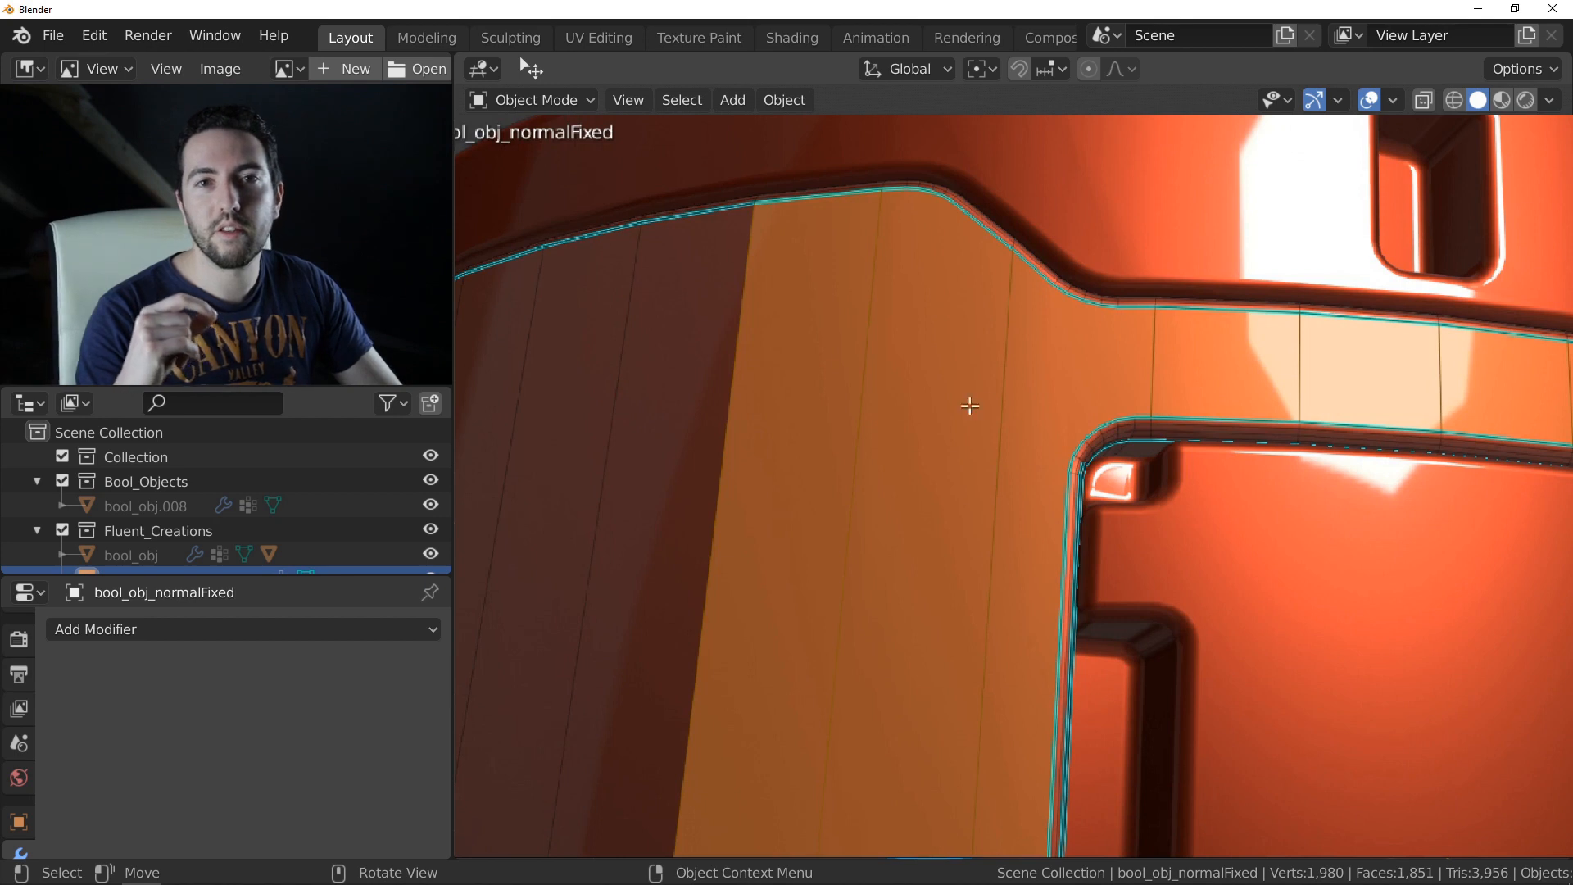
- Start a normal repair on the end-band slice and select the outer faces around the lower band's three slots
scroll(993, 407, down, 8)
middle_drag(966, 583, 1089, 418)
click(1094, 580)
key(f)
click(1042, 835)
mouse_move(911, 601)
mouse_down()
mouse_move(1193, 619)
mouse_move(1363, 665)
mouse_move(1424, 724)
mouse_up()
- Select the outer faces around the upper band's three slots and apply the normal repair to the slice
shift+middle_drag(1243, 303, 1166, 495)
scroll(1166, 494, up, 2)
mouse_move(696, 397)
mouse_down()
mouse_move(1024, 418)
mouse_move(1566, 393)
mouse_up()
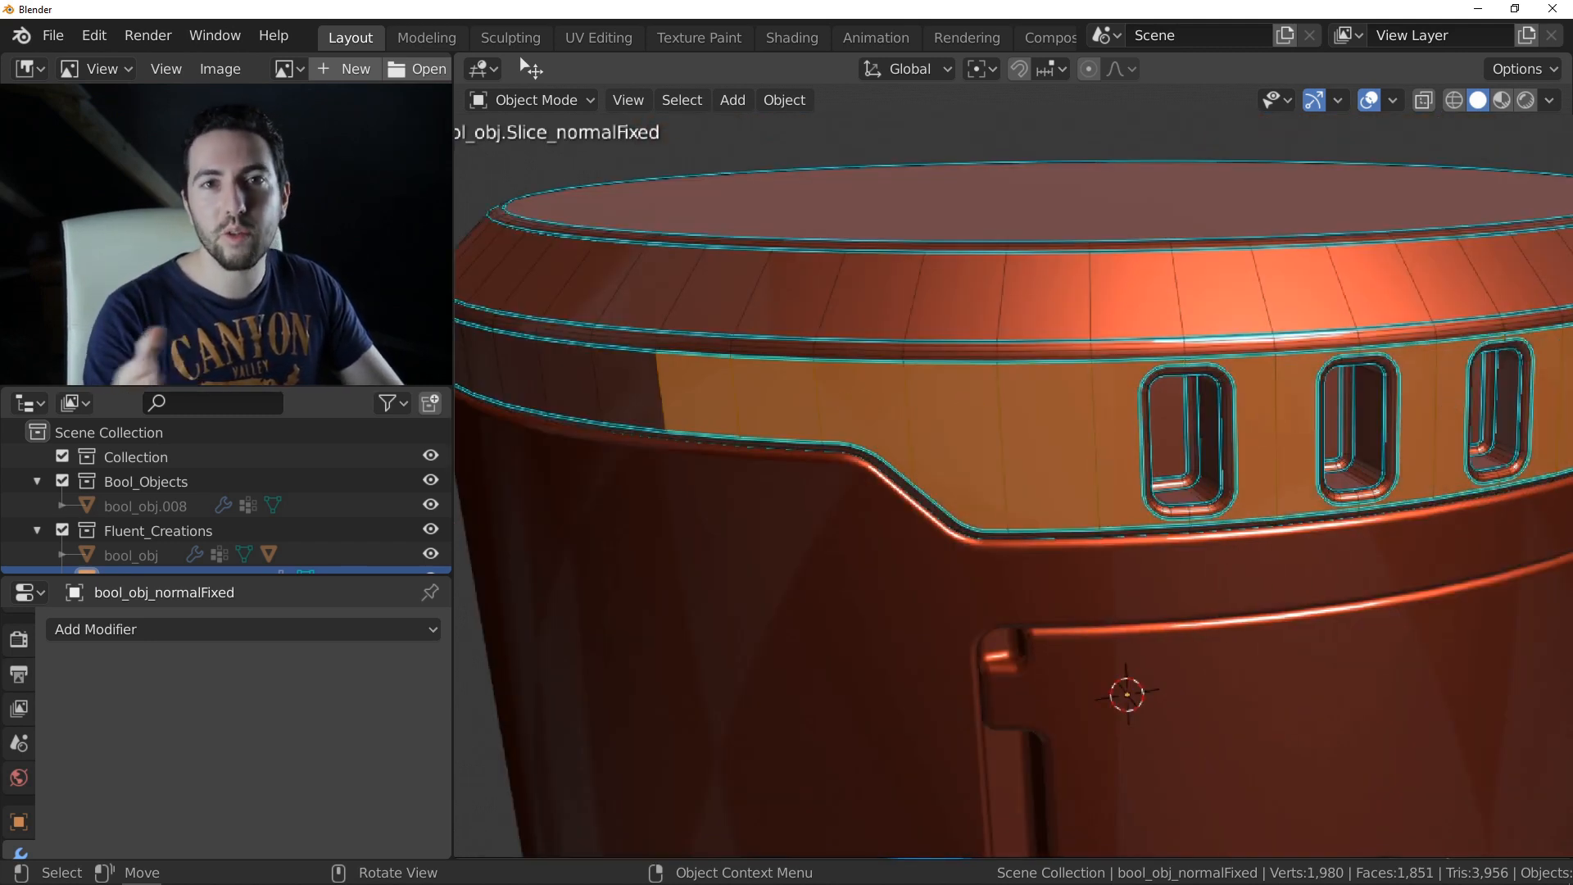
middle_drag(1397, 557, 1425, 434)
key(Return)
scroll(1034, 399, down, 3)
middle_drag(1034, 403, 1083, 432)
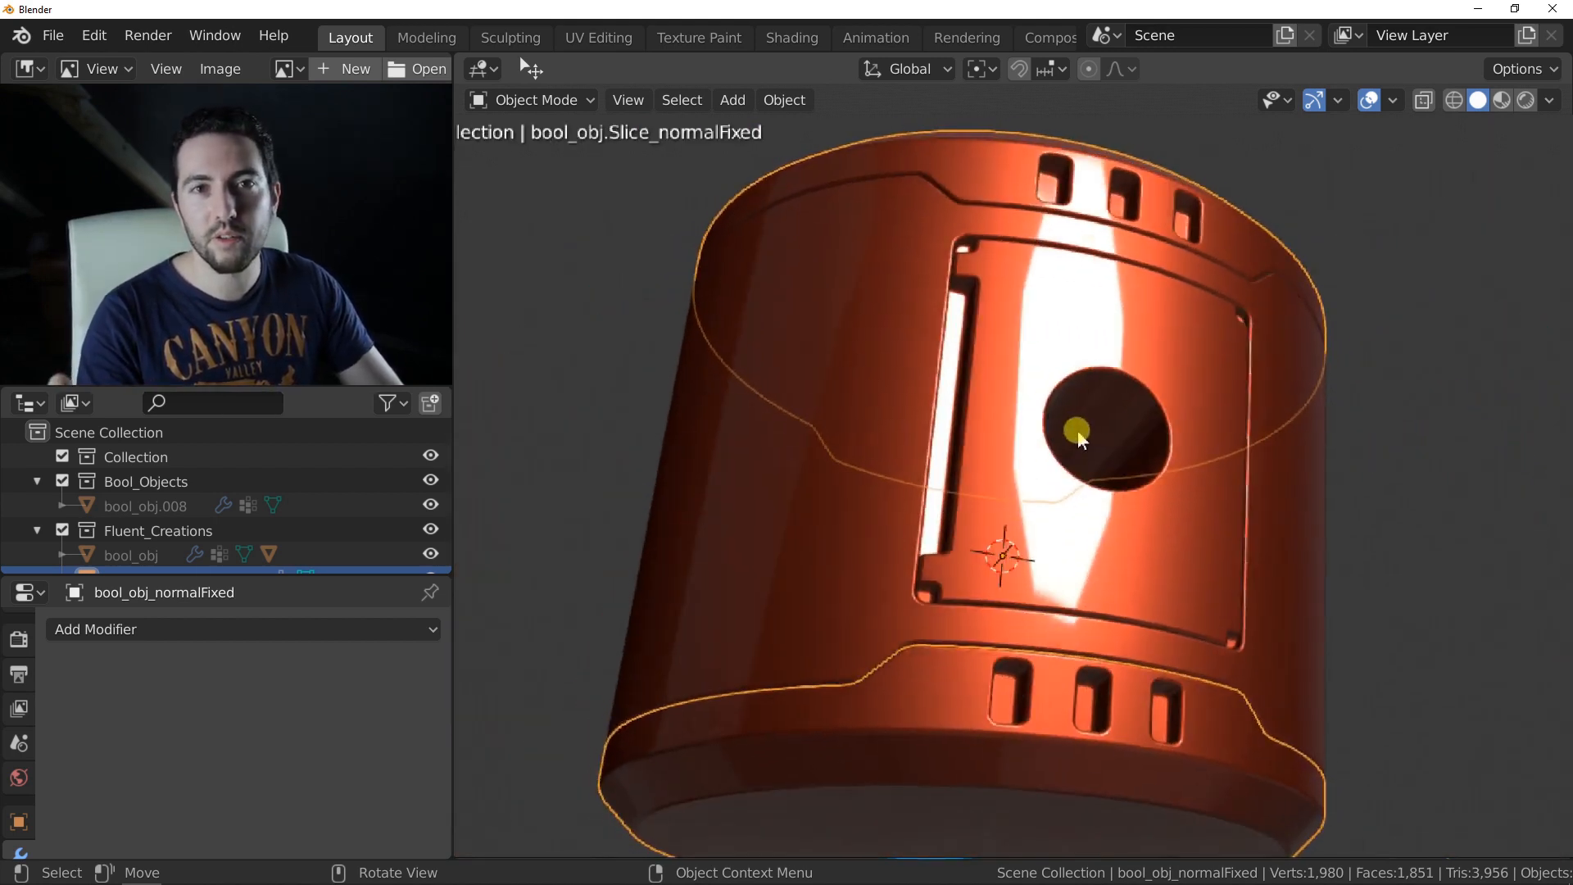